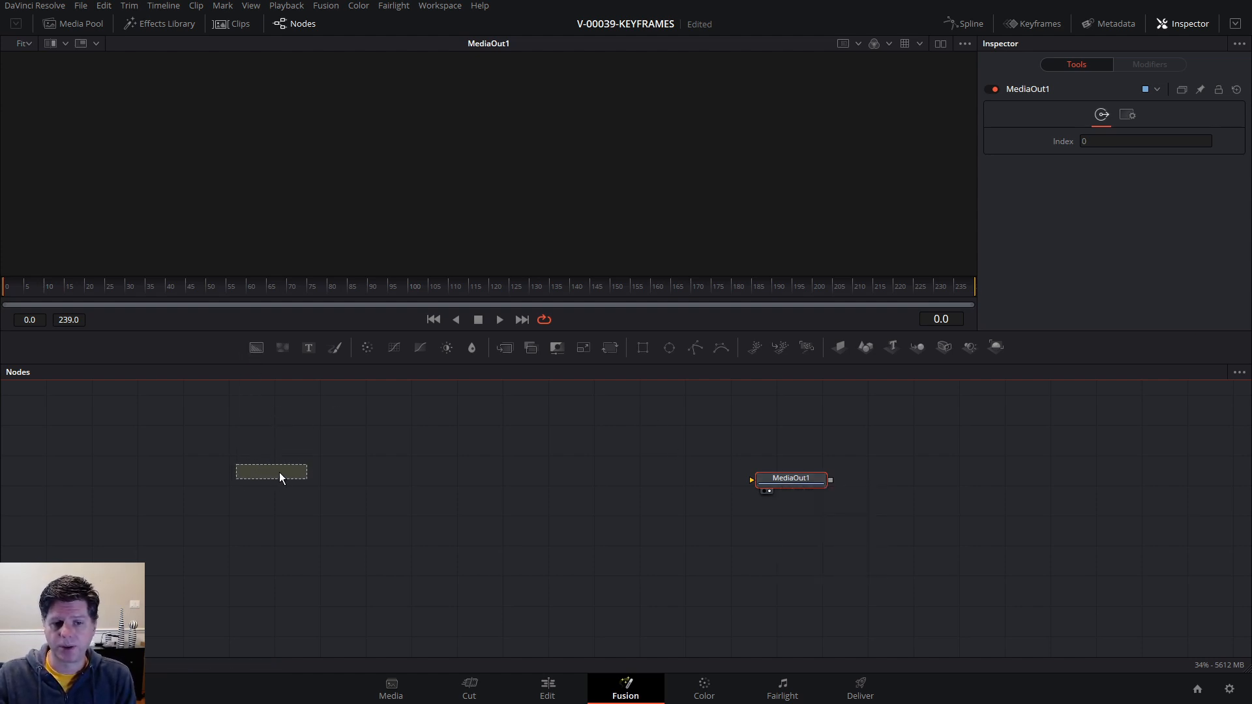
- Connect a Background node to MediaOut1 and merge a Text node over it, aligned above Merge1
drag(279, 472, 789, 481)
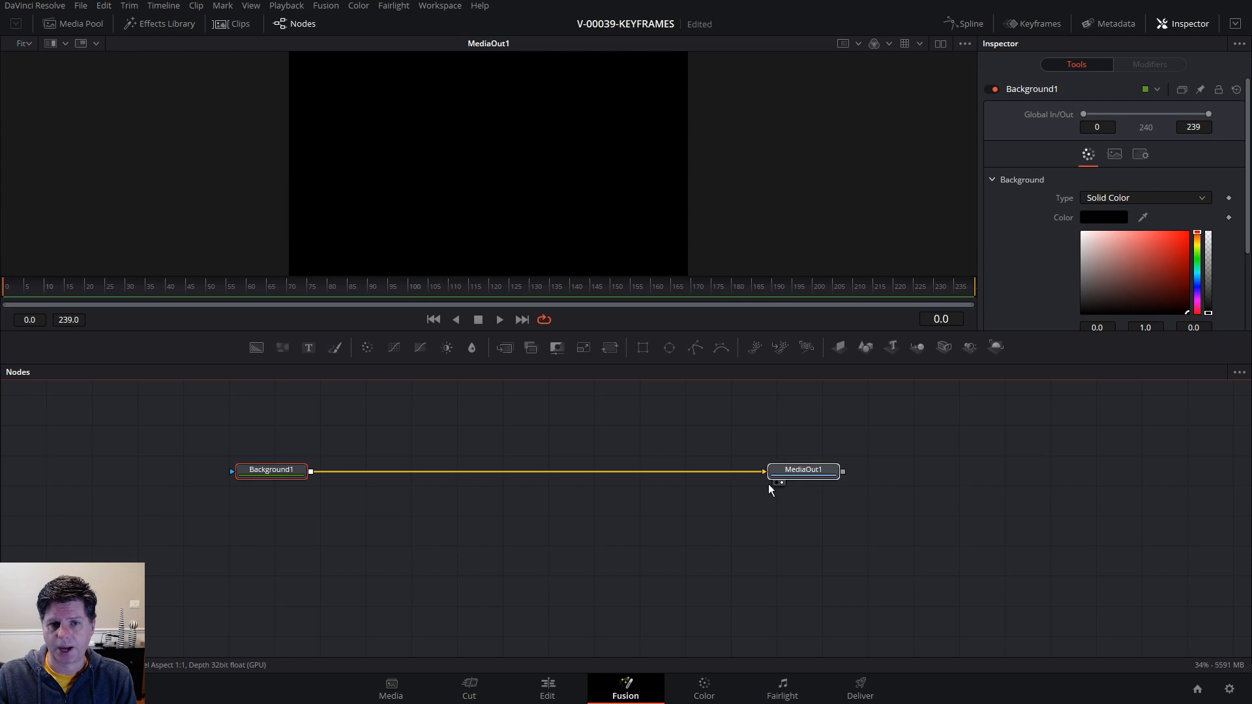
drag(308, 348, 303, 494)
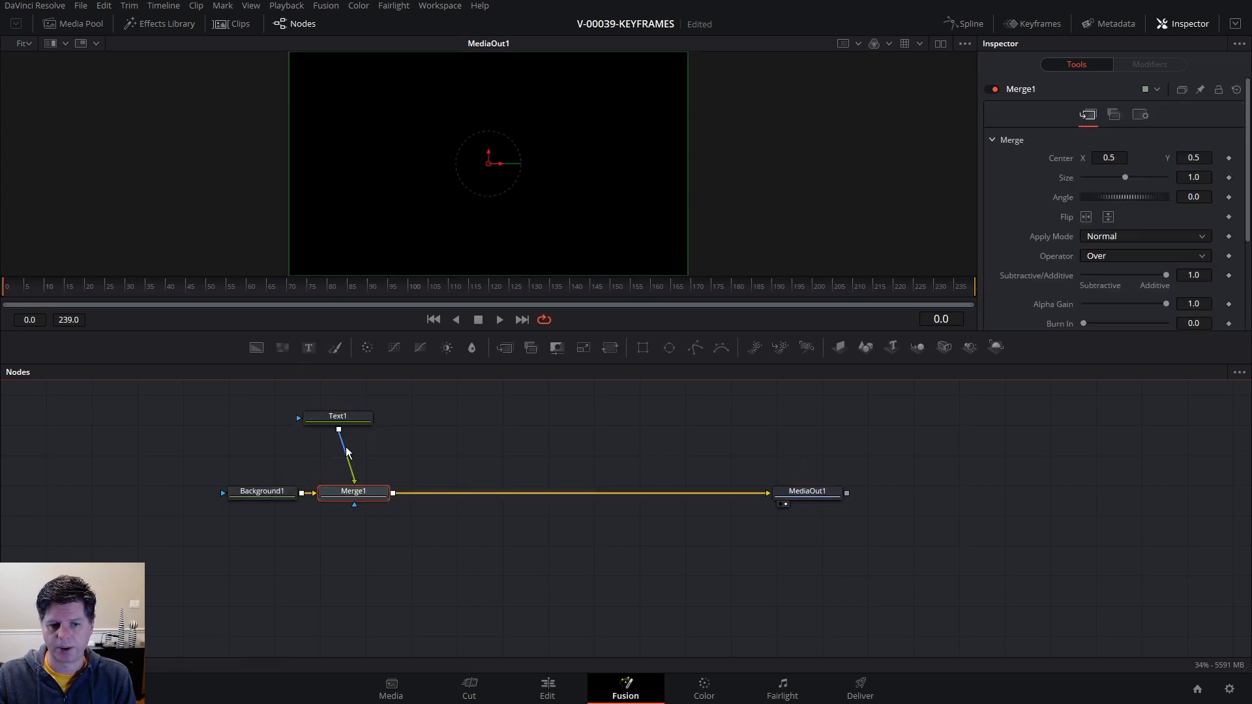
drag(337, 418, 354, 418)
- Enter KEYFRAMES as the text of Text1 and enlarge it to a size of about 0.2
click(1127, 264)
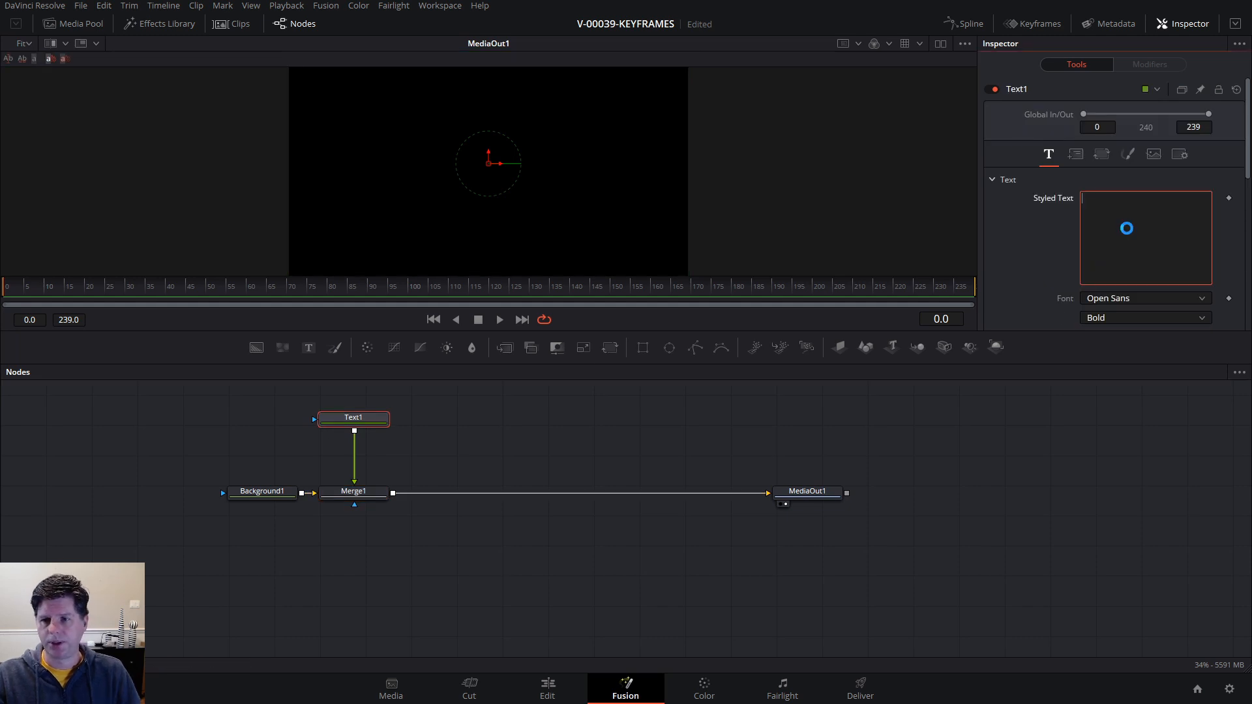
text(KEYFRAMES)
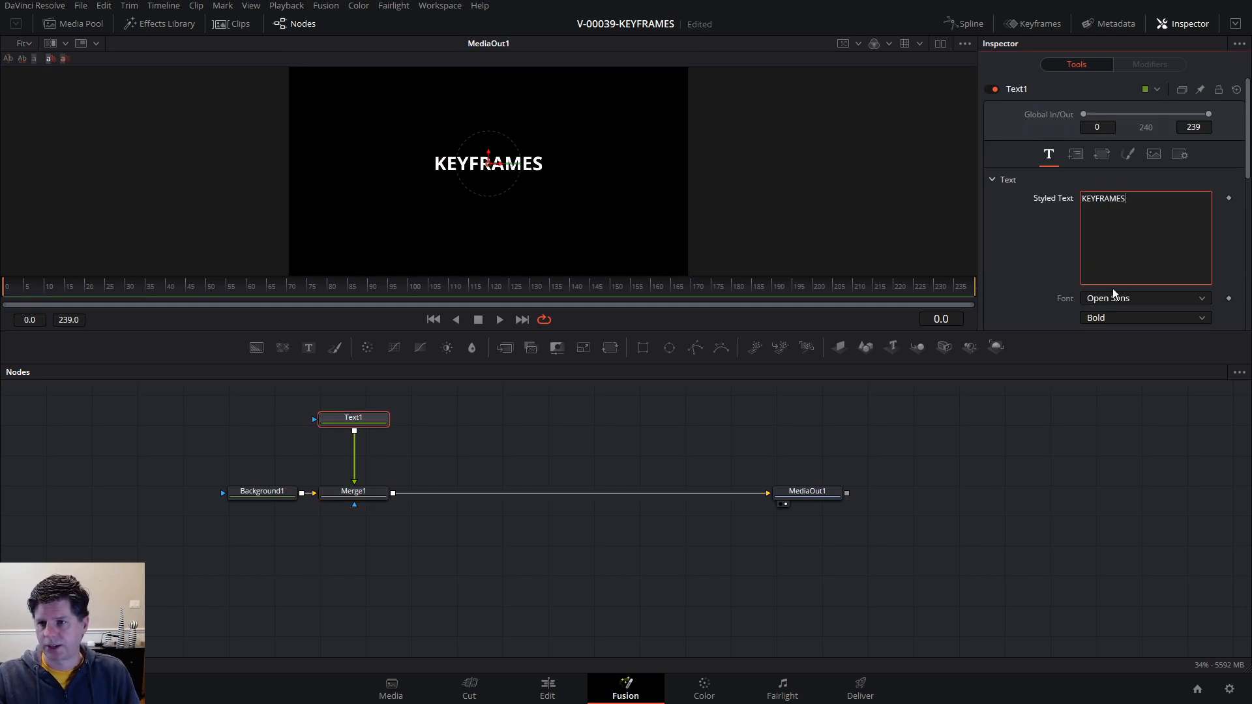
click(1235, 25)
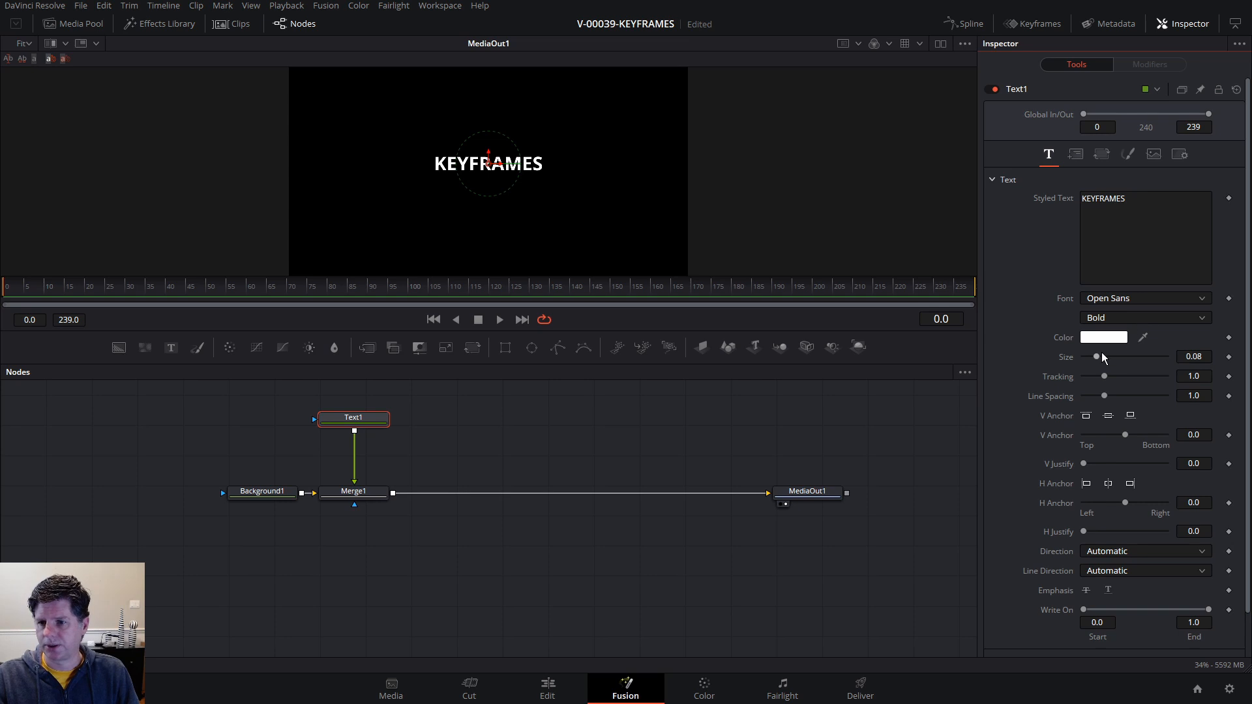
drag(1098, 361, 1117, 358)
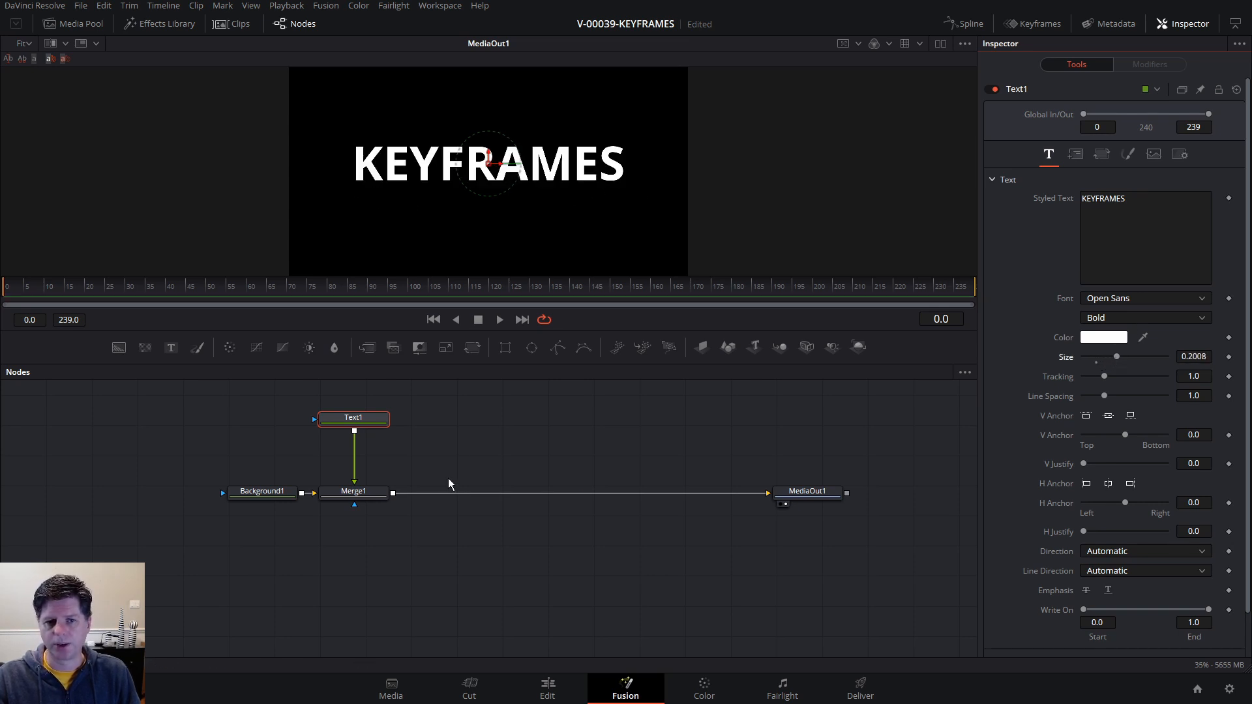
drag(362, 420, 363, 424)
- Add a second Merge node after Merge1 and feed it a new Background node coloured solid red
click(357, 502)
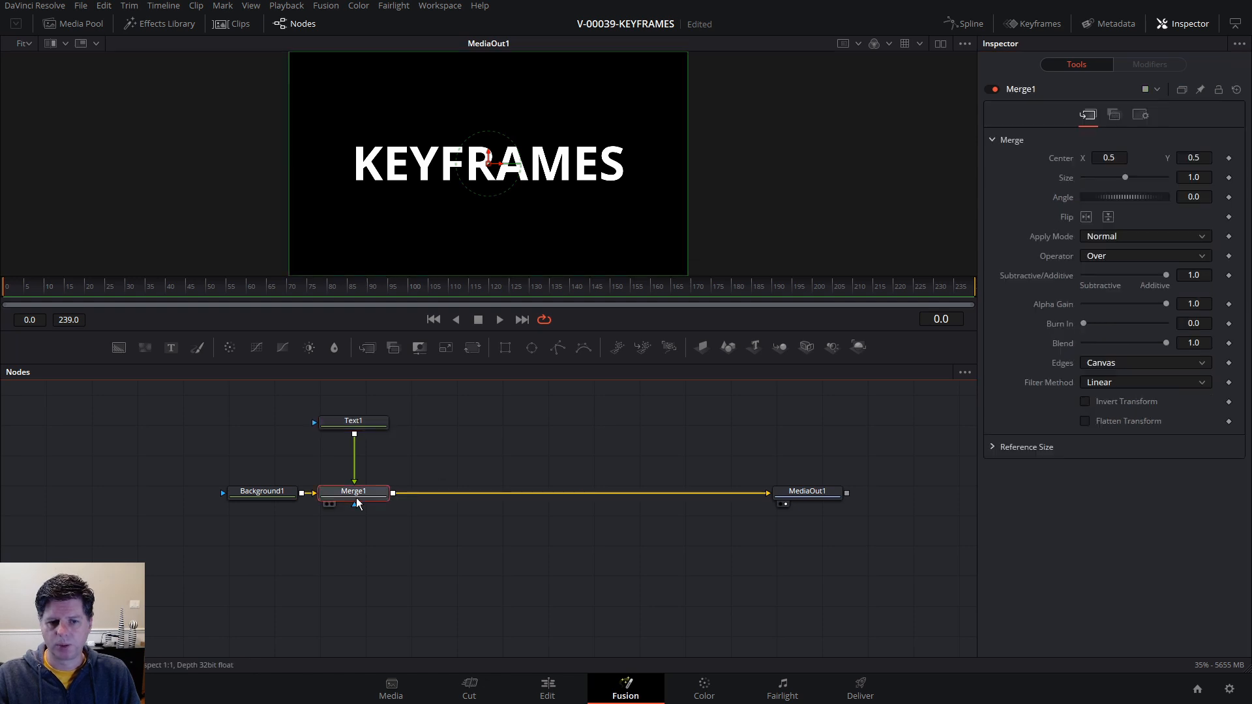
click(369, 347)
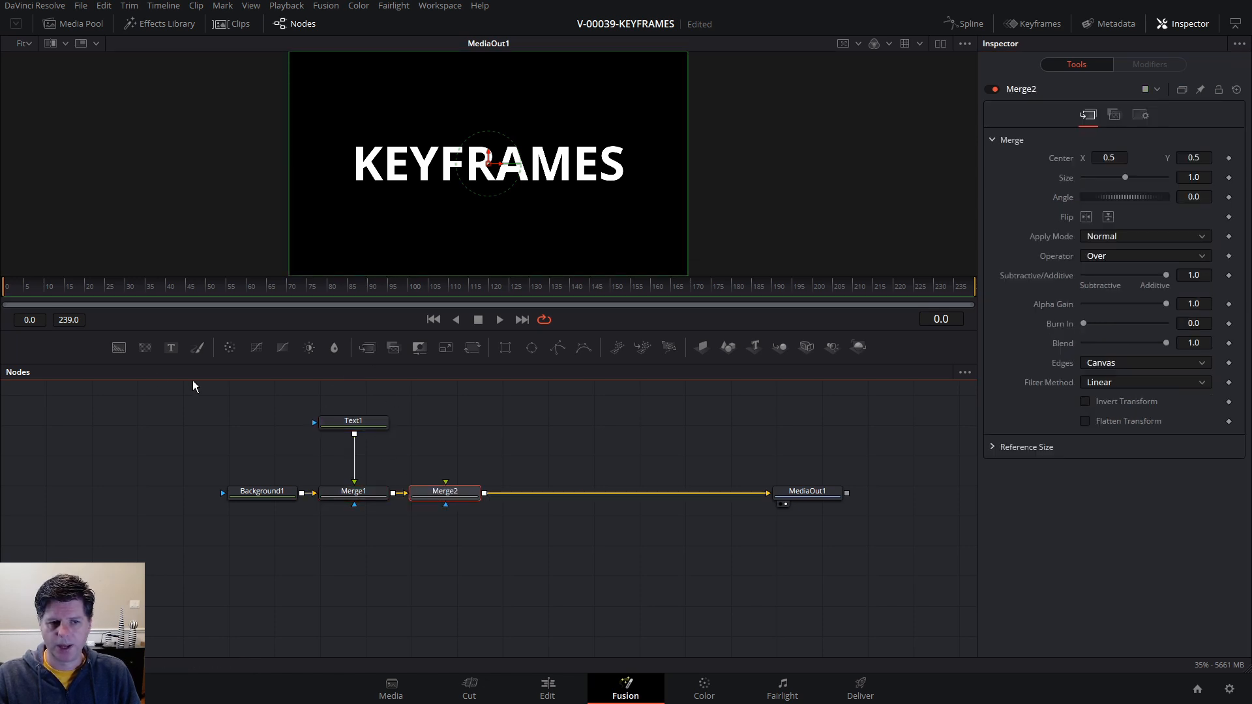
drag(126, 352, 445, 482)
drag(1141, 279, 1202, 227)
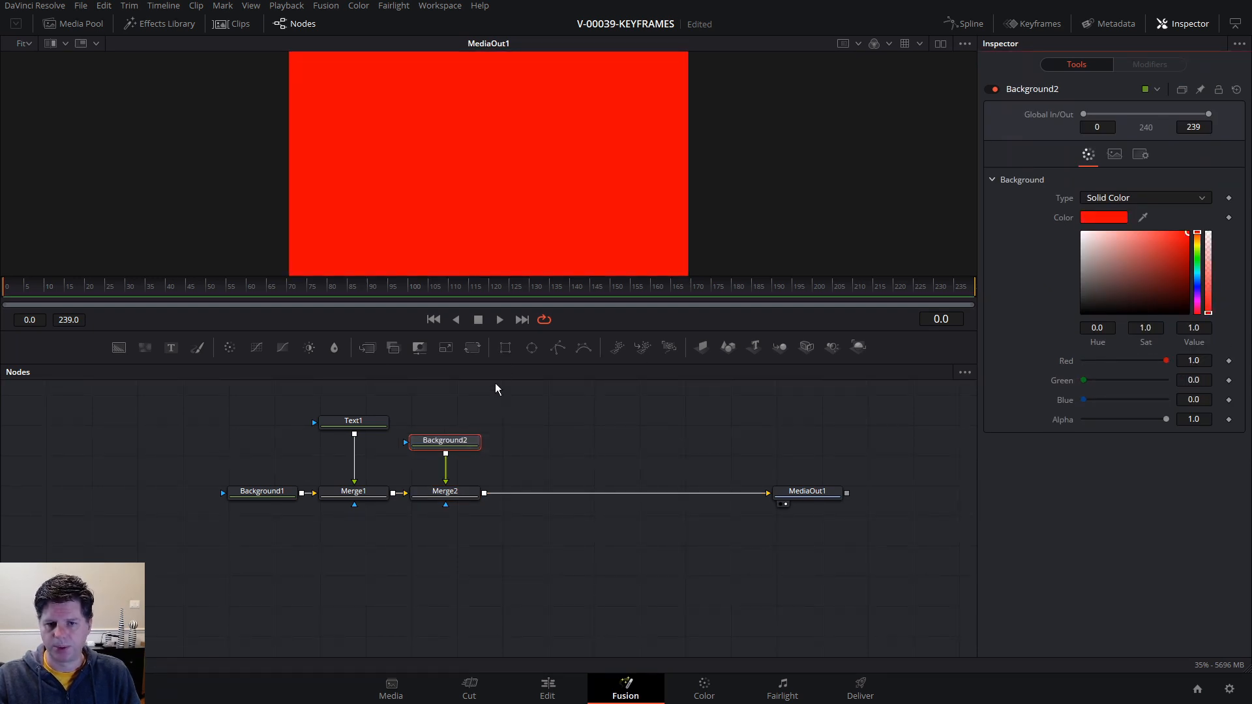
- Mask the red background with a Rectangle mask flattened to a bar about 0.05 high
click(454, 445)
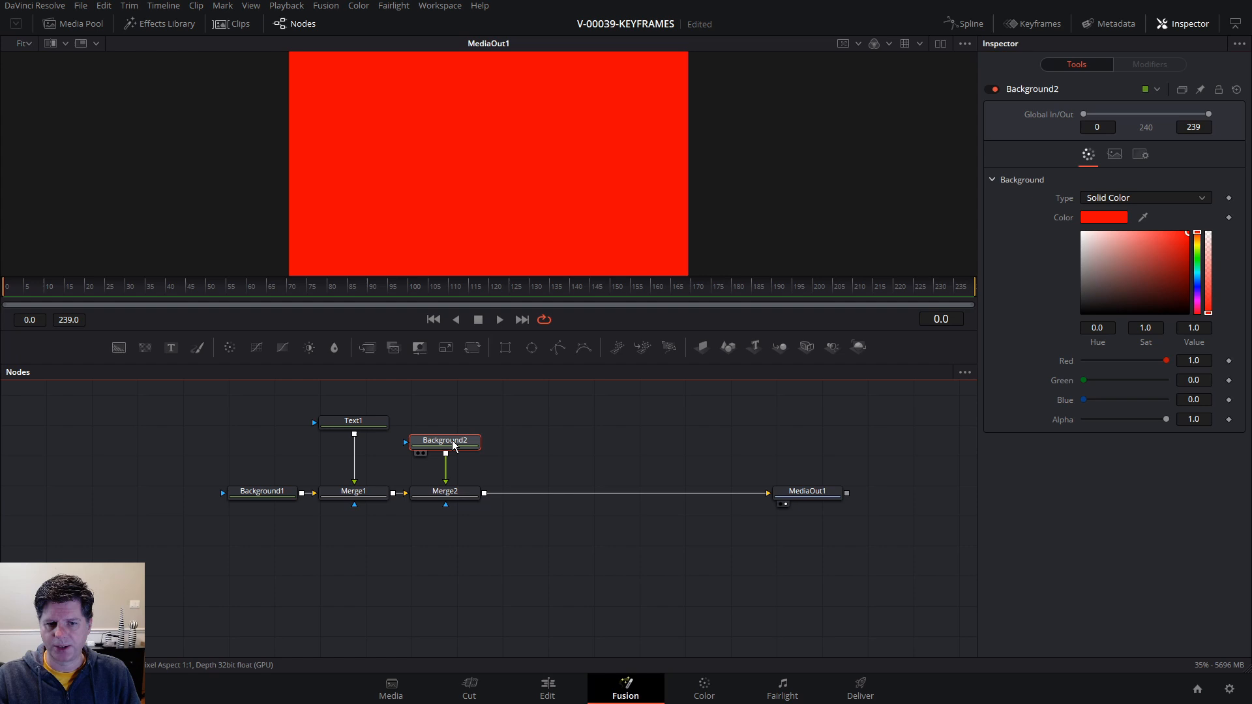
click(505, 349)
drag(488, 110, 489, 168)
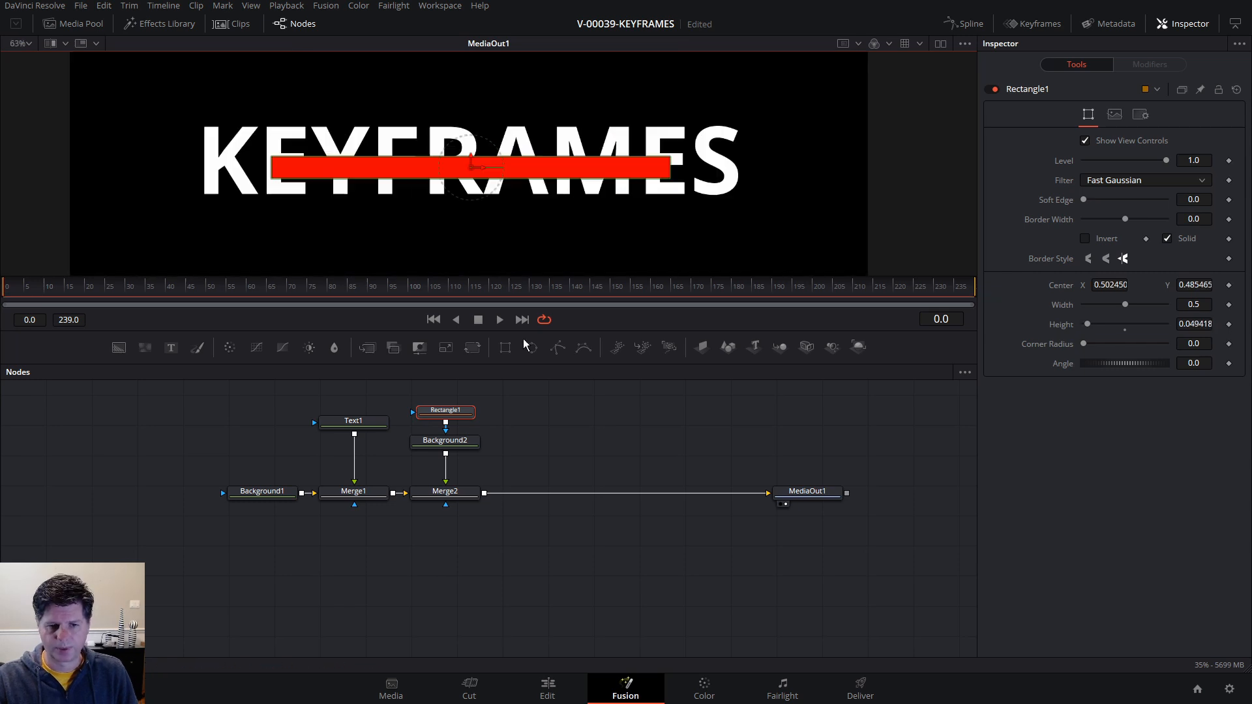
- Place the red bar as an underline beneath KEYFRAMES, centred at about 0.498, 0.371, about 0.68 wide and 0.035 high
drag(467, 162, 468, 220)
drag(665, 224, 742, 227)
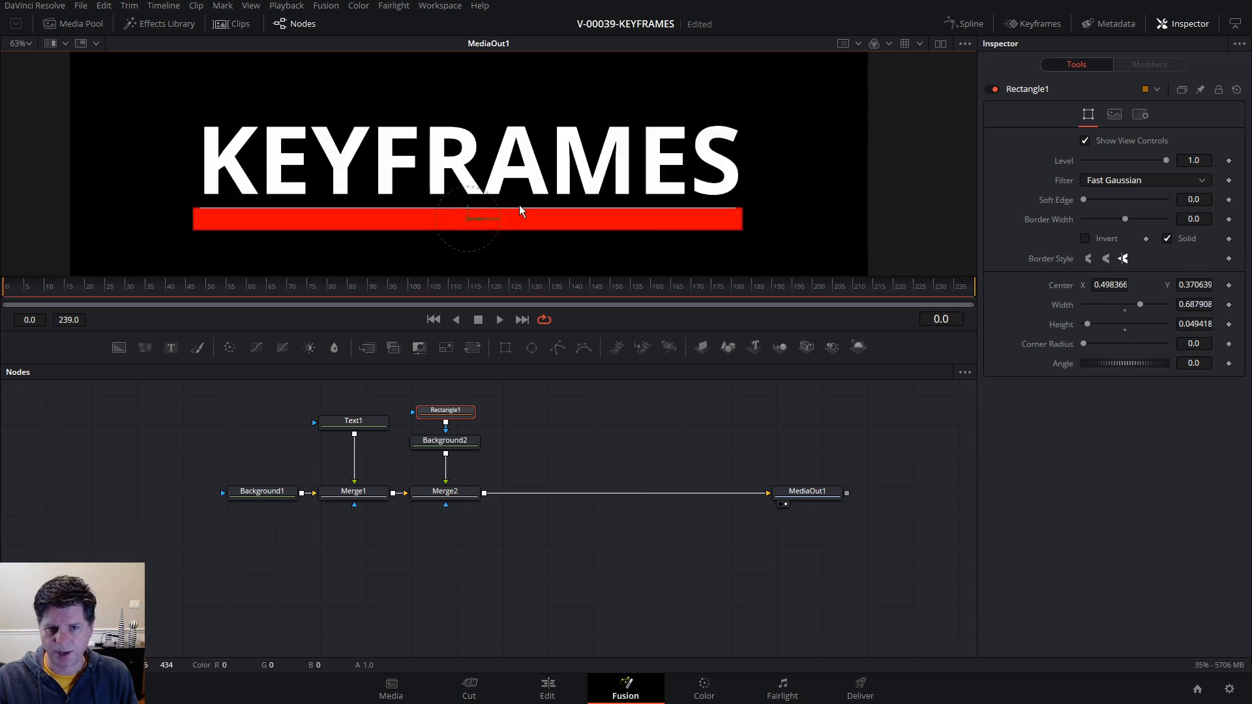
drag(511, 209, 511, 212)
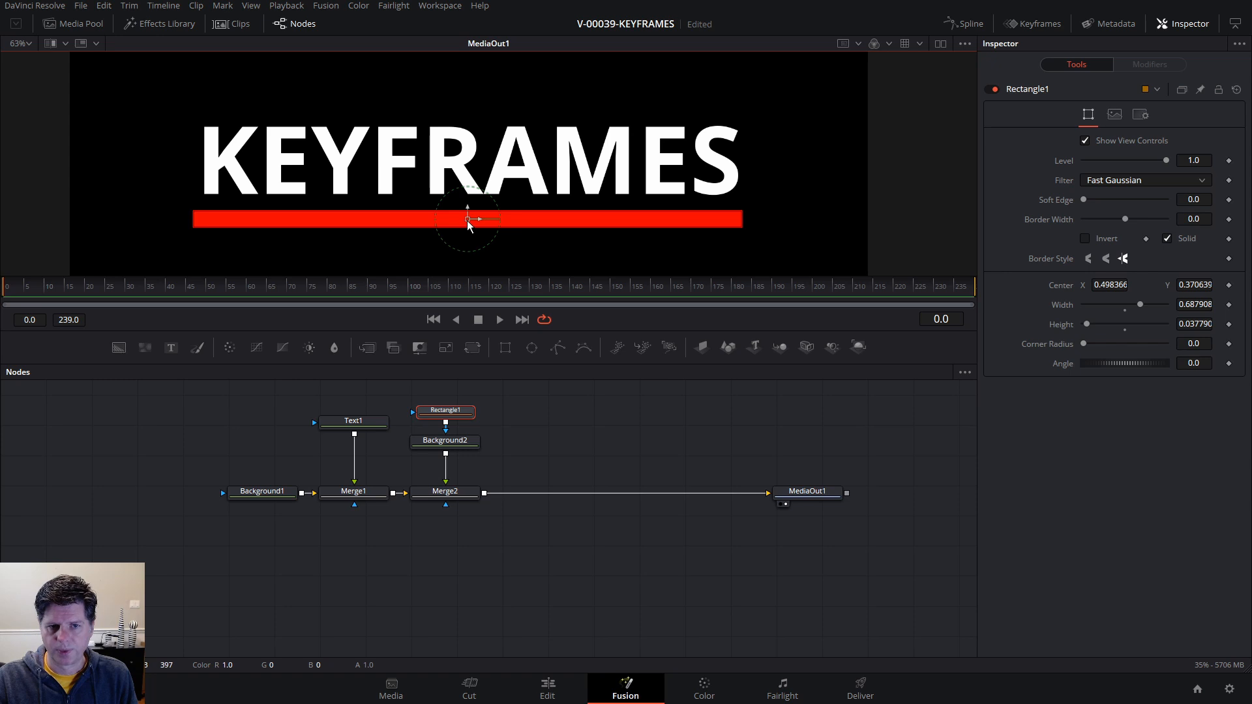
drag(194, 222, 196, 224)
scroll(551, 212, down, 4)
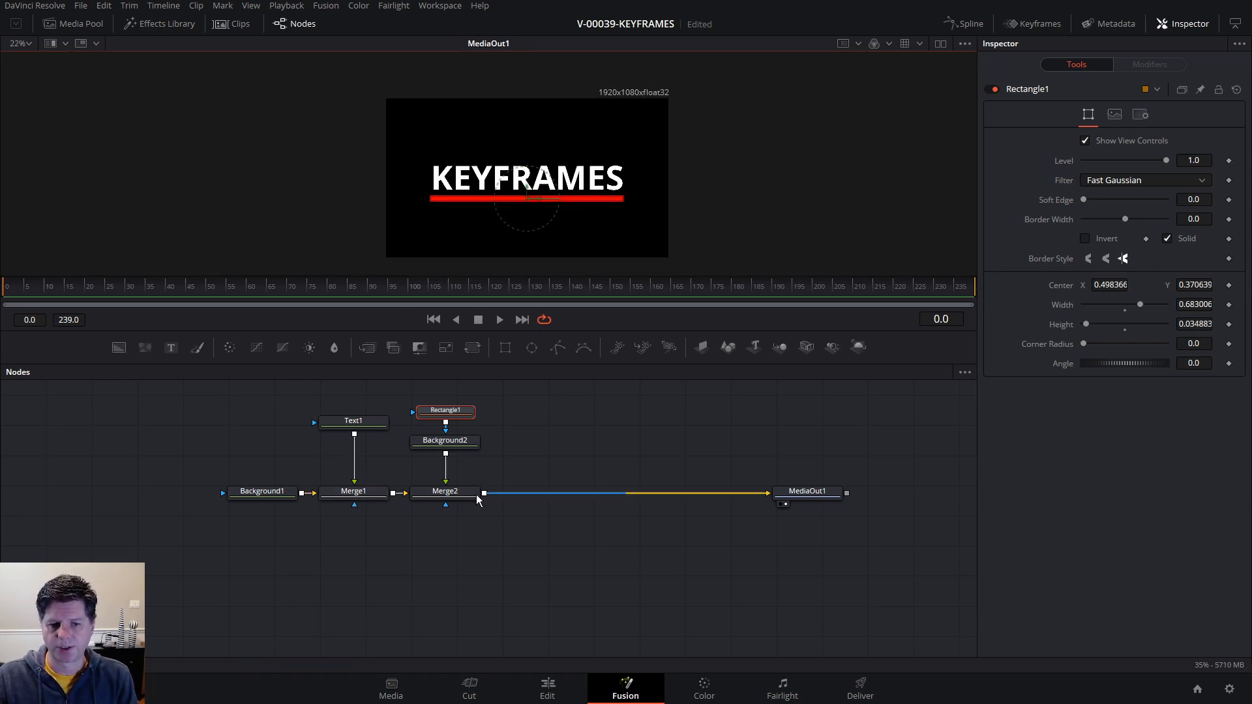
- Add Rectangle masks to Merge1 and Merge2, about 0.71 by 0.29 around KEYFRAMES and about 0.71 by 0.26 around the red underline
click(352, 499)
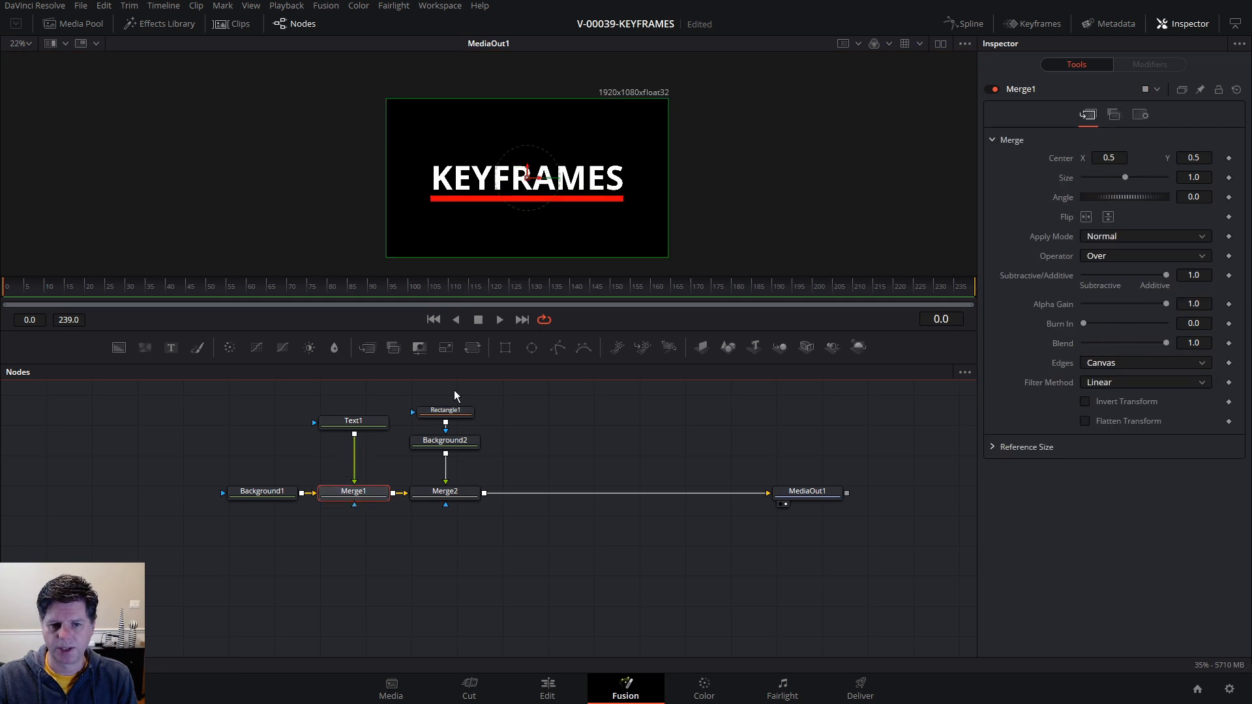
click(504, 347)
drag(597, 177, 626, 181)
drag(525, 139, 525, 178)
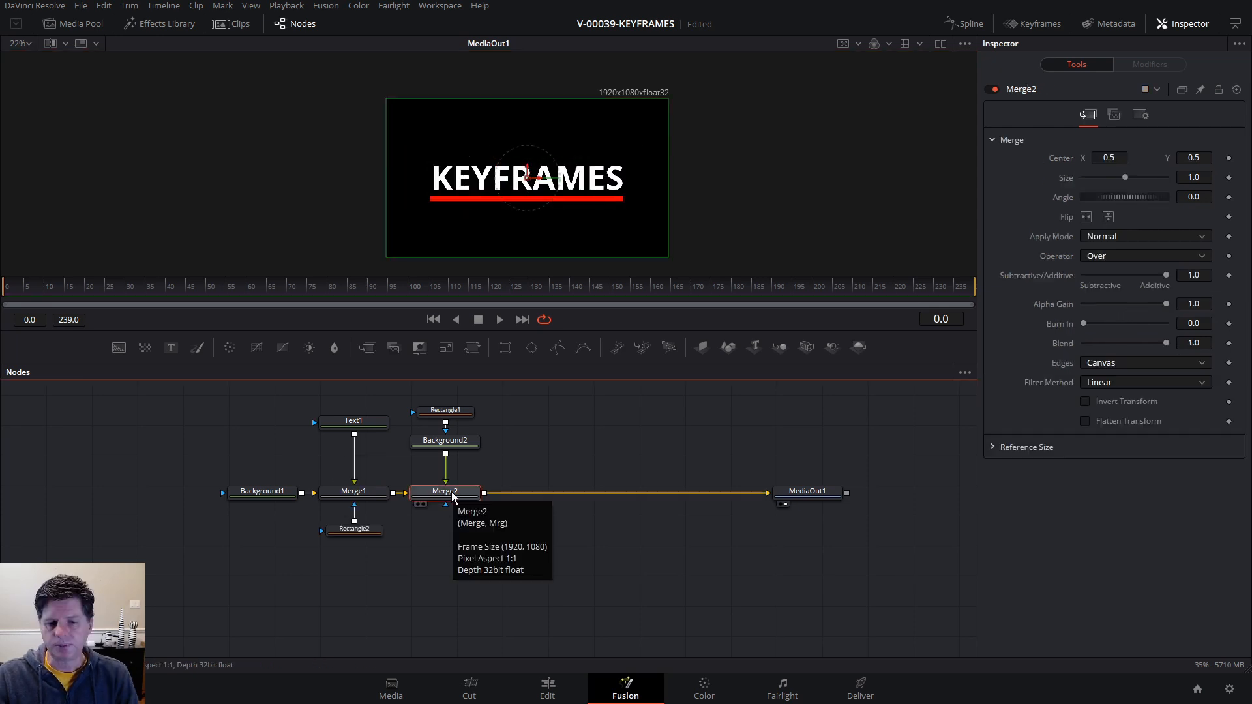
click(507, 351)
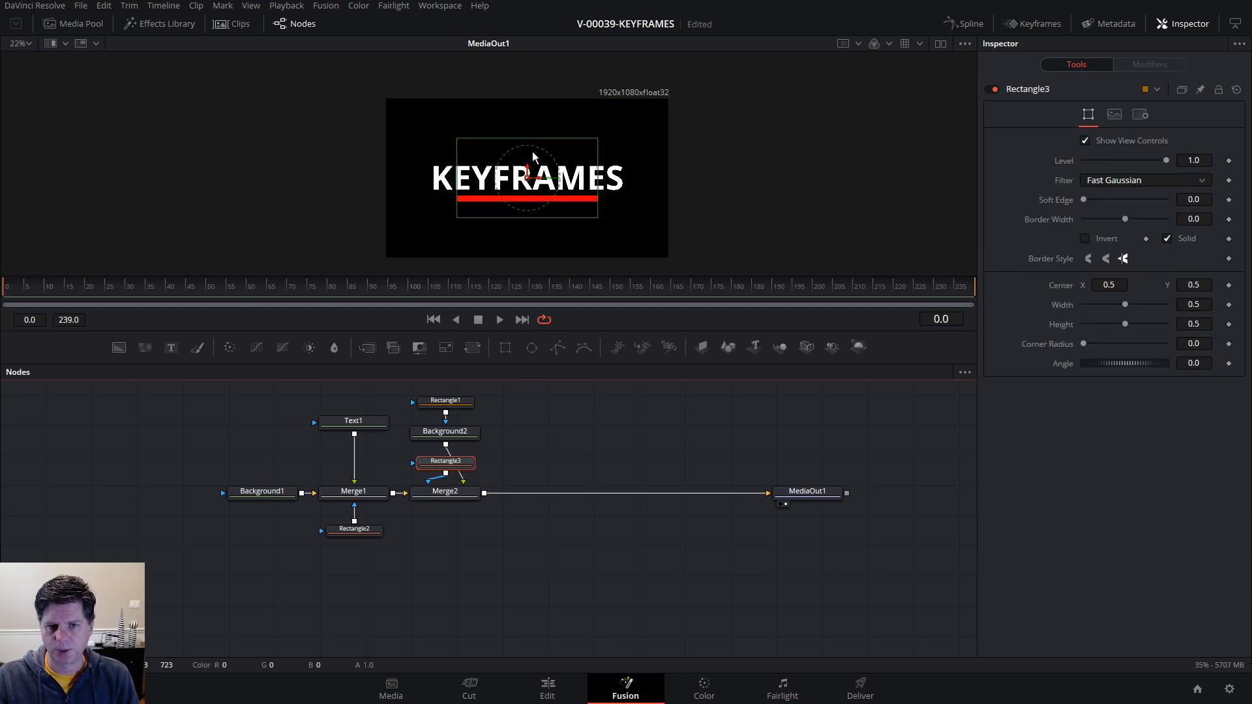
drag(531, 139, 639, 213)
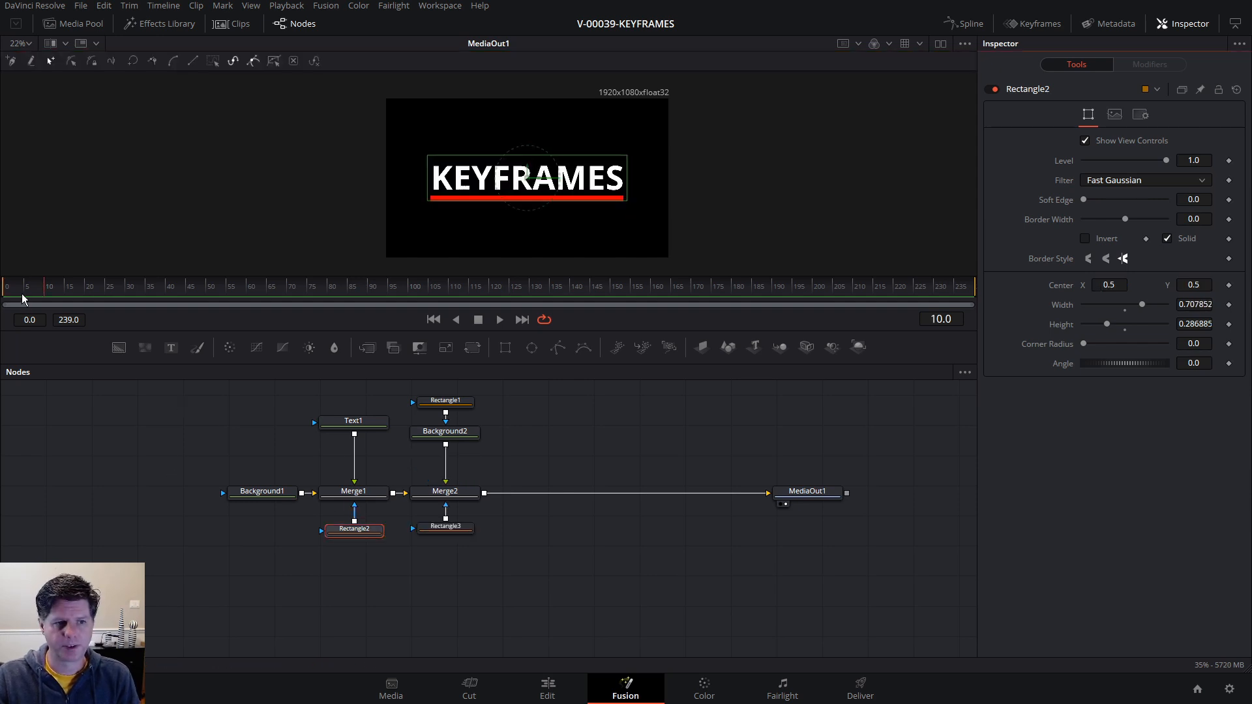
- Undo the last change and reset the centre of the Merge1 mask to 0.5, 0.5
key(ctrl+z)
click(356, 532)
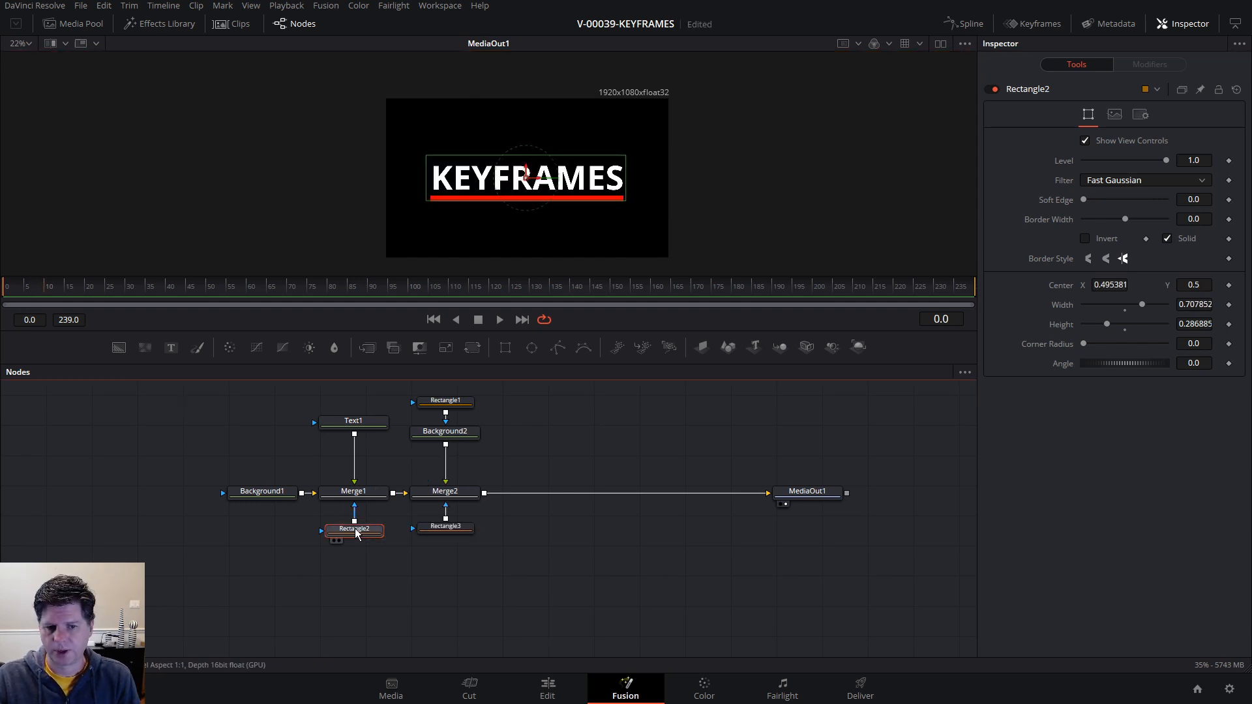
double_click(1060, 285)
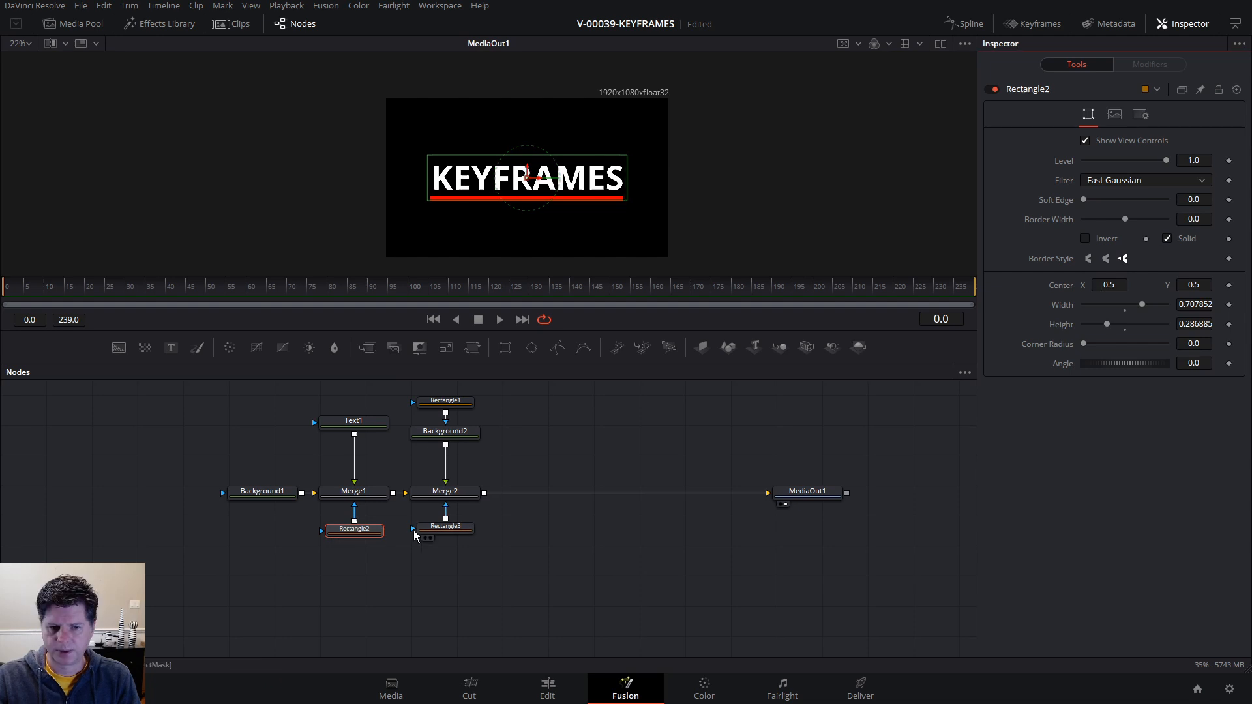
- Keyframe the Merge1 mask's centre from X about -0.19 at frame 0 to X about 0.51 at frame 10, and play the reveal
click(352, 532)
click(1228, 285)
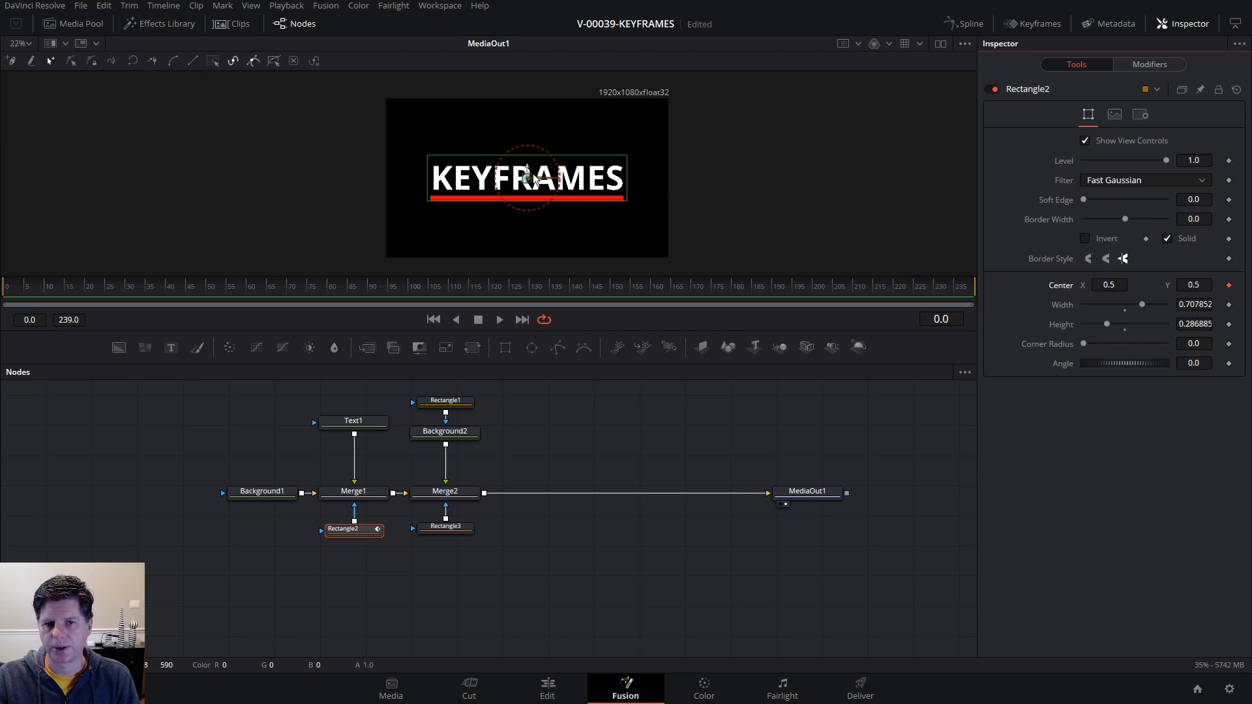
drag(533, 179, 333, 180)
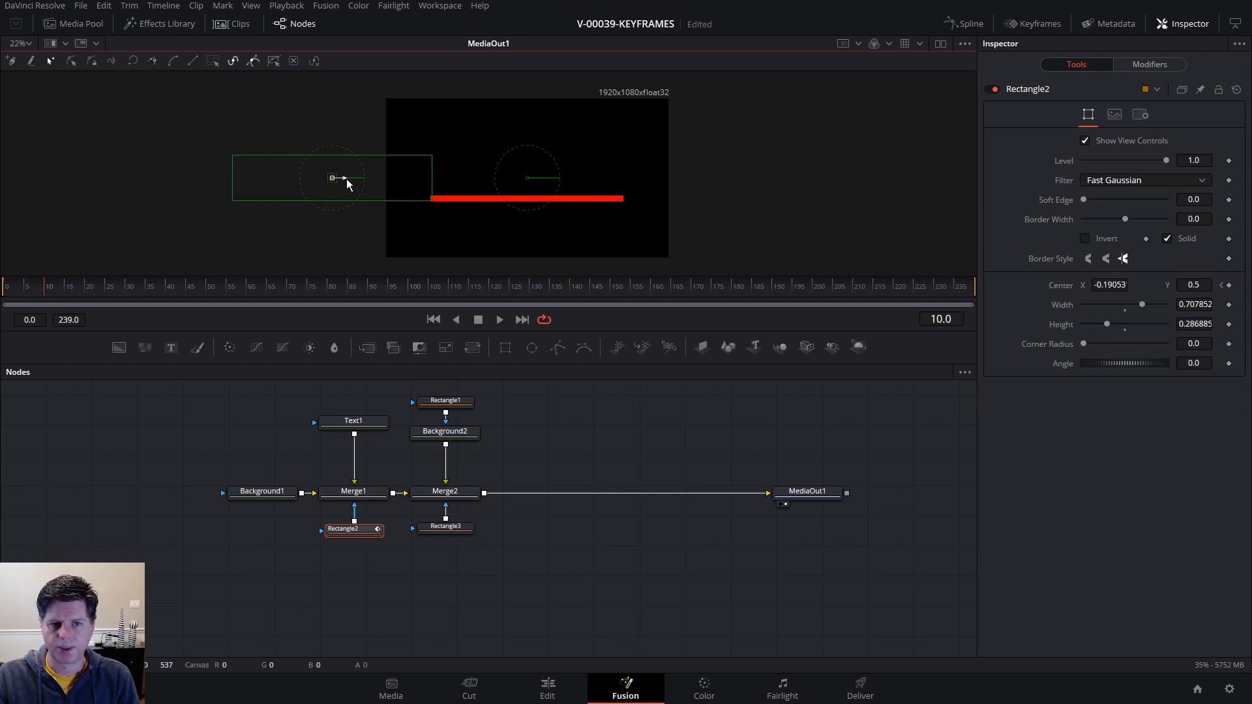
drag(348, 184, 548, 189)
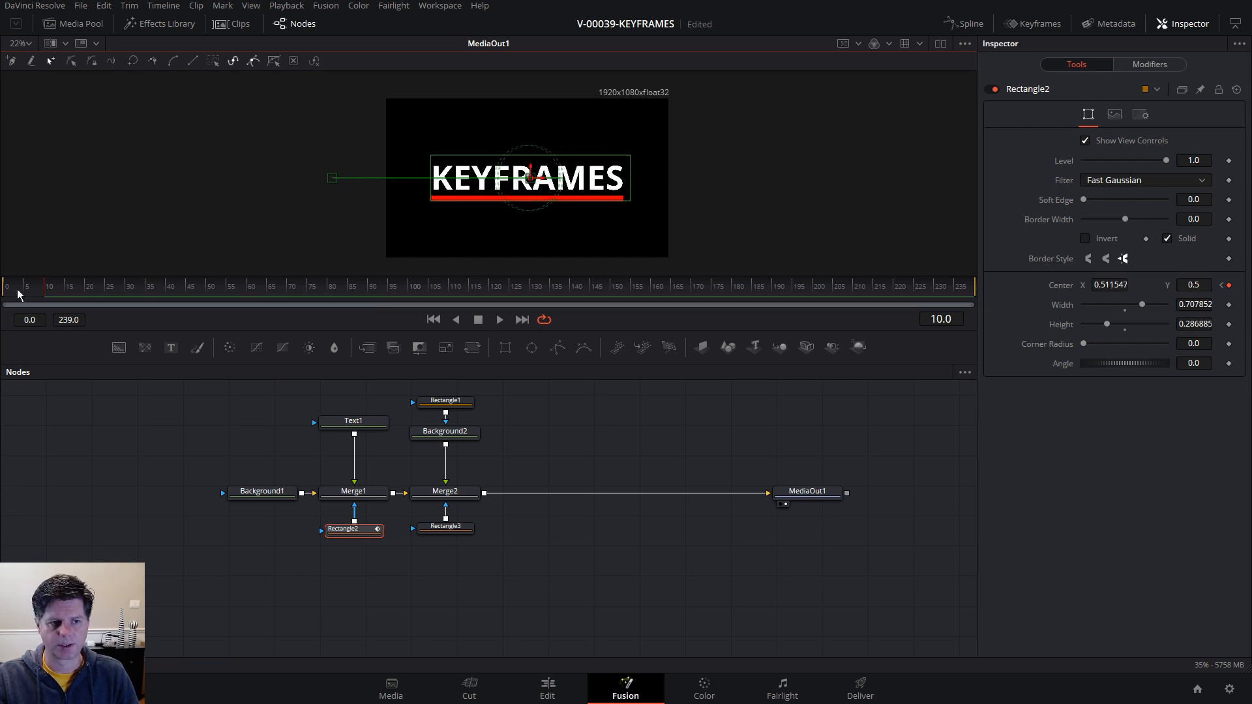
key(space)
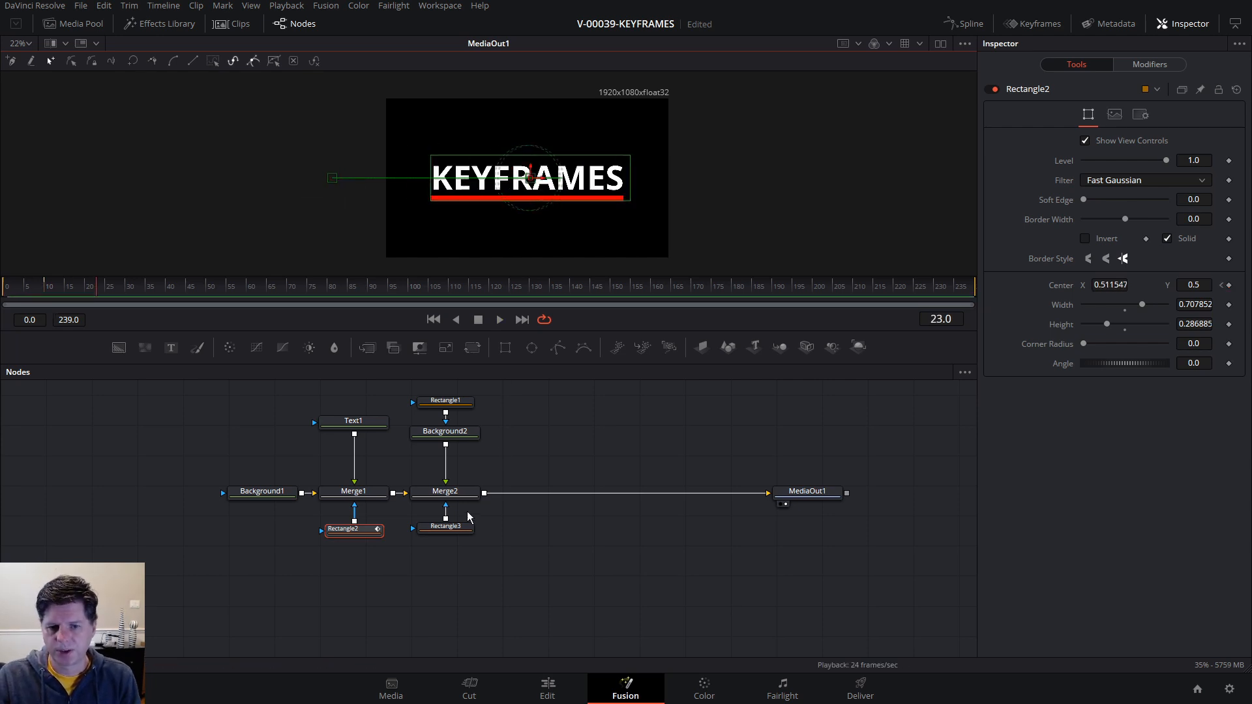
- Keyframe the Merge2 mask's centre from X about -0.20 at frame 0 to fully over the red underline at frame 10
click(446, 527)
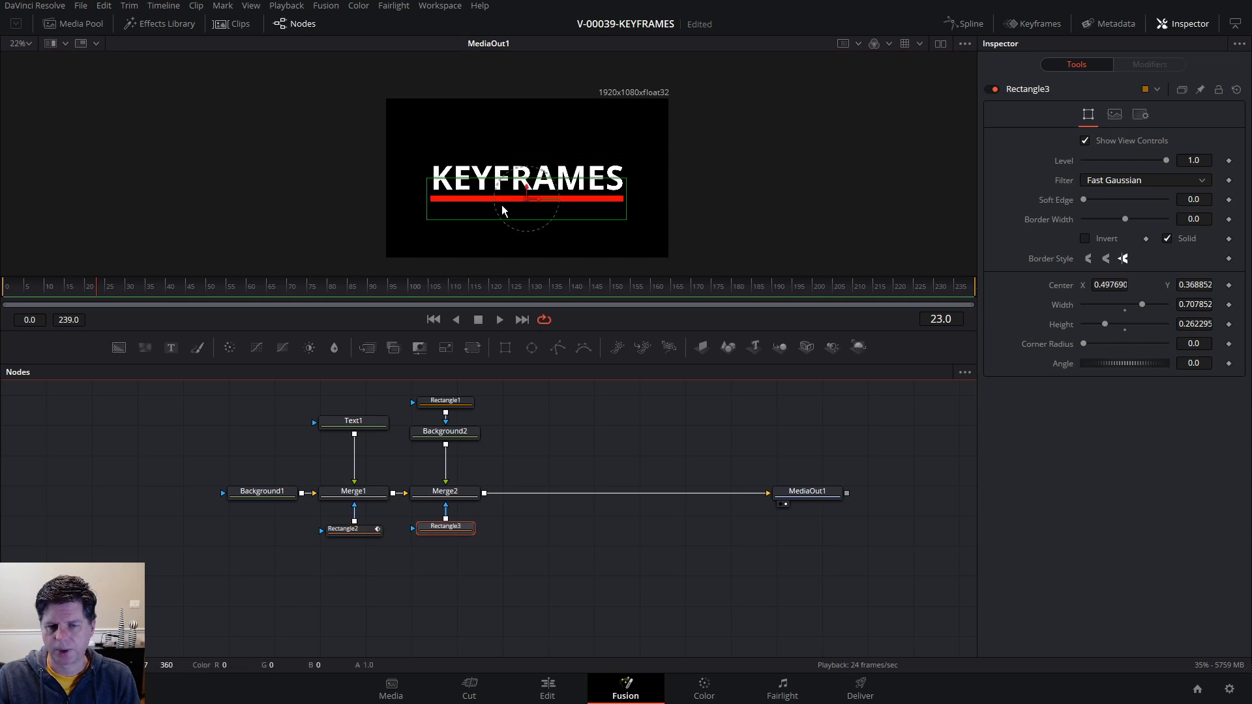
drag(17, 300, 2, 300)
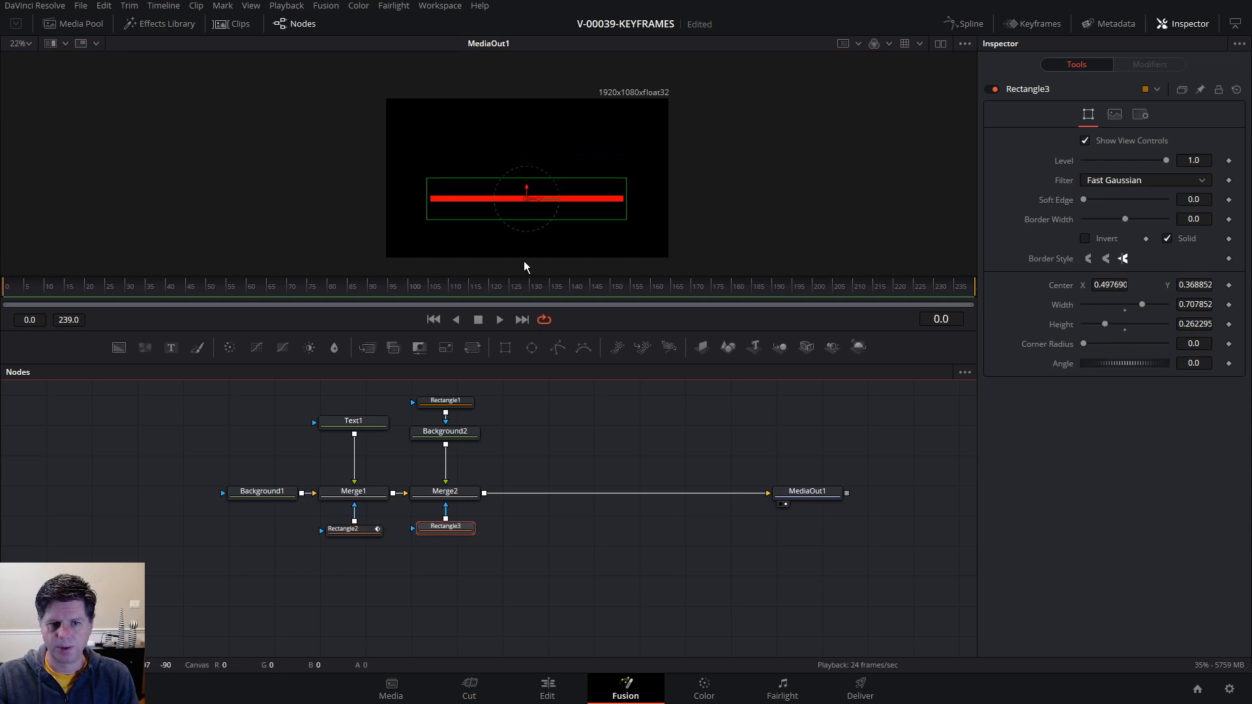
click(1229, 286)
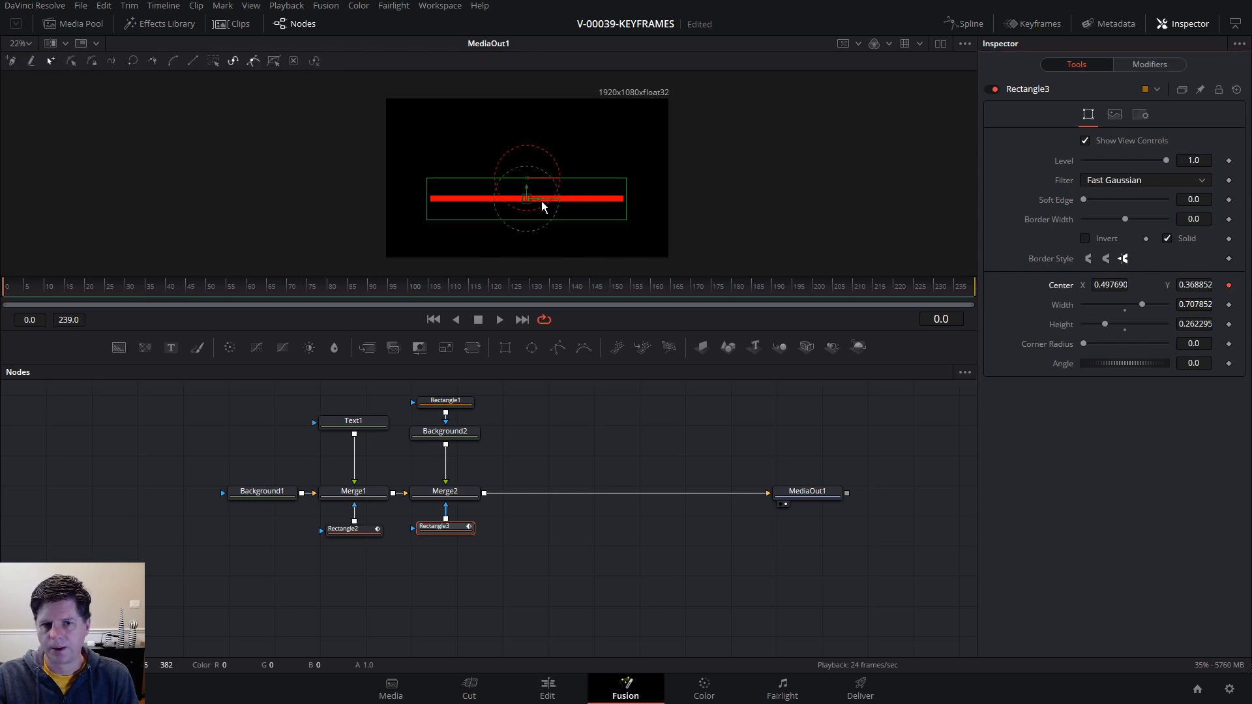
drag(542, 205, 342, 209)
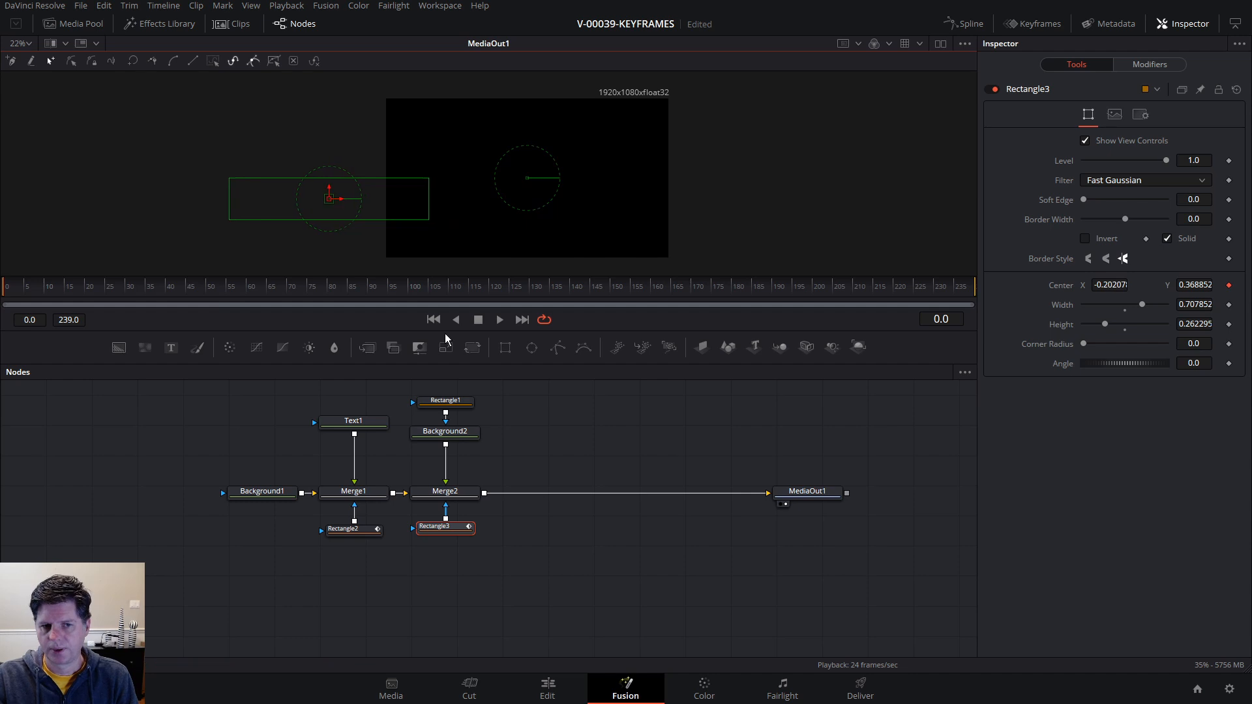
click(46, 293)
drag(340, 202, 512, 206)
- Play the composition from frame 0 to preview the text and underline reveal
click(819, 495)
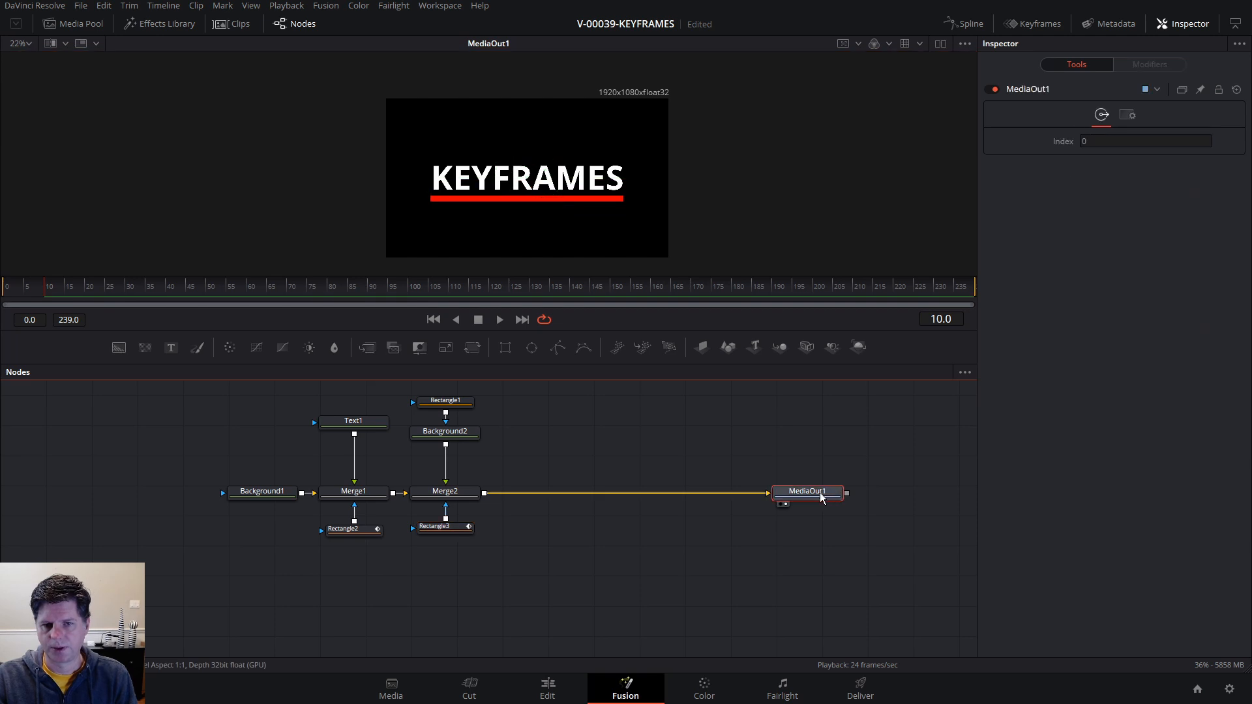
key(space)
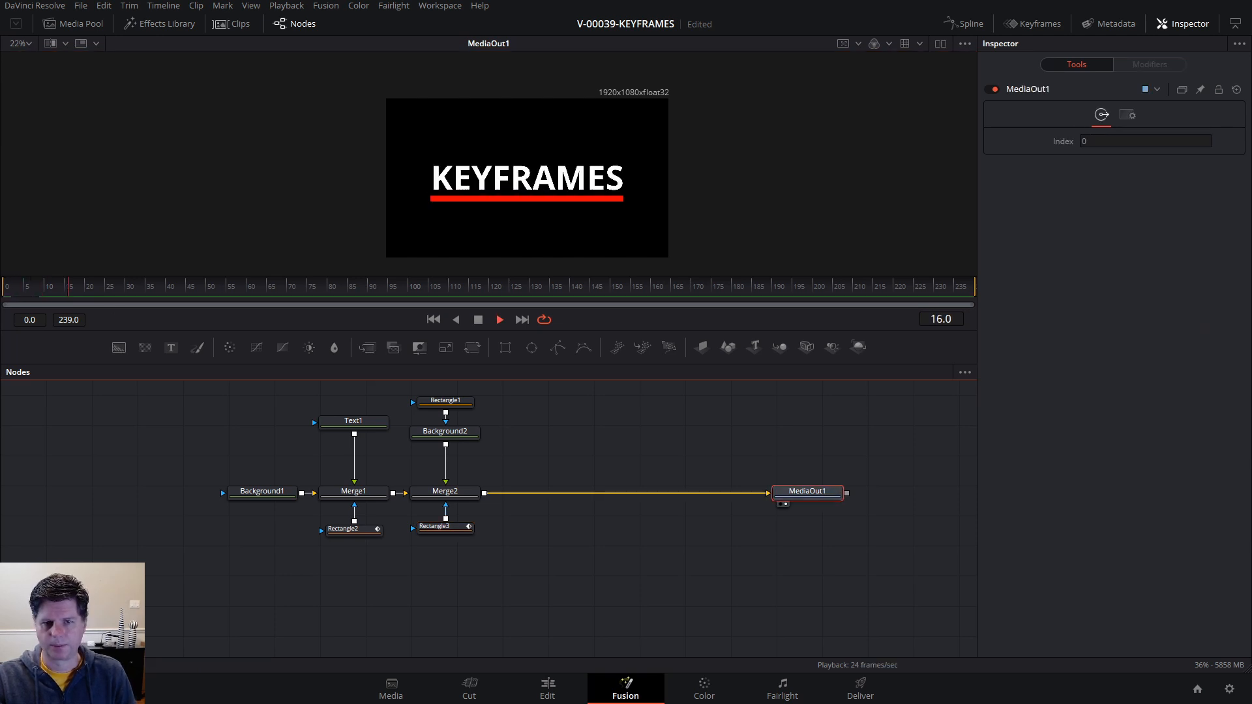
click(4, 289)
key(space)
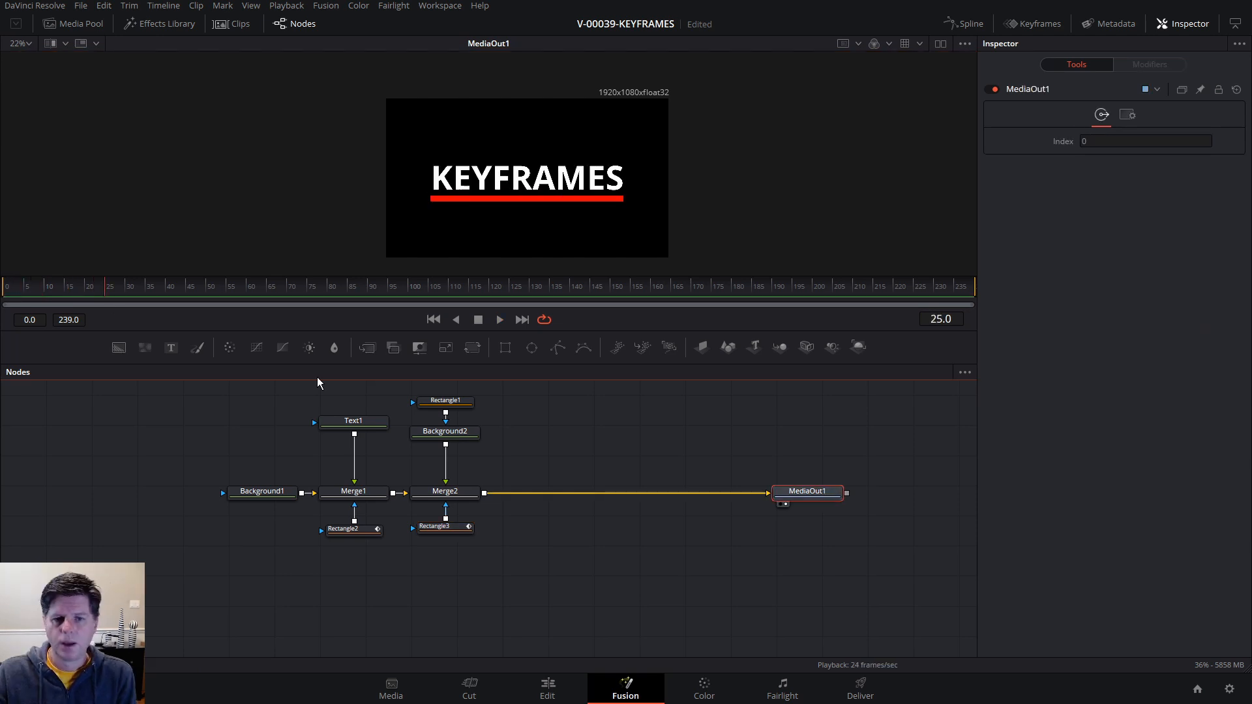
- Merge a second Text node reading TEXT ANIMATION after Merge2, positioned below the red underline at a size of about 0.13
drag(168, 353, 522, 493)
drag(555, 418, 554, 429)
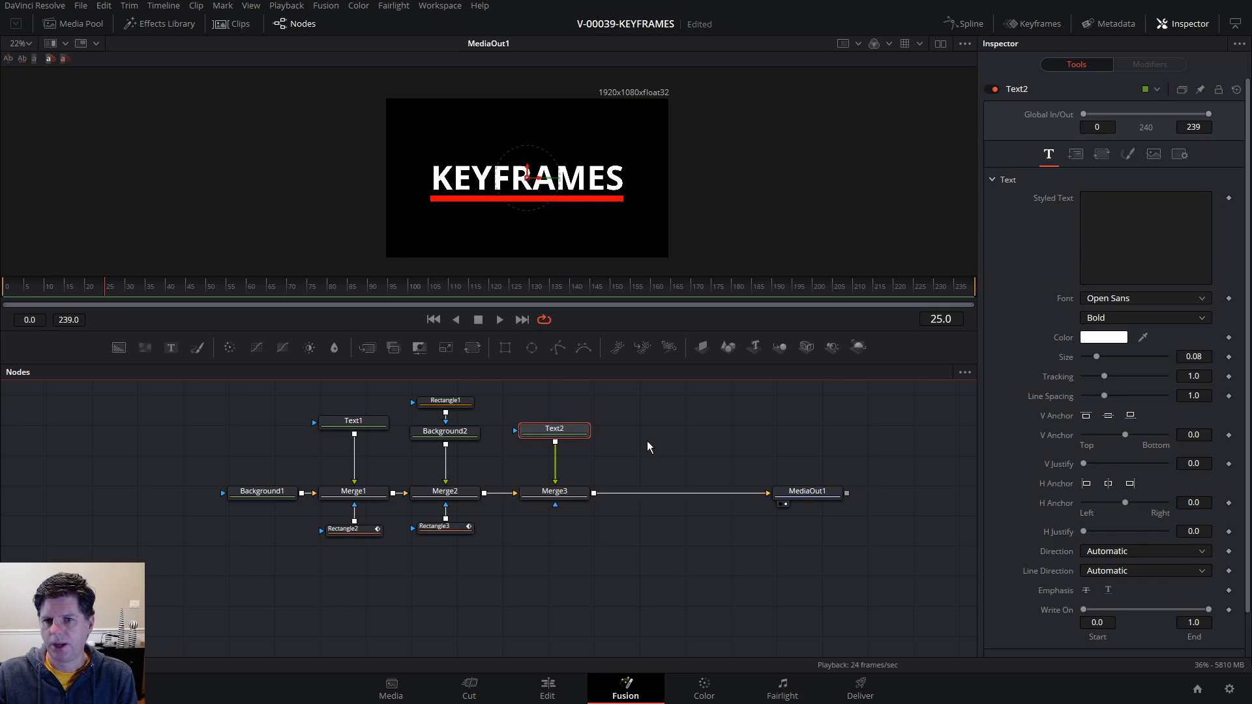
click(1104, 217)
text(TEXT ANIMATION)
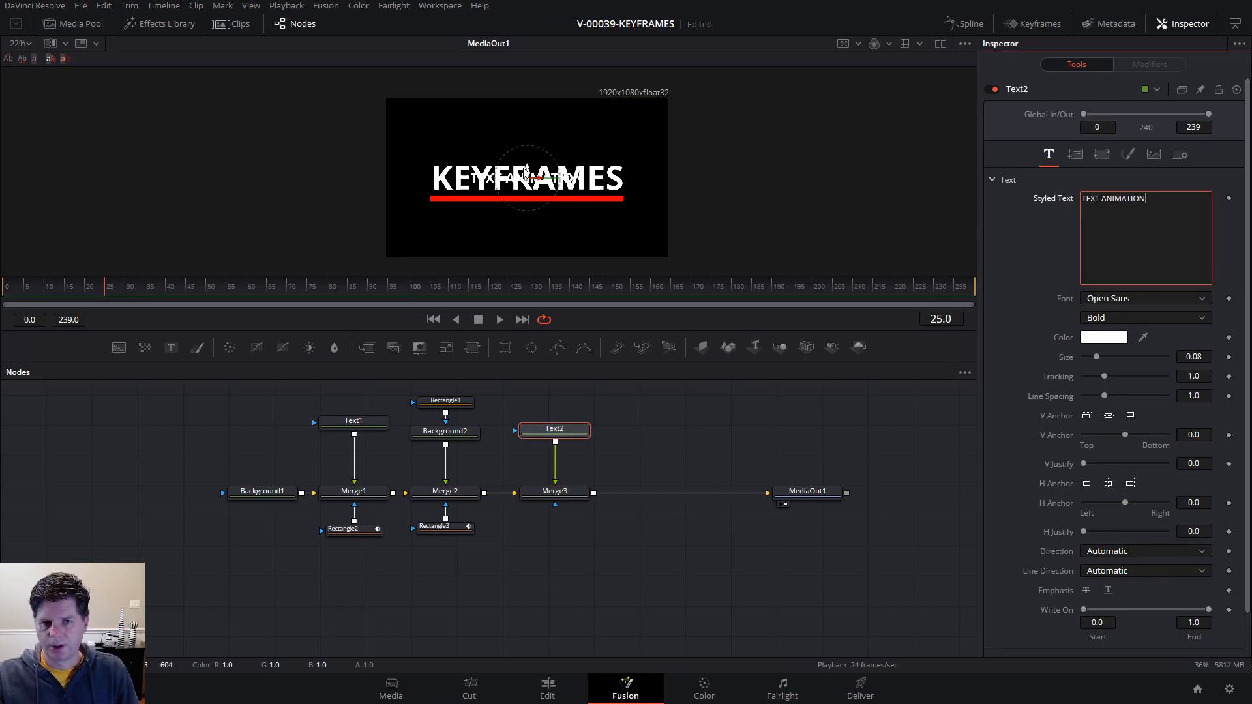
drag(527, 168, 526, 217)
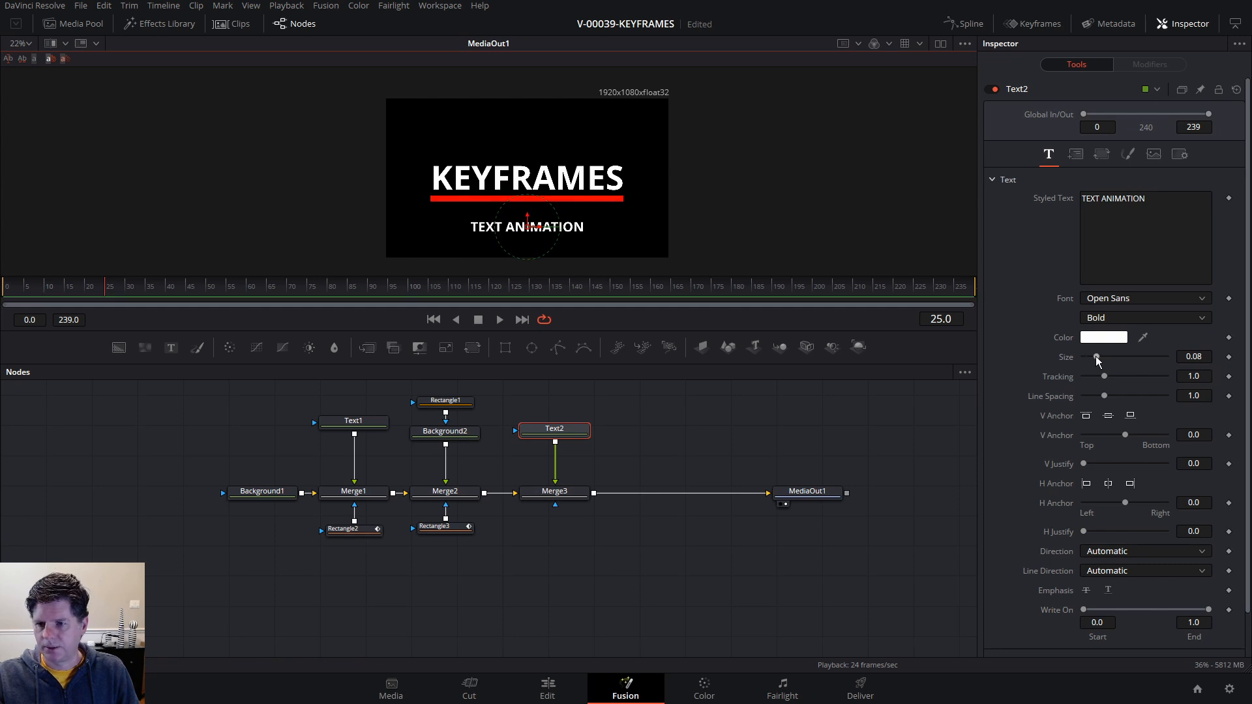
drag(1097, 361, 1108, 363)
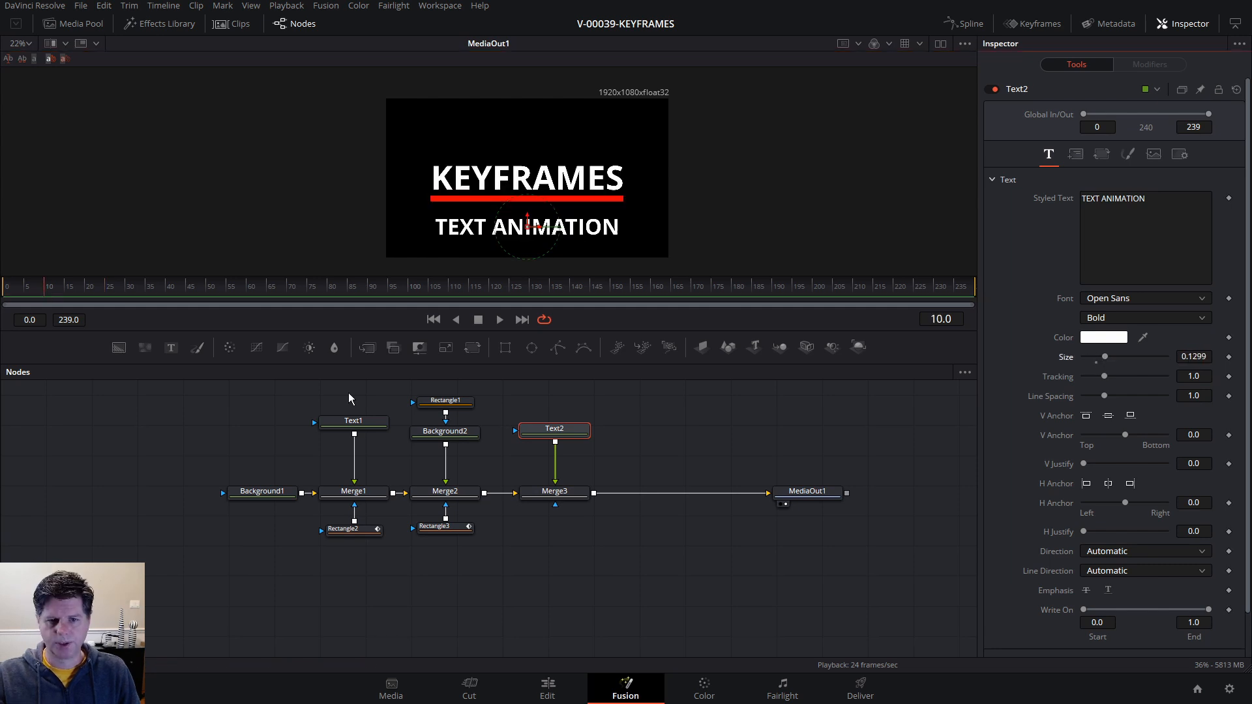
- Keyframe the Size of the TEXT ANIMATION text from 0 at frame 10 to about 0.15 at frame 20
click(1229, 357)
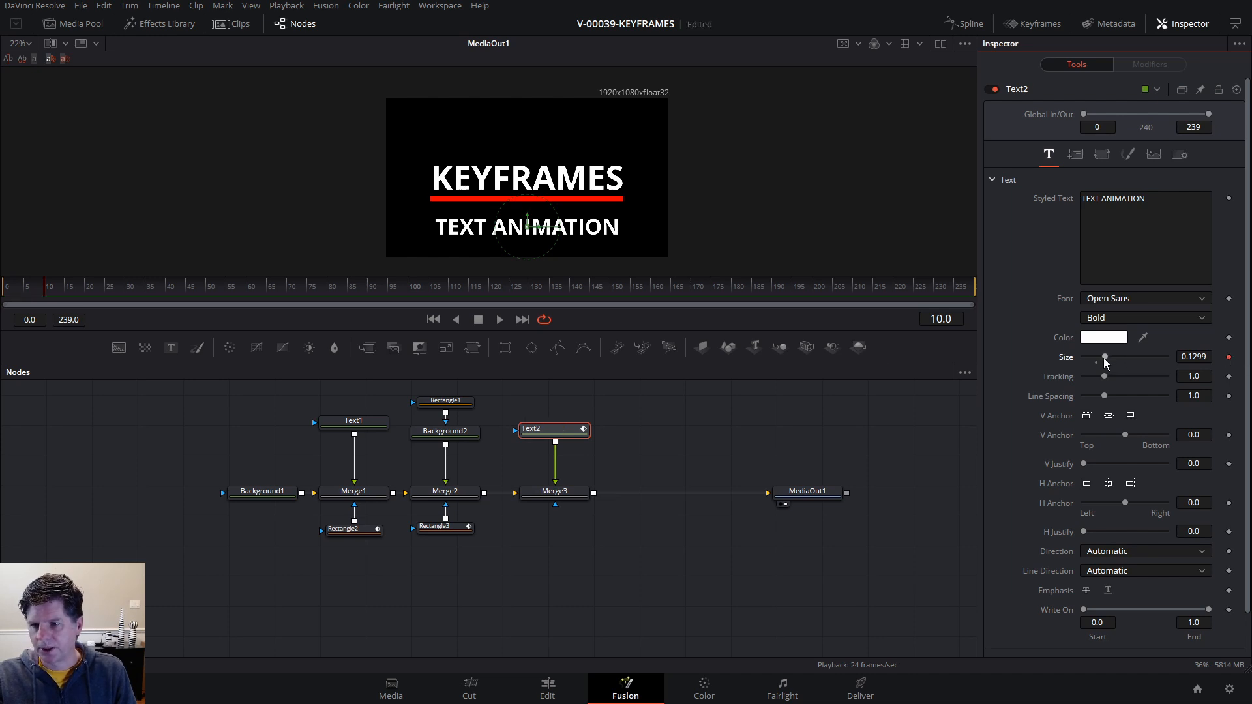
drag(1105, 363, 1083, 363)
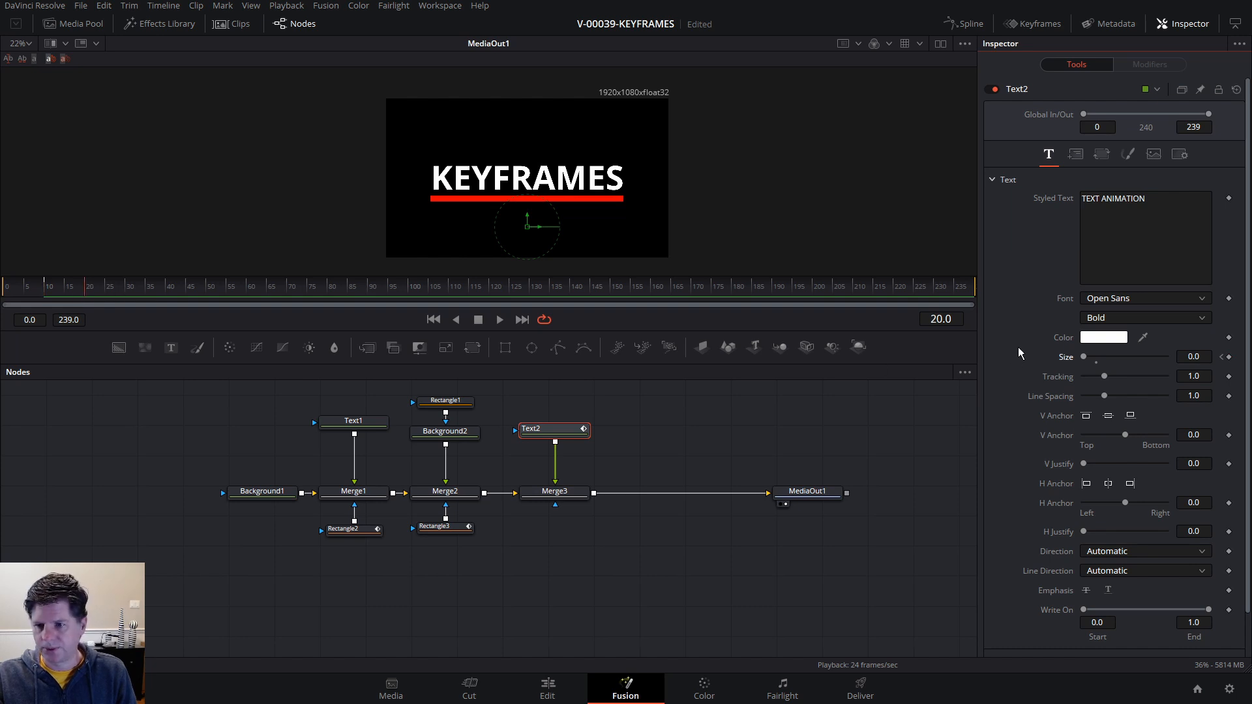
drag(1084, 361, 1109, 360)
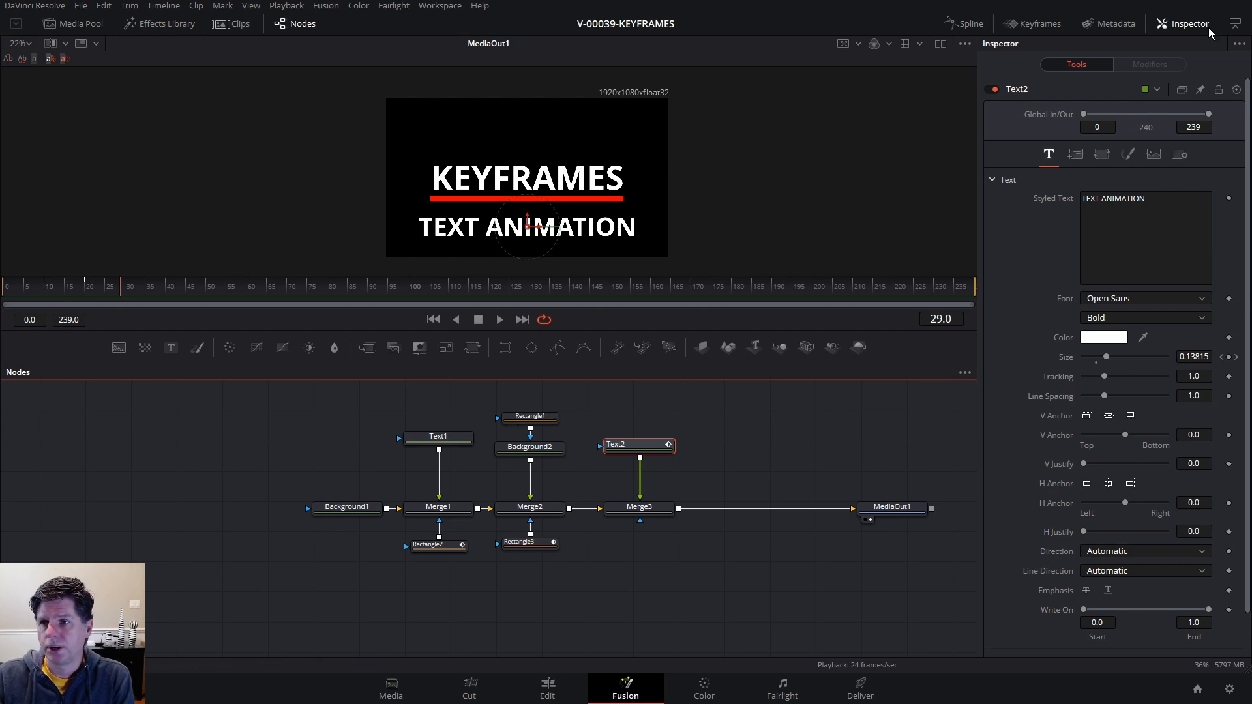
- Show the Keyframes editor in place of the Inspector and expand the Rectangle2, Rectangle3 and Text2 tracks
click(1191, 29)
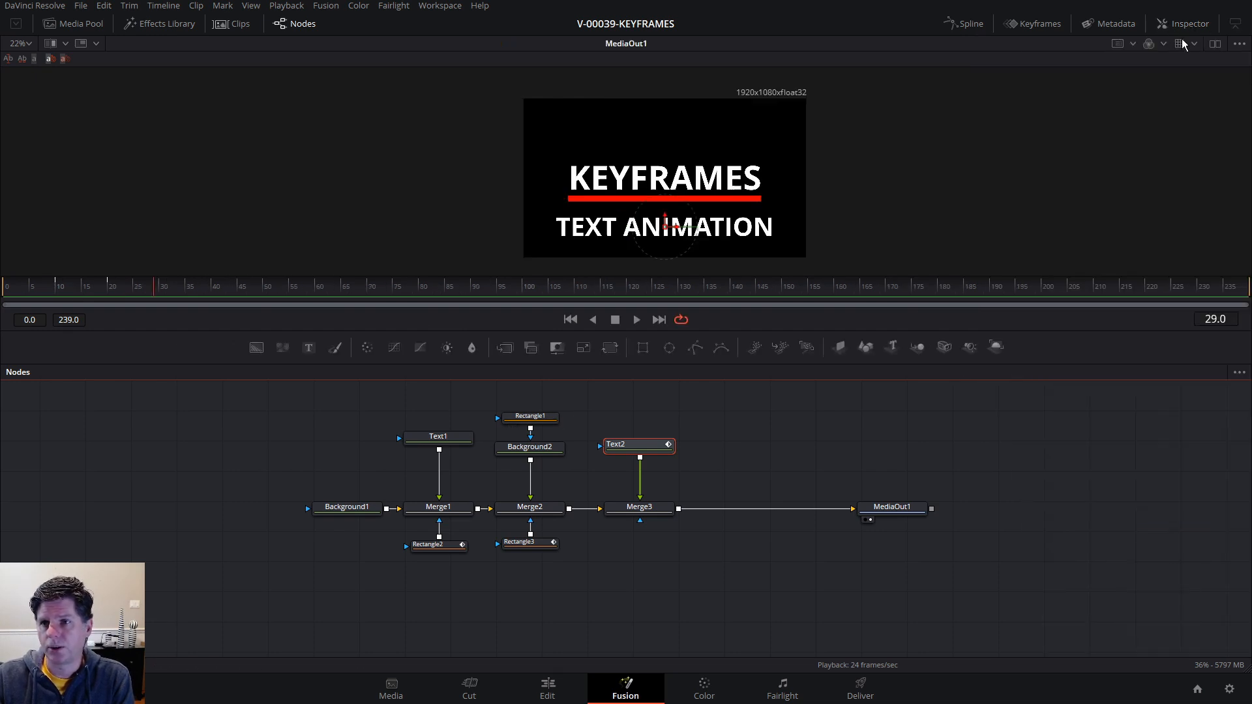
click(1040, 26)
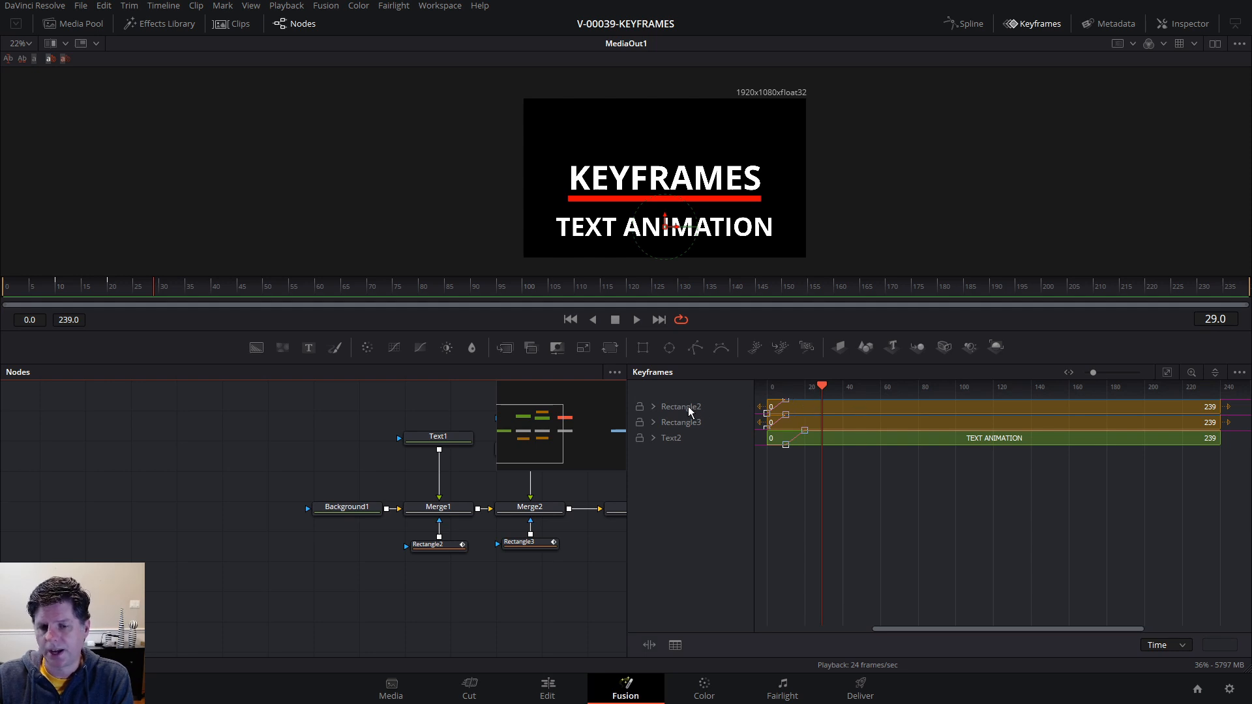
drag(611, 556, 600, 553)
drag(409, 553, 389, 567)
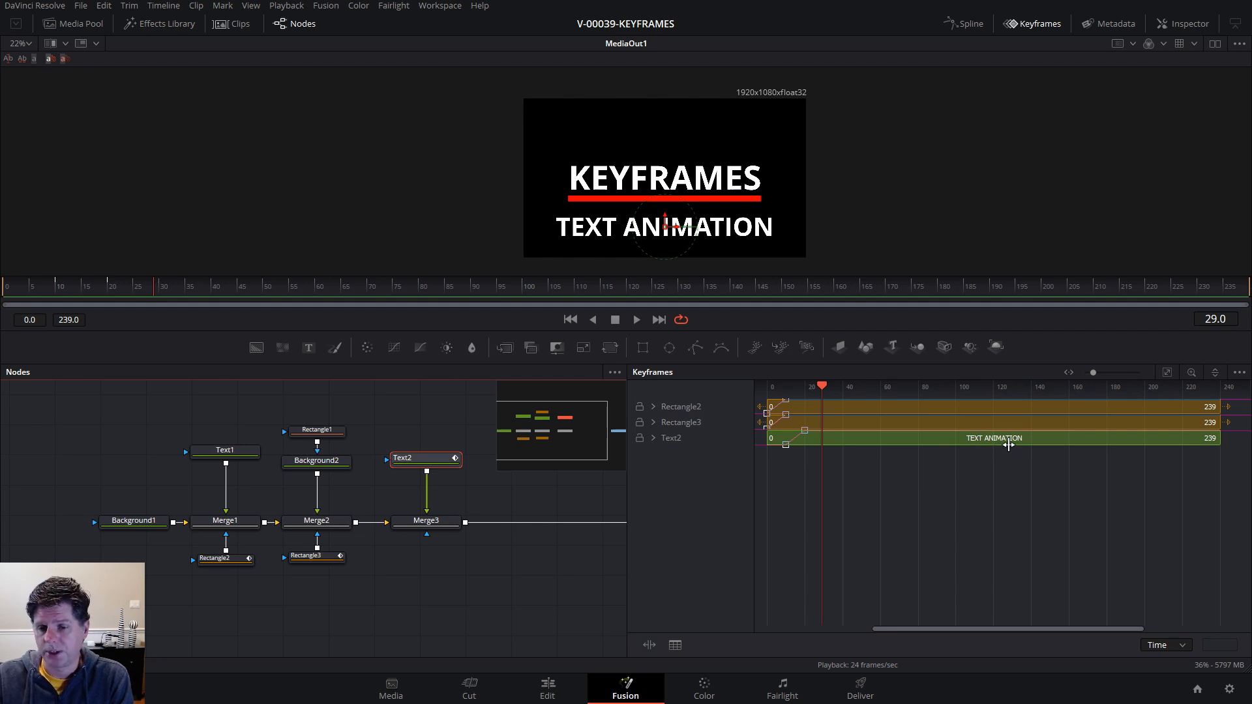
click(654, 406)
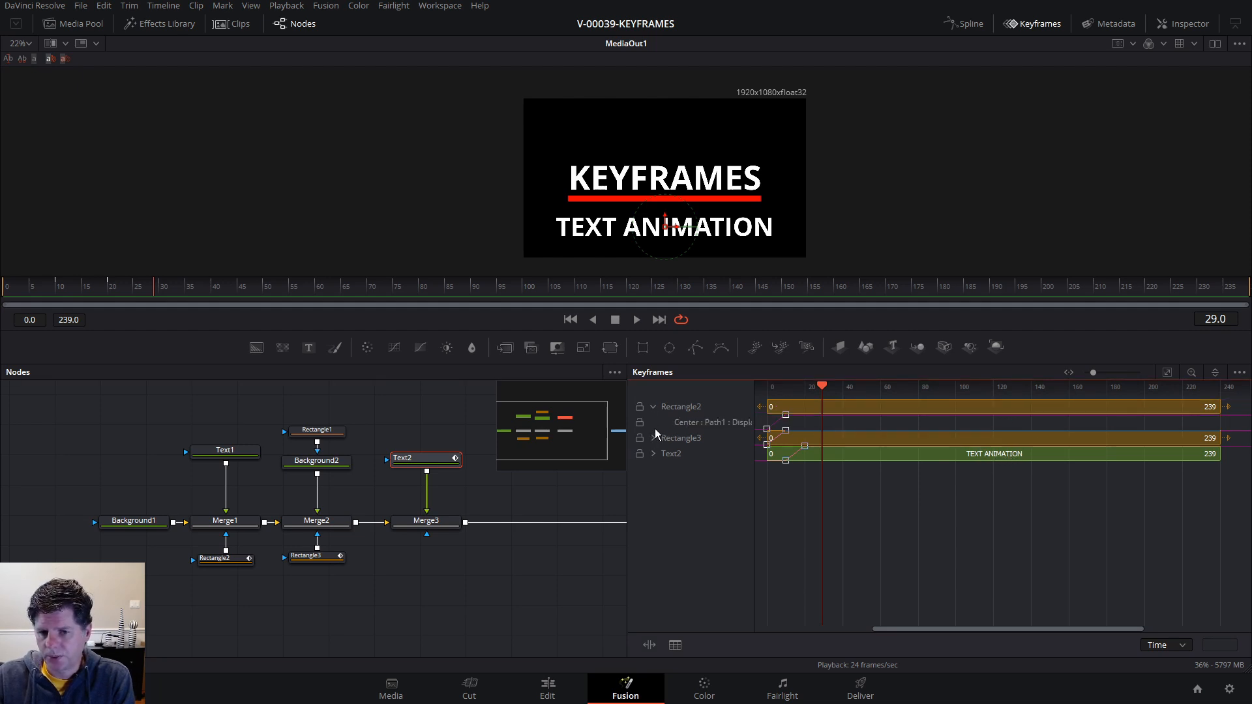
click(654, 438)
click(654, 469)
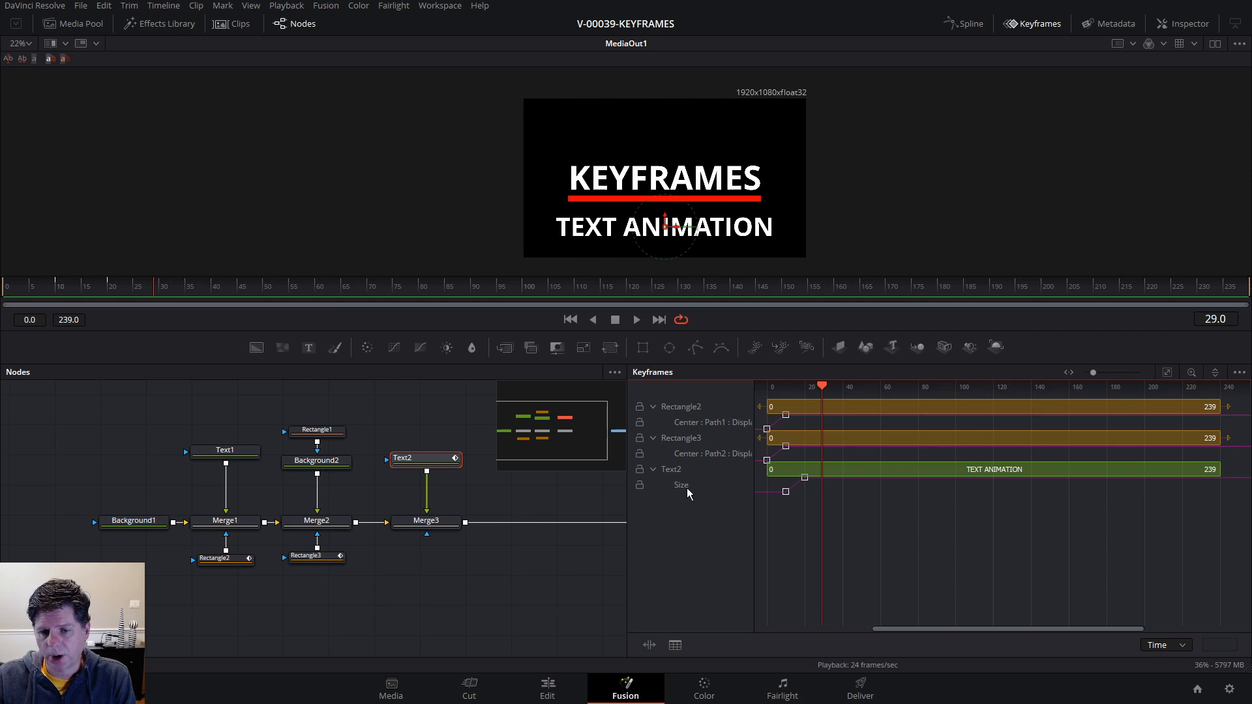
- Examine which parameters are animated on Rectangle2, Rectangle3 and Text2, collapsing and re-expanding their keyframe tracks
click(678, 477)
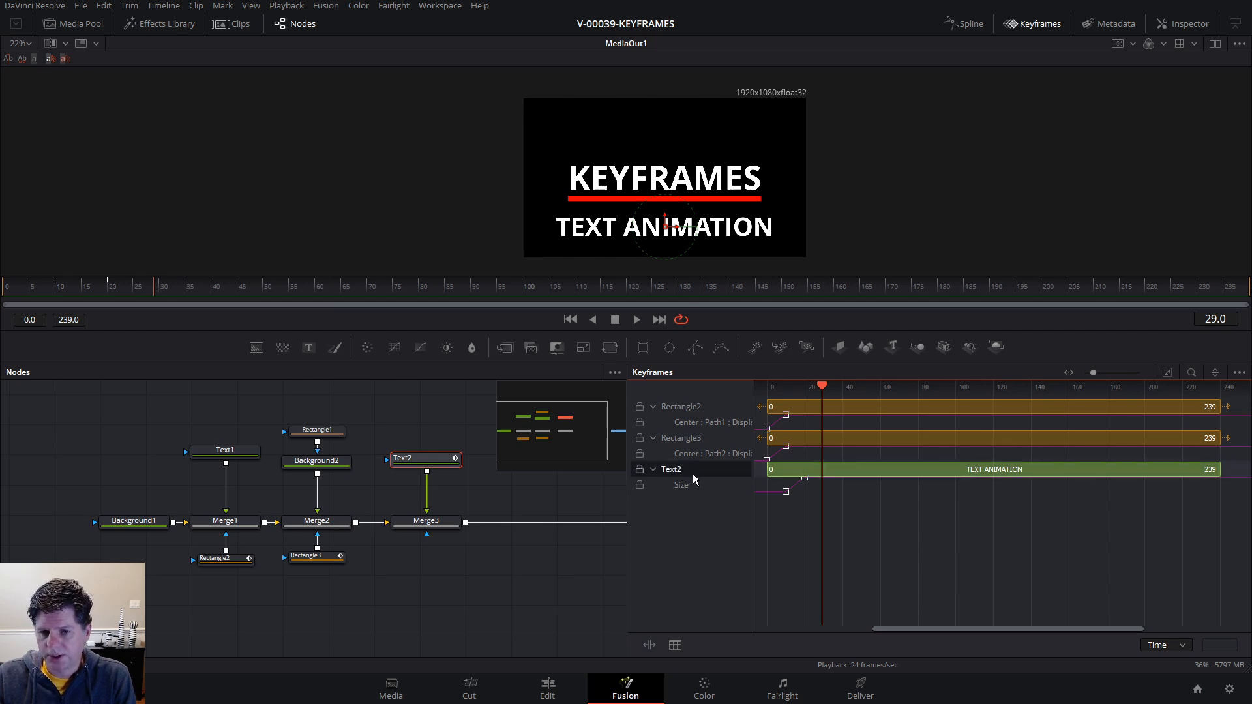
click(687, 488)
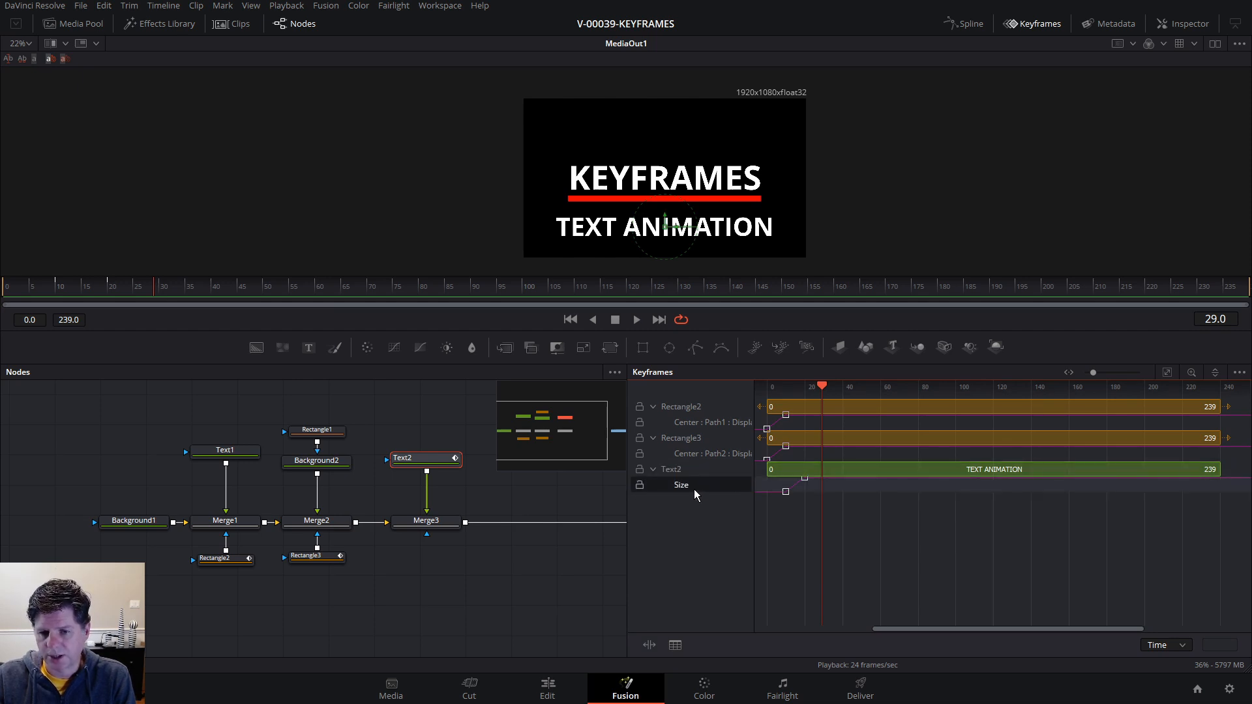
click(698, 421)
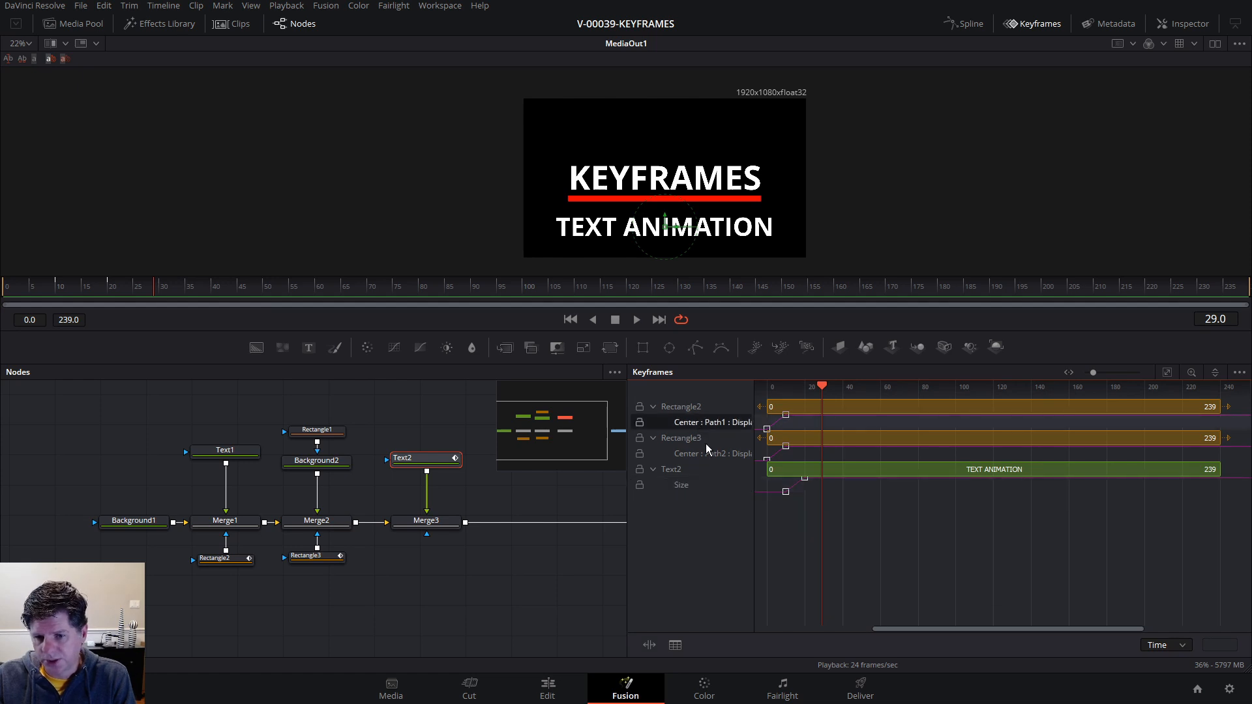
click(708, 448)
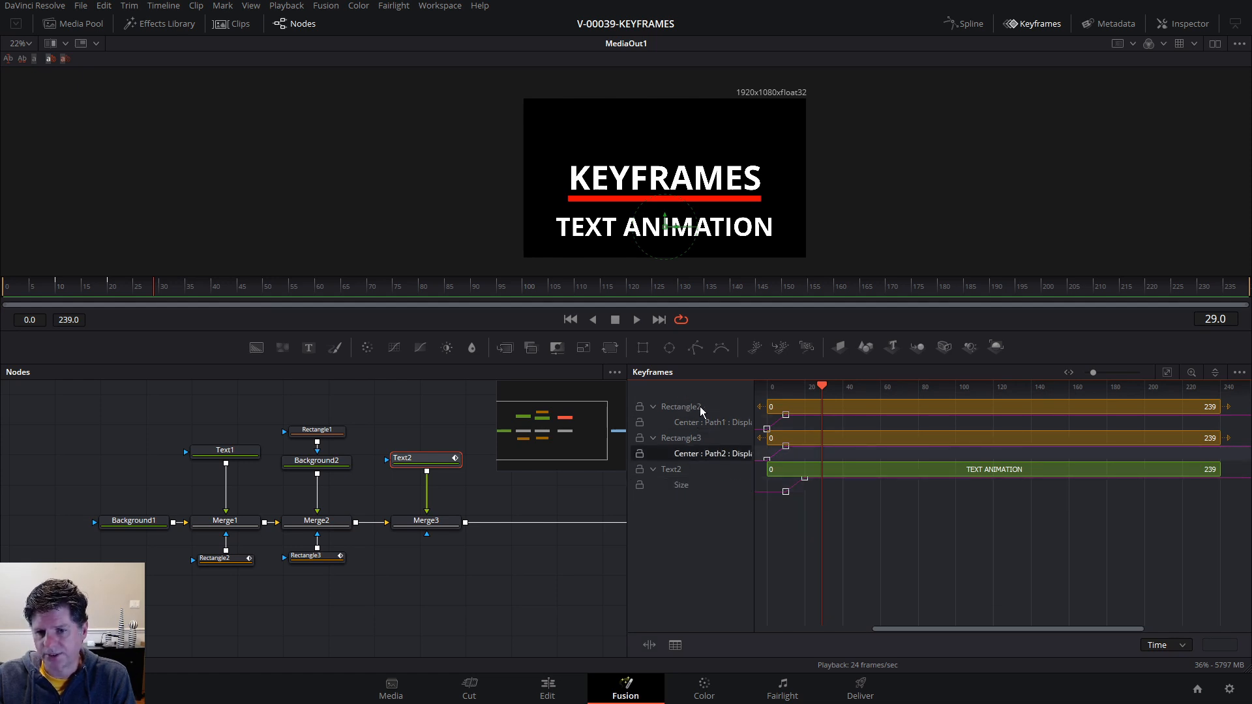
click(653, 468)
click(653, 438)
click(653, 407)
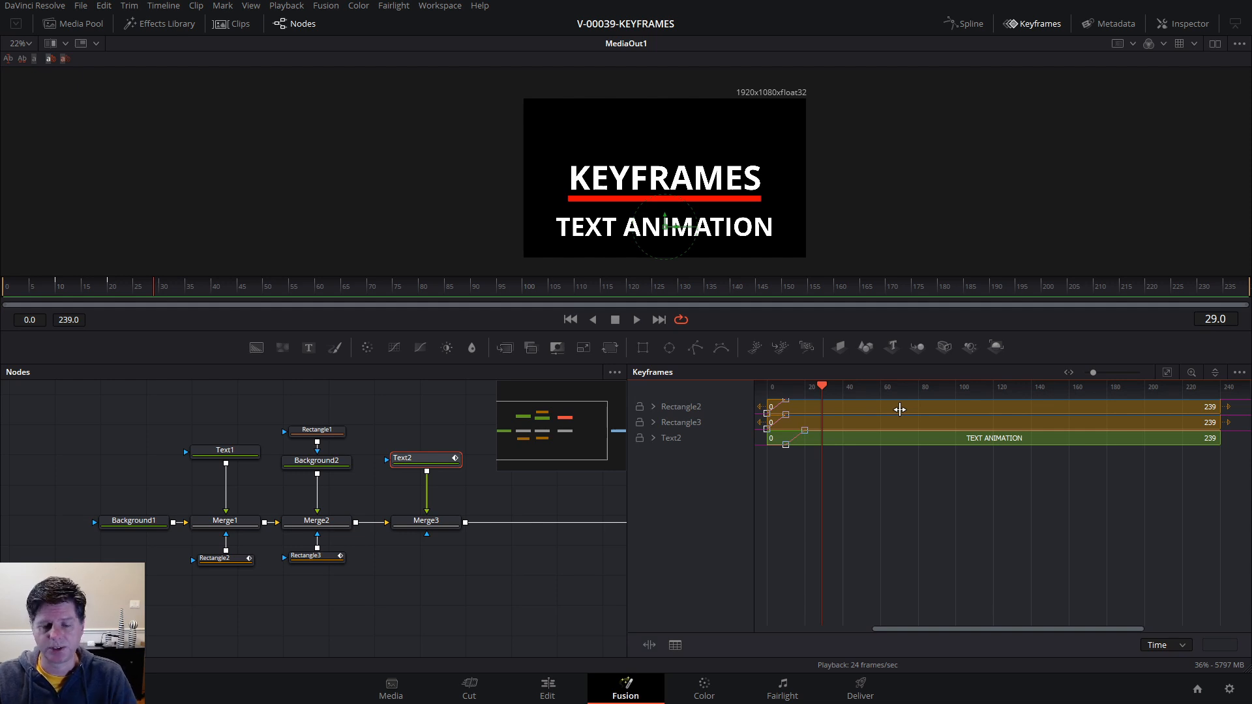
click(653, 437)
click(654, 421)
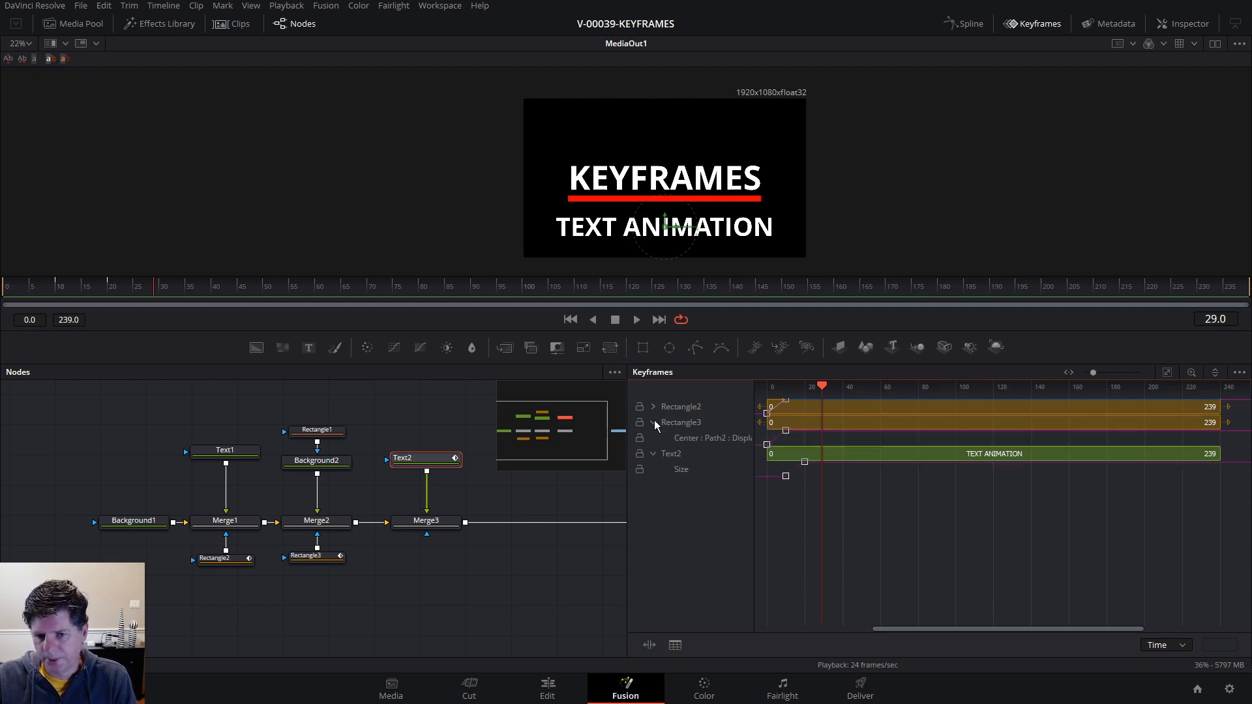
click(654, 407)
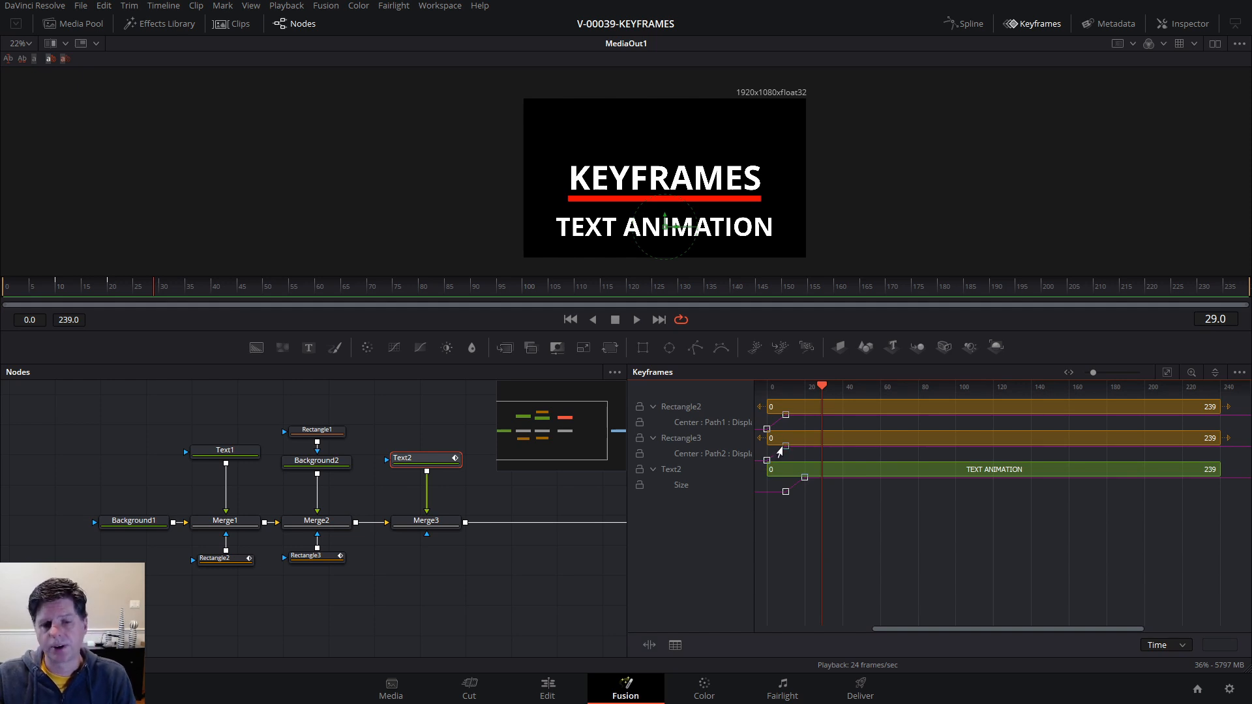
click(684, 486)
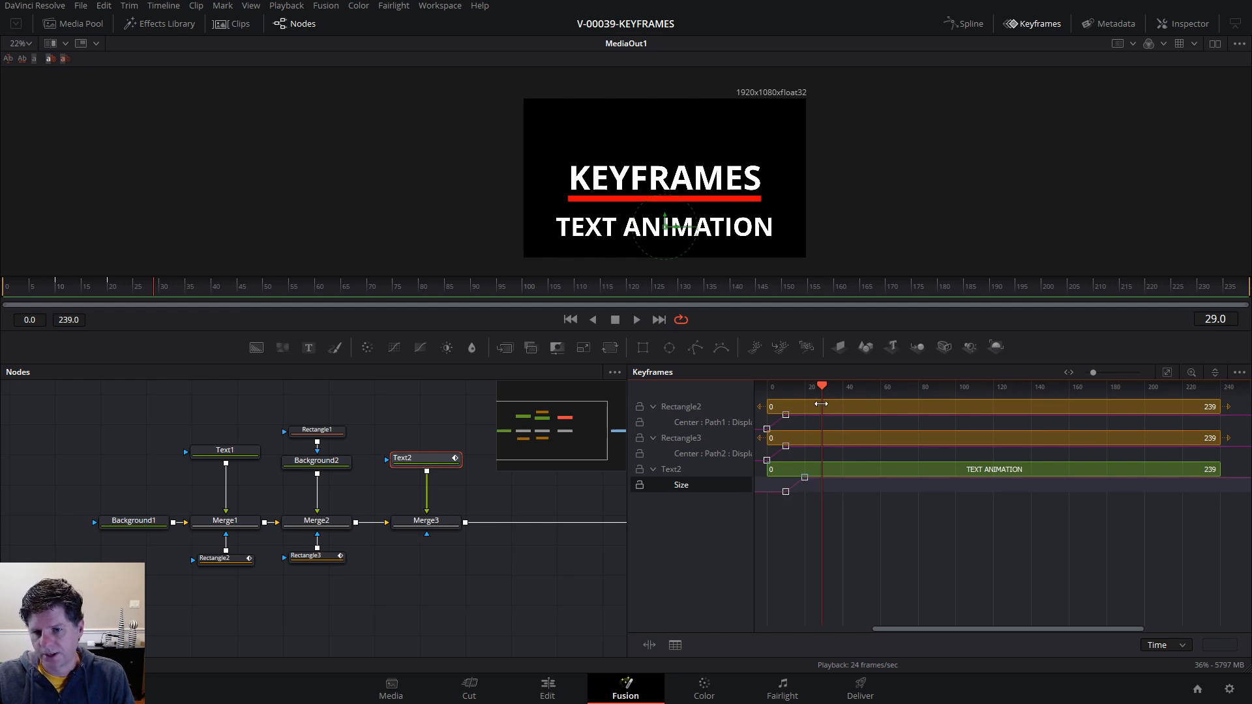
- Bring back the Inspector alongside the keyframe tracks and scrub through Text2's Size animation from frame 9 to frame 15
drag(821, 386, 784, 390)
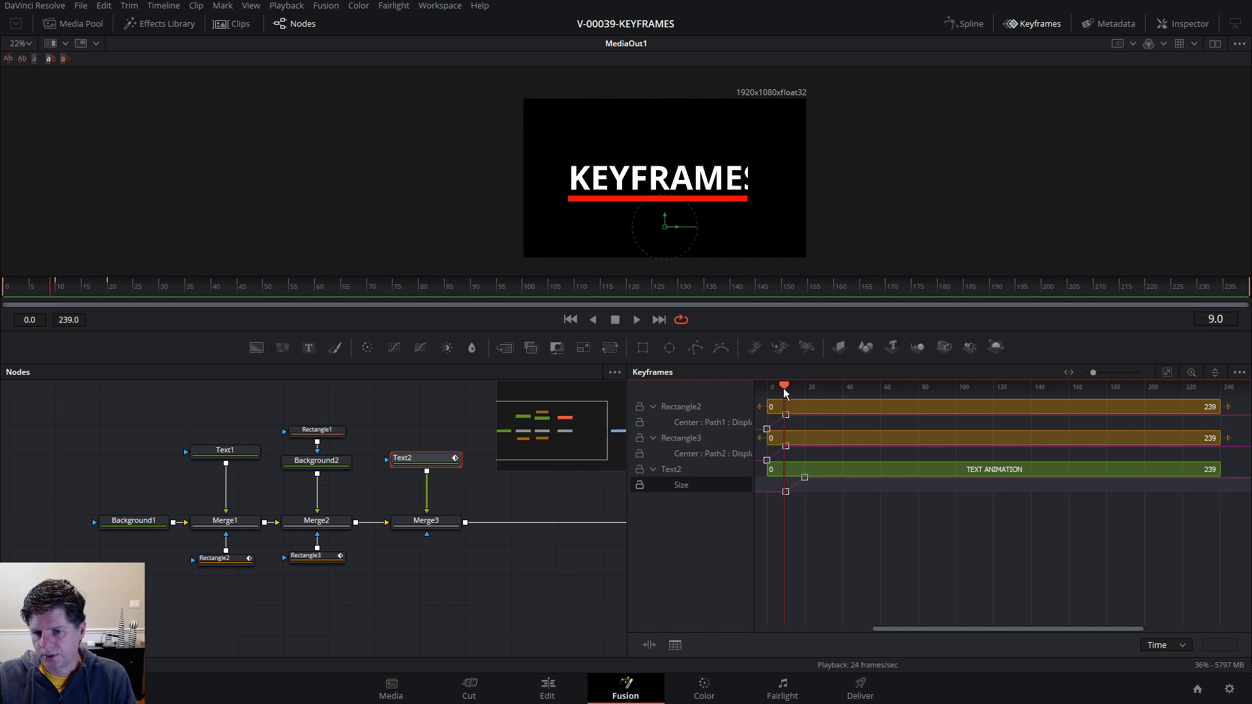
click(1199, 25)
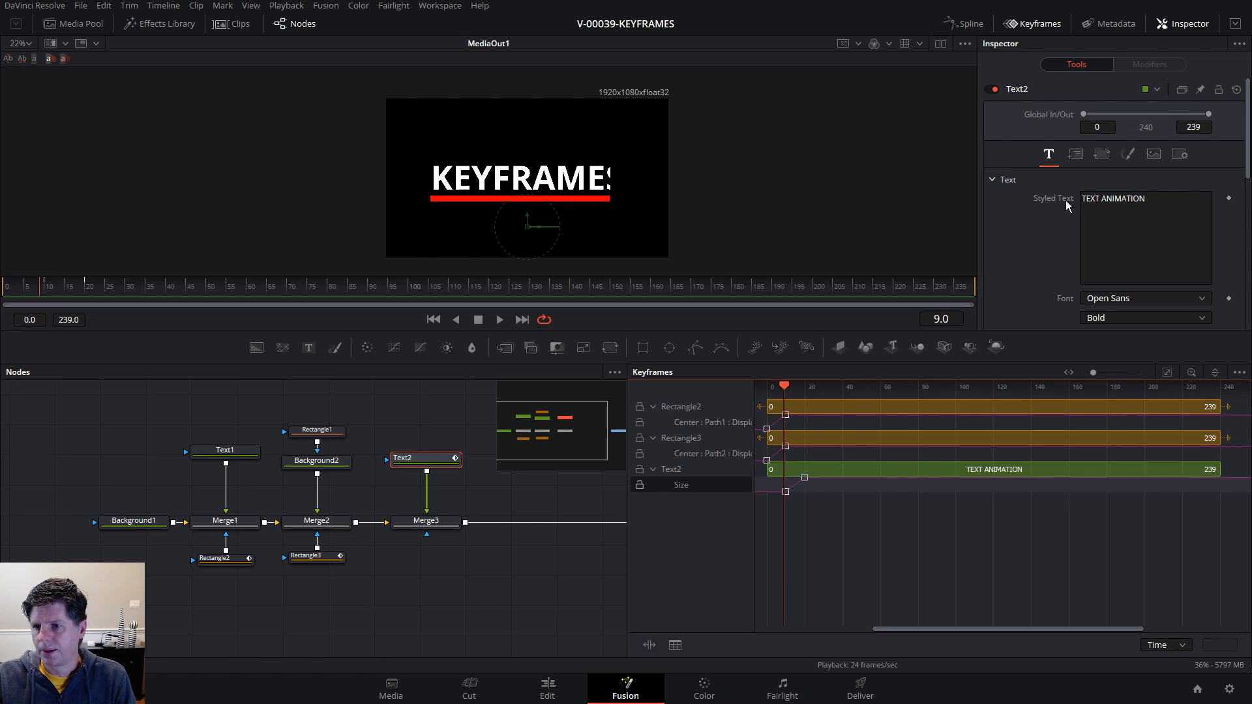
scroll(1066, 201, down, 3)
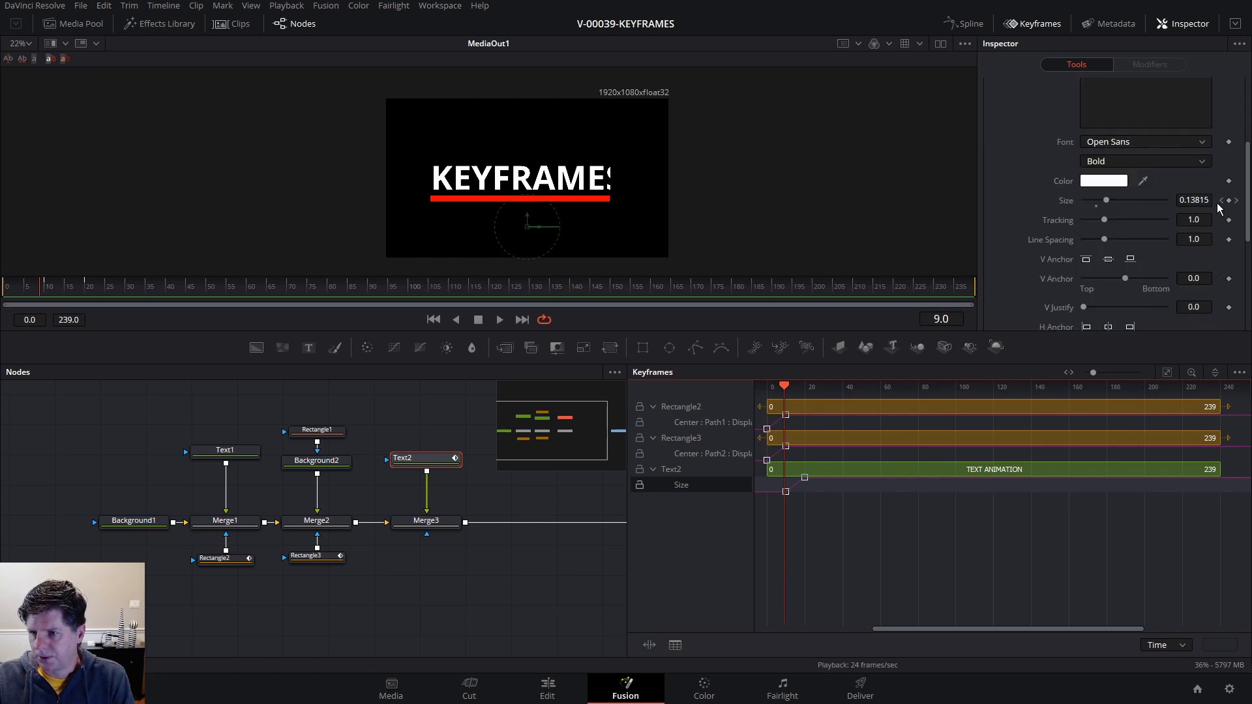
click(1237, 202)
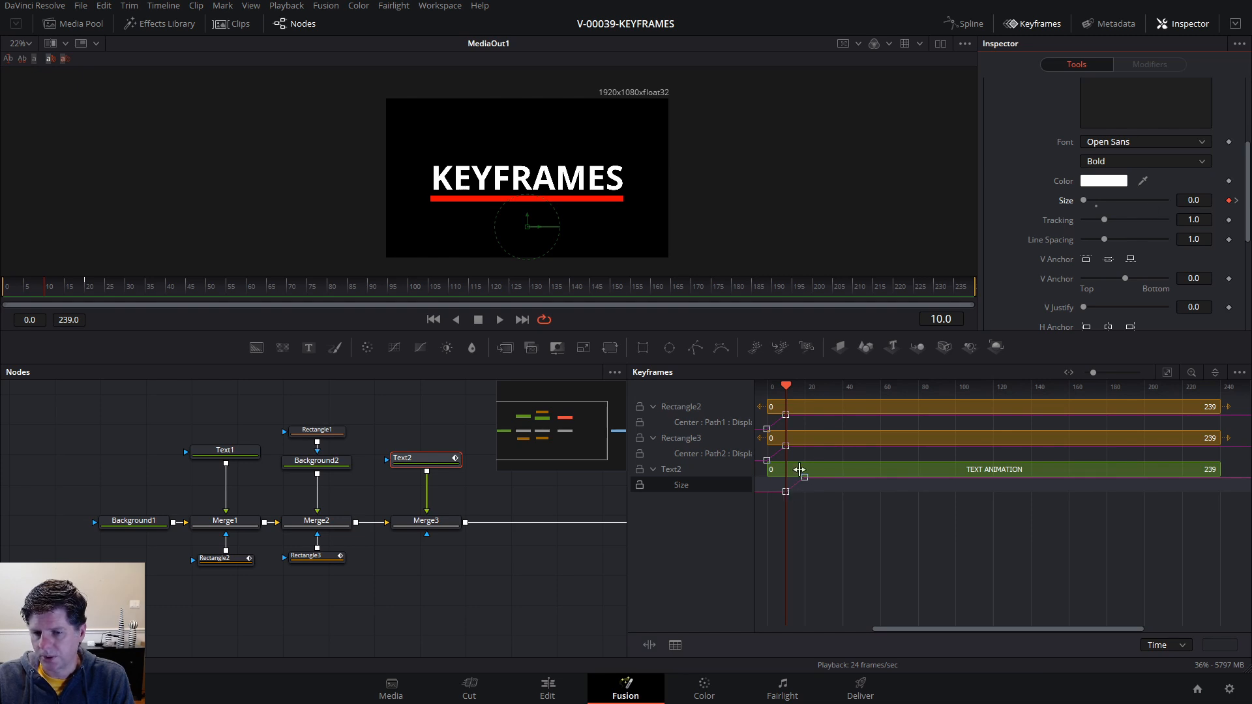
drag(787, 387, 797, 387)
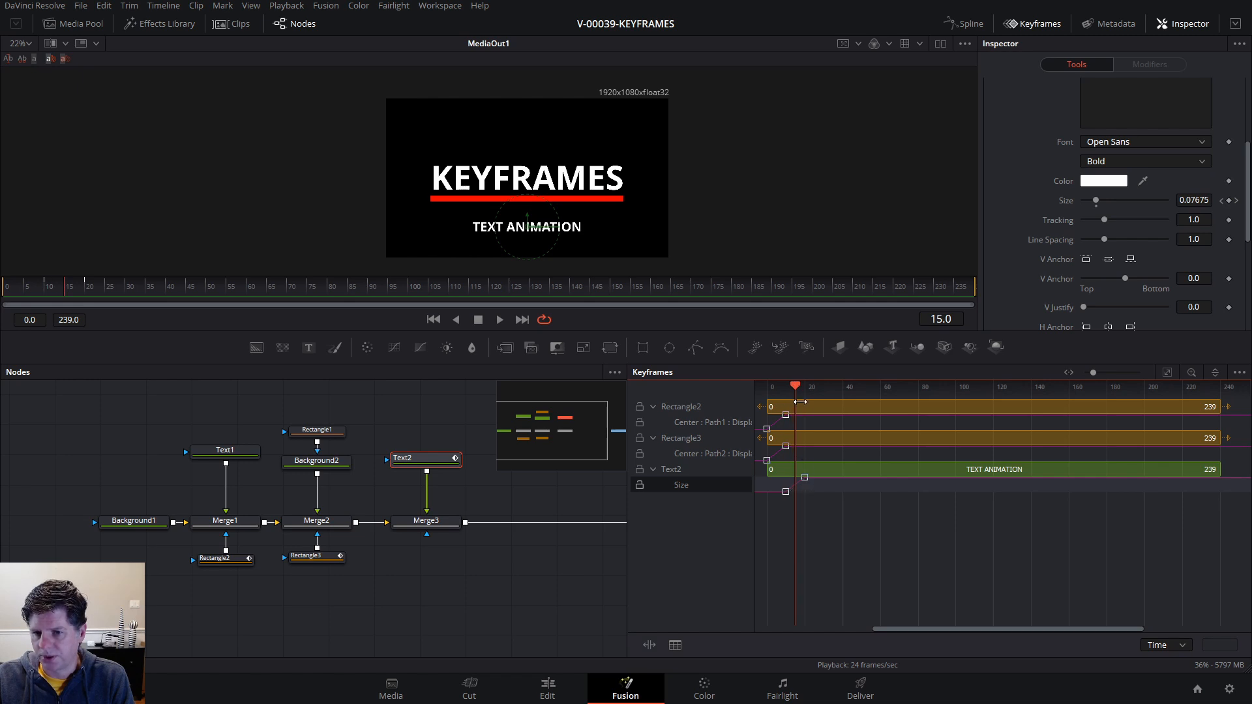
- Add a Size keyframe of about 0.118 to Text2 at frame 29
drag(798, 389, 823, 389)
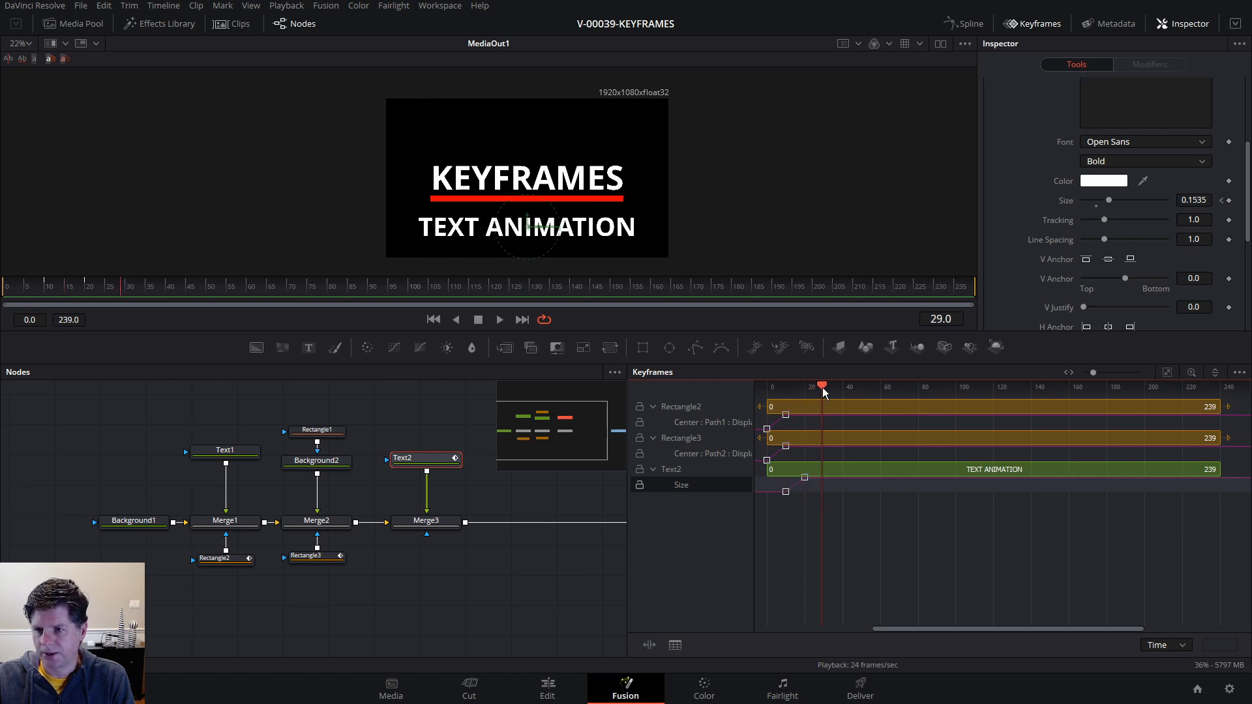
drag(1111, 197, 1103, 198)
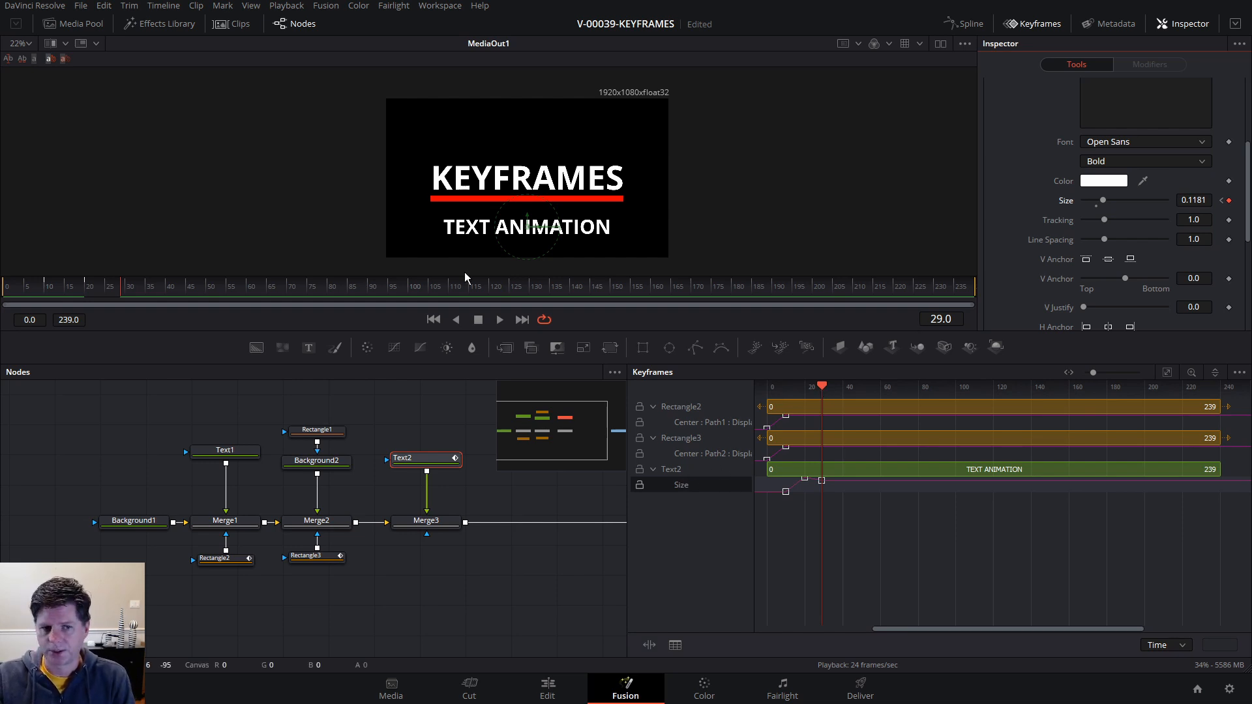
- Keyframe Text2's Tracking from 1.0 at frame 20 to about 1.197 at frame 28
click(84, 288)
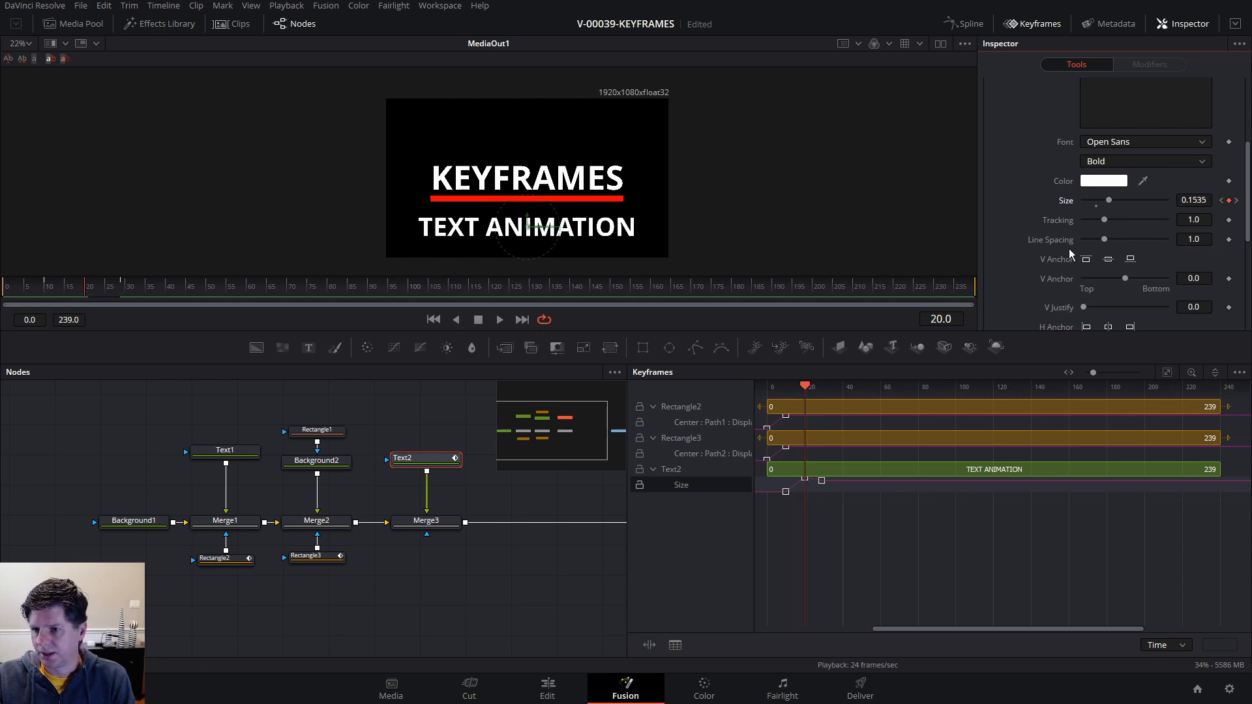
click(1229, 221)
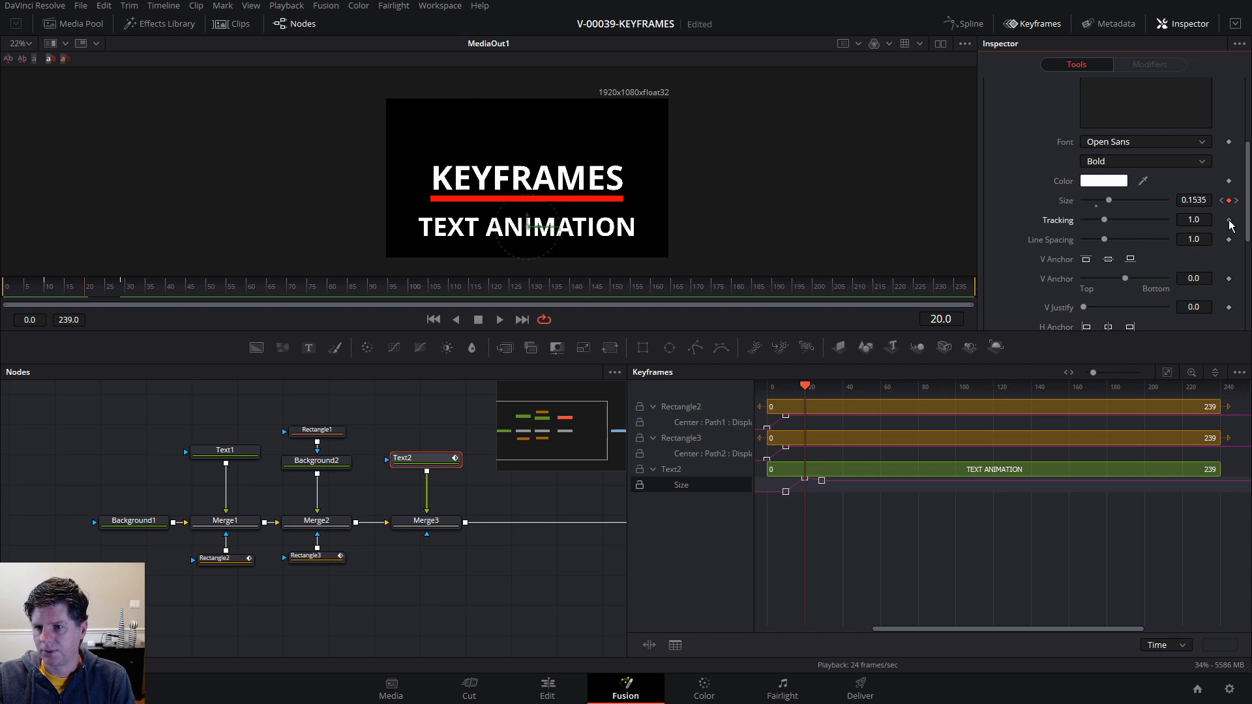
click(120, 289)
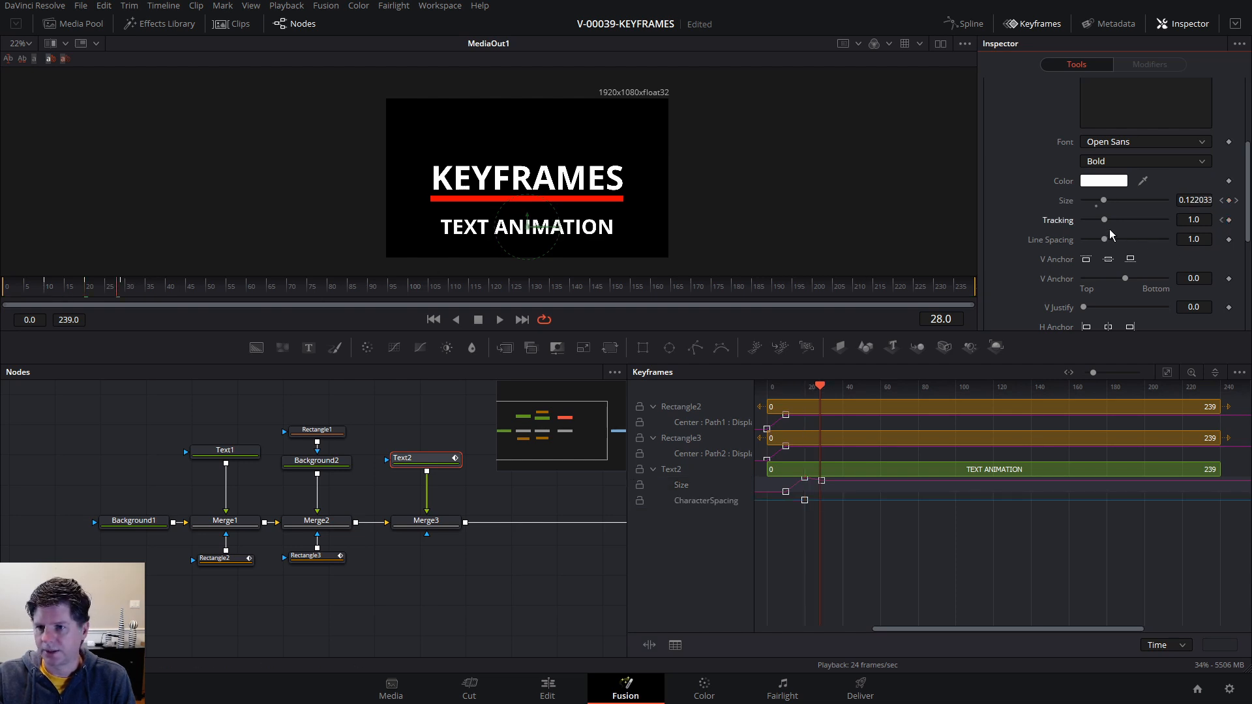
drag(1106, 221, 1110, 221)
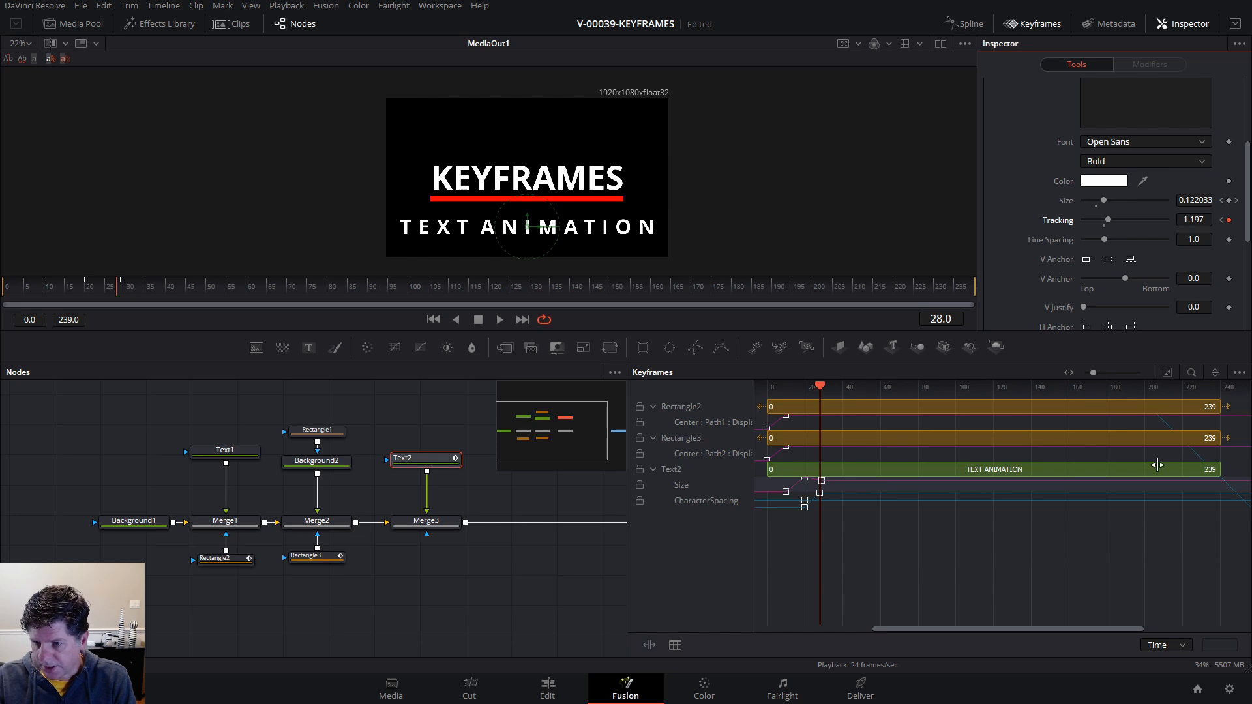
click(654, 470)
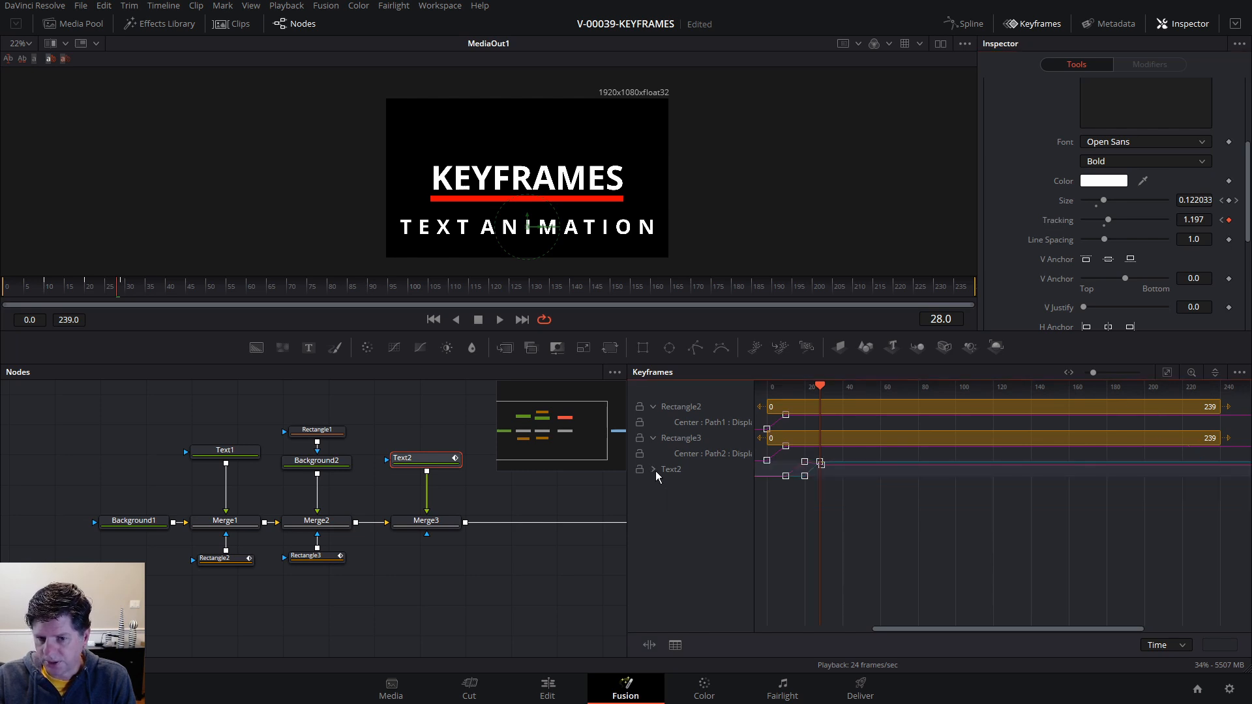
click(654, 470)
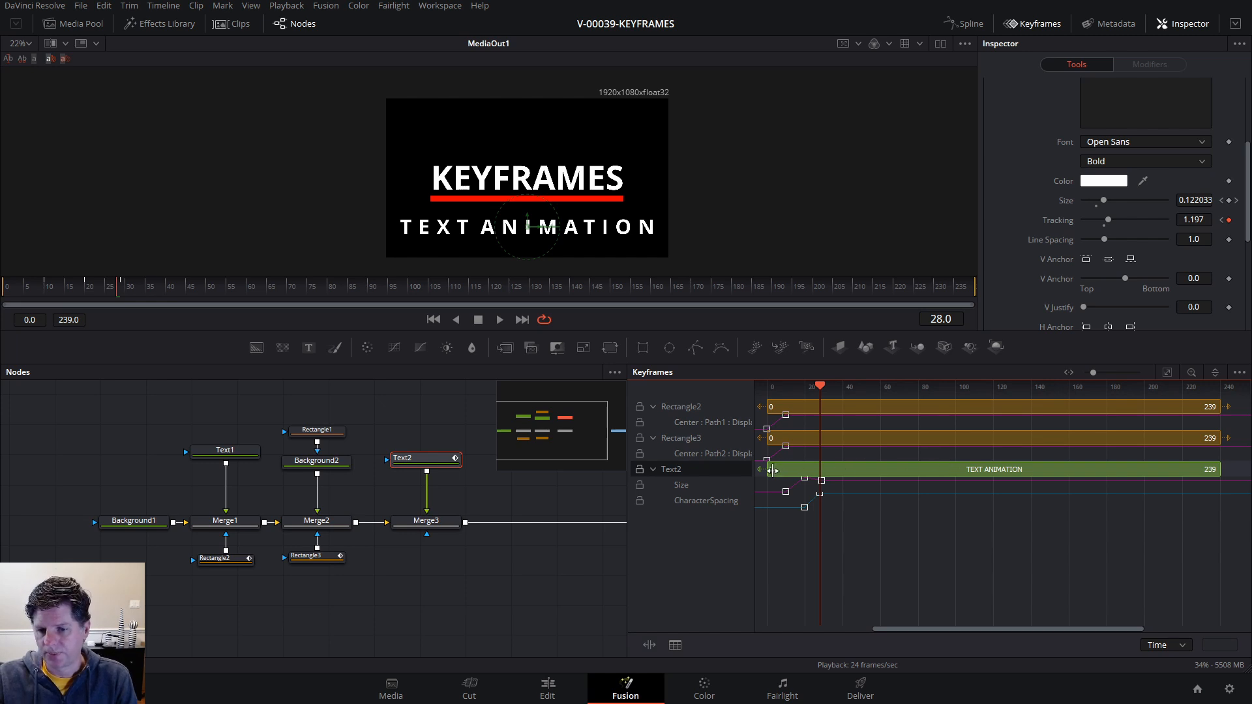
drag(768, 470, 790, 472)
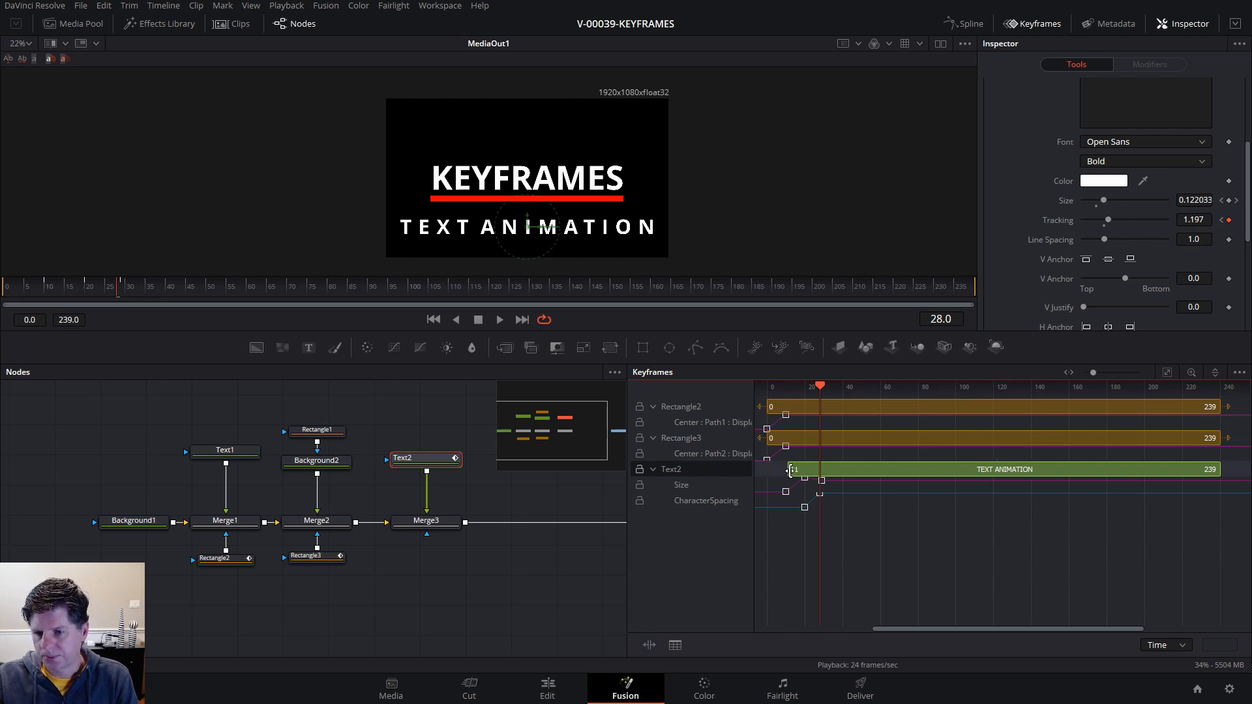
drag(1217, 470, 1169, 469)
drag(1170, 468, 1134, 469)
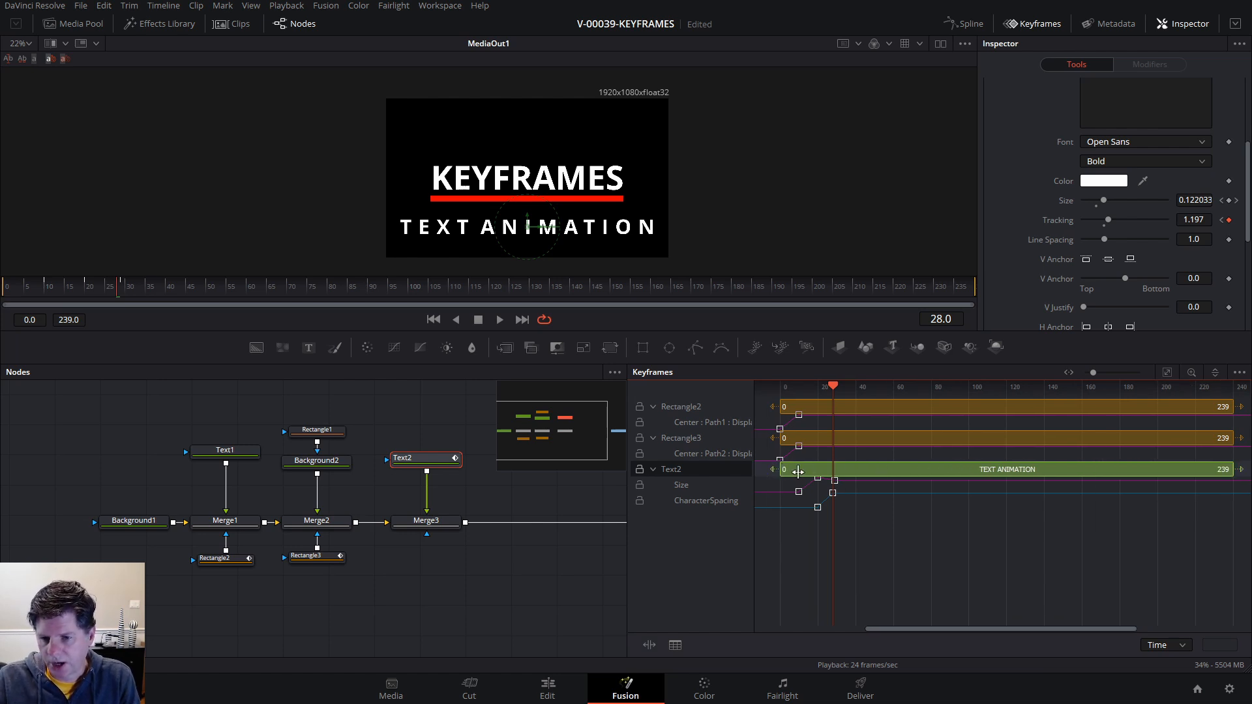
- Trim both ends of Text2's segment in the Keyframes editor so it runs from frame 14 to frame 141
drag(784, 470, 811, 469)
drag(1230, 469, 1047, 469)
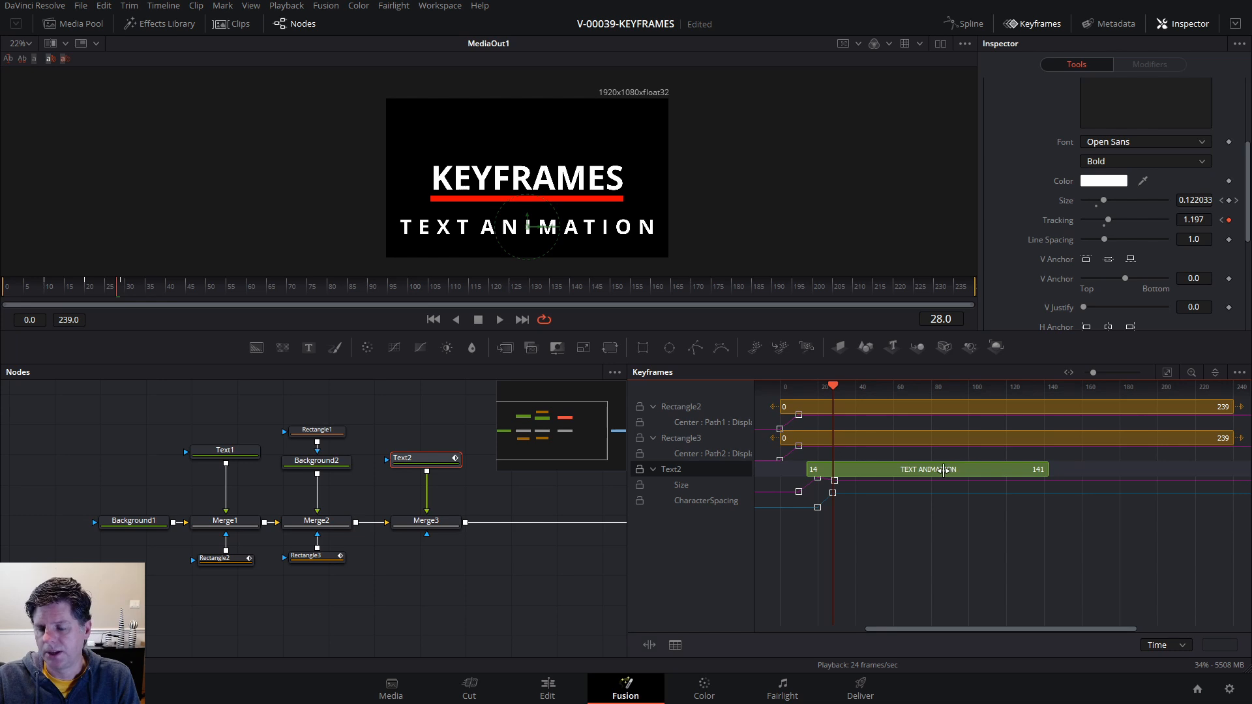
- Scrub back to frame 11 and slide Text2's whole segment so it spans frames 29 to 156
click(830, 386)
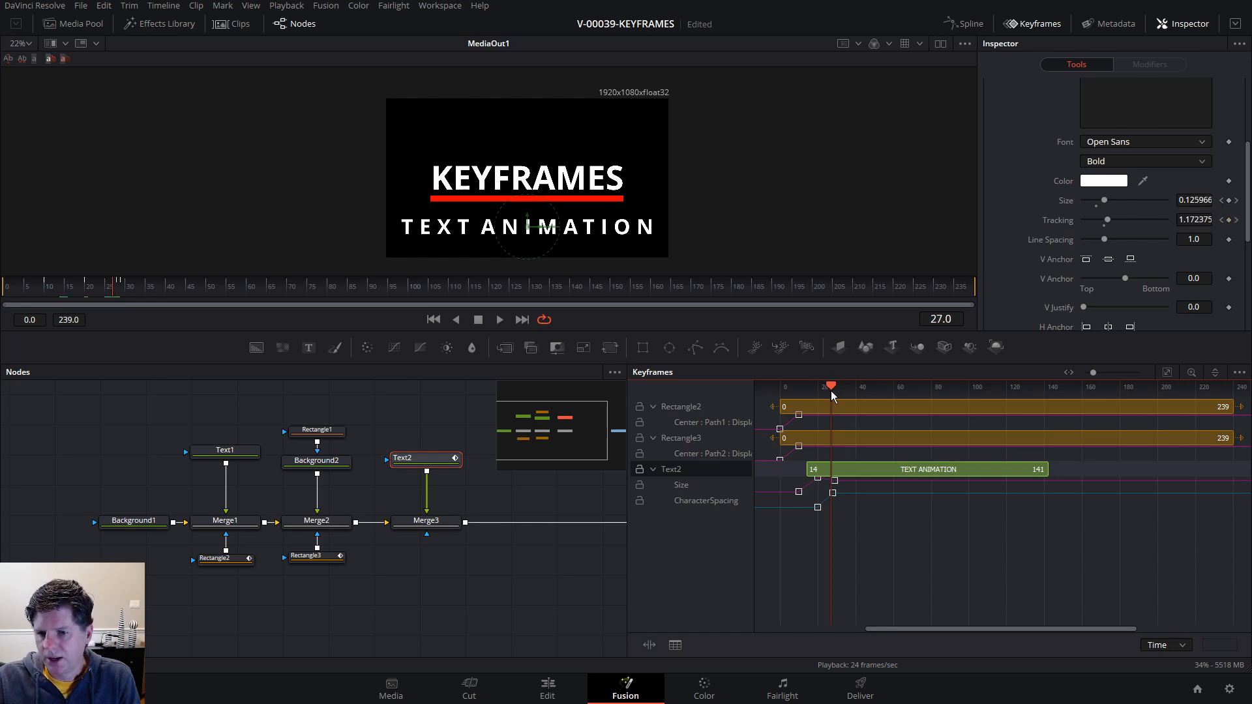
drag(832, 389, 802, 388)
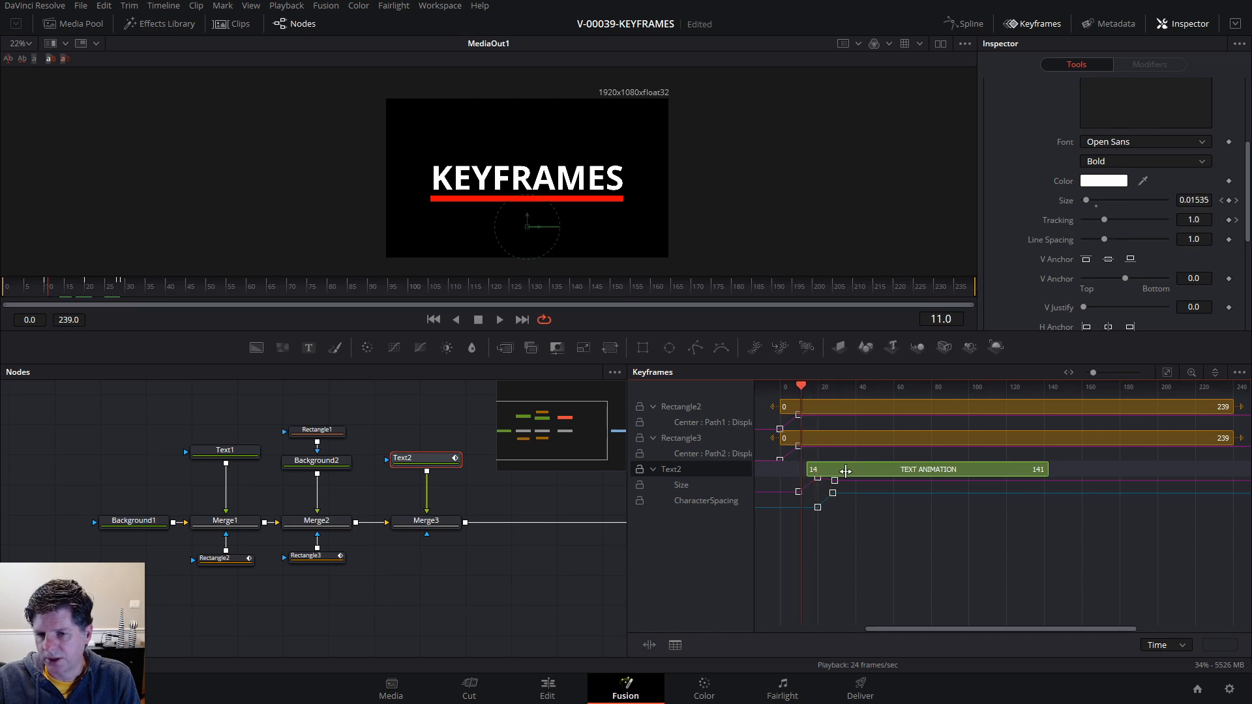
drag(865, 469, 892, 469)
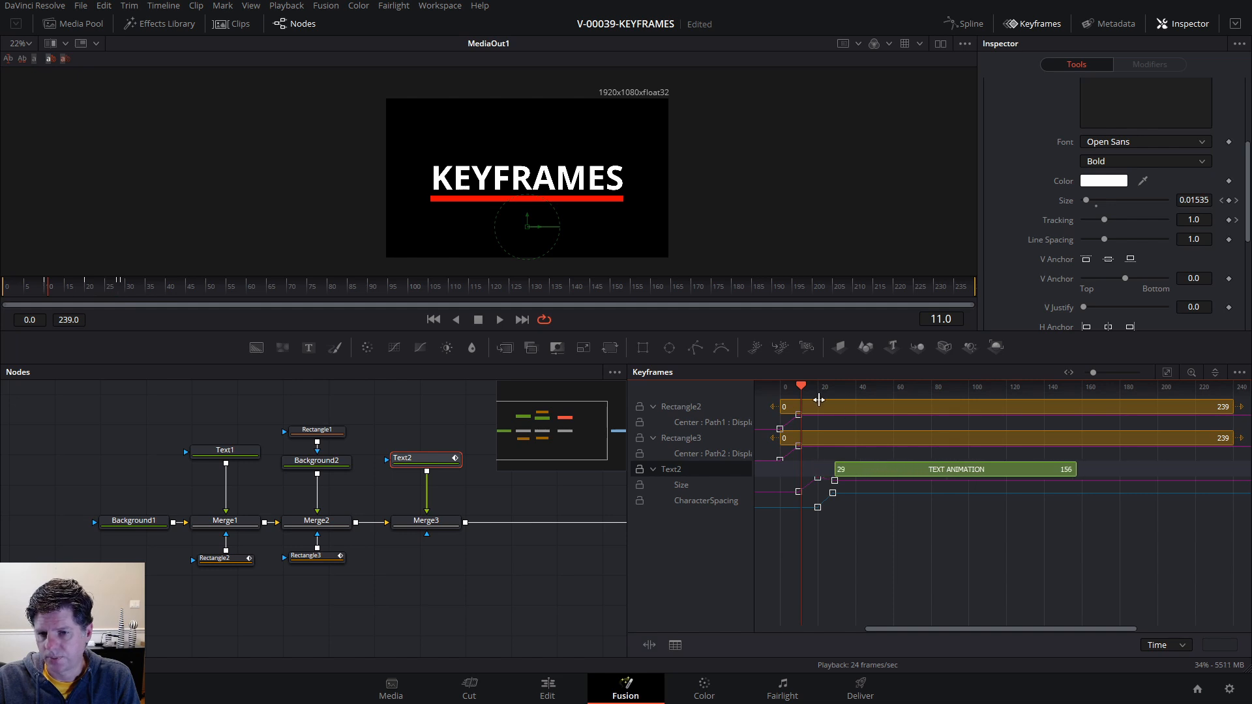
- Extend Text2's segment at both ends in the Keyframes editor so it spans frames 0 to 239
drag(802, 387, 842, 388)
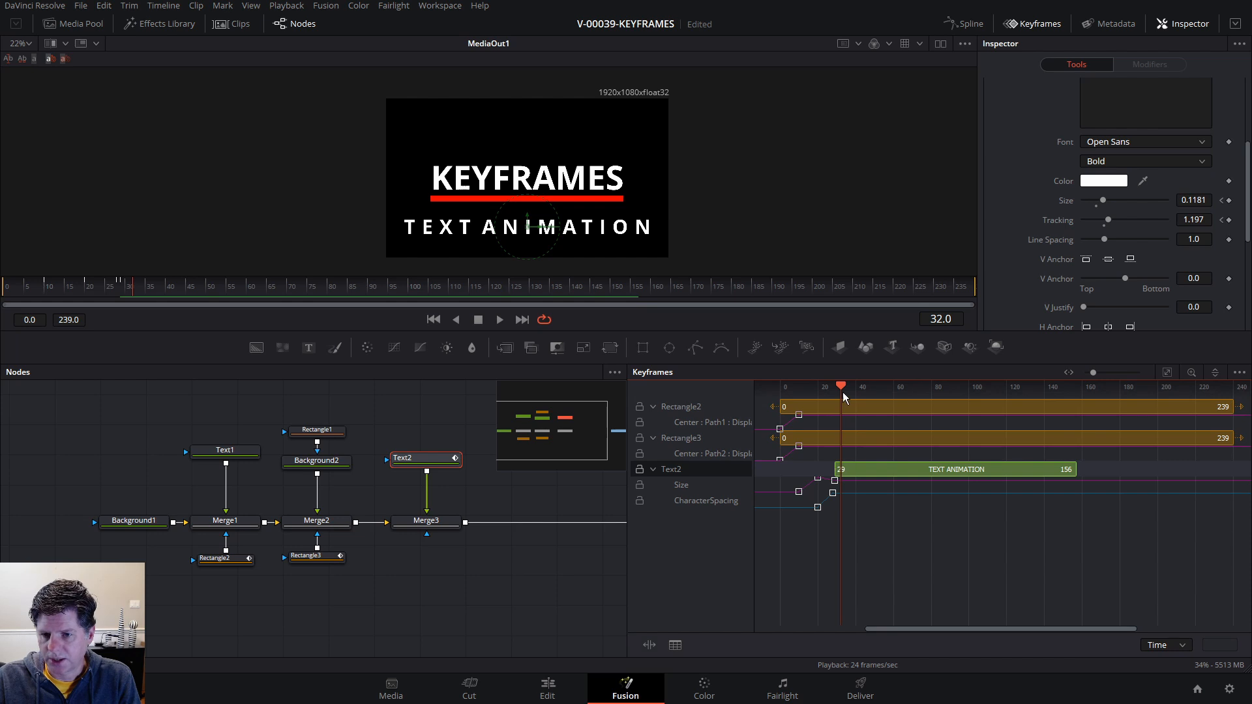
drag(841, 387, 866, 388)
drag(837, 470, 823, 470)
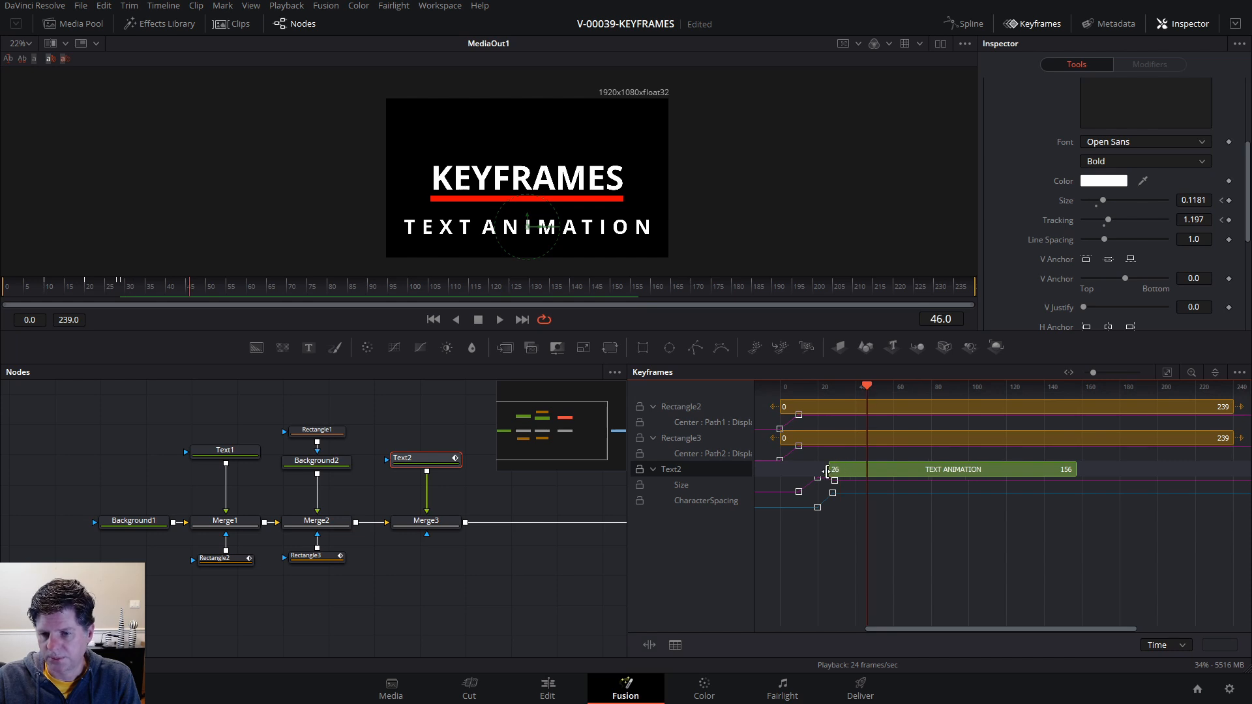
drag(867, 387, 1100, 387)
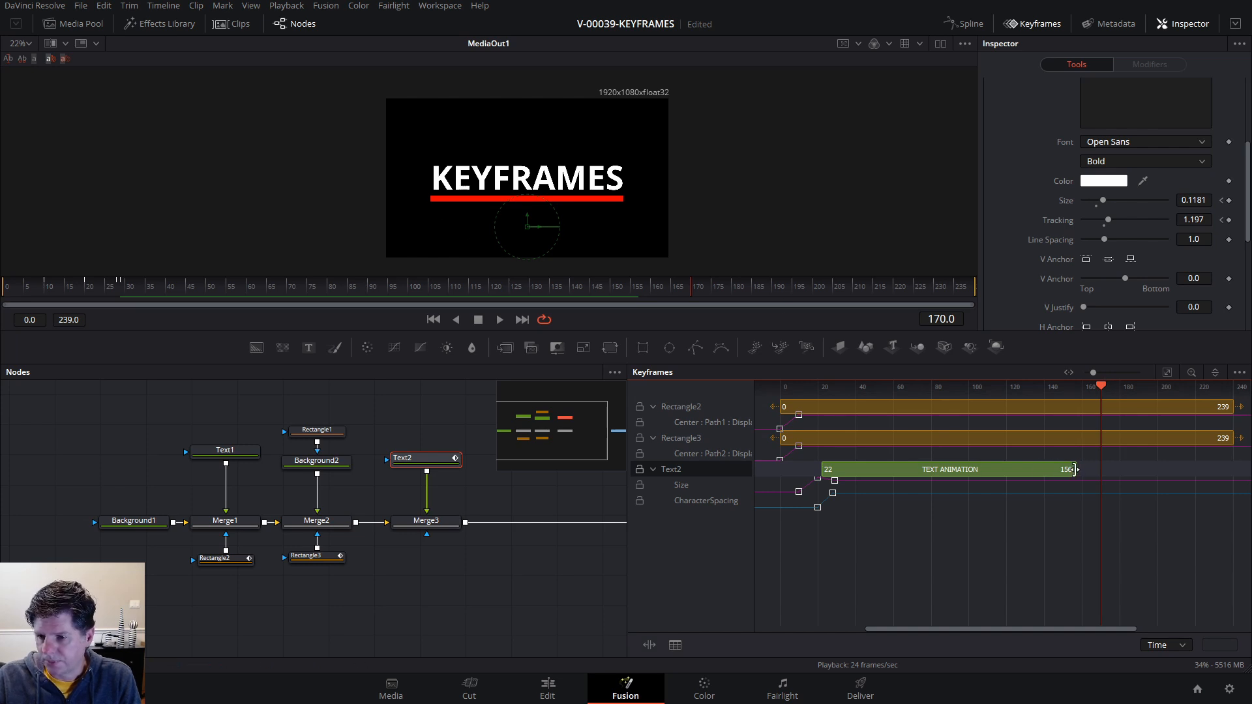
drag(1074, 469, 1234, 469)
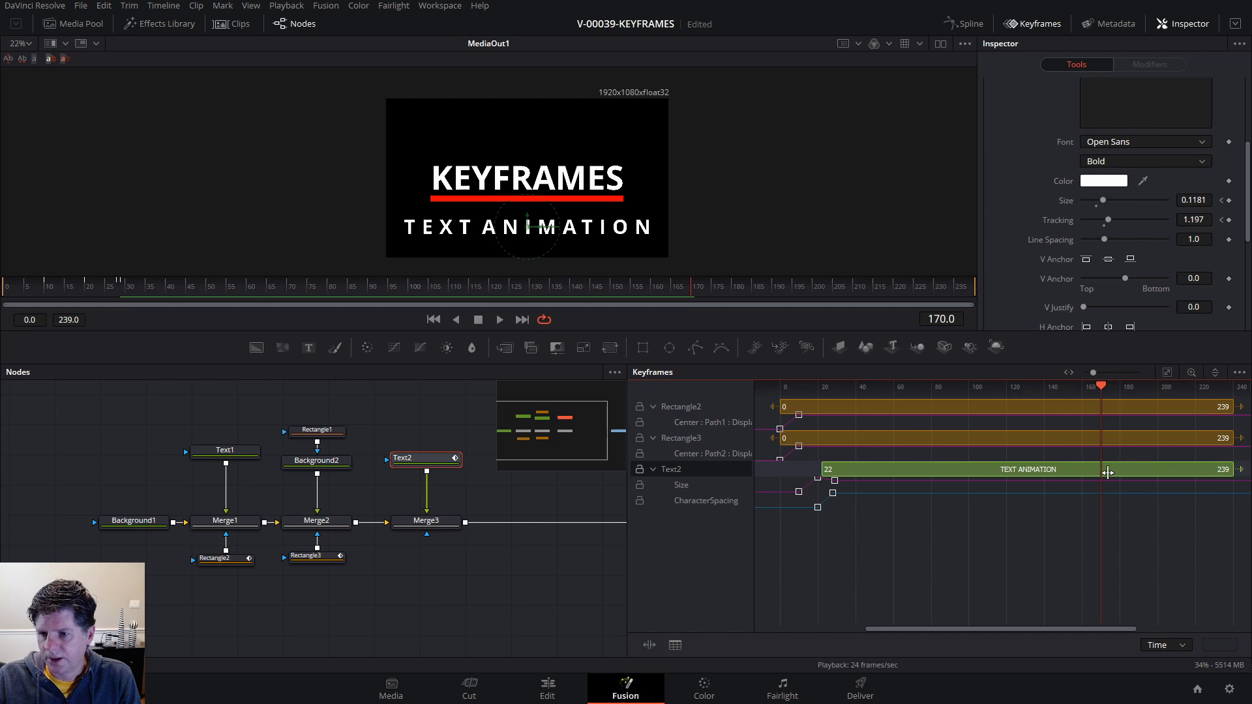
drag(822, 469, 778, 470)
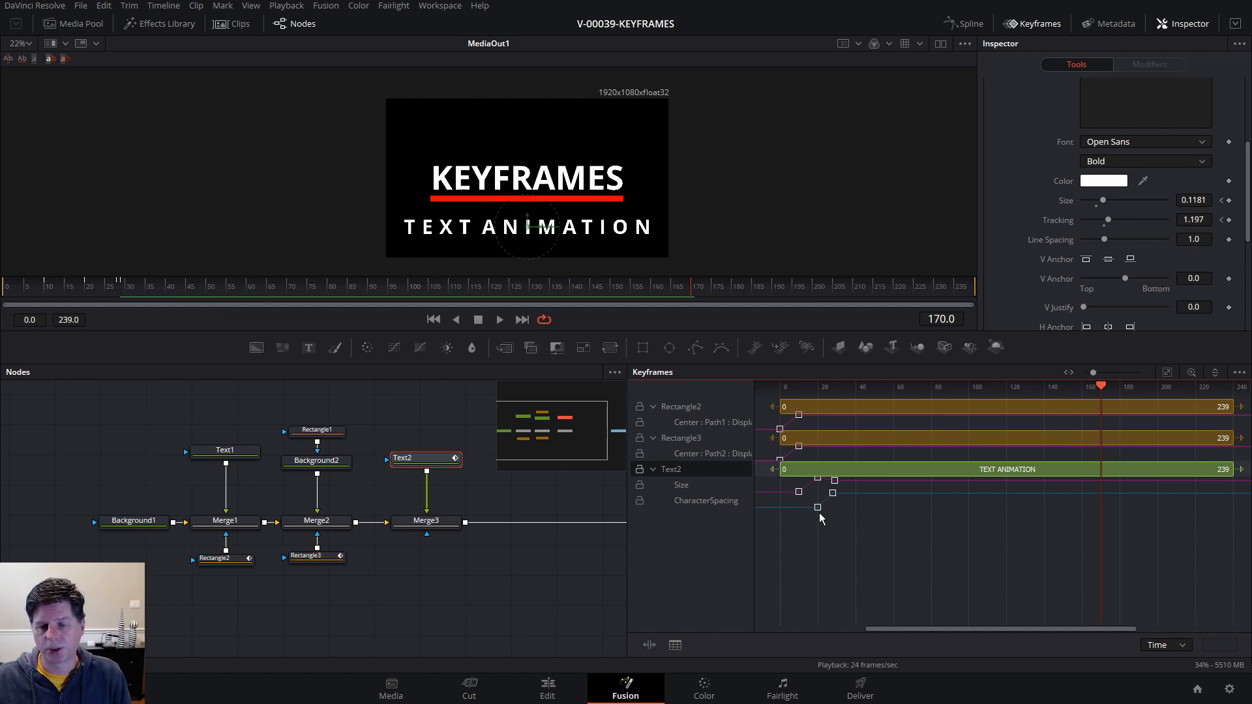
right_click(722, 421)
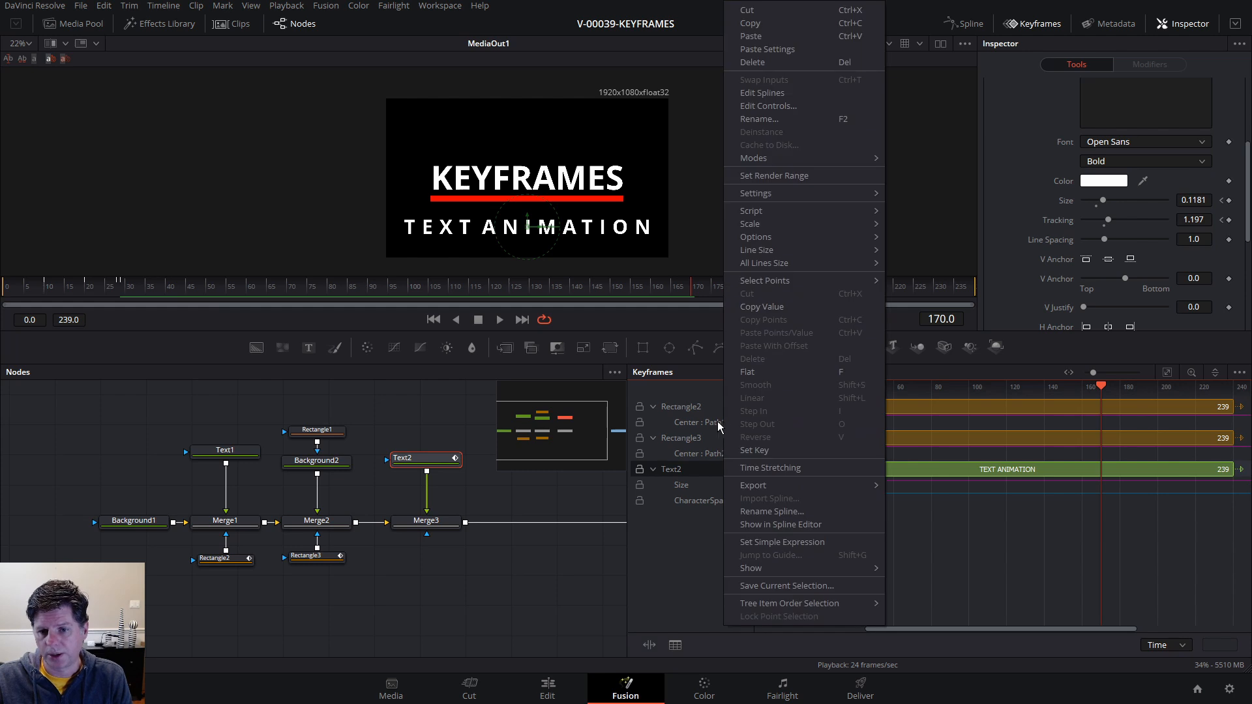
right_click(968, 404)
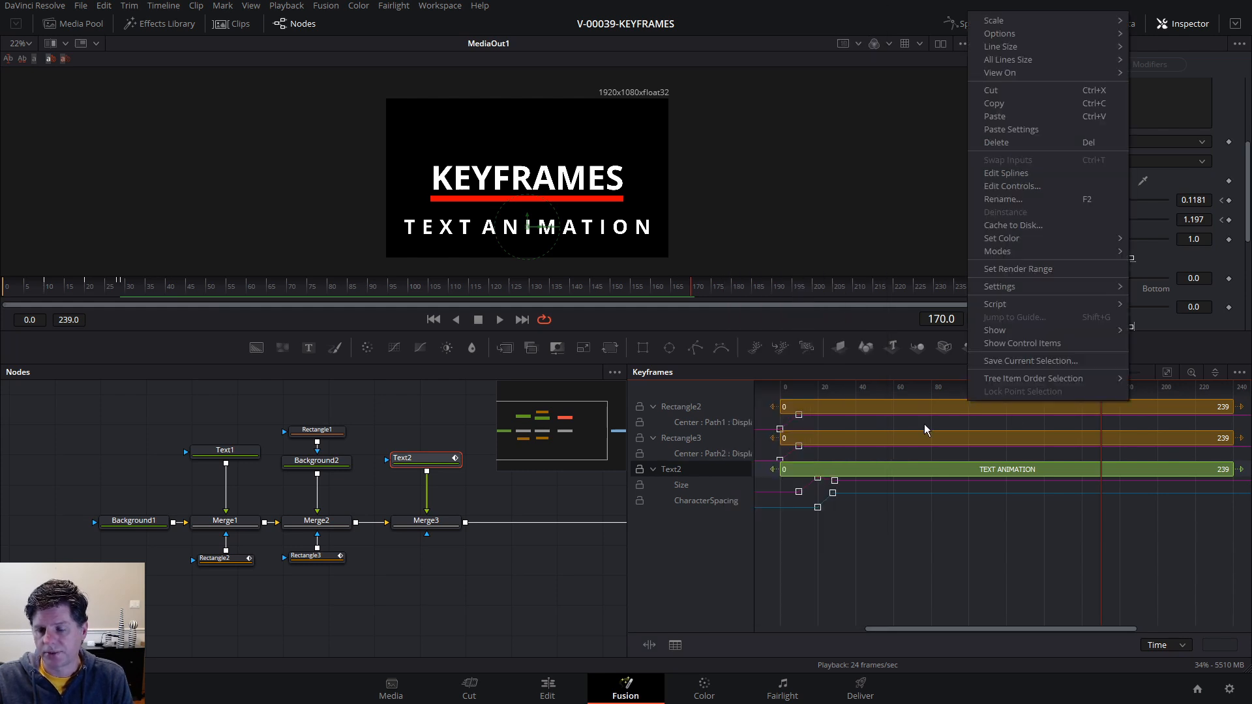
right_click(916, 440)
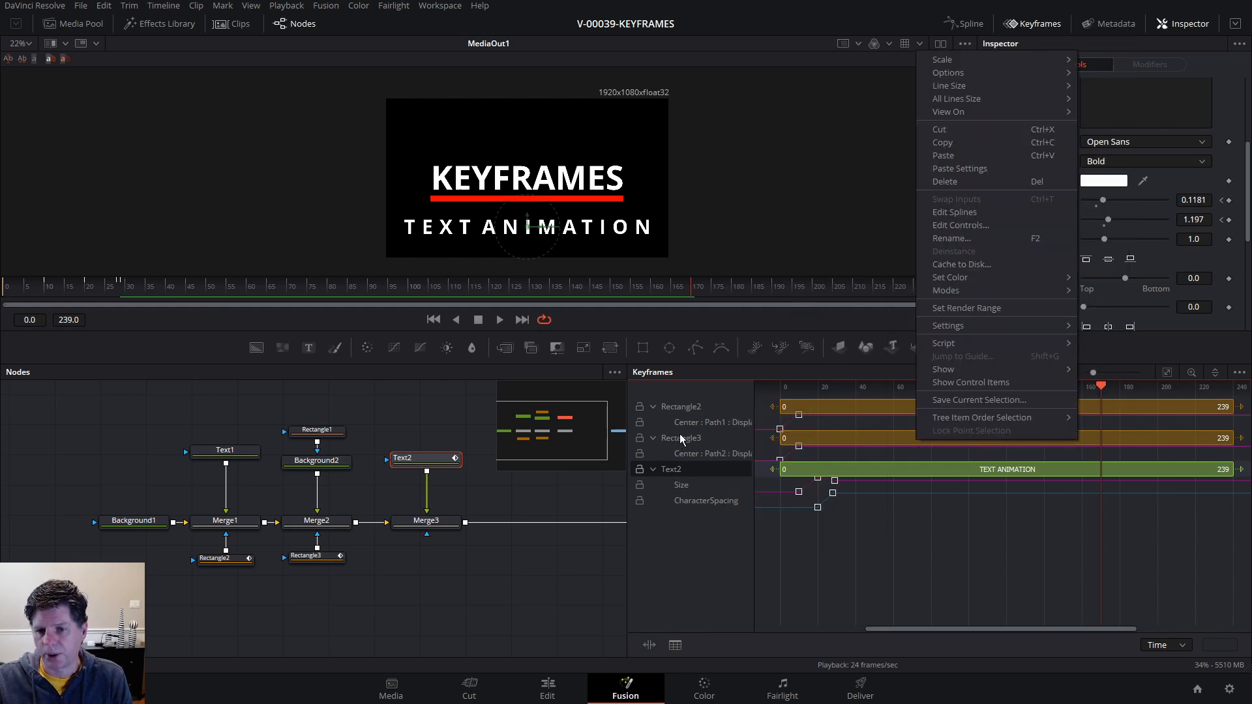
right_click(918, 535)
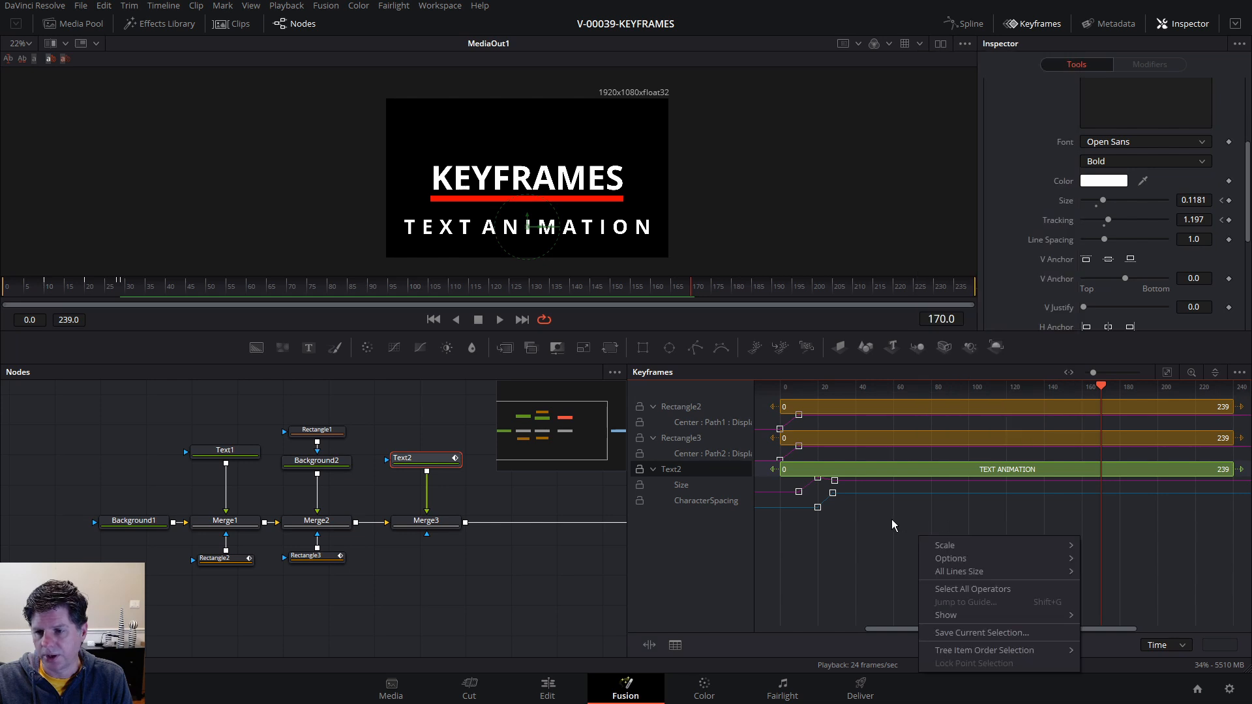
click(891, 520)
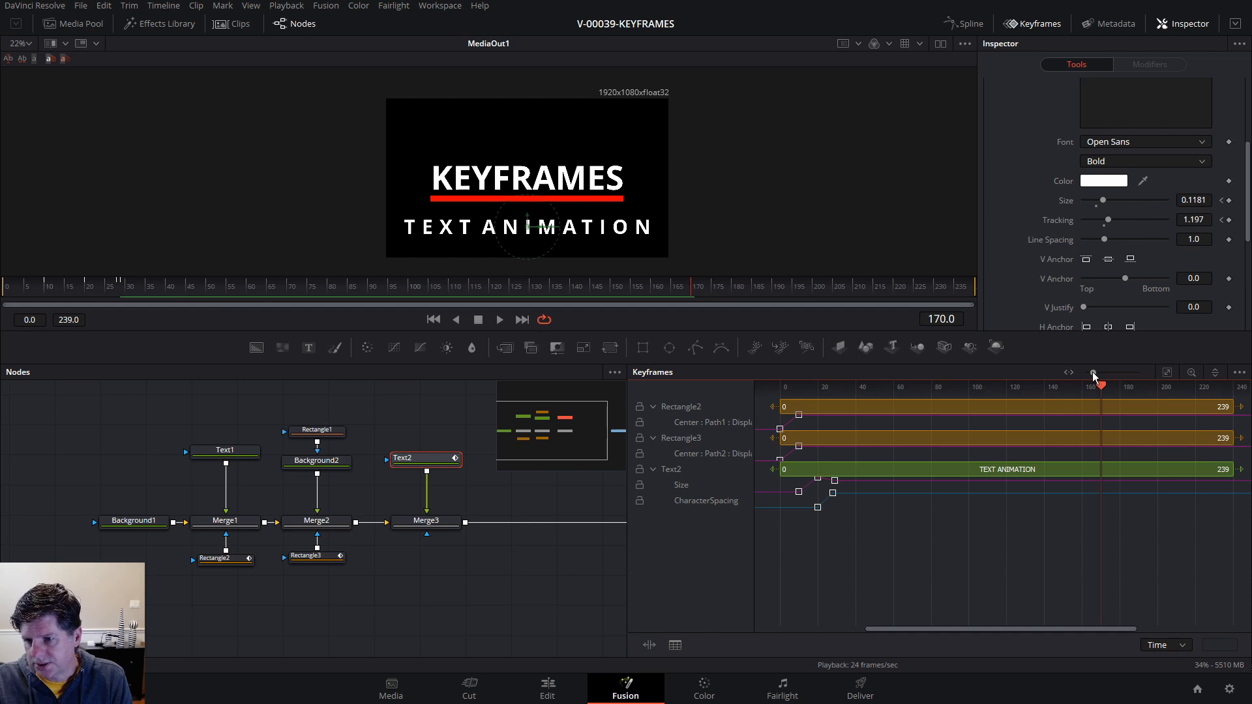
- Examine the keyframes along the Keyframes timeline at different zoom levels and positions, and fit all segments back into view
mouse_move(1092, 372)
mouse_down()
mouse_move(1107, 374)
mouse_move(1094, 373)
mouse_up()
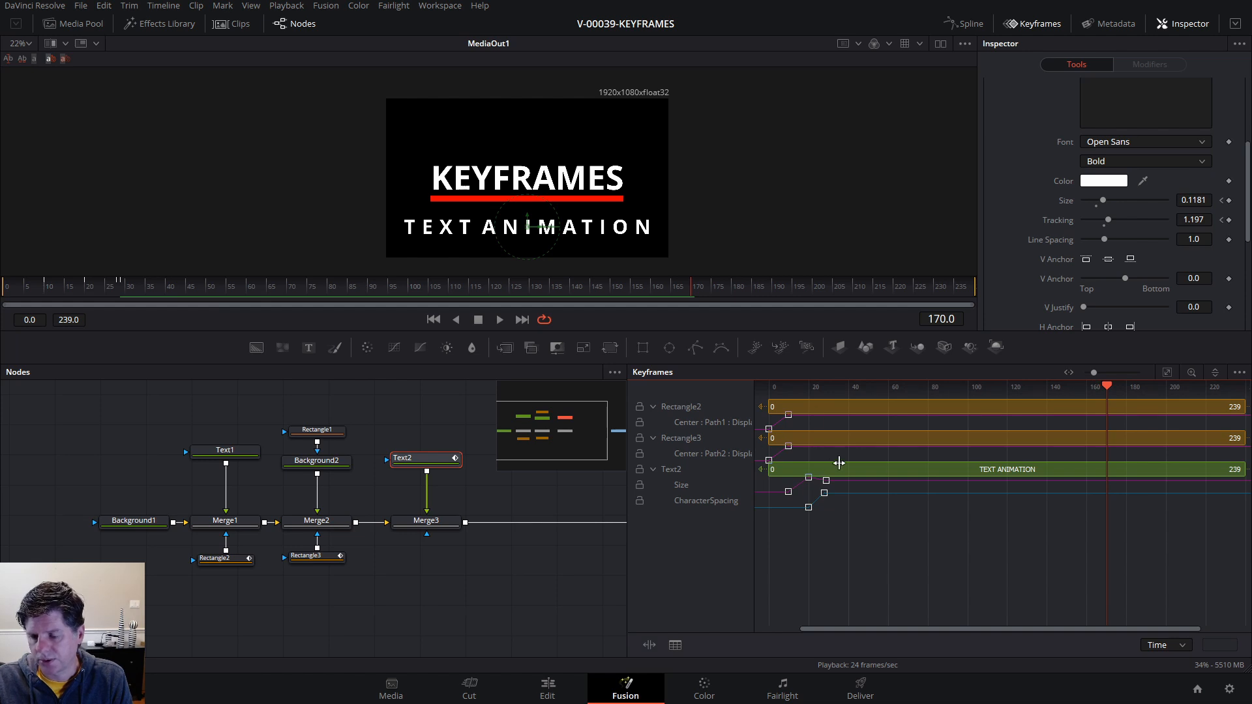
drag(1095, 374, 1111, 375)
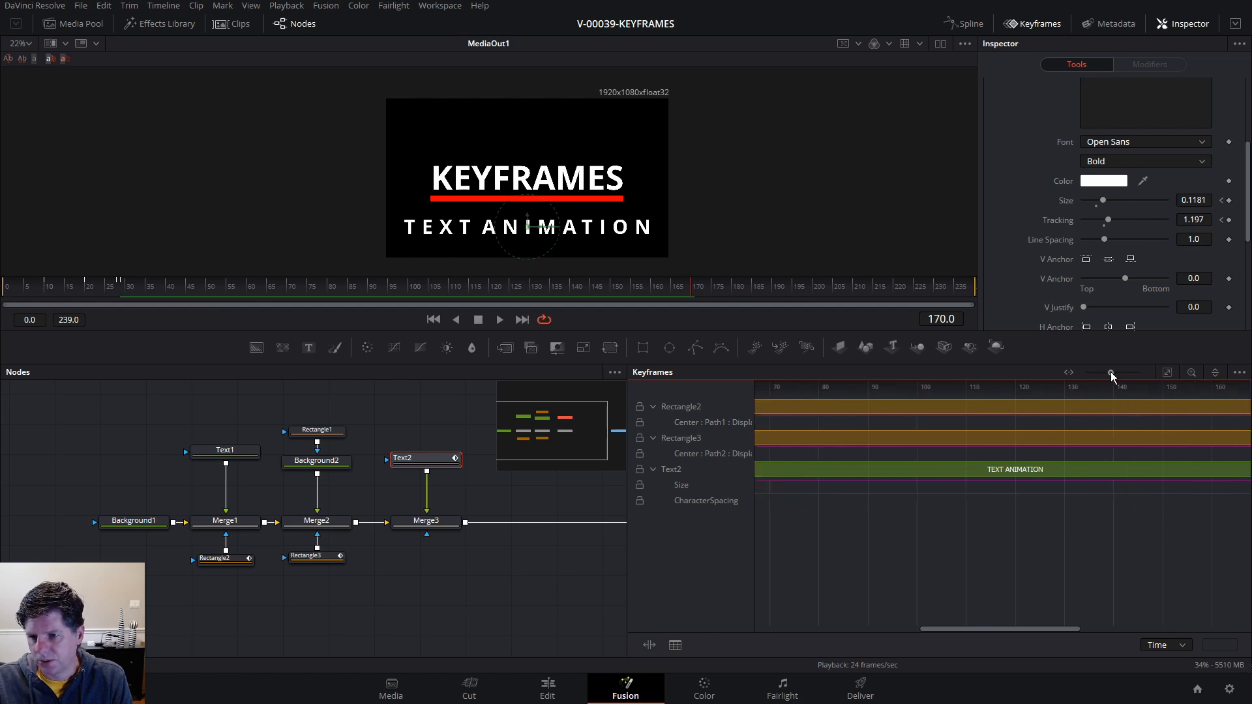
drag(1013, 631, 1019, 632)
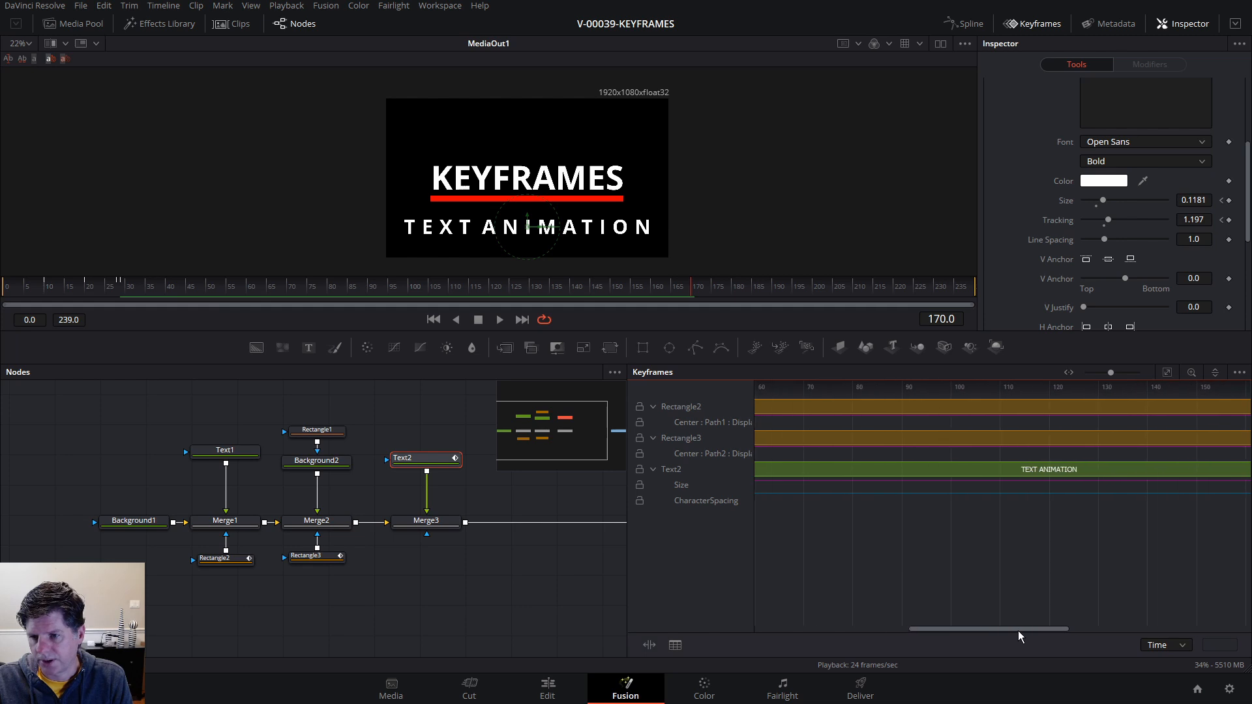
key(ctrl+f)
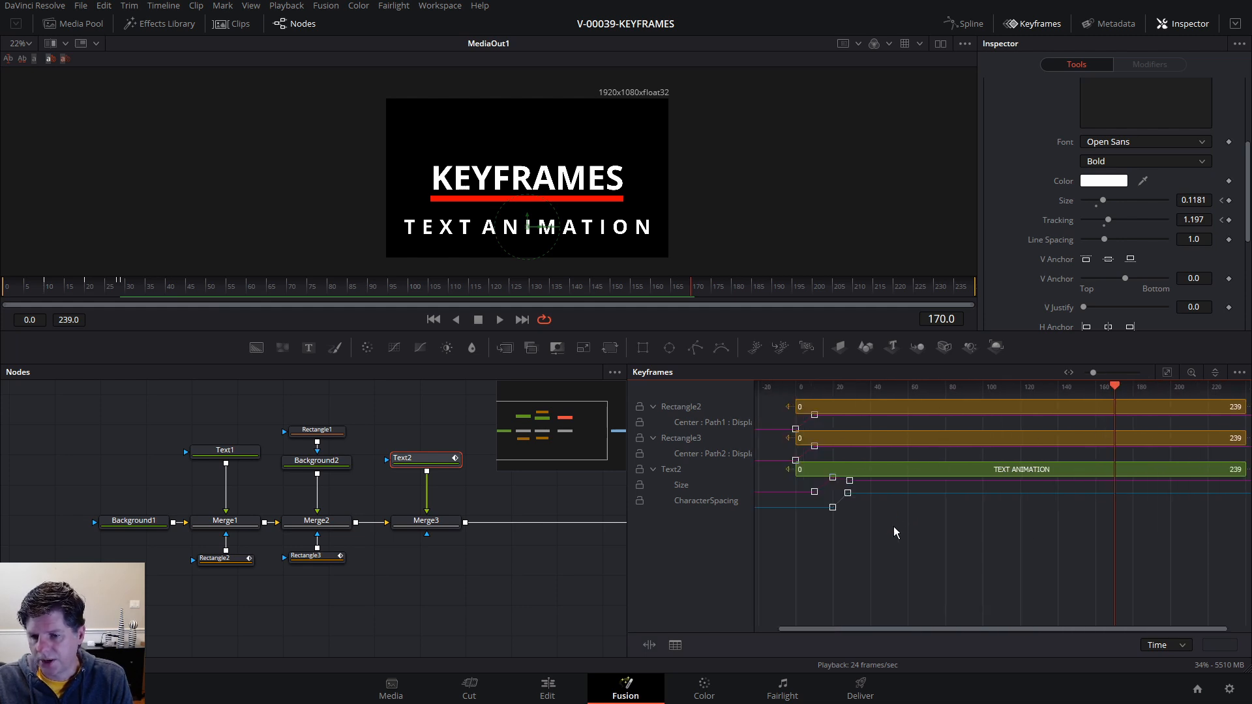
drag(890, 524, 1126, 540)
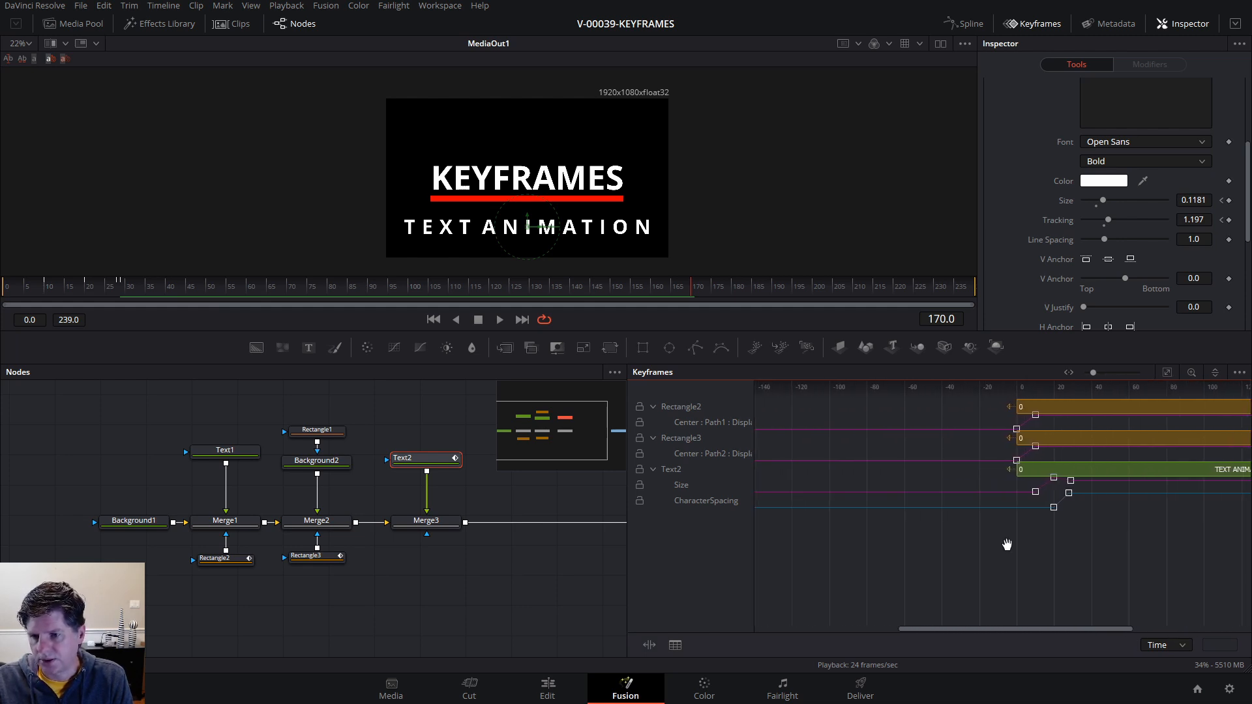
drag(1008, 545, 952, 547)
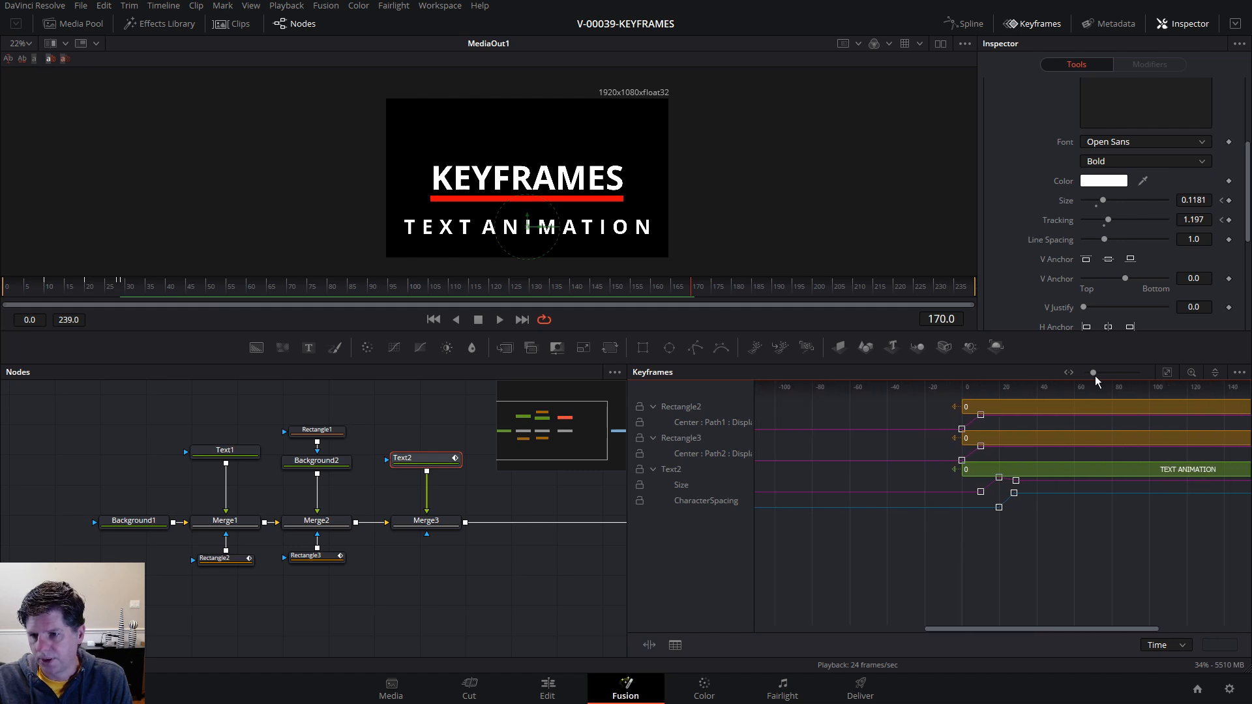
mouse_move(1094, 373)
mouse_down()
mouse_move(1123, 374)
mouse_move(1111, 373)
mouse_up()
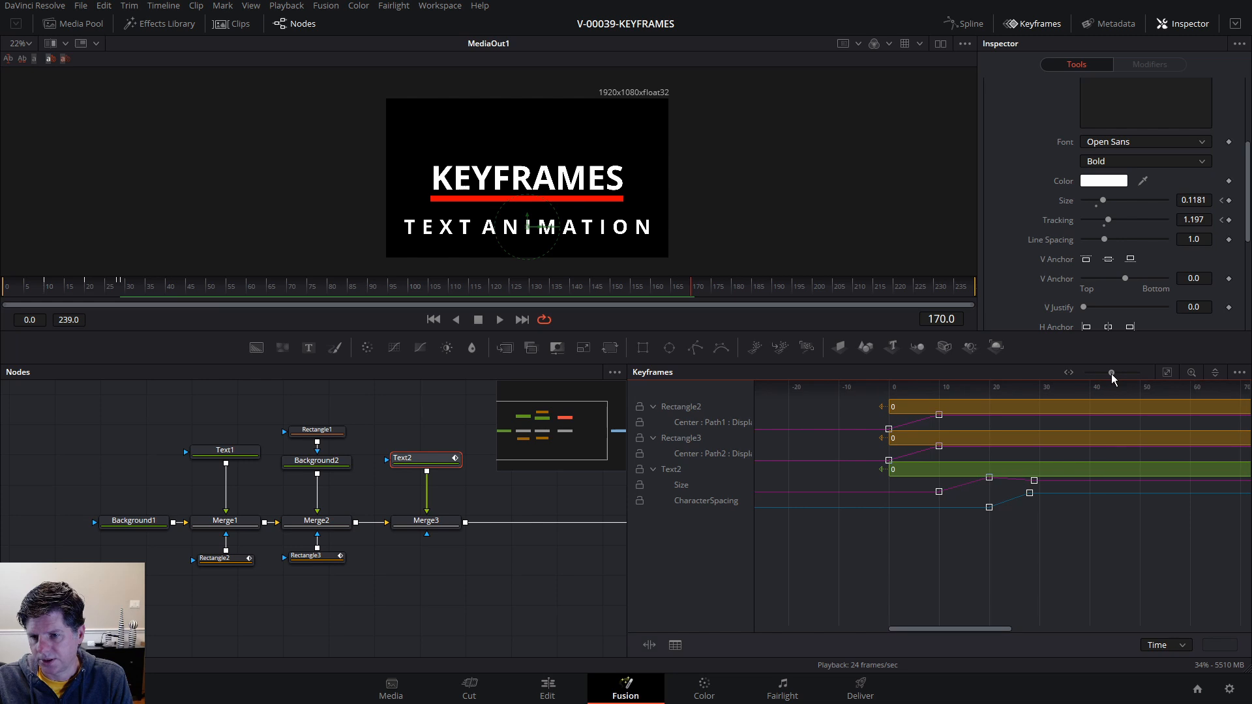
click(1168, 373)
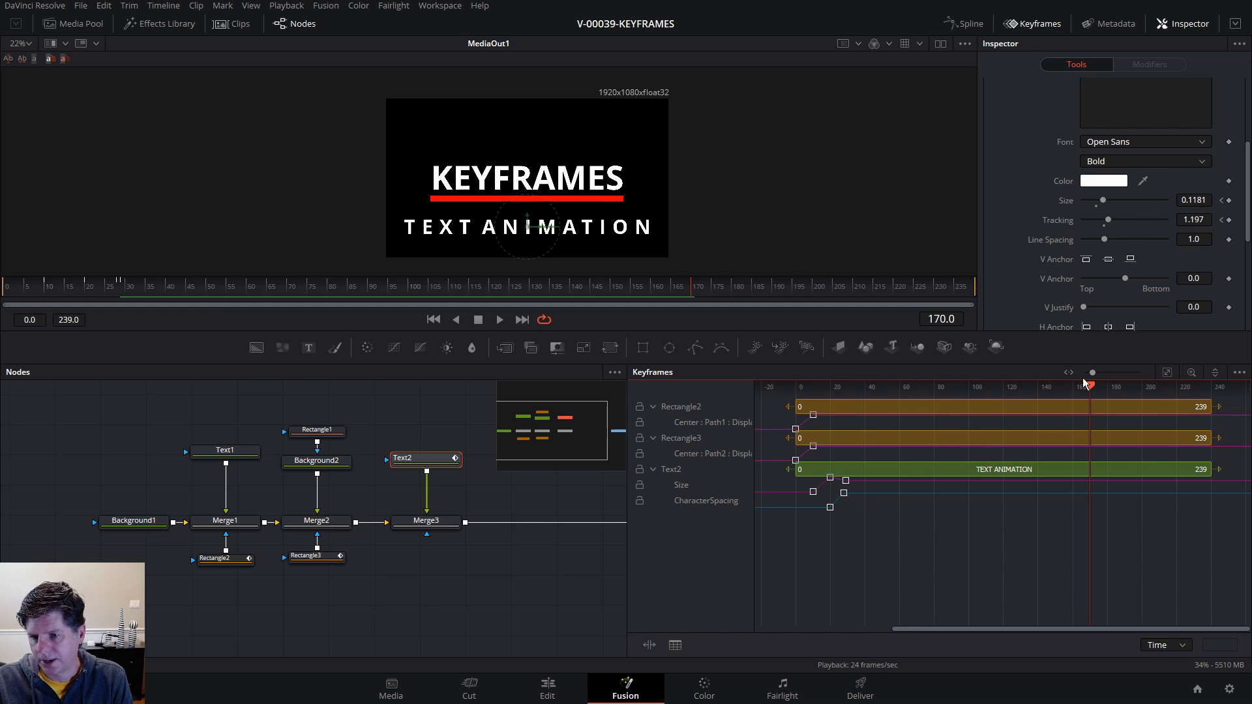
drag(1091, 374, 1113, 373)
click(1168, 372)
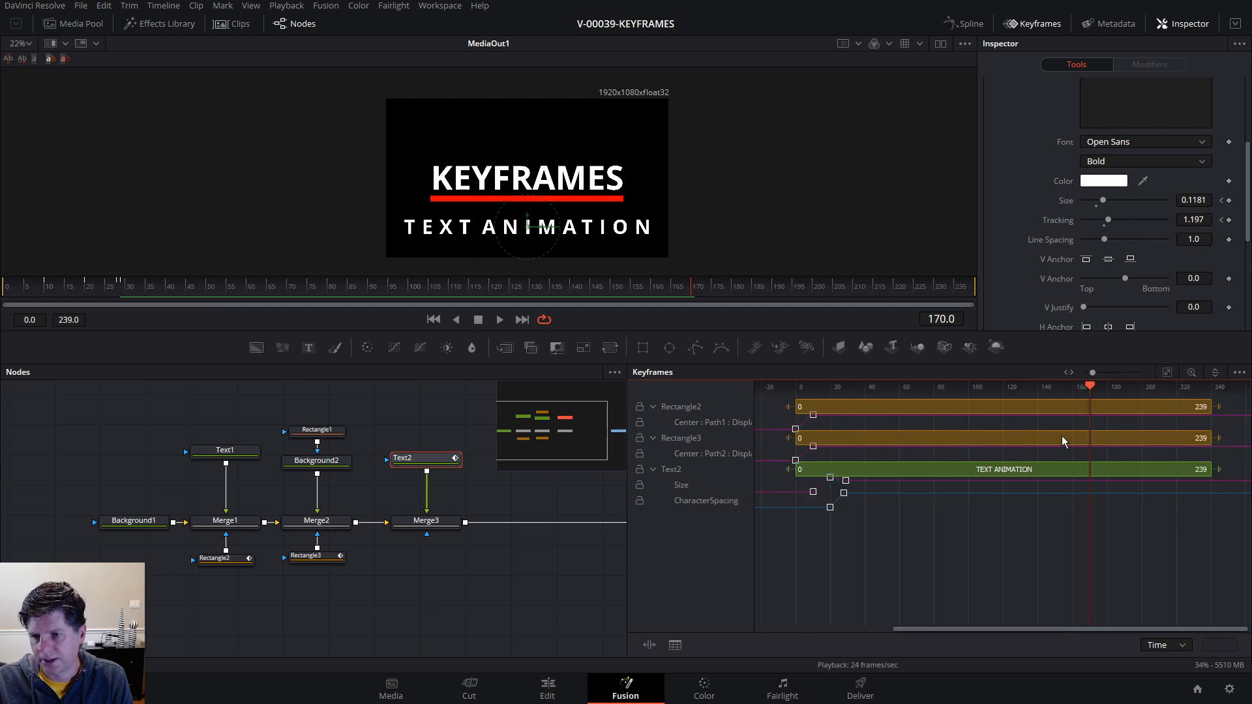
- Turn off the Animated filter in the Keyframes editor to list every tool, and turn it back on
click(1215, 373)
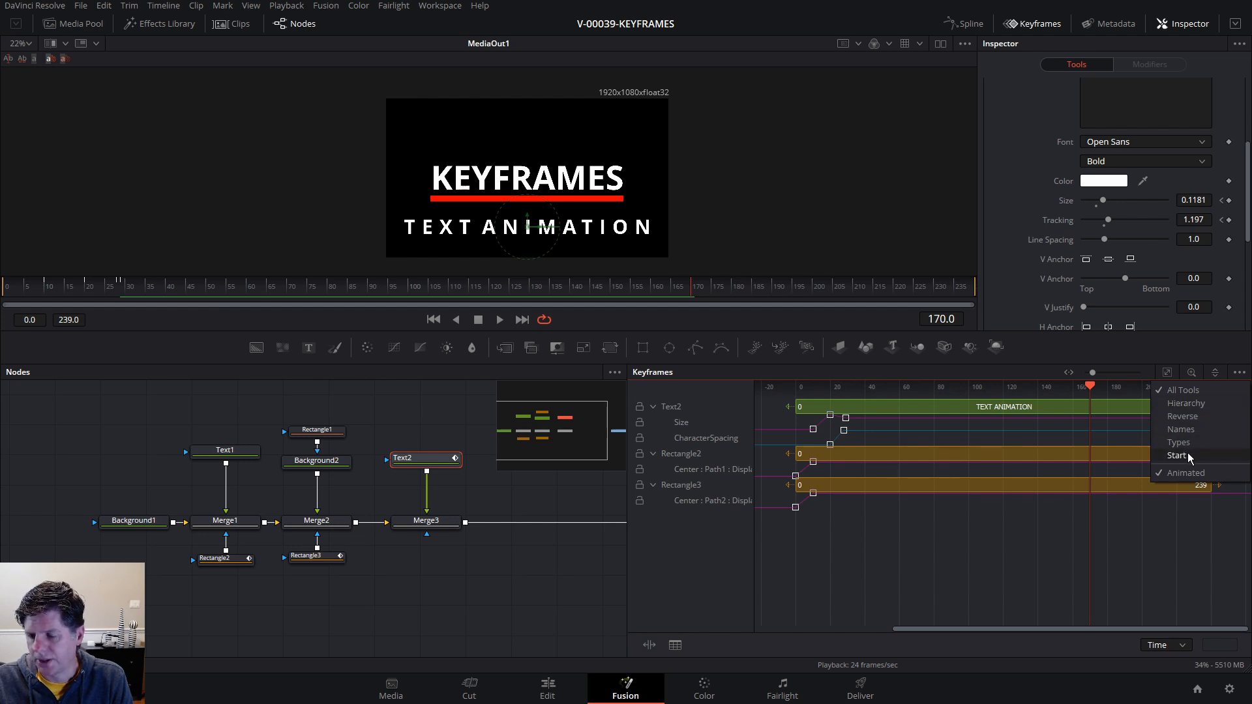
click(1162, 476)
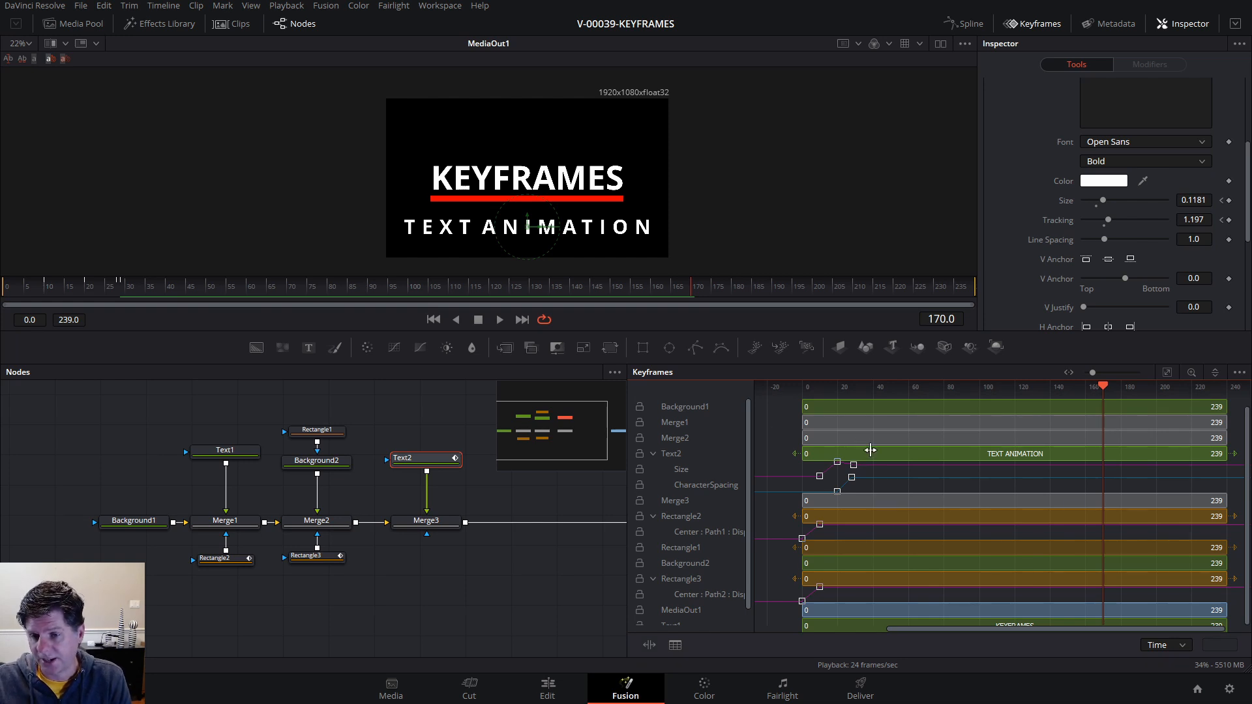
click(1215, 374)
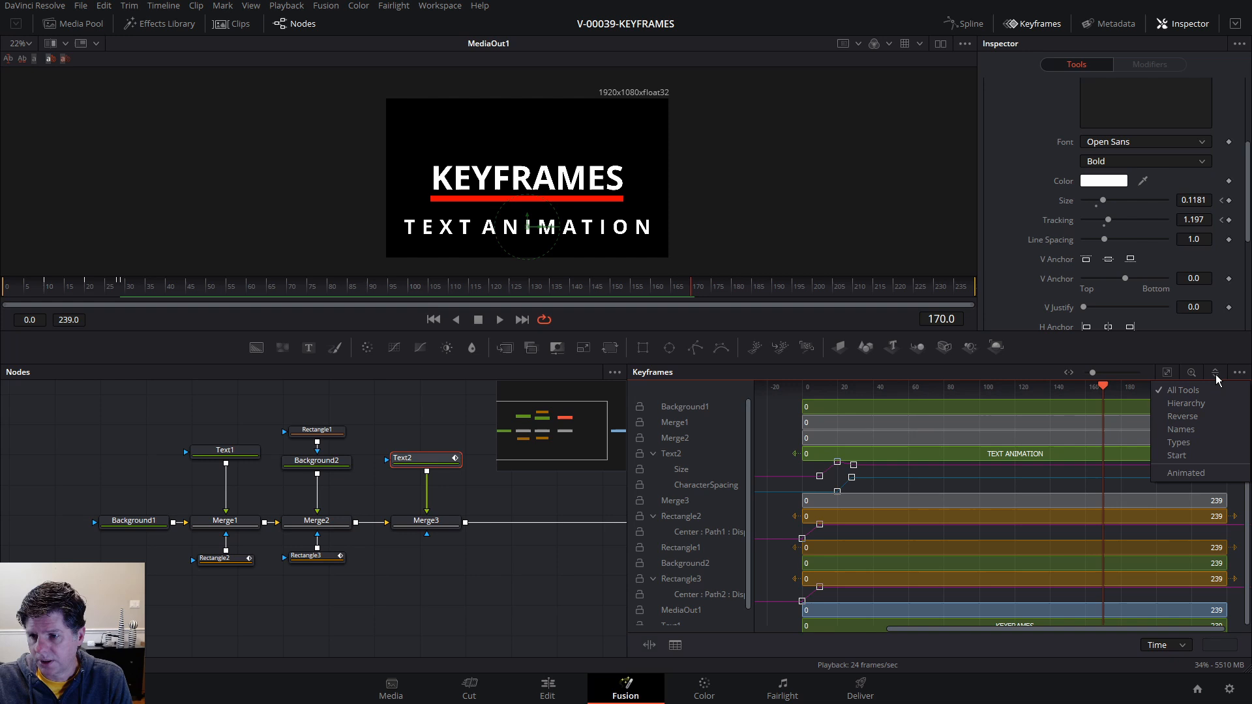
click(1185, 474)
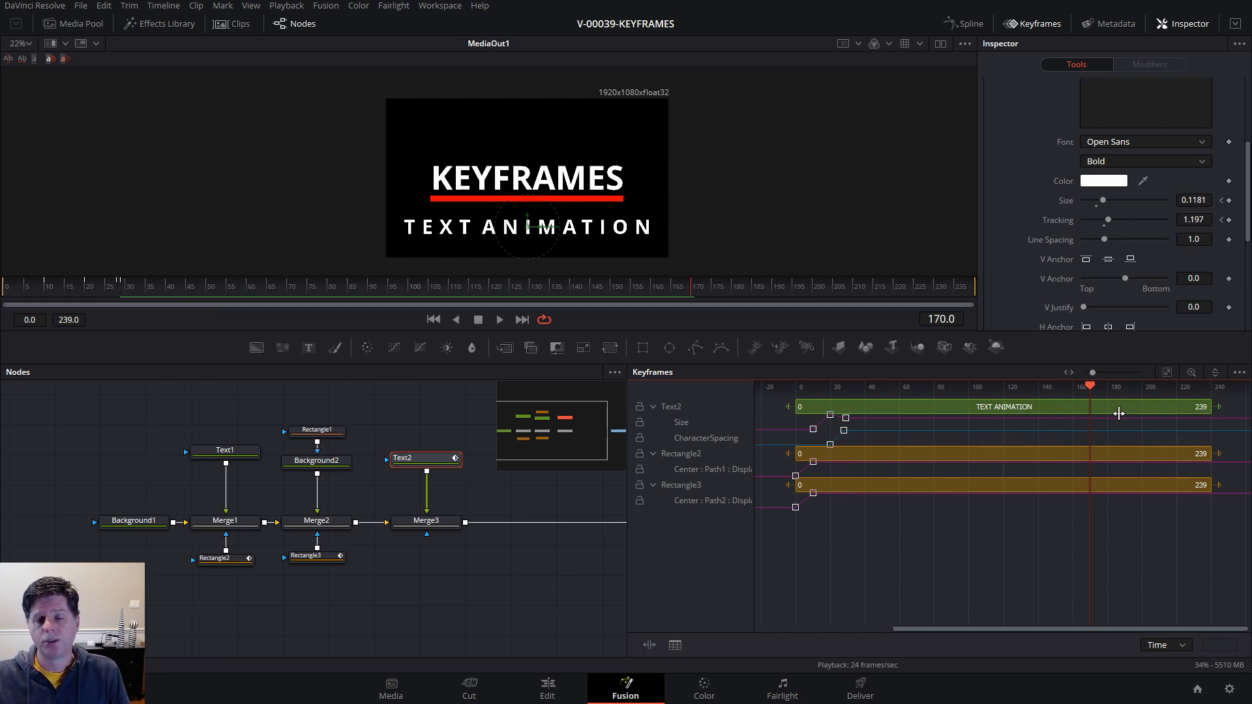
- Set the Keyframes editor to Show Only Selected Tools and view the Rectangle3 and Rectangle2 nodes individually
click(1239, 372)
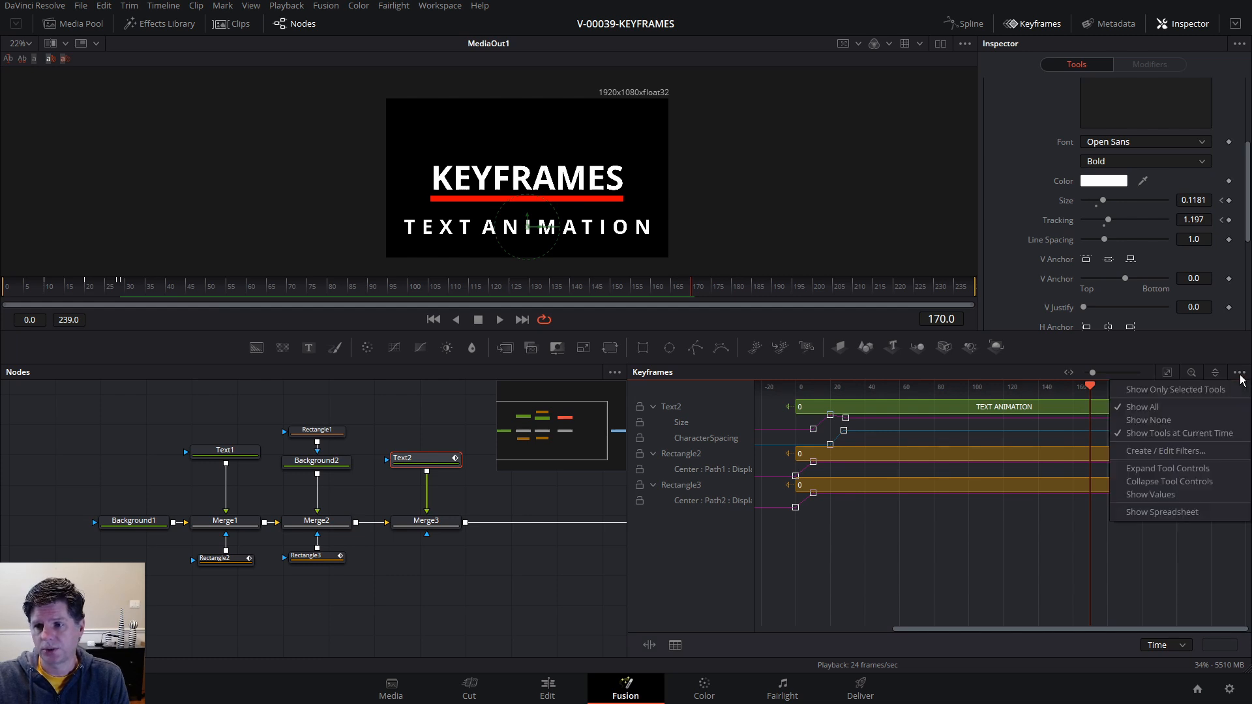
click(1139, 391)
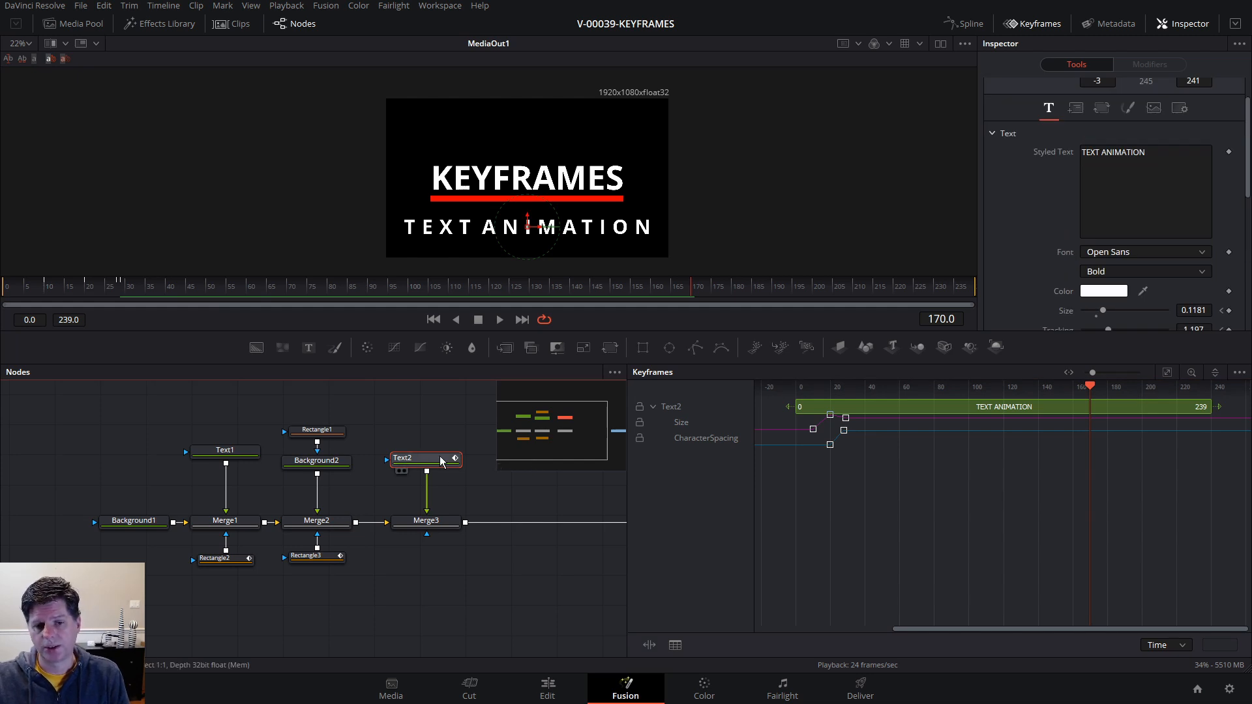
click(333, 557)
click(226, 561)
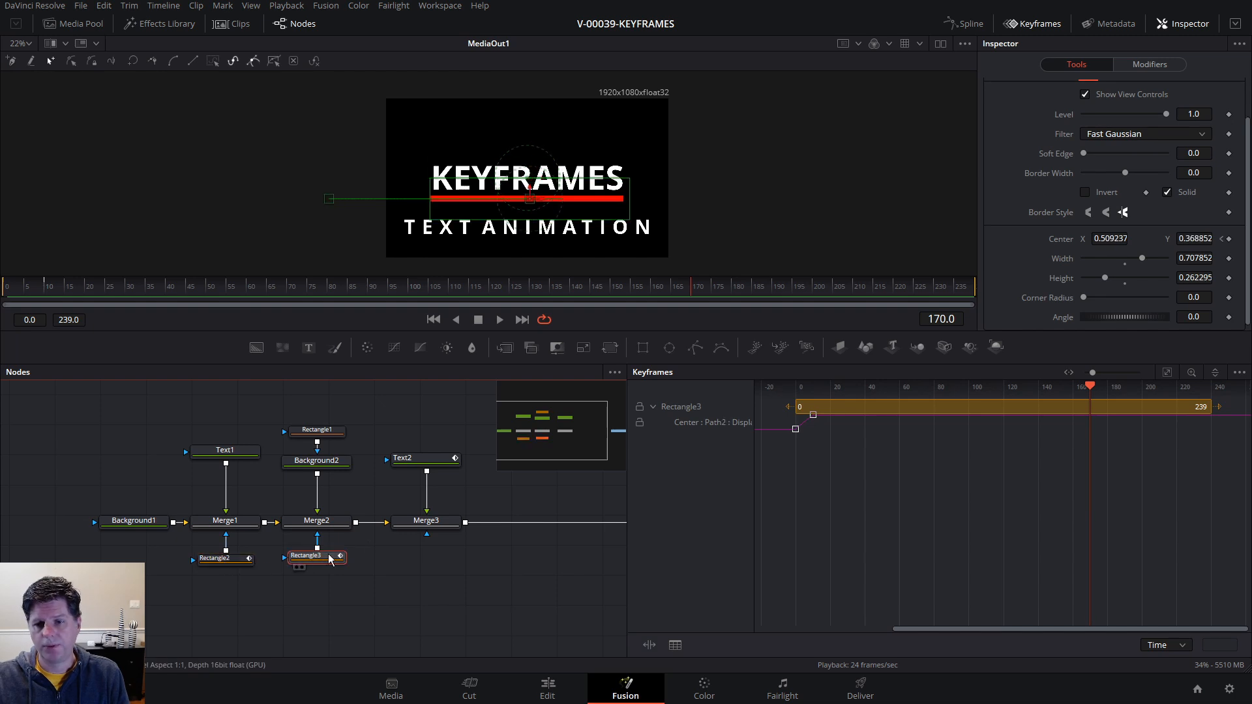
- Select the Text2, Rectangle3 and Rectangle2 nodes together so the Keyframes editor lists all three
click(448, 463)
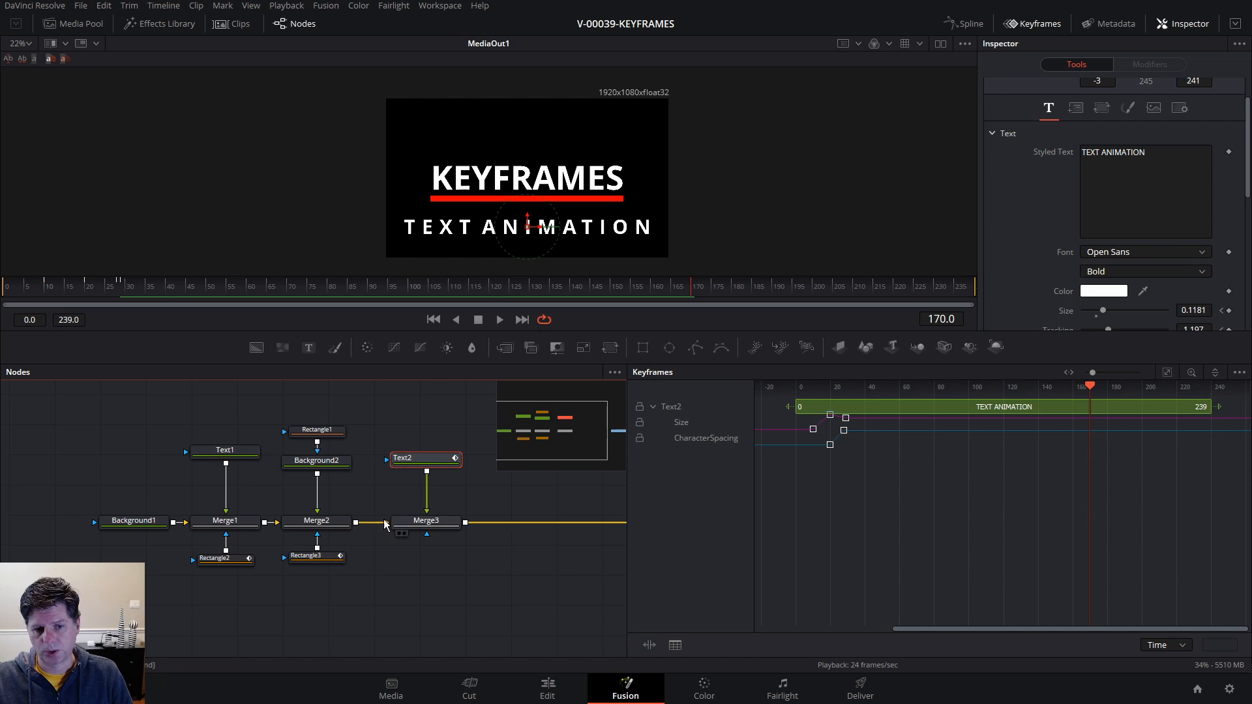
ctrl+click(329, 558)
ctrl+click(232, 562)
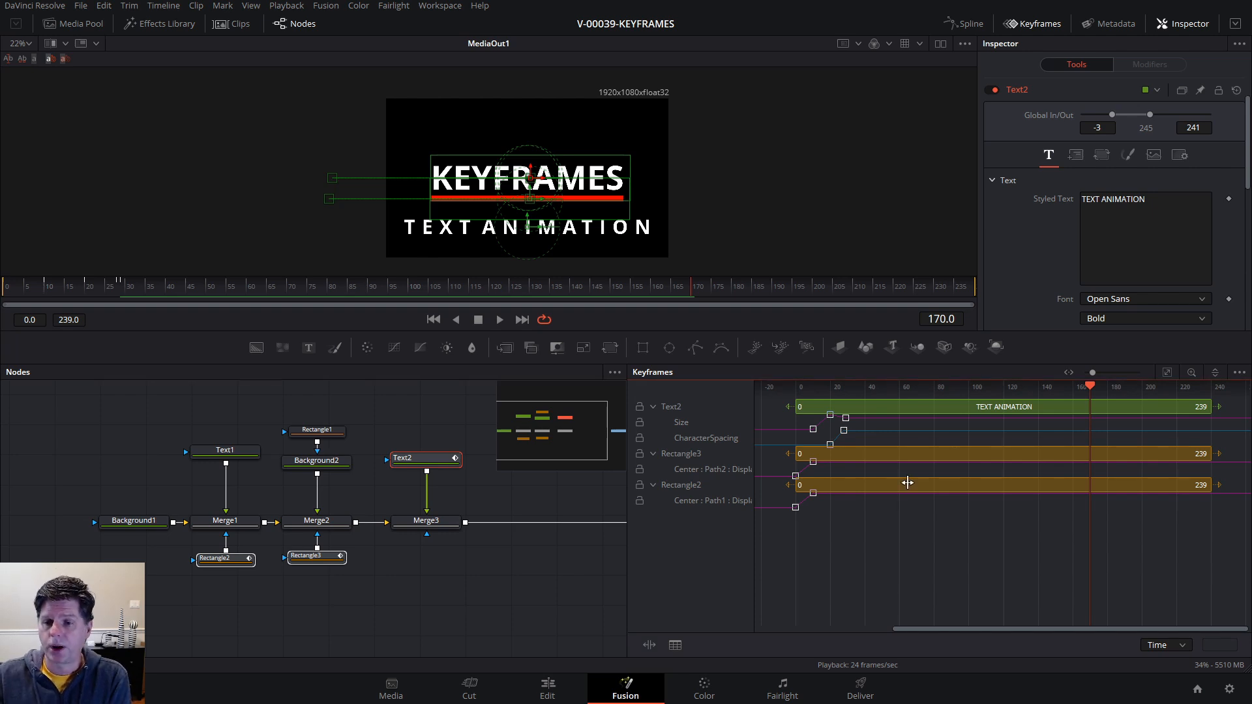
- Turn off Display Point Values for the Keyframes editor's tracks, and turn it back on
right_click(824, 408)
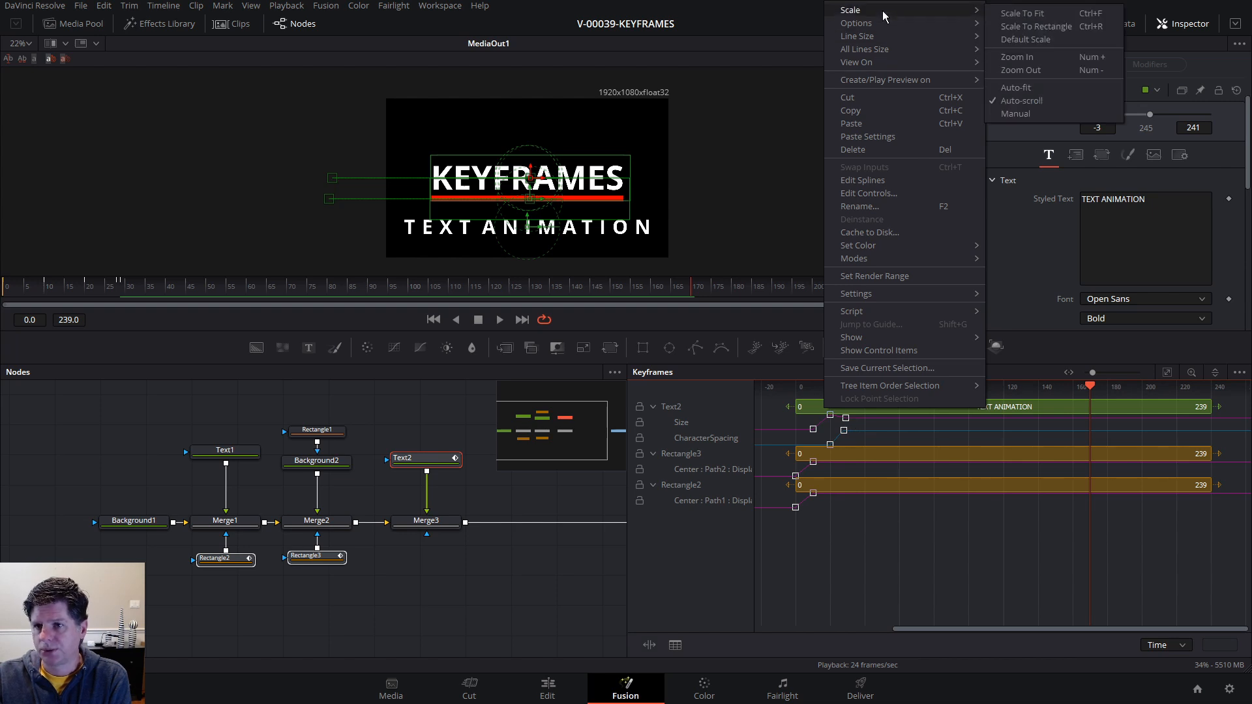
mouse_move(893, 31)
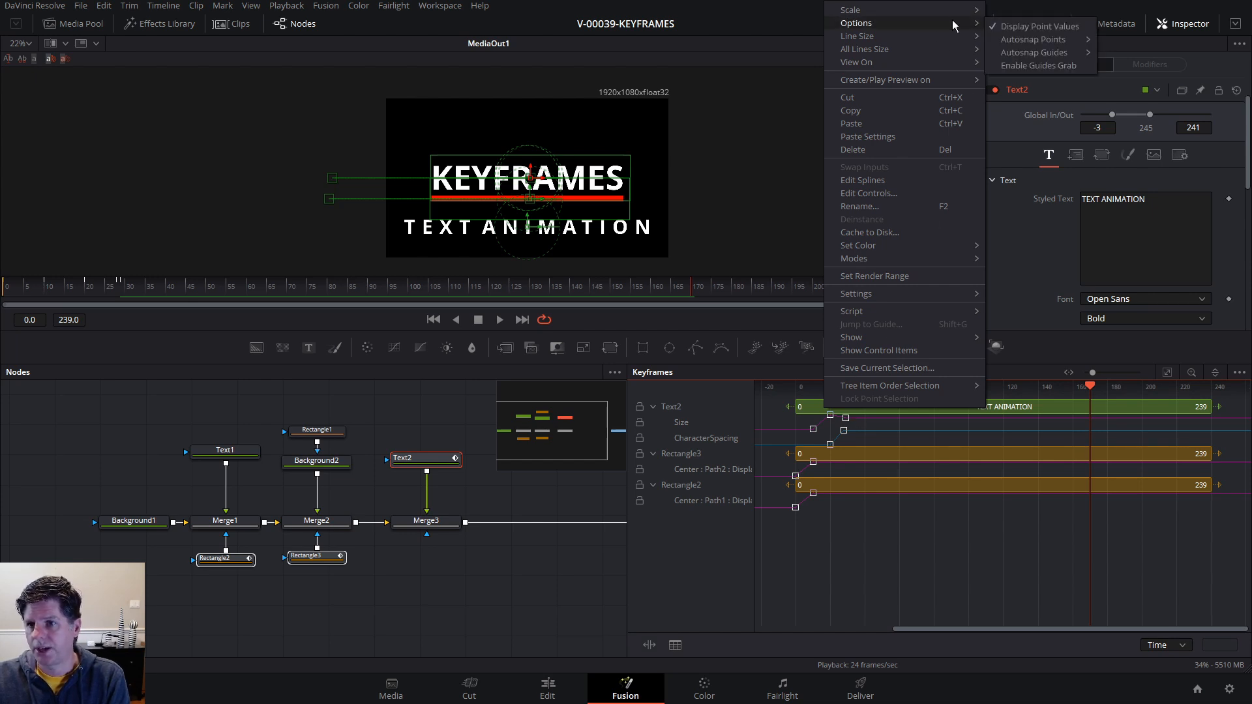
click(990, 28)
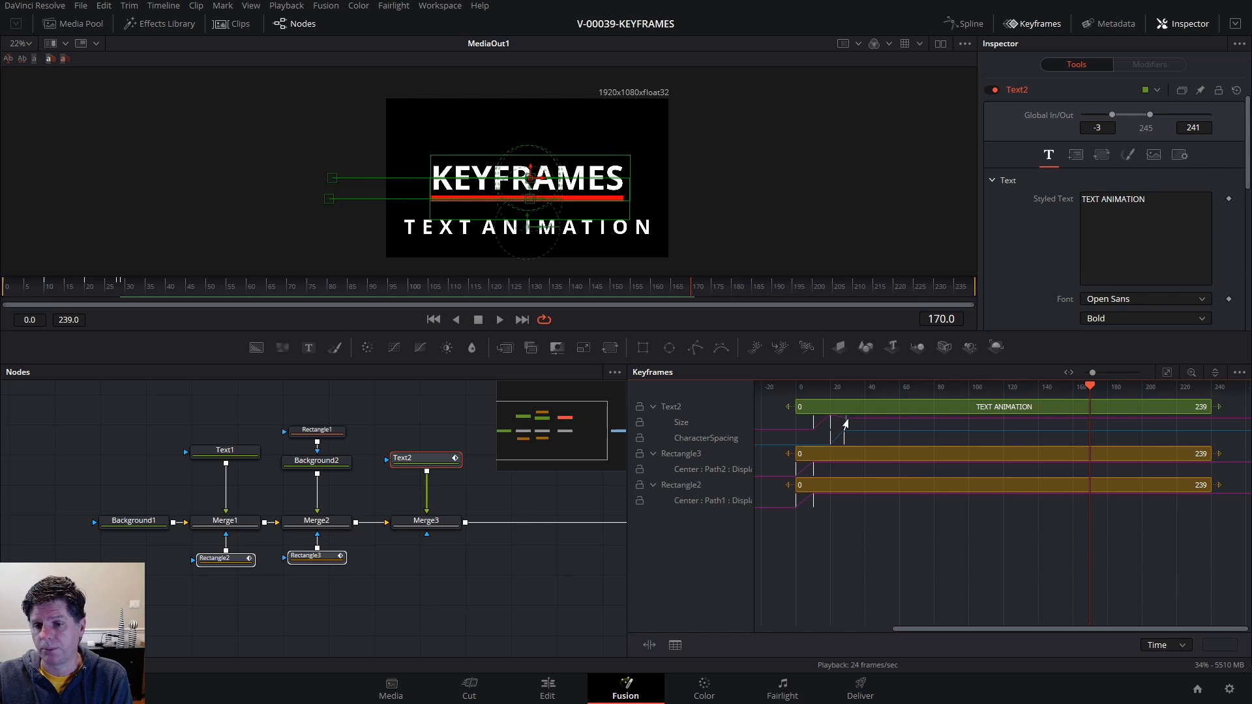
right_click(841, 409)
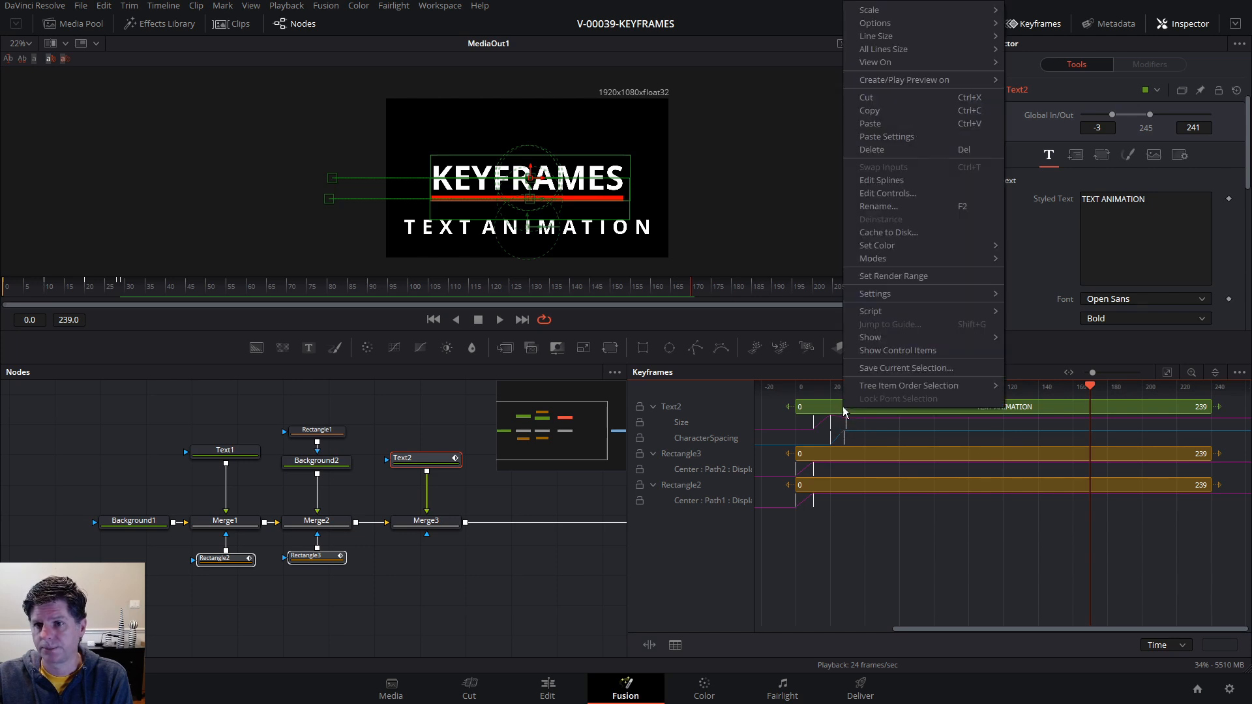
click(1037, 26)
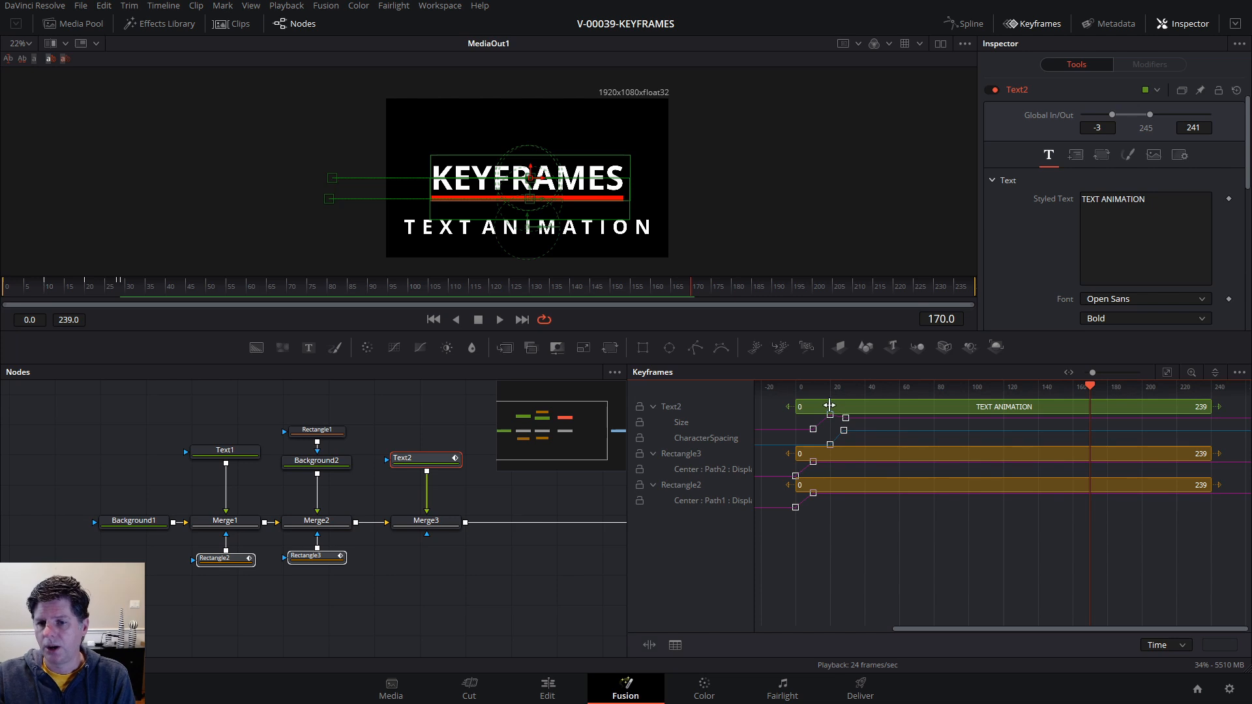
- Set the size of all lines in the Keyframes editor to Medium and look through the enlarged tracks
right_click(850, 527)
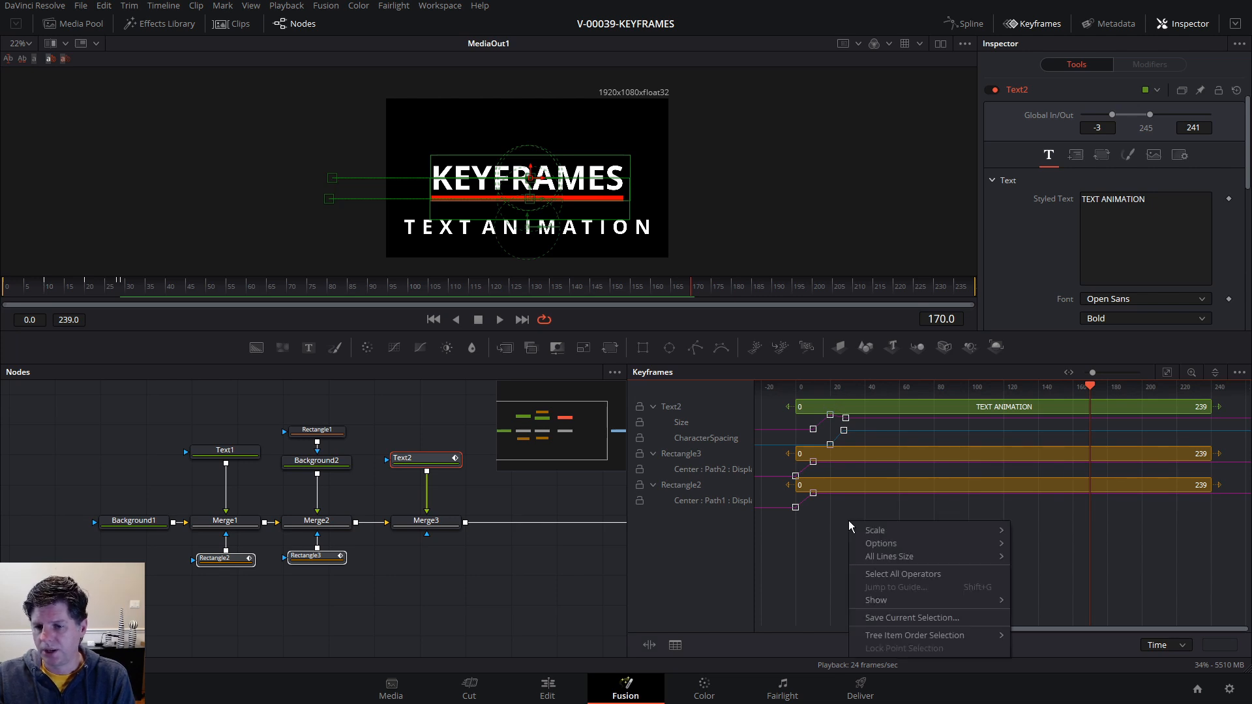
mouse_move(890, 549)
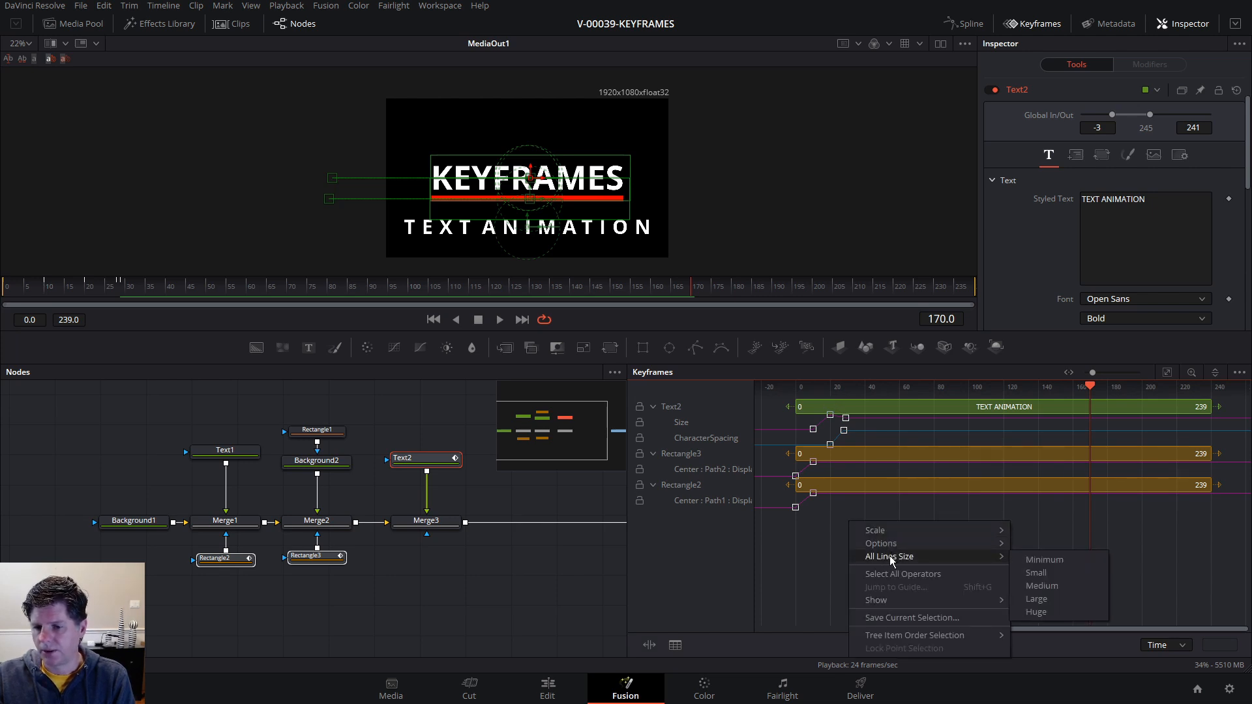
click(1038, 587)
scroll(894, 488, down, 5)
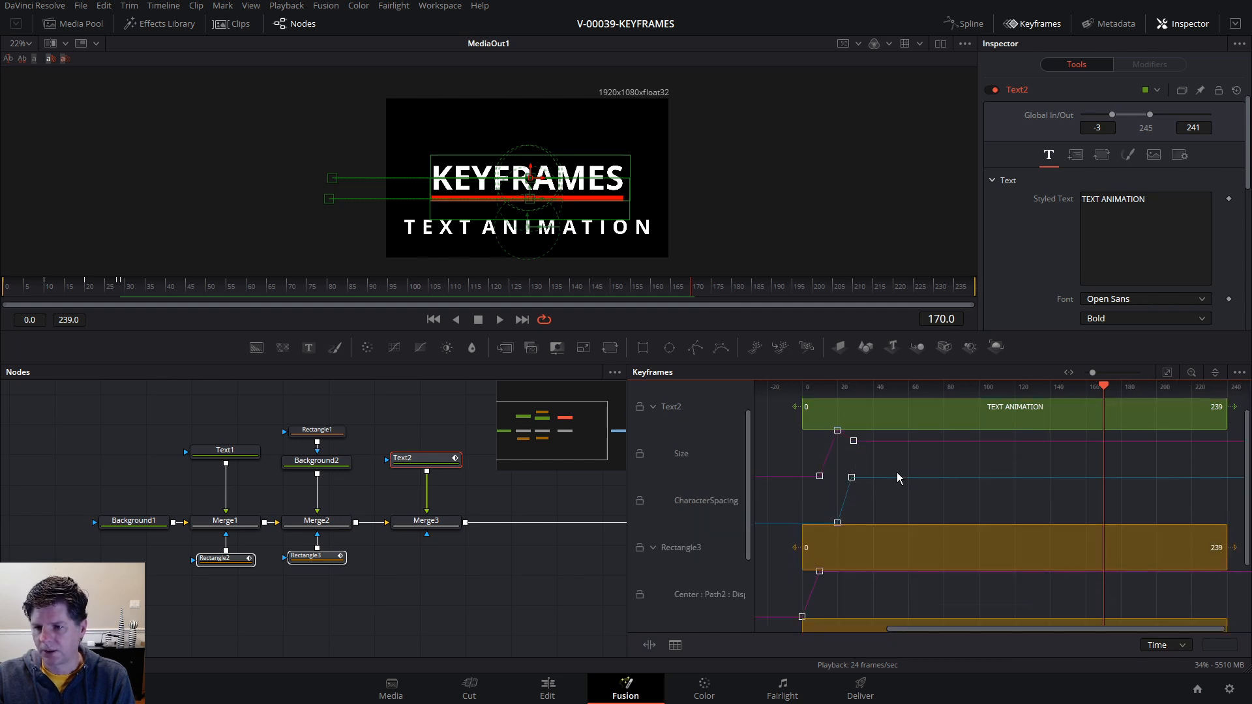
scroll(898, 484, up, 3)
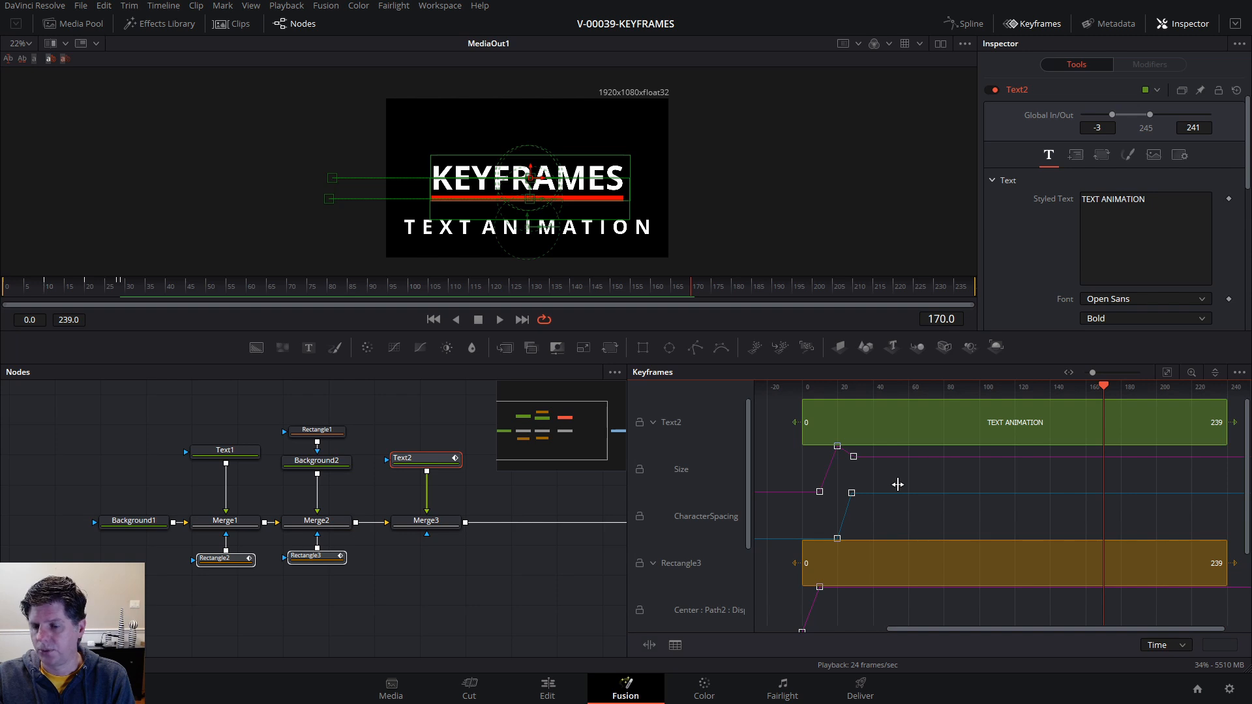
scroll(897, 484, down, 3)
scroll(889, 483, up, 3)
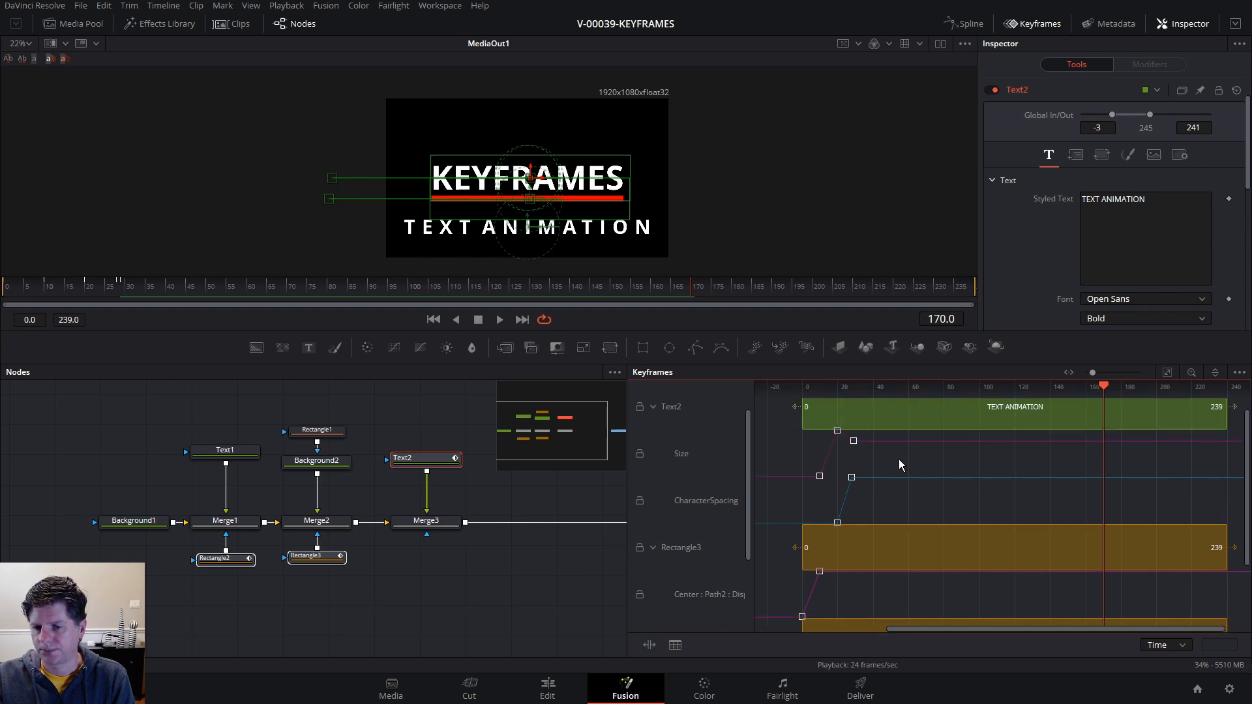
- Set the line size of the Text2 track alone to Small
right_click(899, 459)
click(863, 411)
right_click(863, 410)
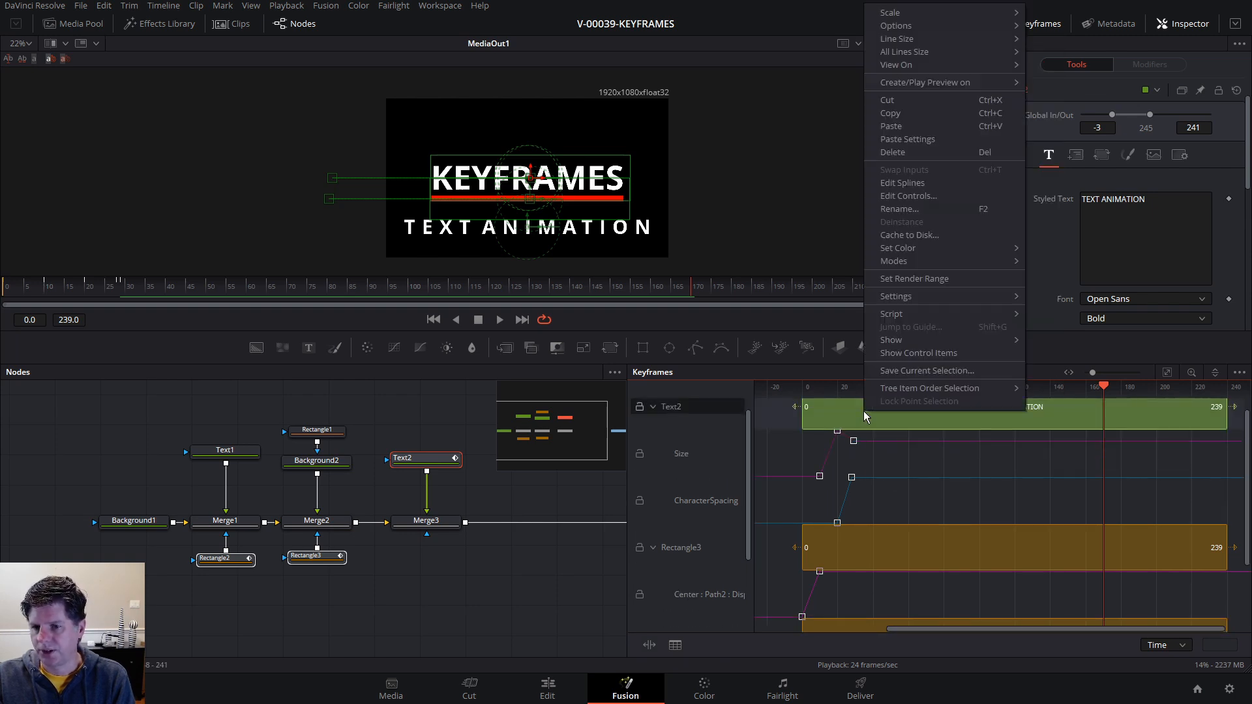
mouse_move(901, 40)
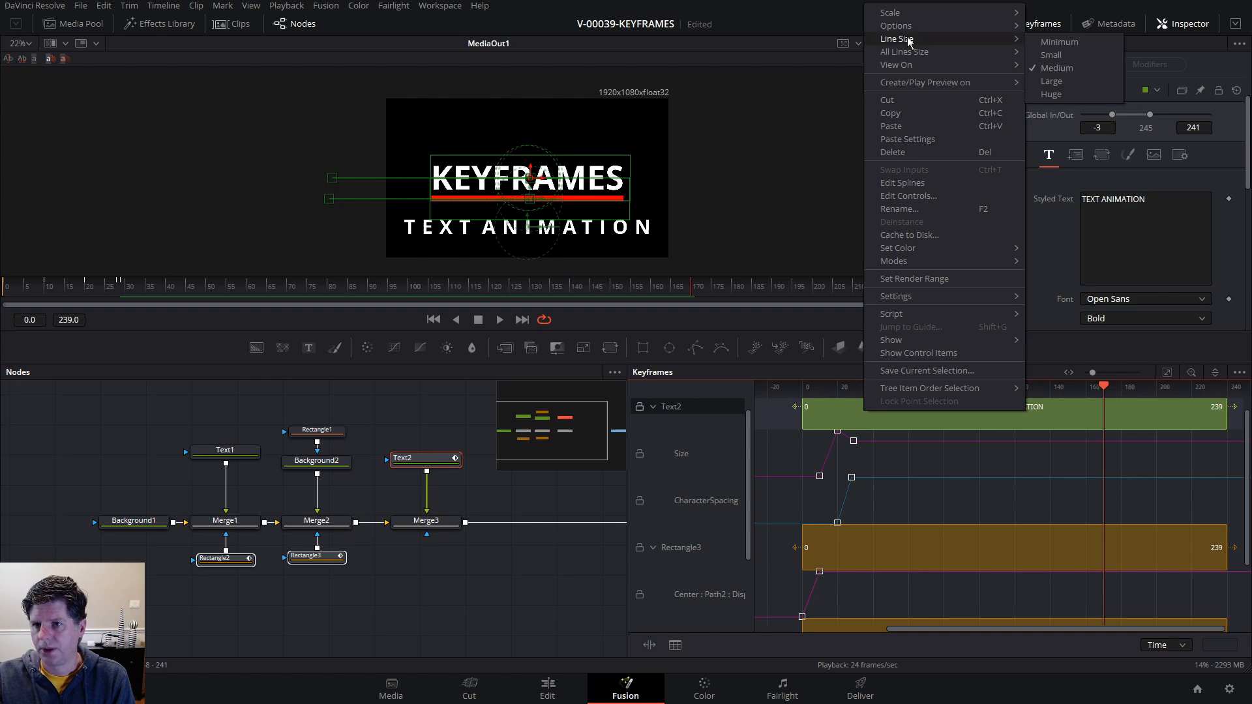
click(1046, 56)
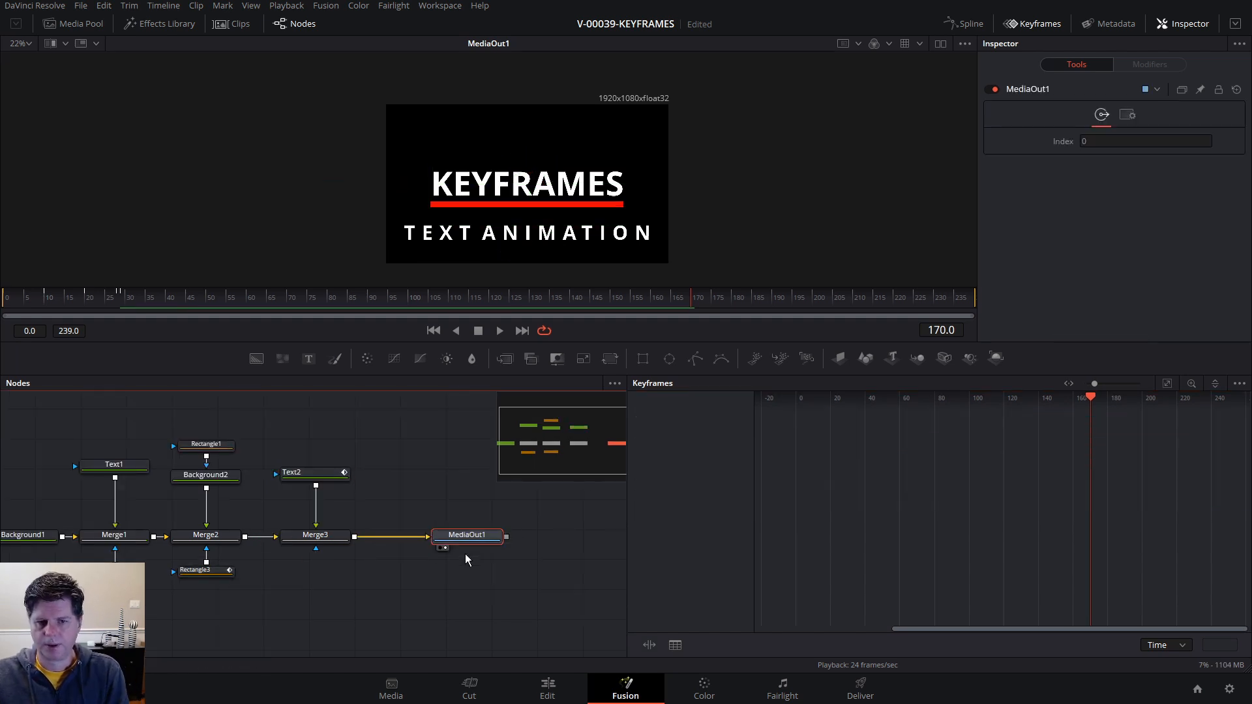
- Select the Rectangle3 and Rectangle2 nodes together and set the size of all their keyframe lines to Medium
drag(465, 555, 521, 575)
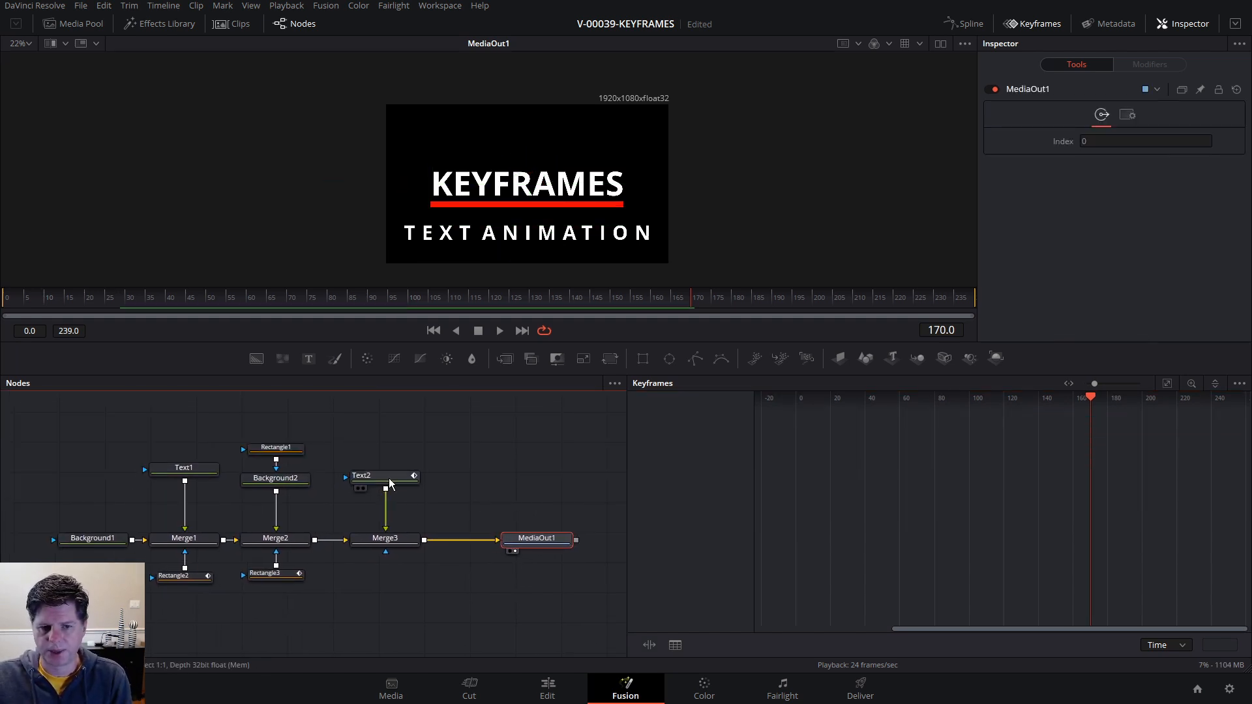
click(362, 481)
click(277, 576)
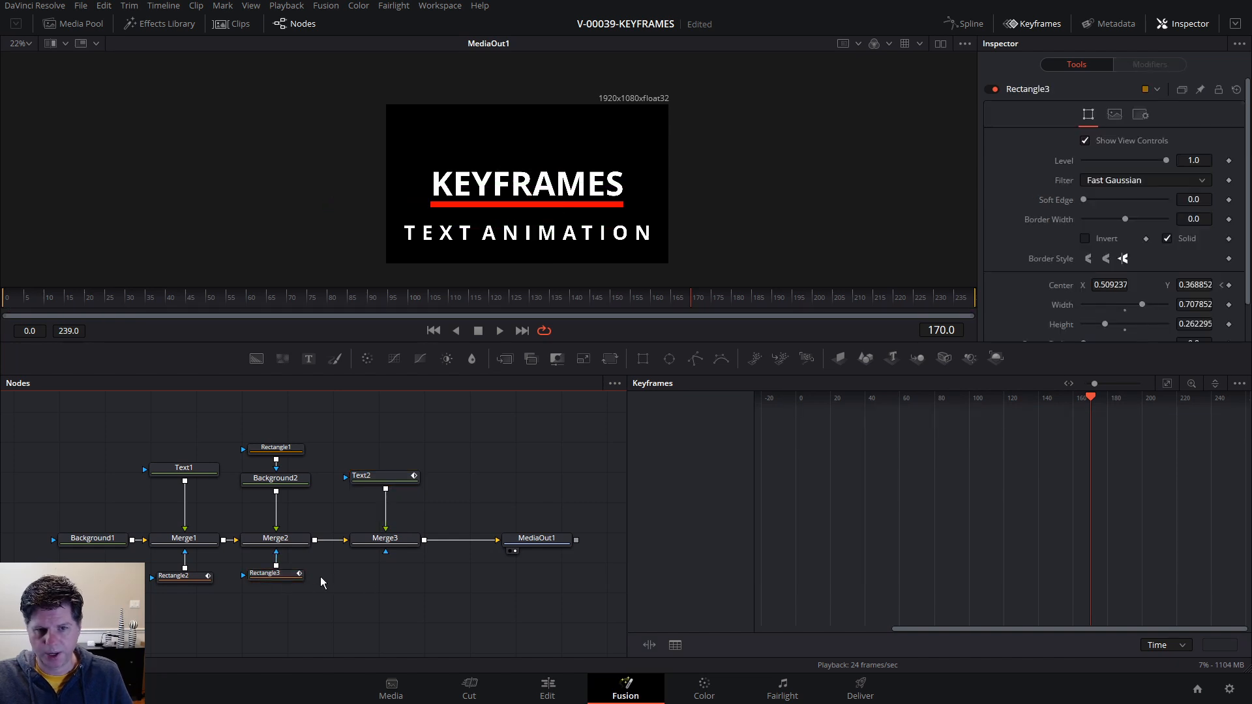
ctrl+click(194, 577)
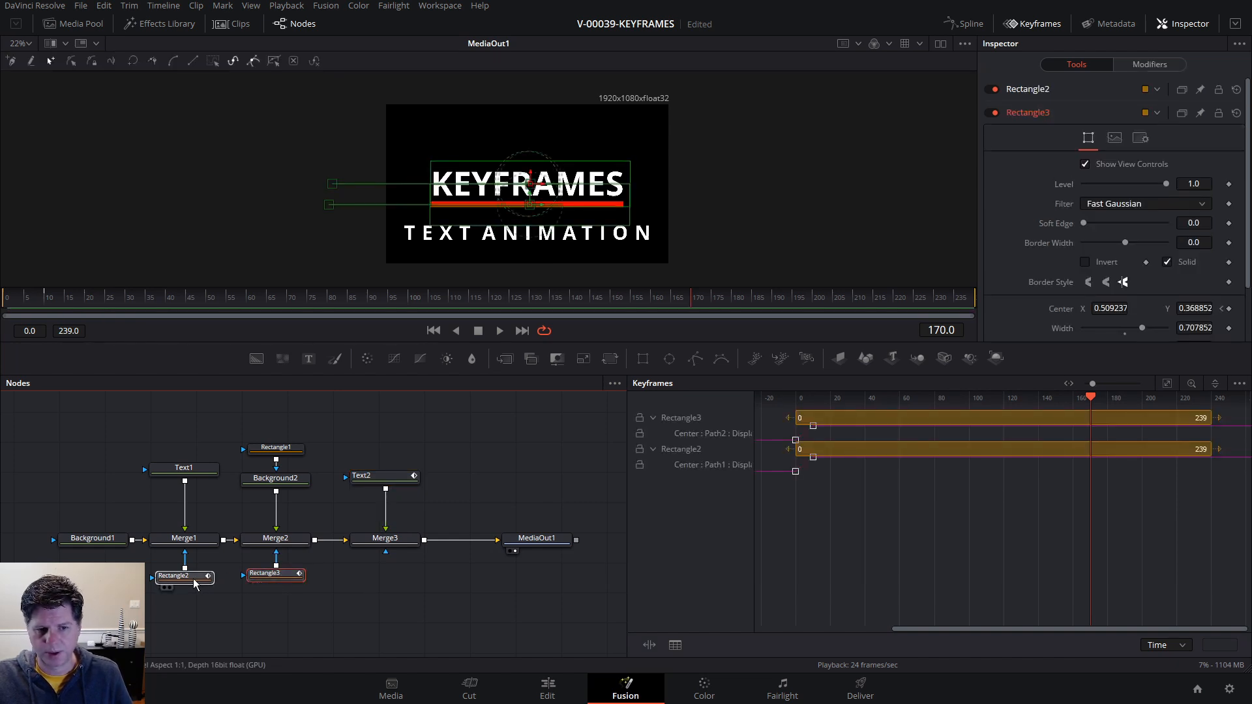
right_click(849, 494)
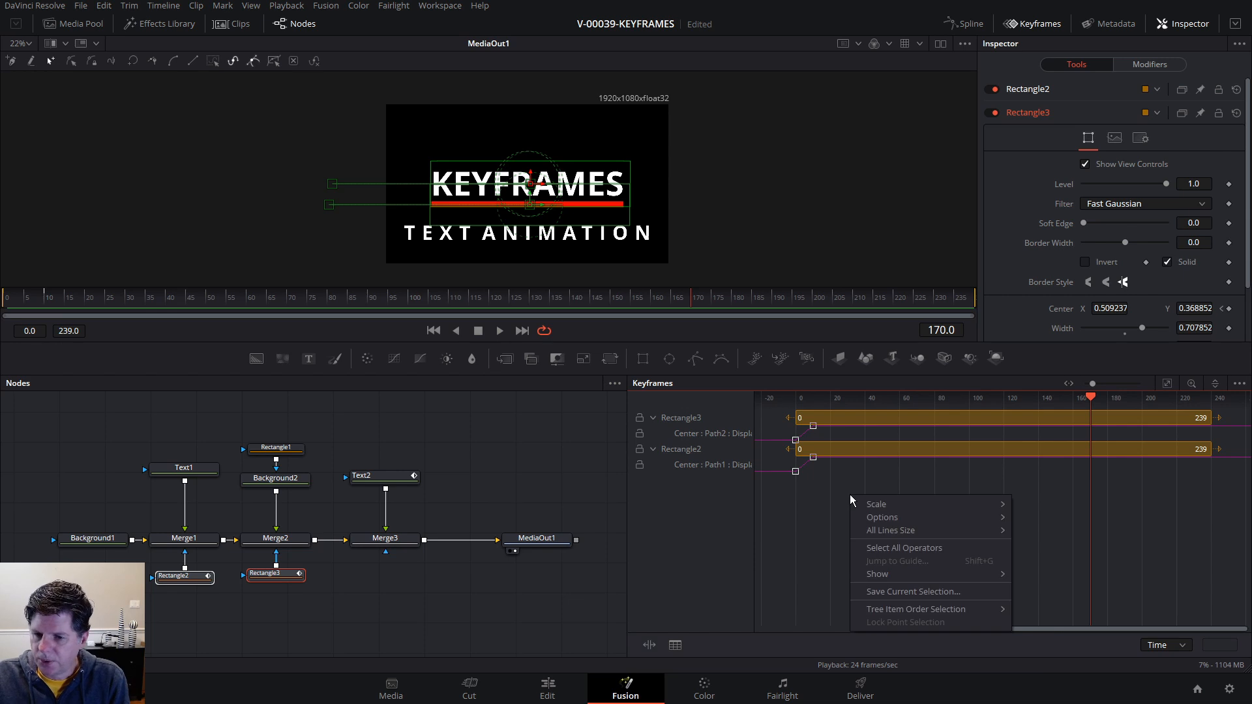
mouse_move(915, 539)
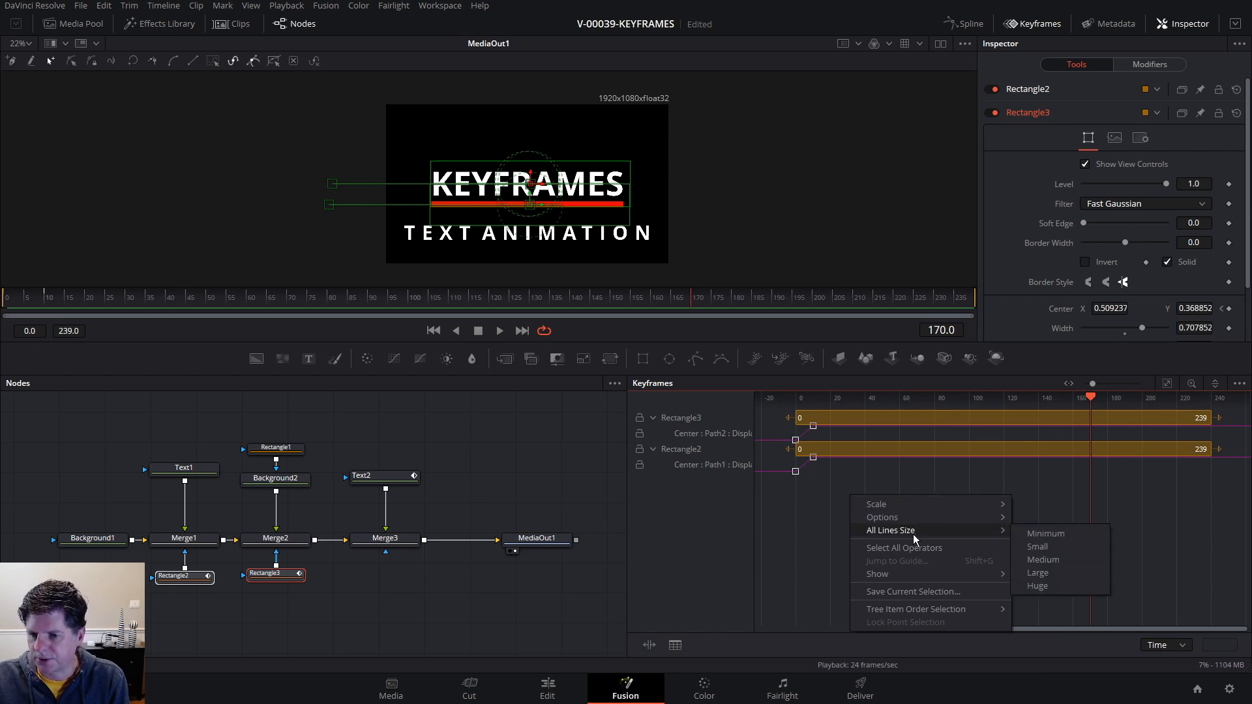
click(1043, 567)
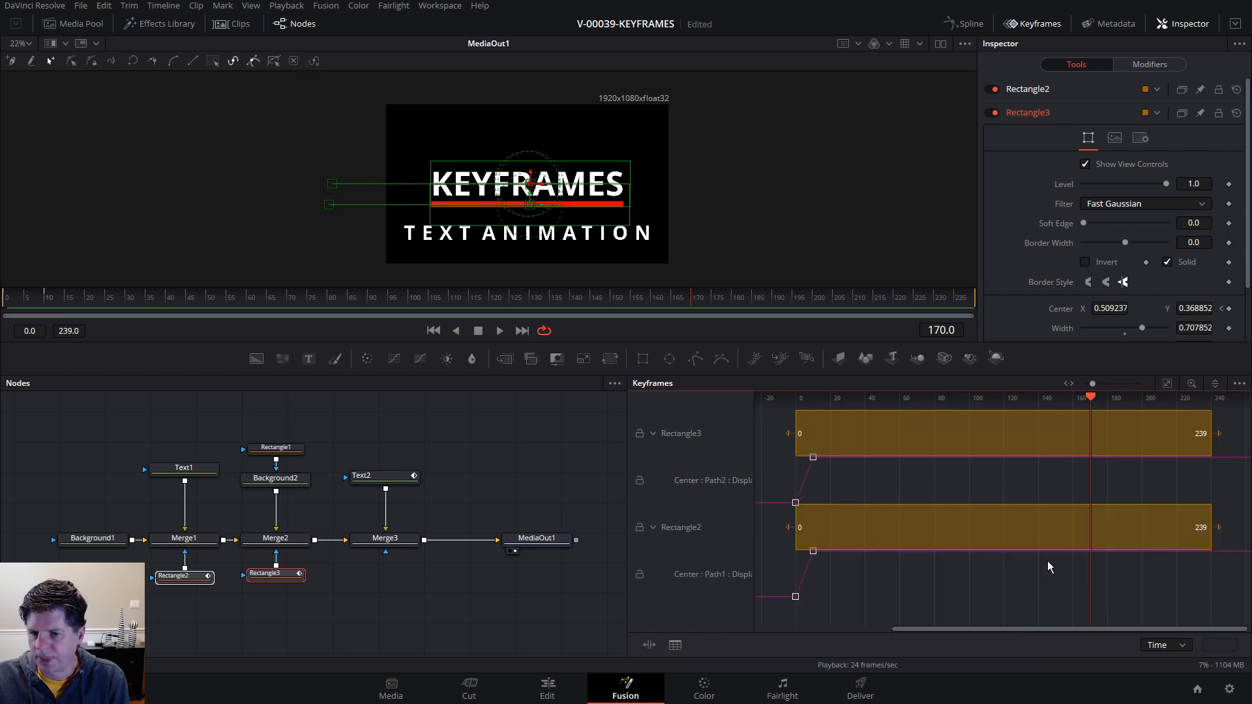
- Play the animation from frame 0 and park the playhead at frame 28
click(3, 298)
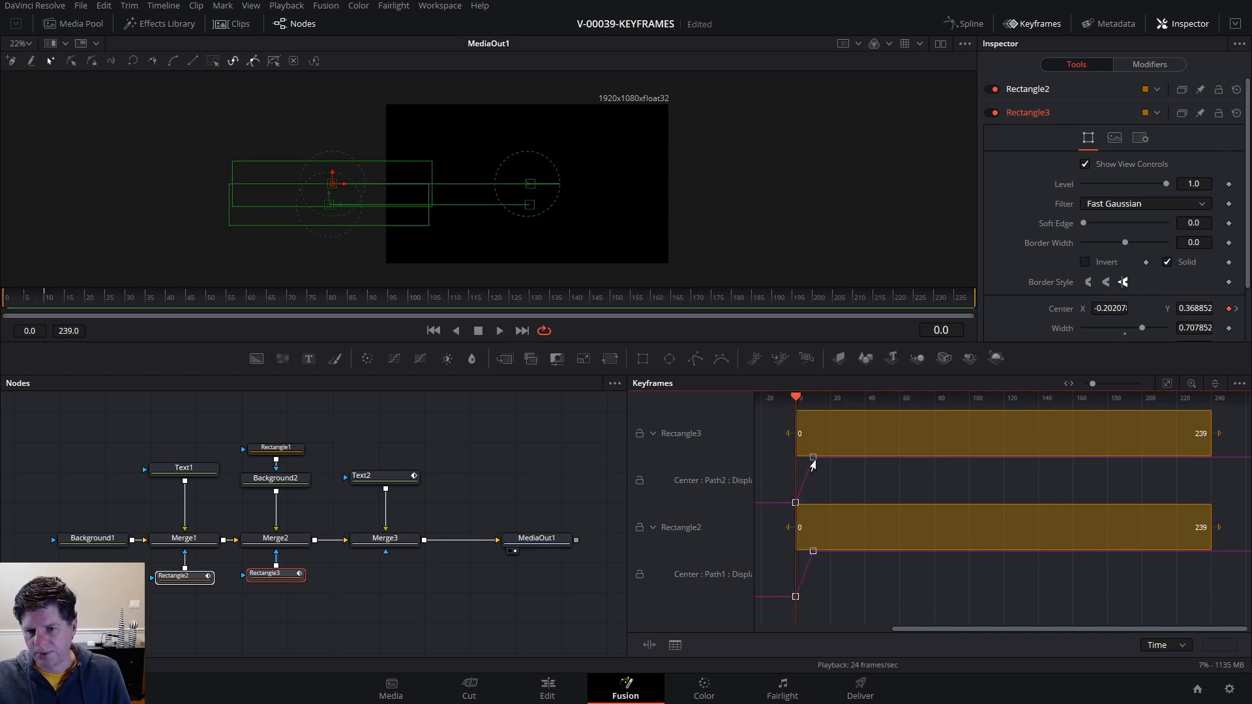
key(space)
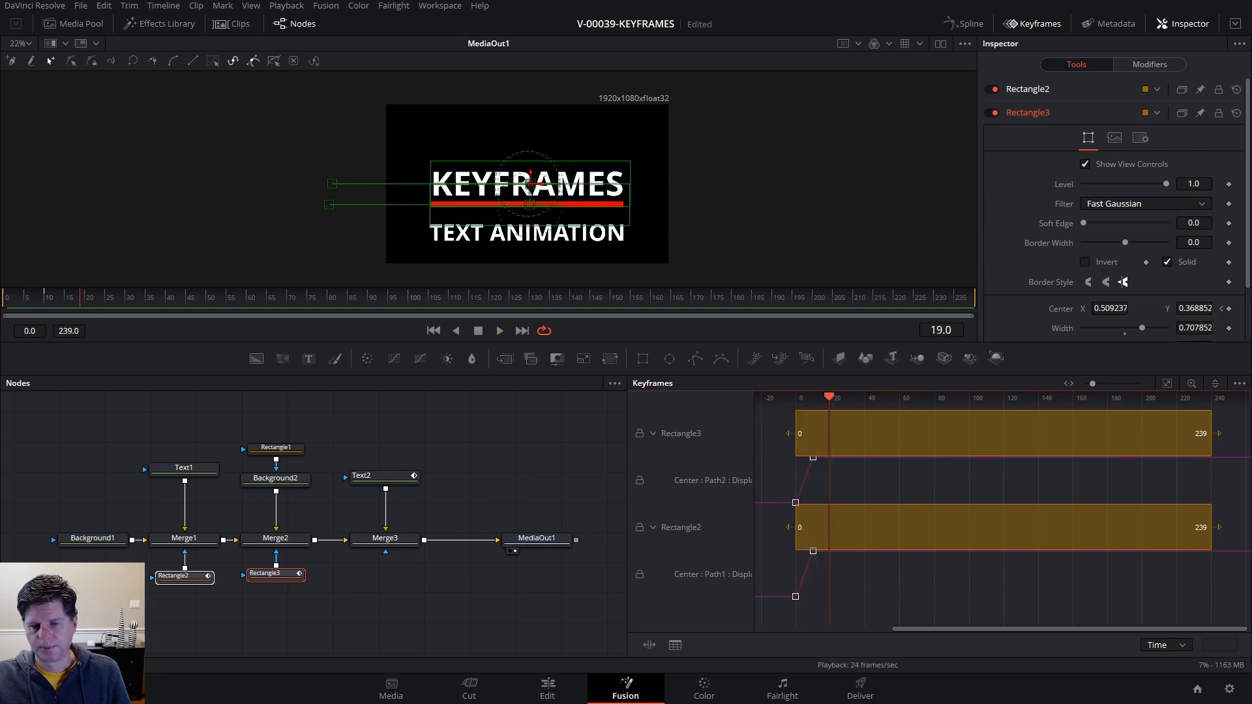
mouse_move(829, 397)
mouse_down()
mouse_move(785, 402)
mouse_move(846, 405)
mouse_up()
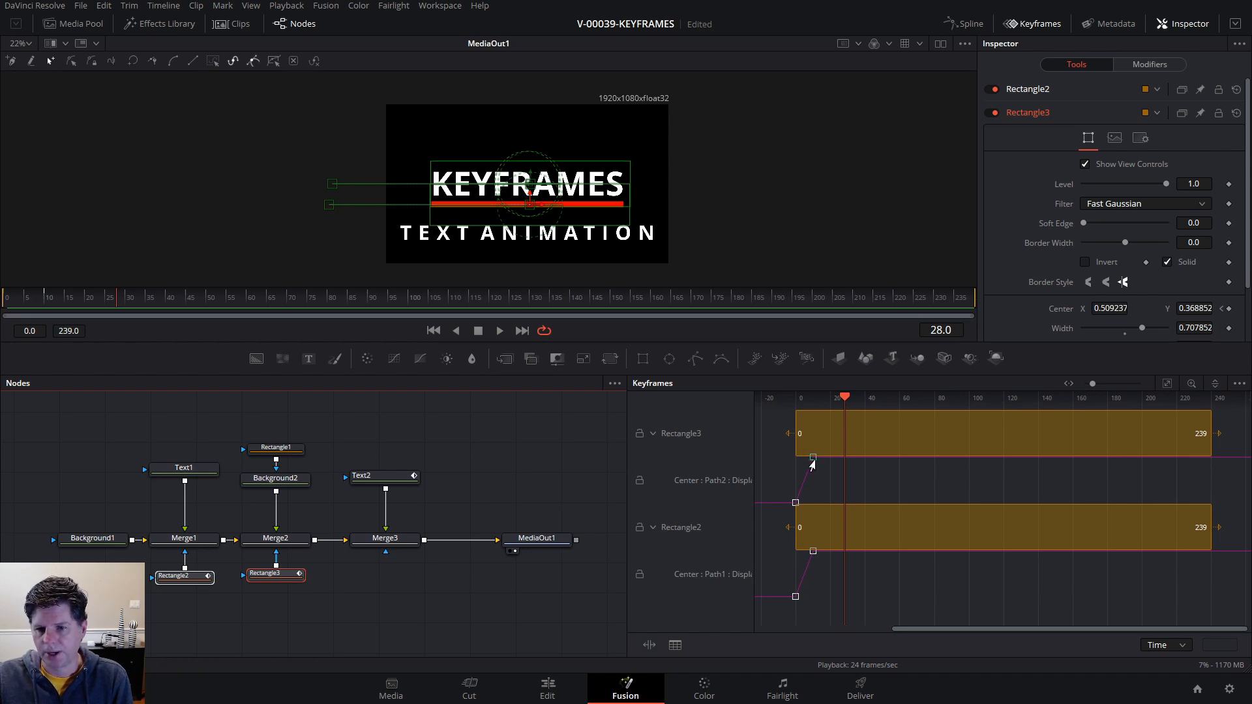
- Retime Rectangle3's Center keyframes to start at about frame 8 and end at frame 23, checking the motion with playback
drag(812, 464, 839, 463)
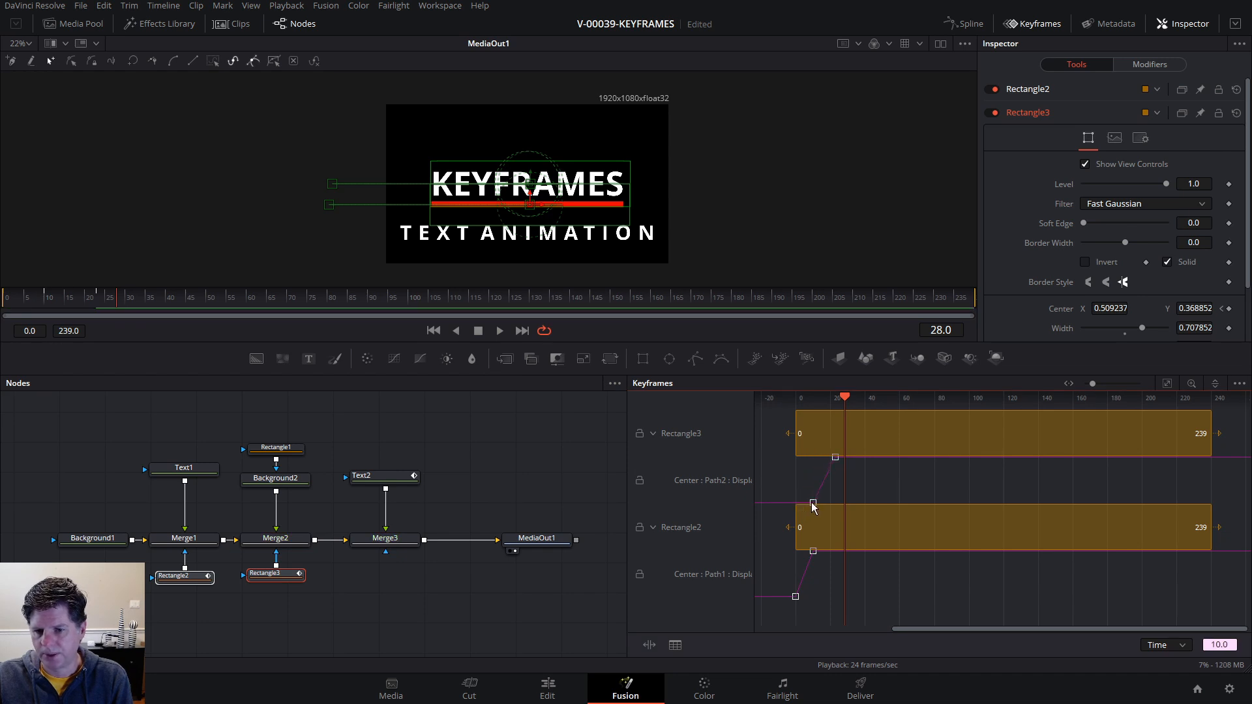
drag(835, 458, 830, 458)
click(793, 398)
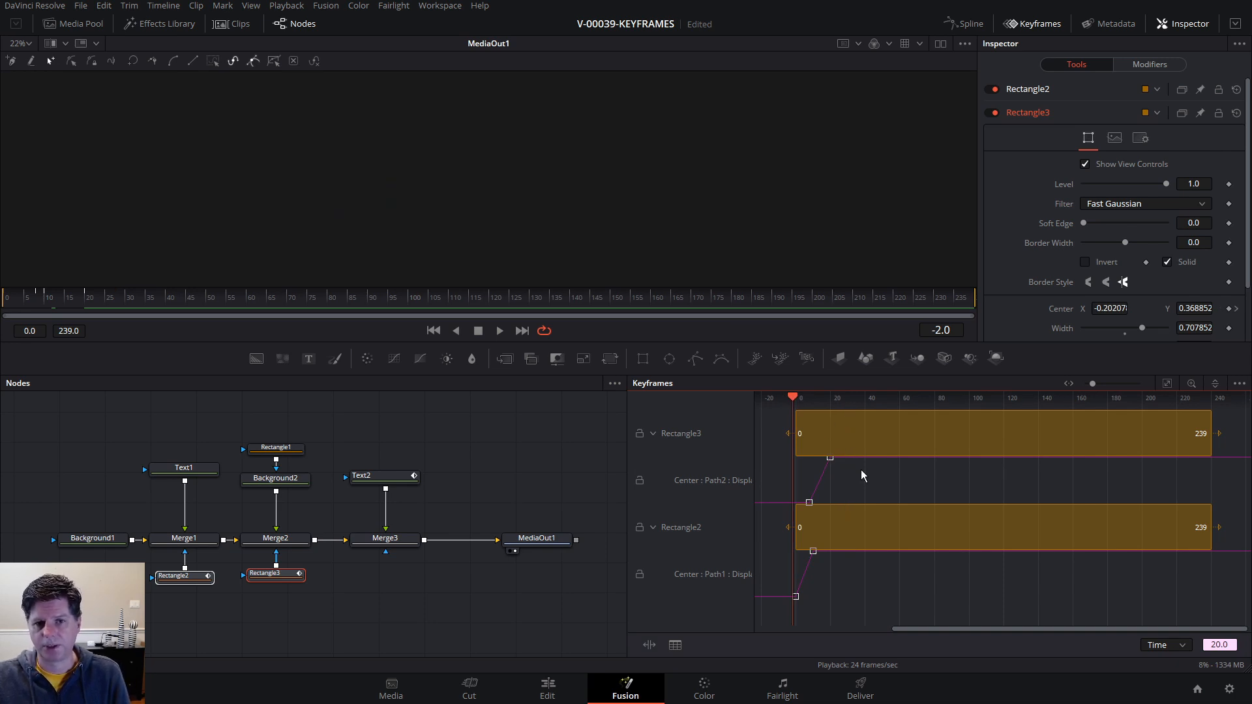
key(space)
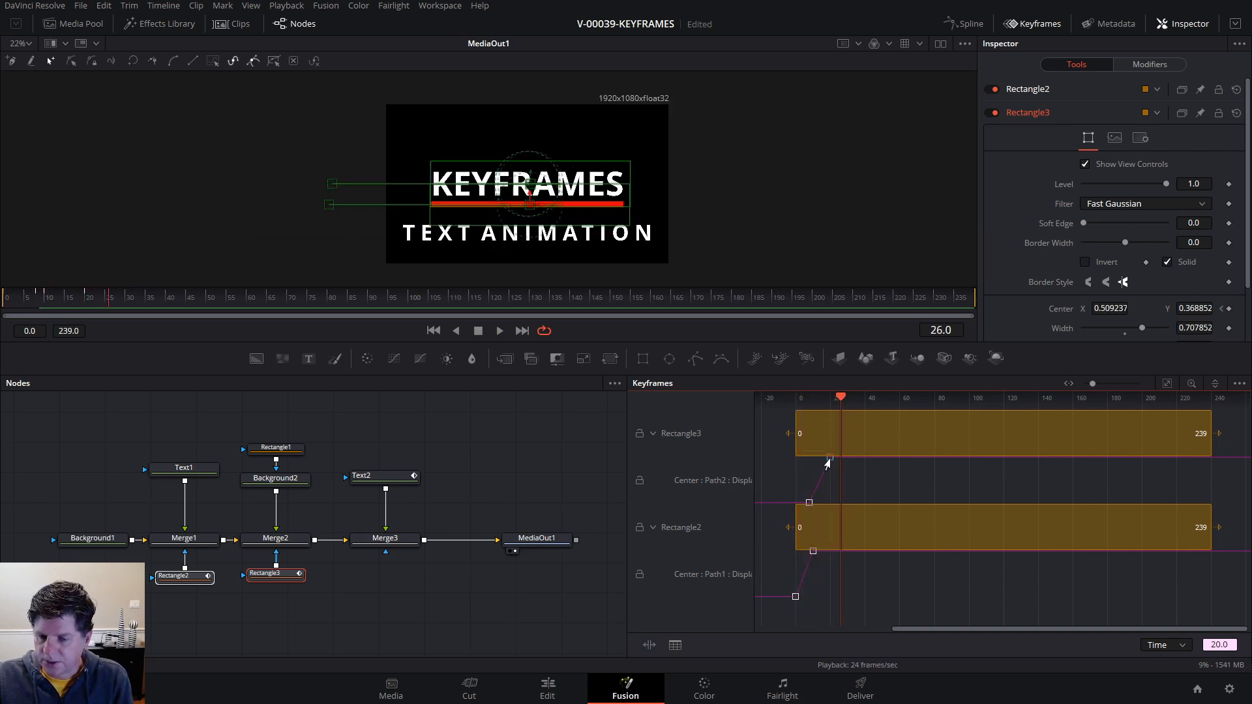
drag(829, 457, 835, 457)
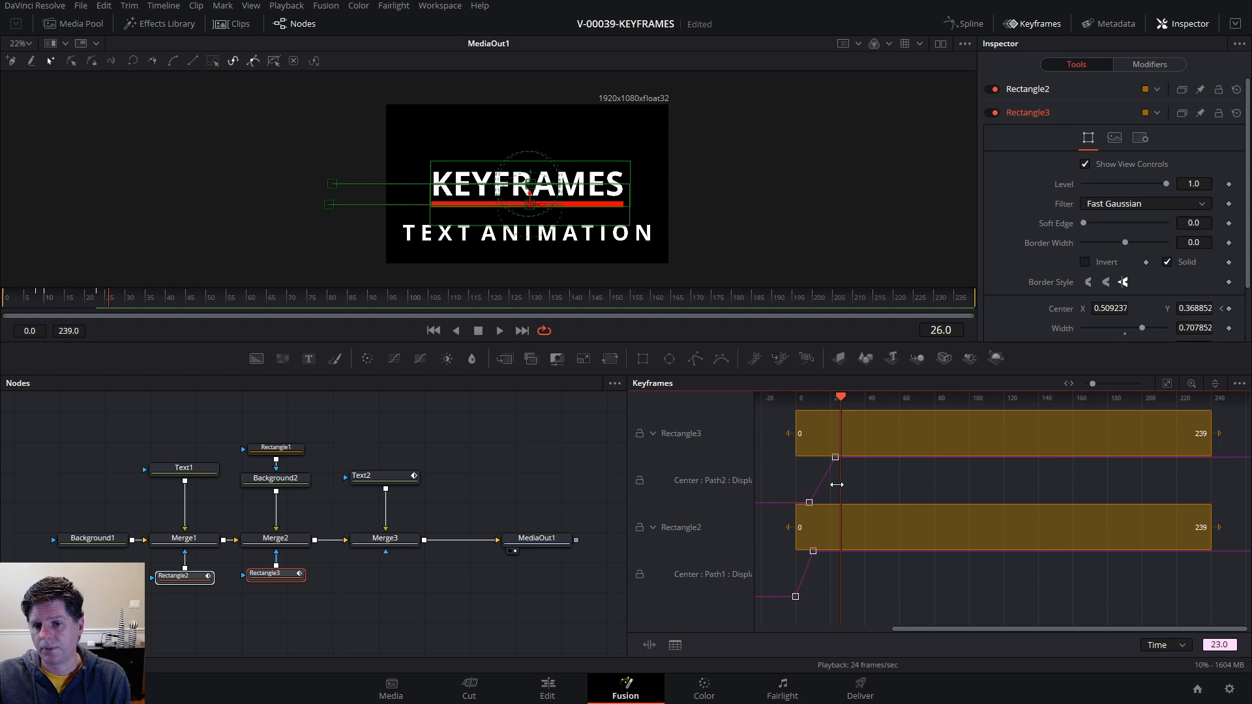
click(878, 482)
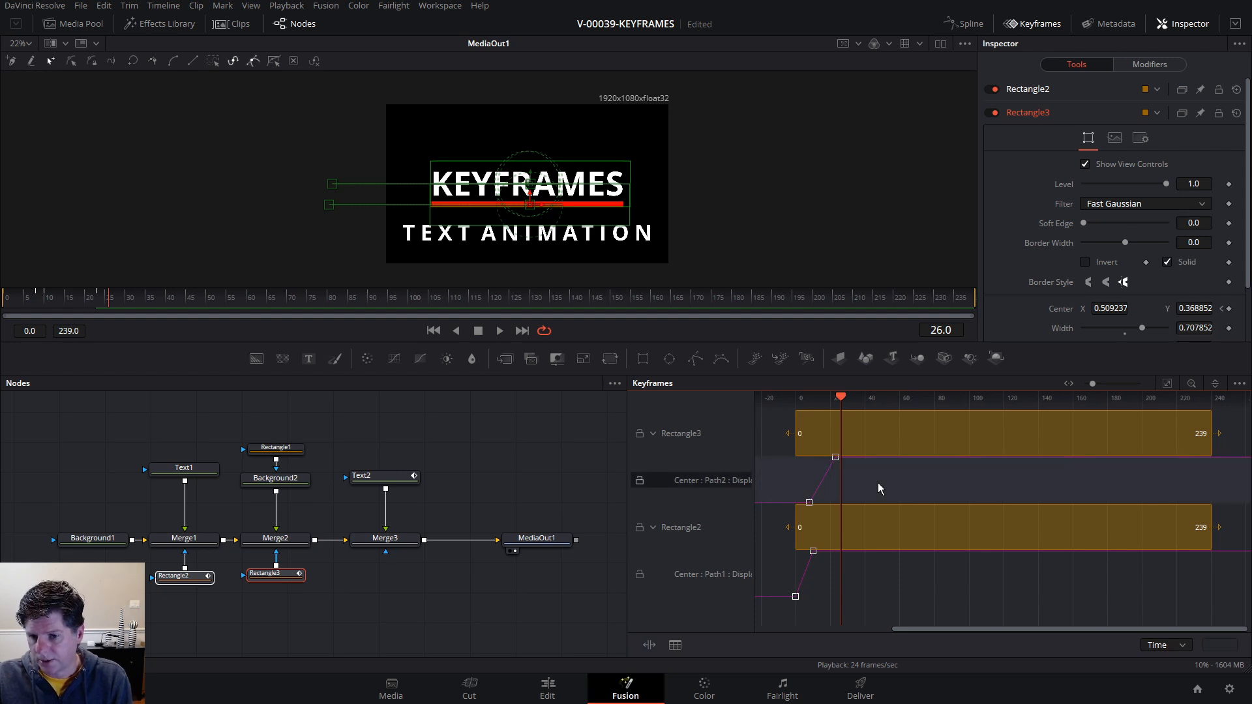
mouse_move(855, 483)
mouse_down()
mouse_move(961, 479)
mouse_move(856, 480)
mouse_up()
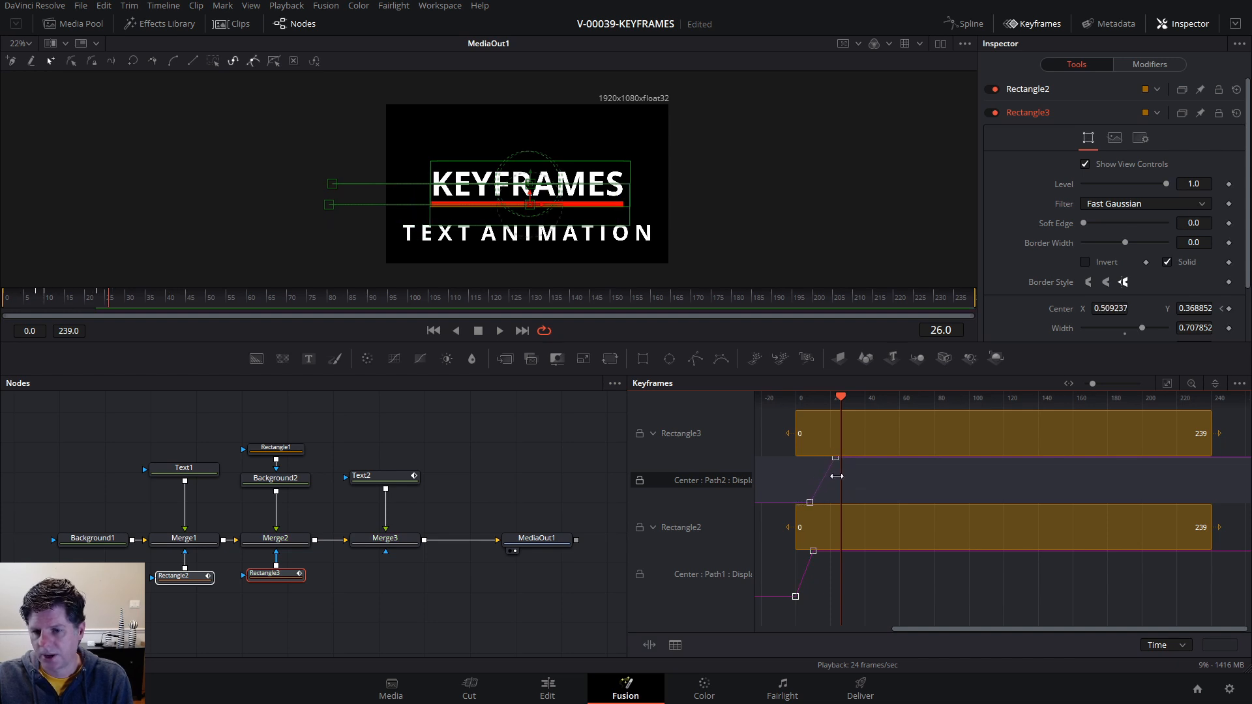
- Shift Rectangle2's Center keyframes together to about frames 23 and 33, and play back the result
click(765, 569)
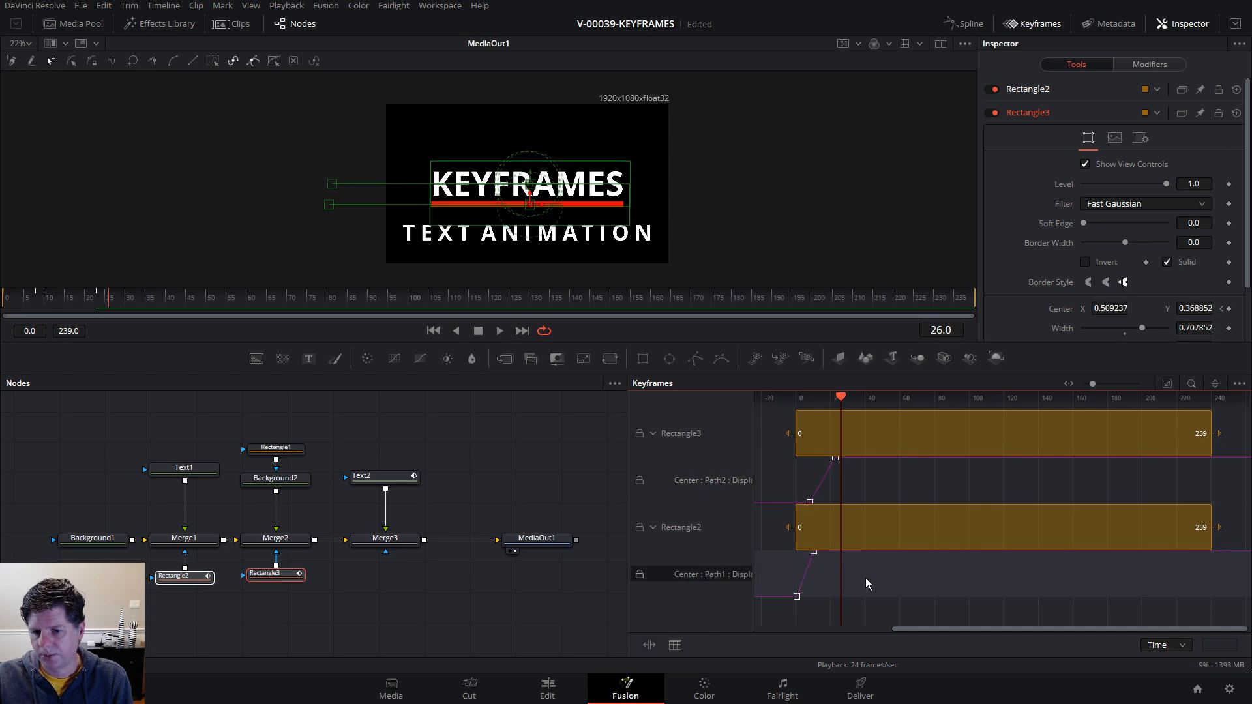
drag(866, 578, 905, 570)
drag(843, 417, 802, 401)
key(space)
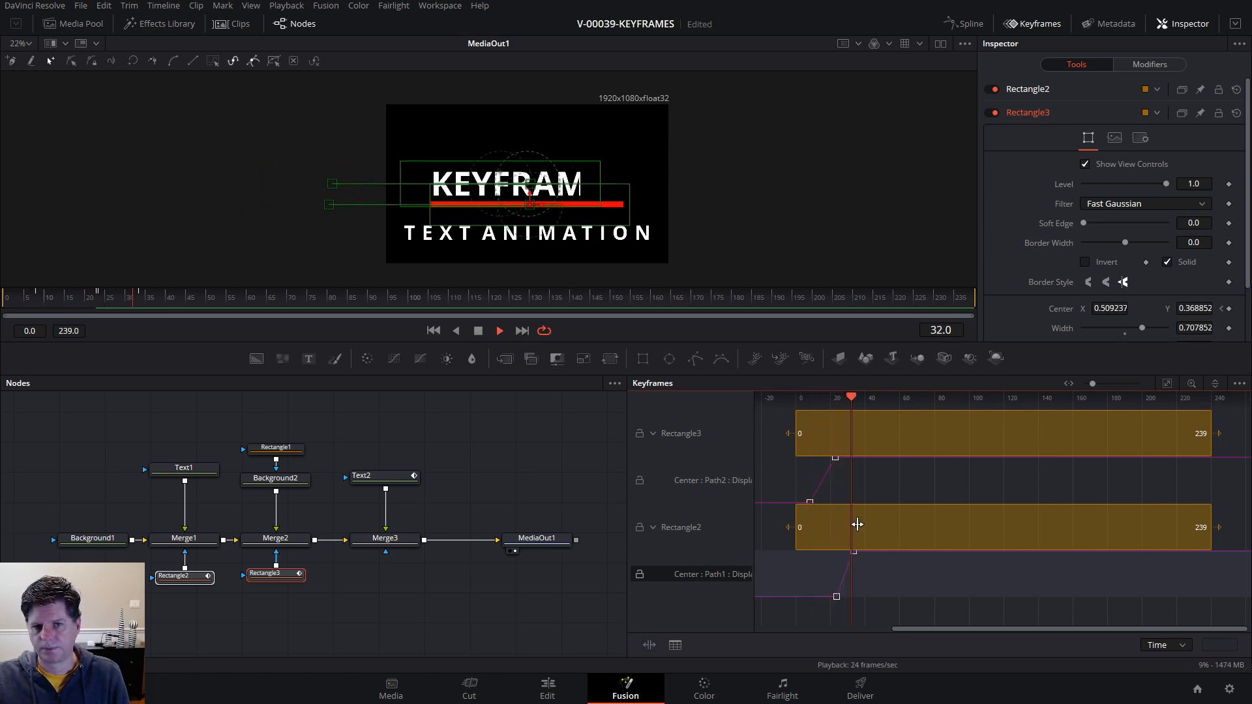
key(space)
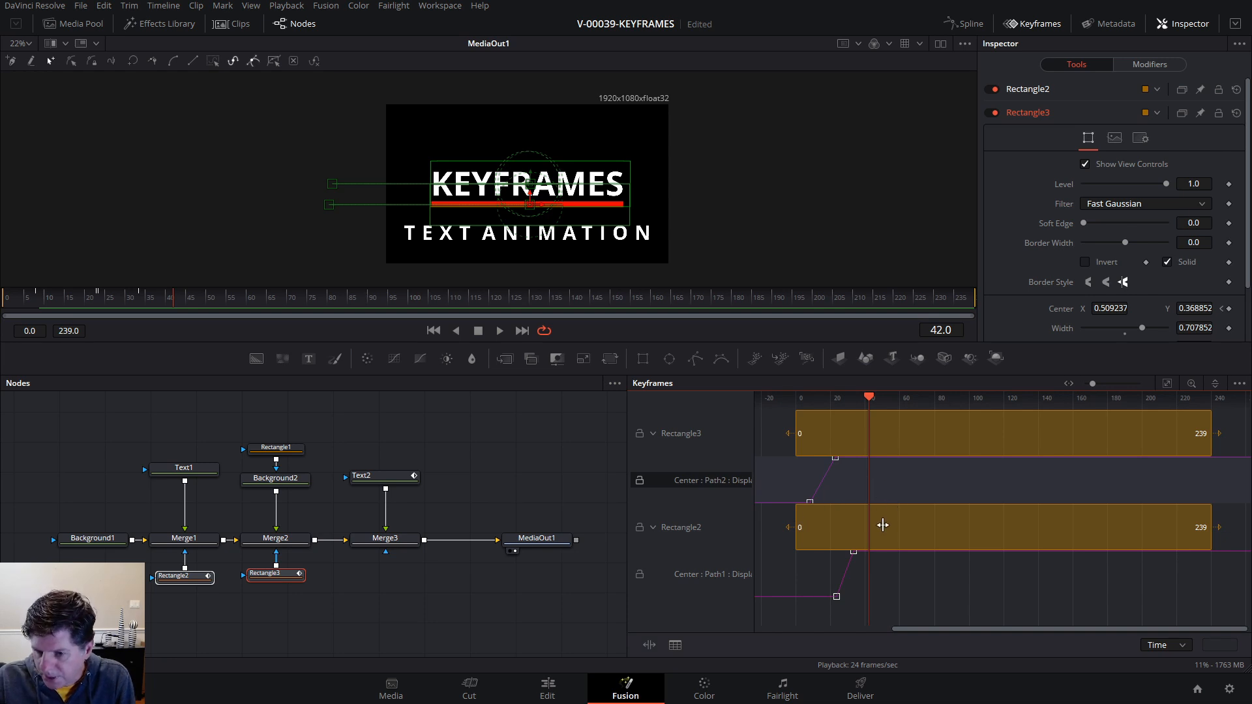
- Save the project and shift Rectangle3's Center keyframes together to about frames 13 and 28, nudging them frame by frame
key(ctrl+s)
mouse_move(836, 478)
mouse_down()
mouse_move(930, 478)
mouse_move(852, 480)
mouse_up()
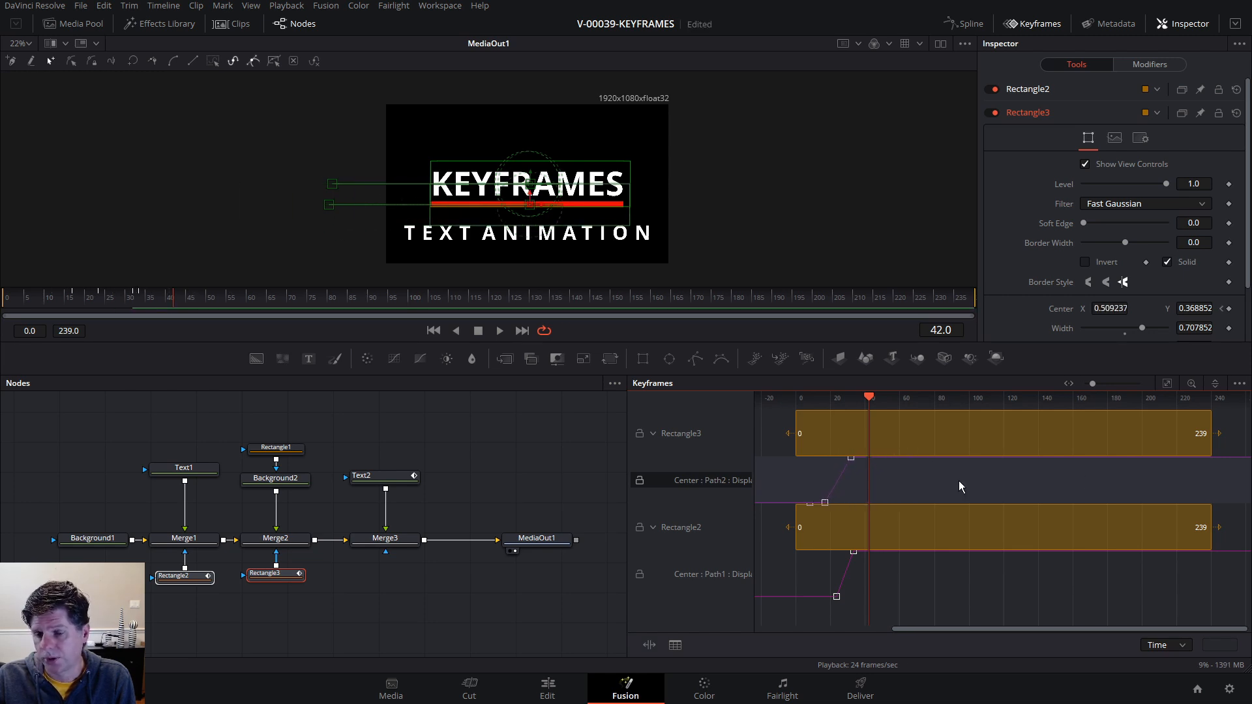
key(Left)
key(Left)
key(Left)
key(Left)
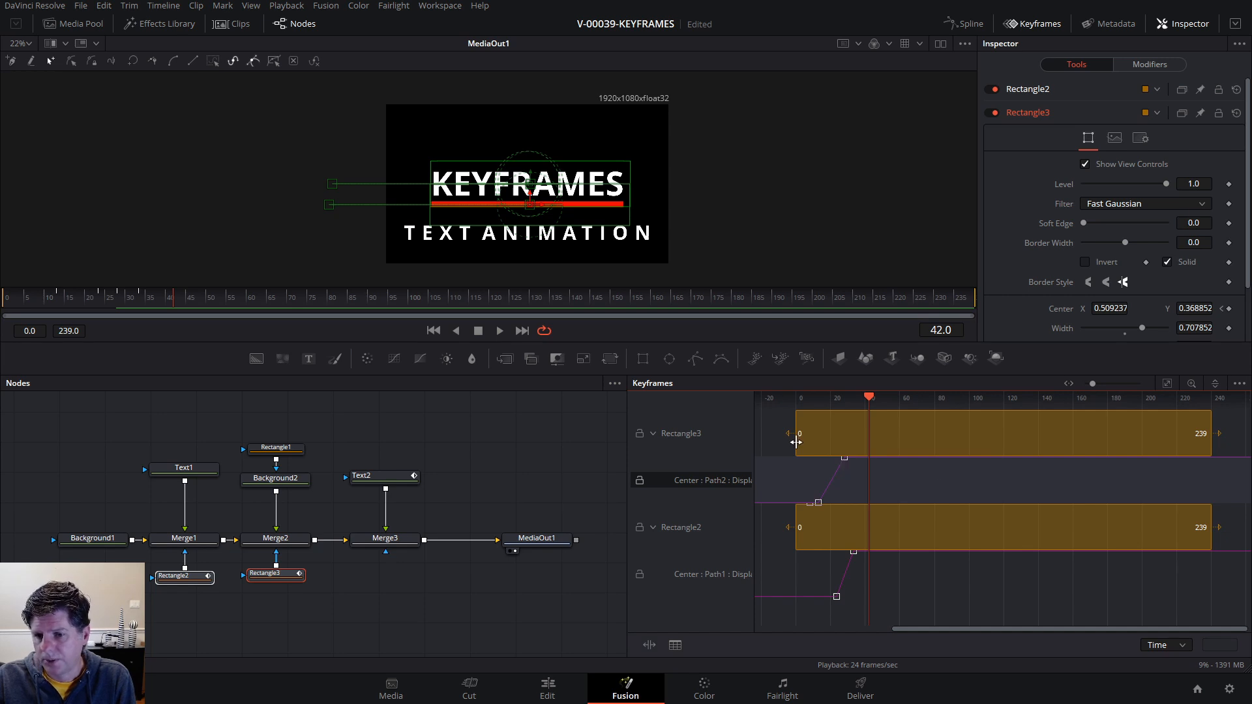
- Stretch Rectangle3's mask movement to run from frame 12 to frame 40, and play back the slower reveal
click(776, 432)
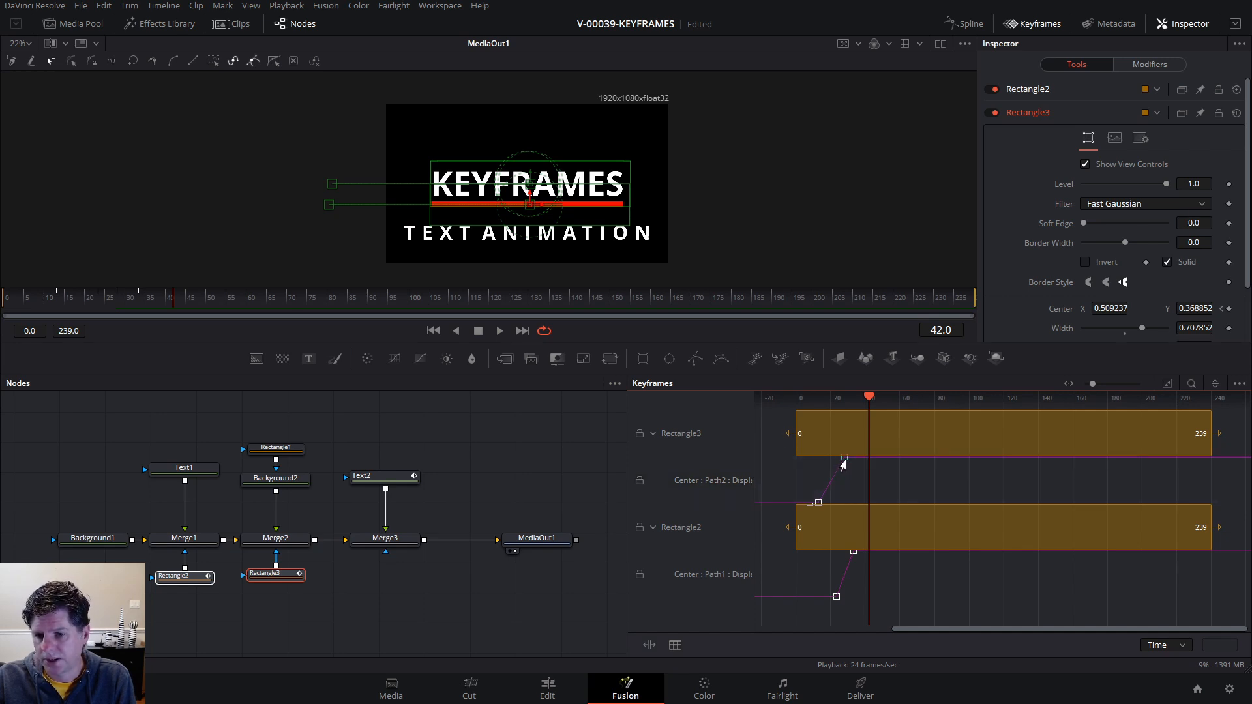
drag(844, 458, 868, 458)
click(817, 504)
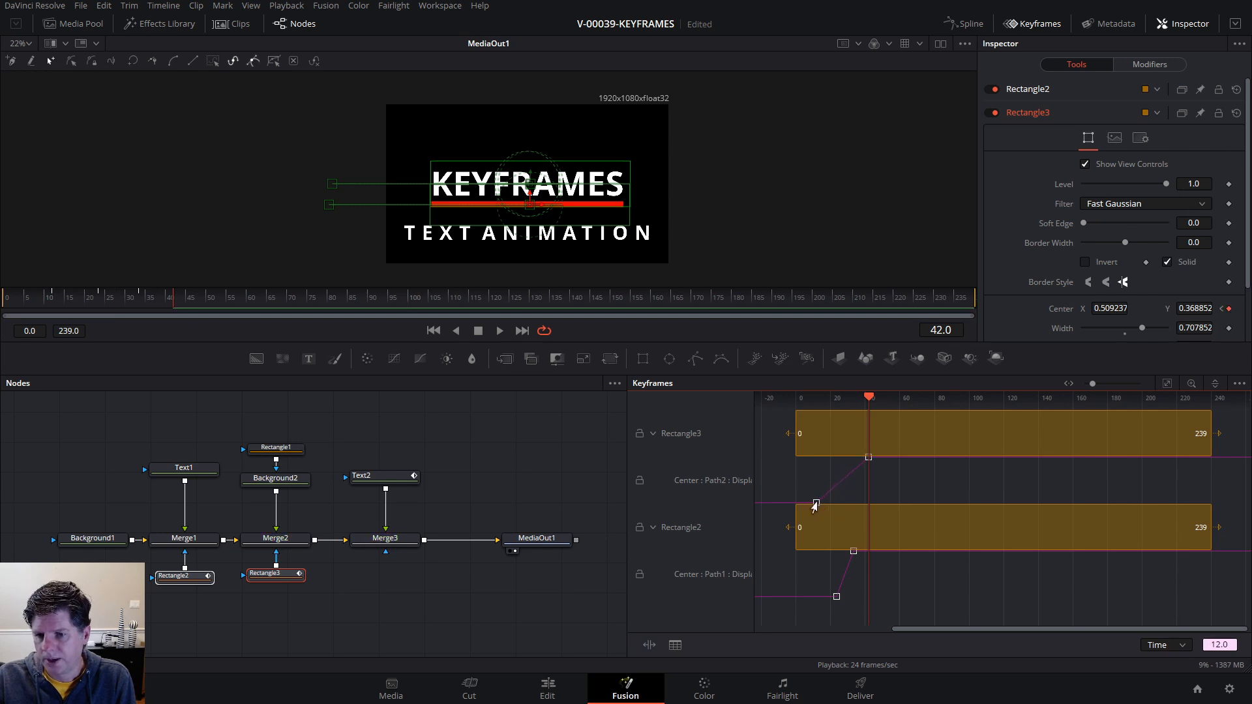
mouse_move(865, 405)
mouse_down()
mouse_move(820, 404)
mouse_move(855, 399)
mouse_up()
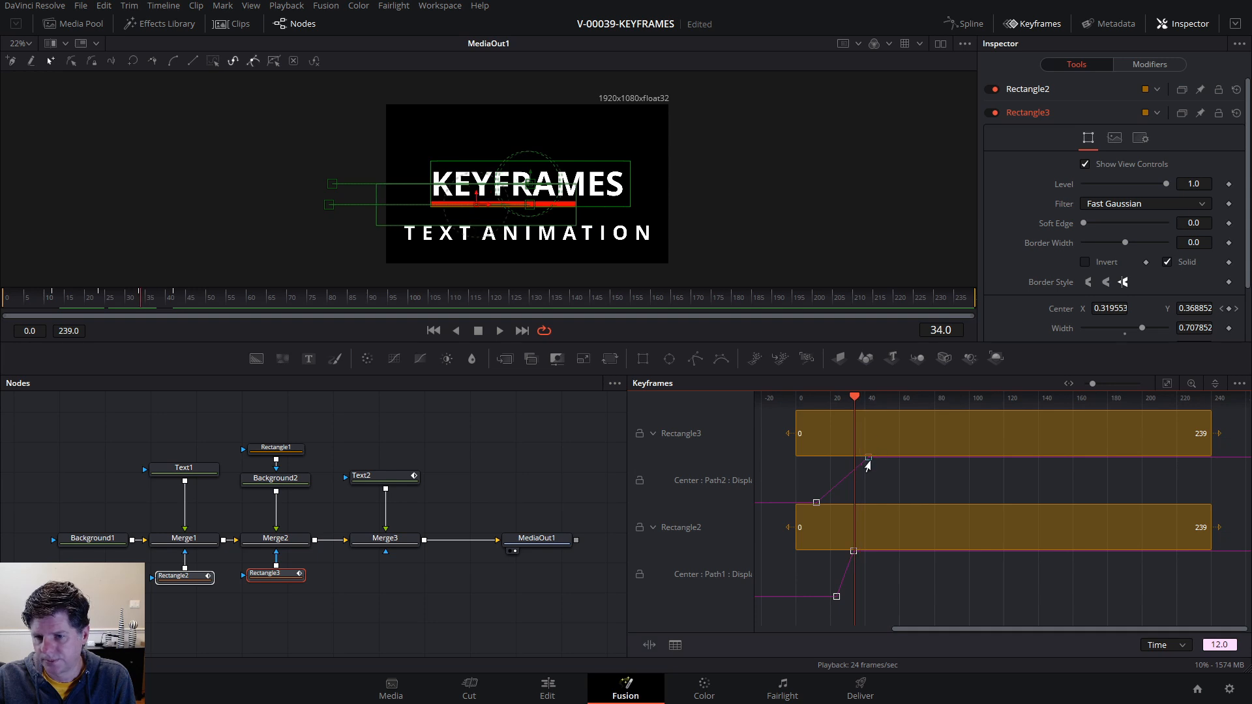
drag(868, 457, 865, 457)
drag(854, 399, 819, 399)
key(space)
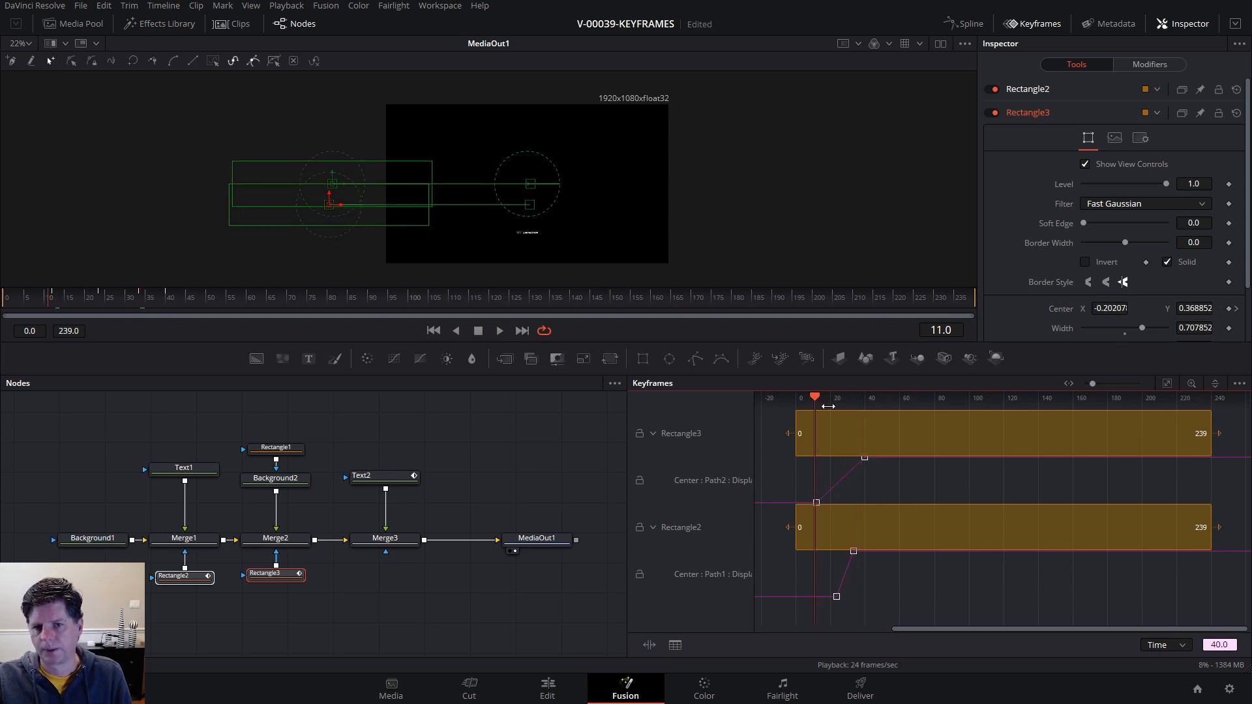
key(space)
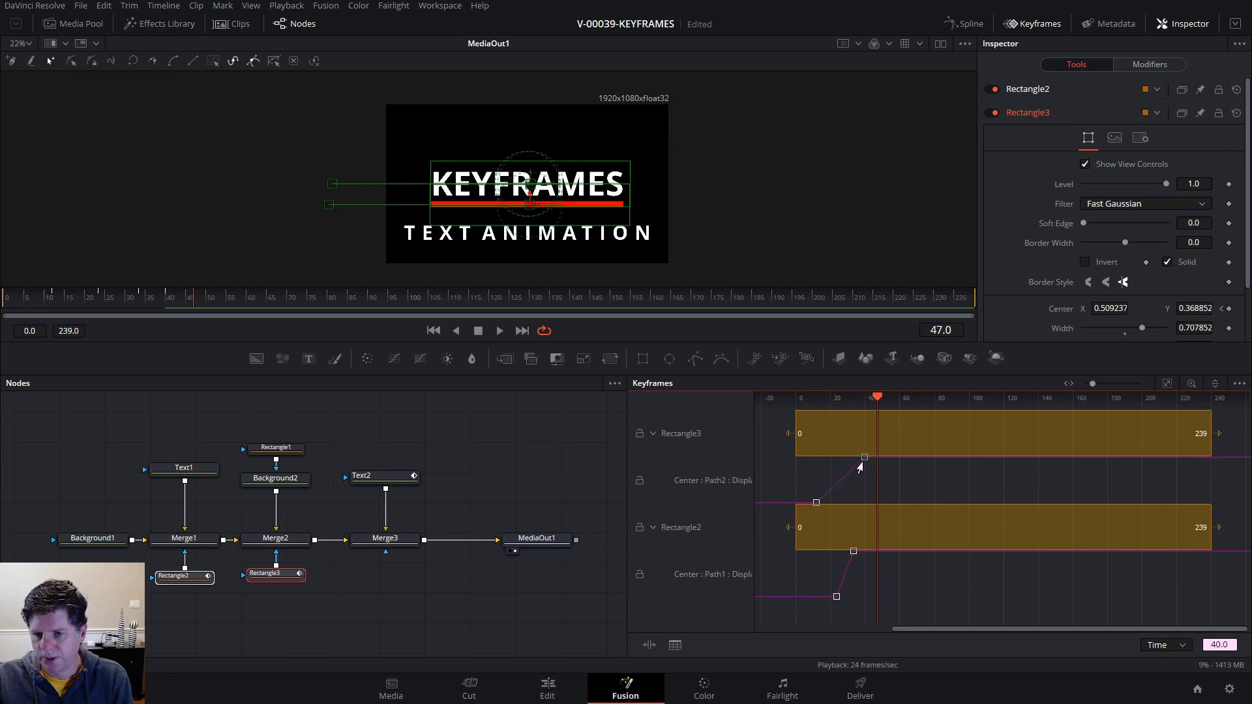
- Nudge Rectangle2's Center keyframes together to about frames 24 and 34
click(901, 564)
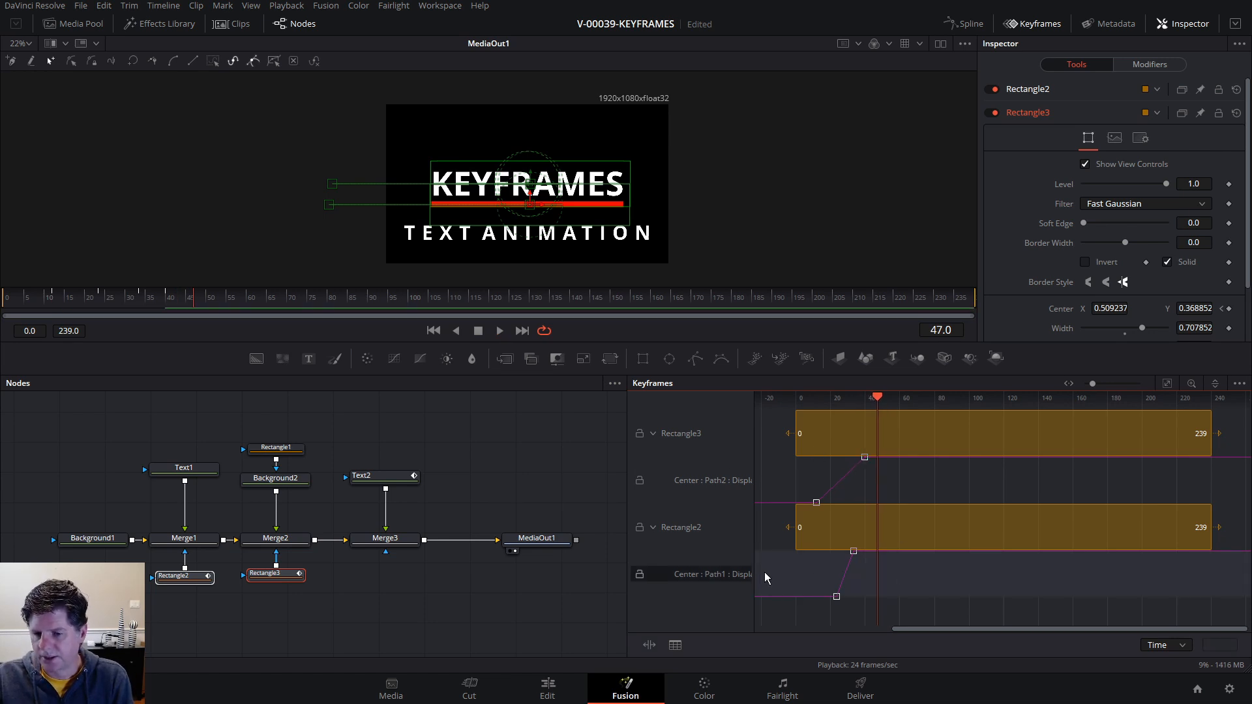
mouse_move(890, 577)
mouse_down()
mouse_move(942, 576)
mouse_move(892, 578)
mouse_up()
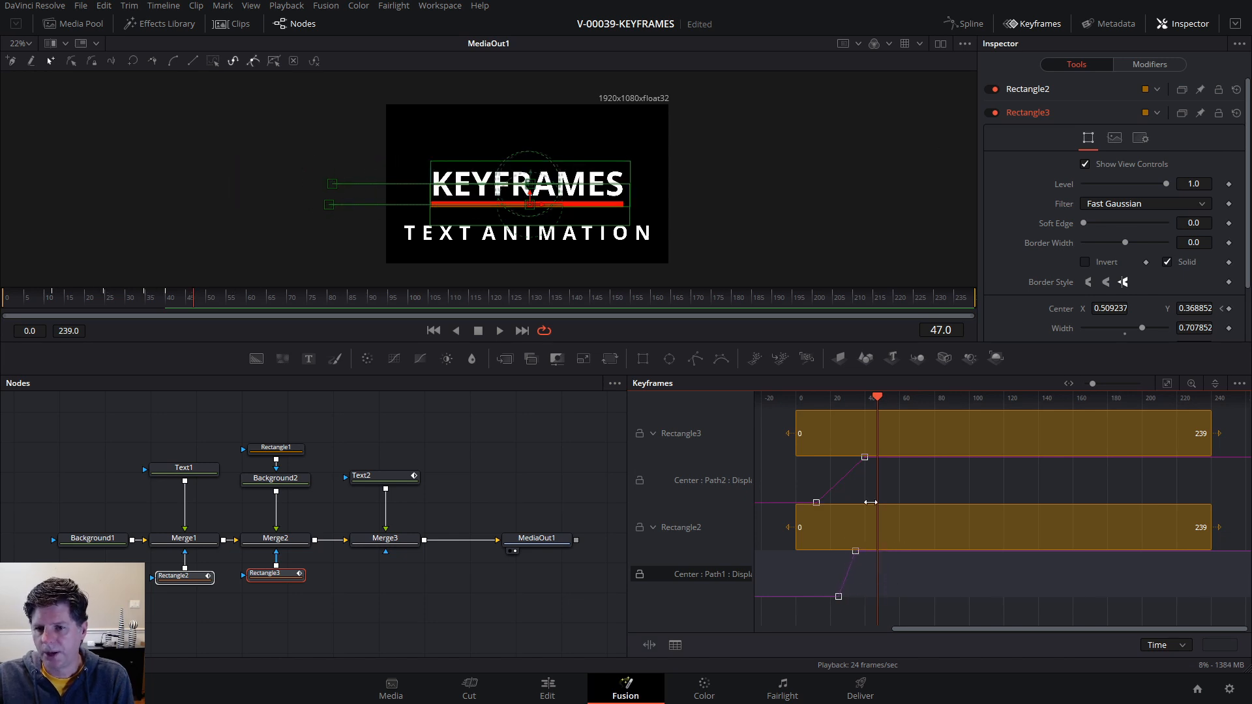
- Apply Flat interpolation to the end and start keyframes of Rectangle3's Center path
right_click(864, 459)
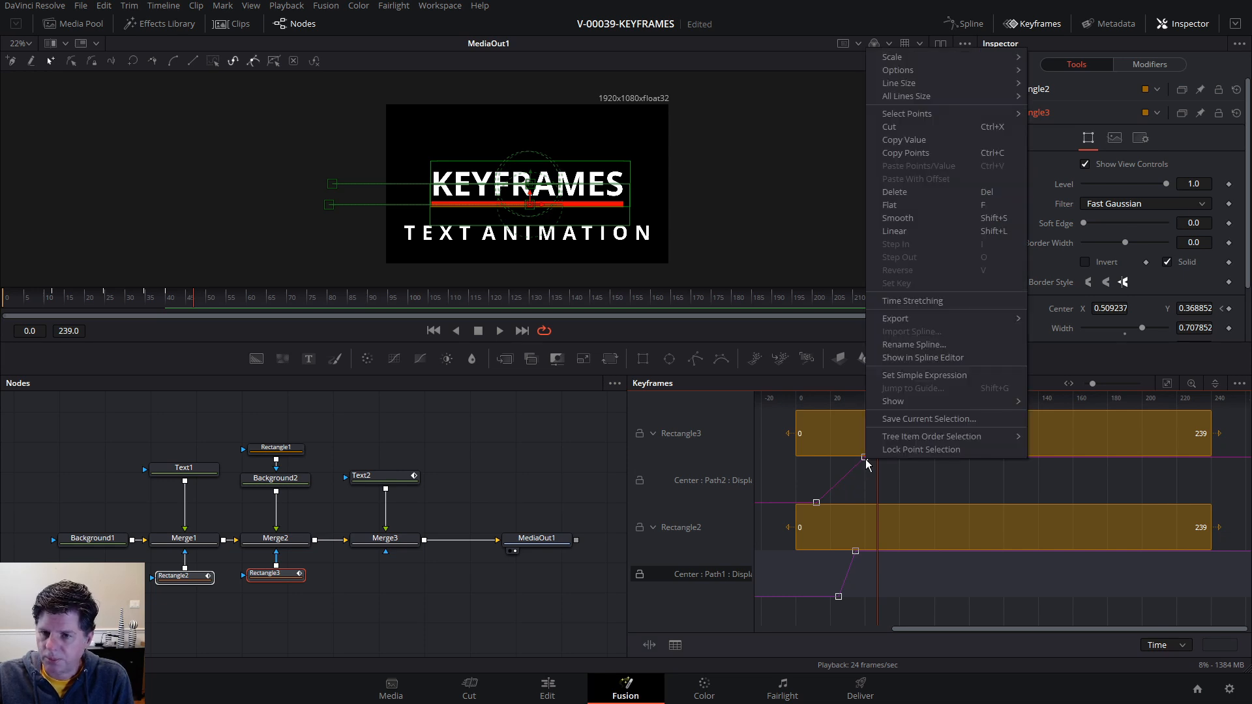
click(904, 206)
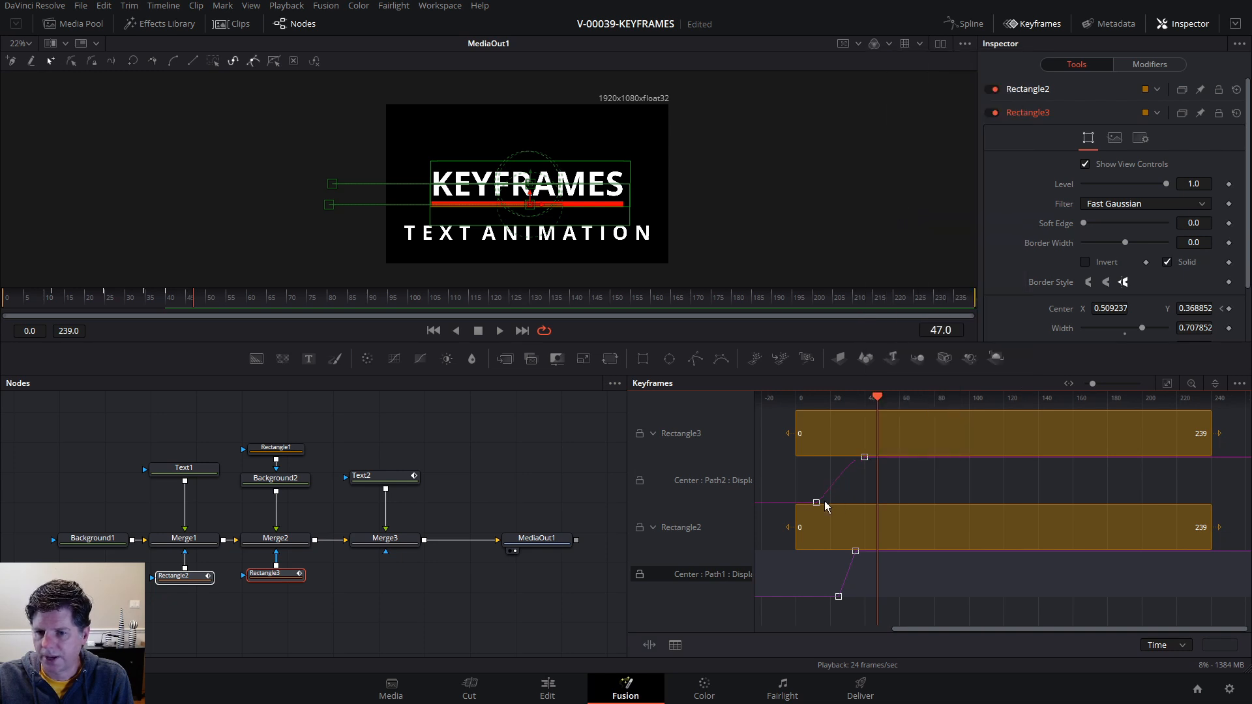
right_click(815, 506)
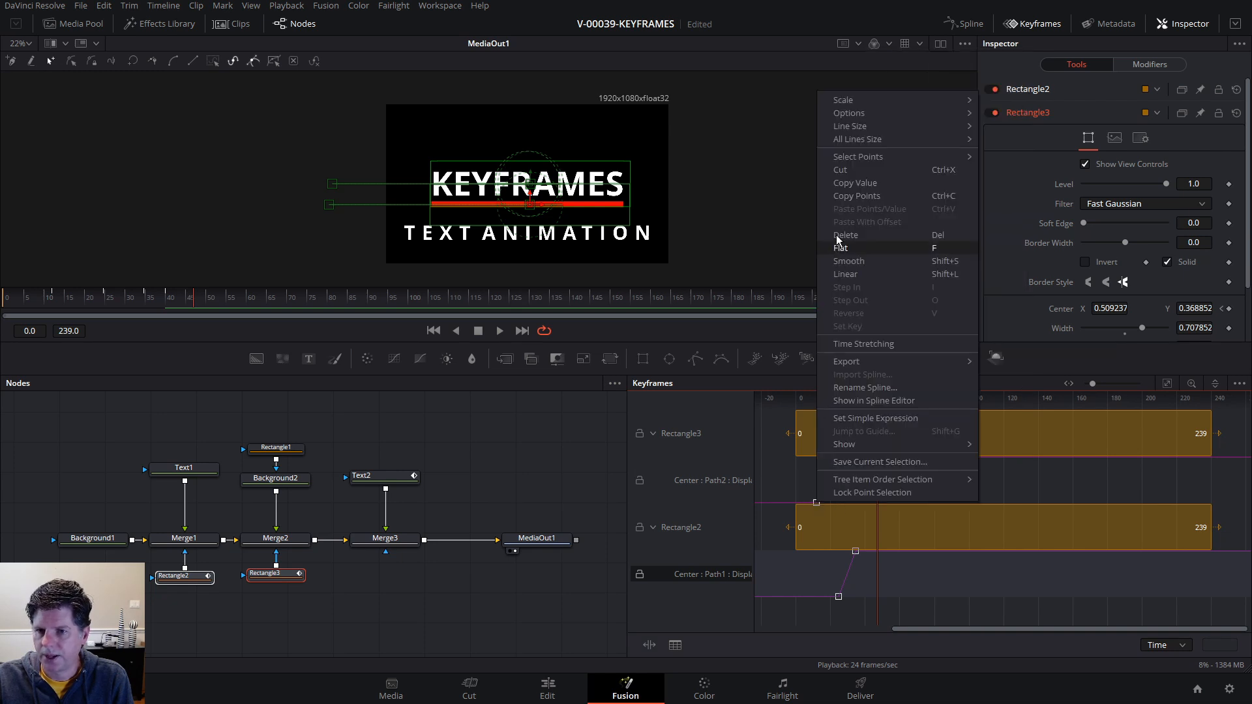
click(858, 249)
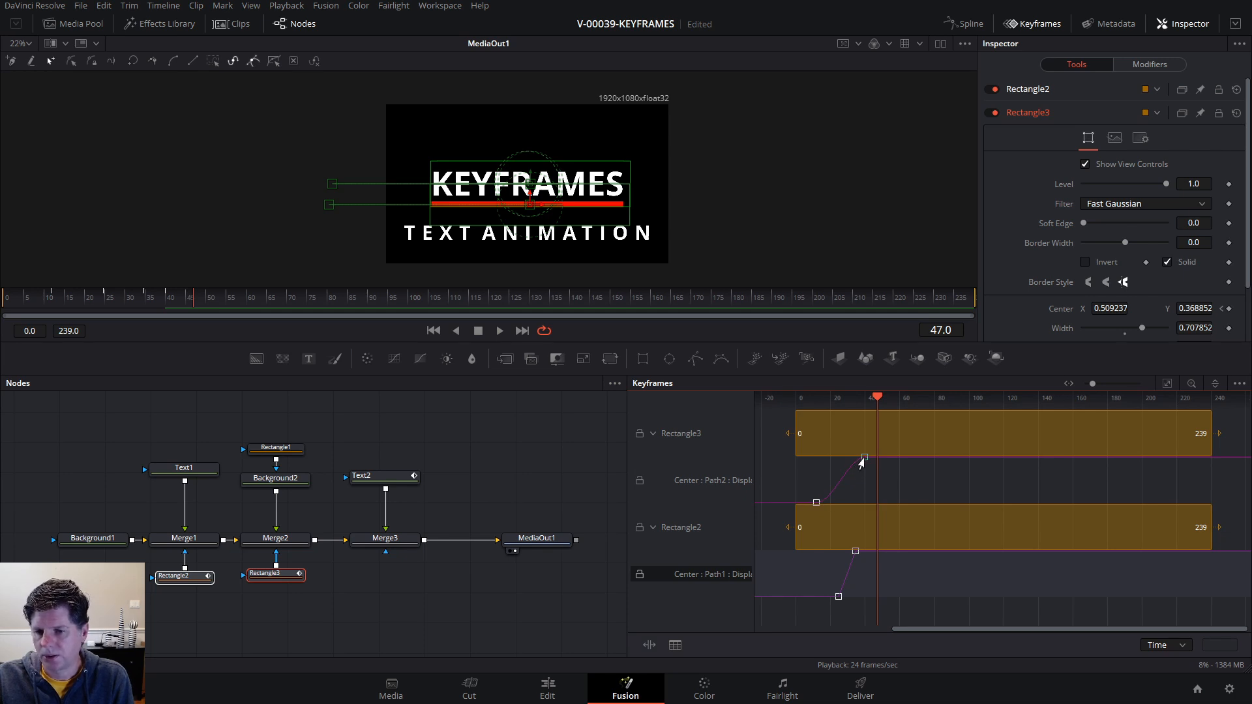
- Select the Center keyframes of Rectangle3 and Rectangle2 together to ease both mask movements, and play back the animation
drag(903, 620, 800, 436)
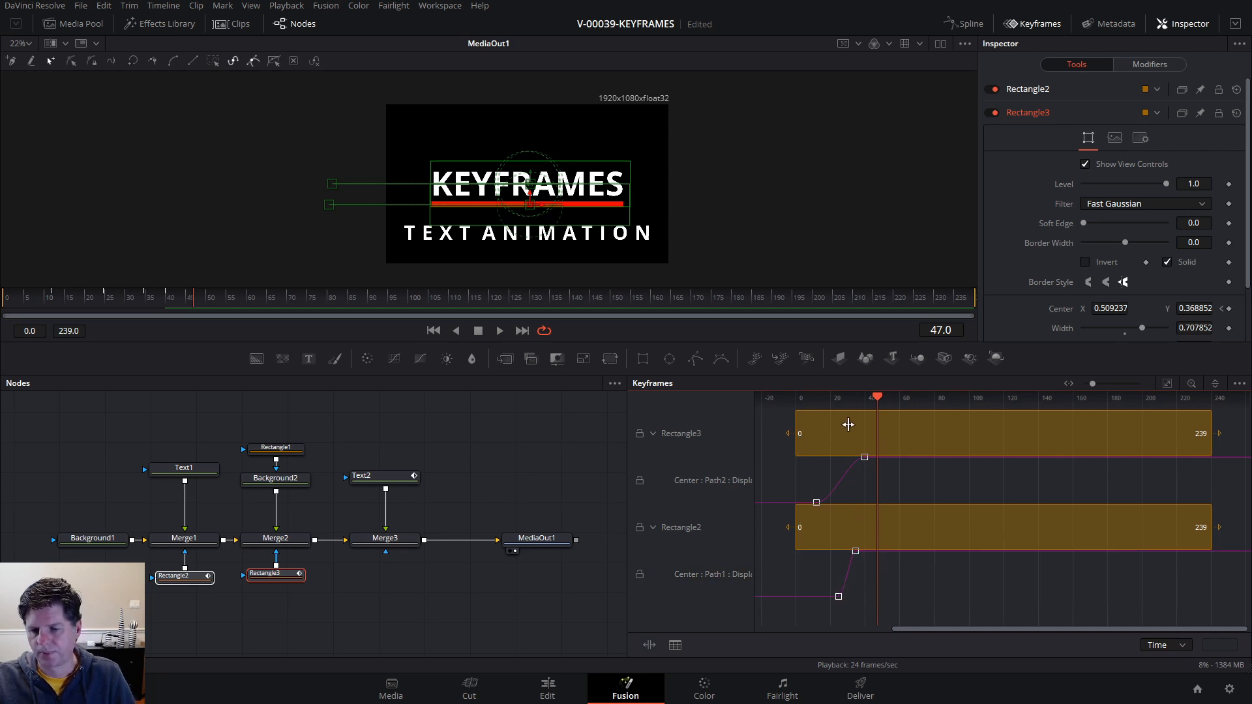
key(space)
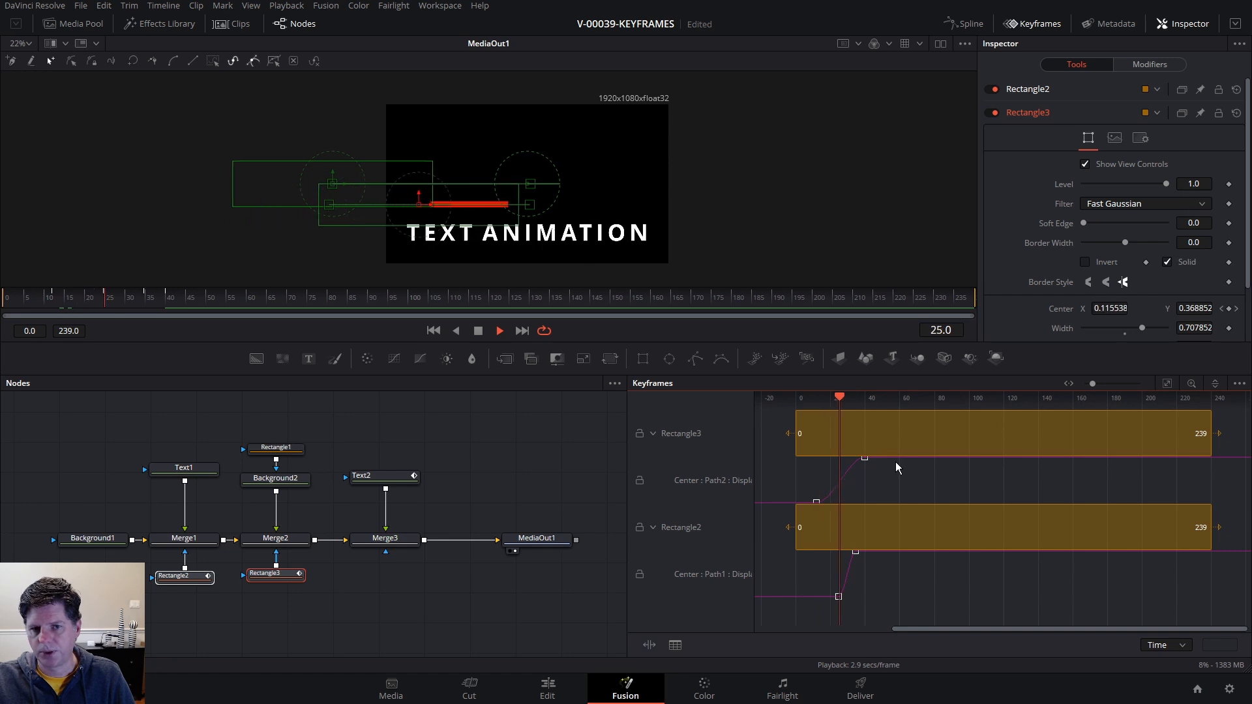
key(space)
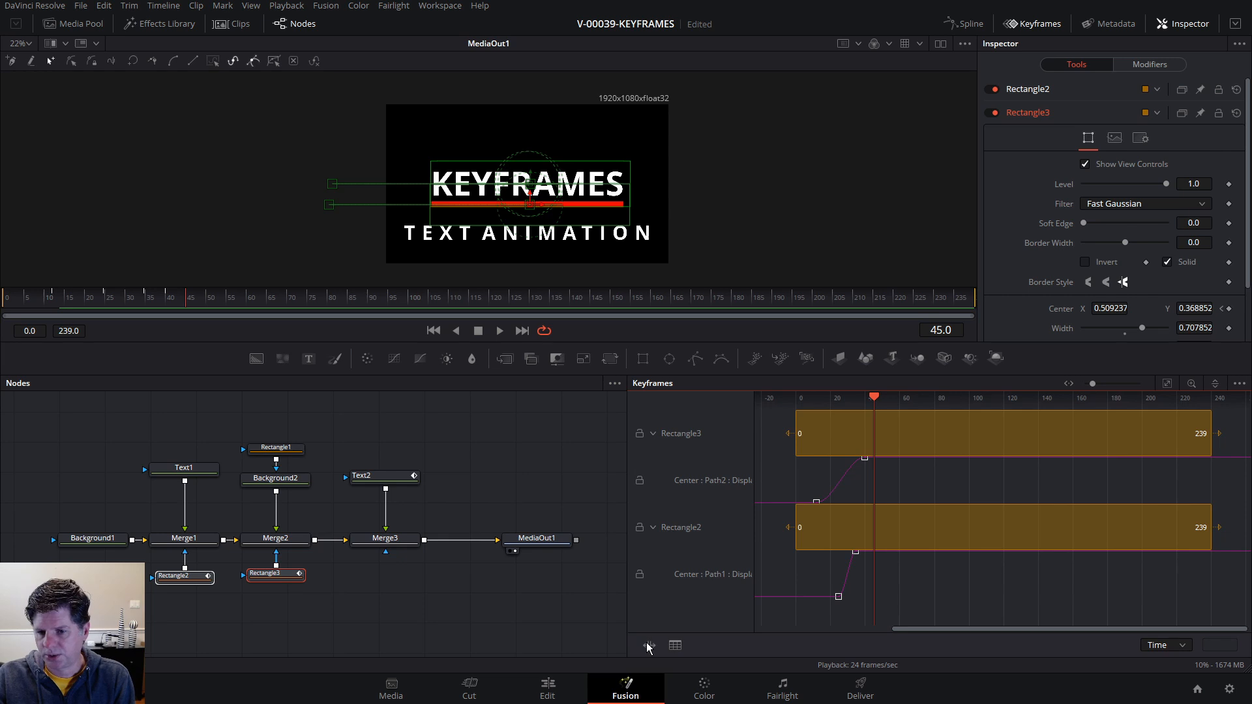
- Mark a time-stretch region around both masks' Center keyframes, extend its end to about frame 110, and play back the animation
drag(899, 615, 804, 457)
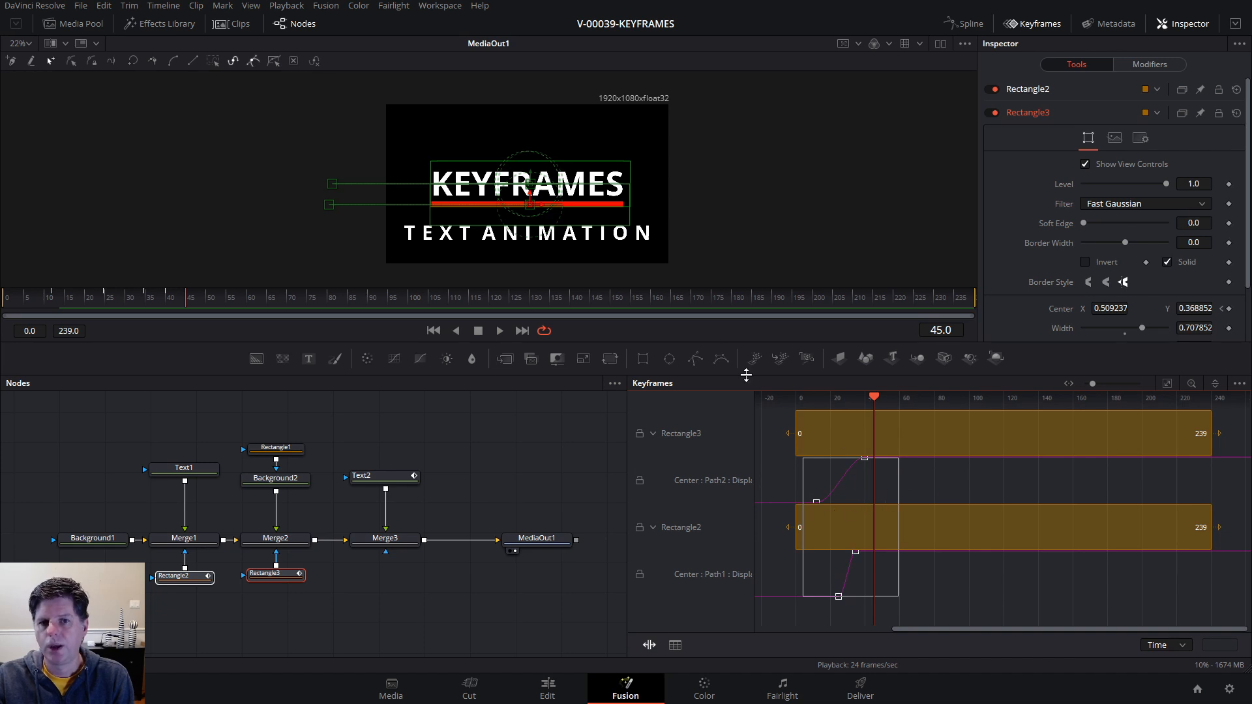
drag(900, 532, 986, 533)
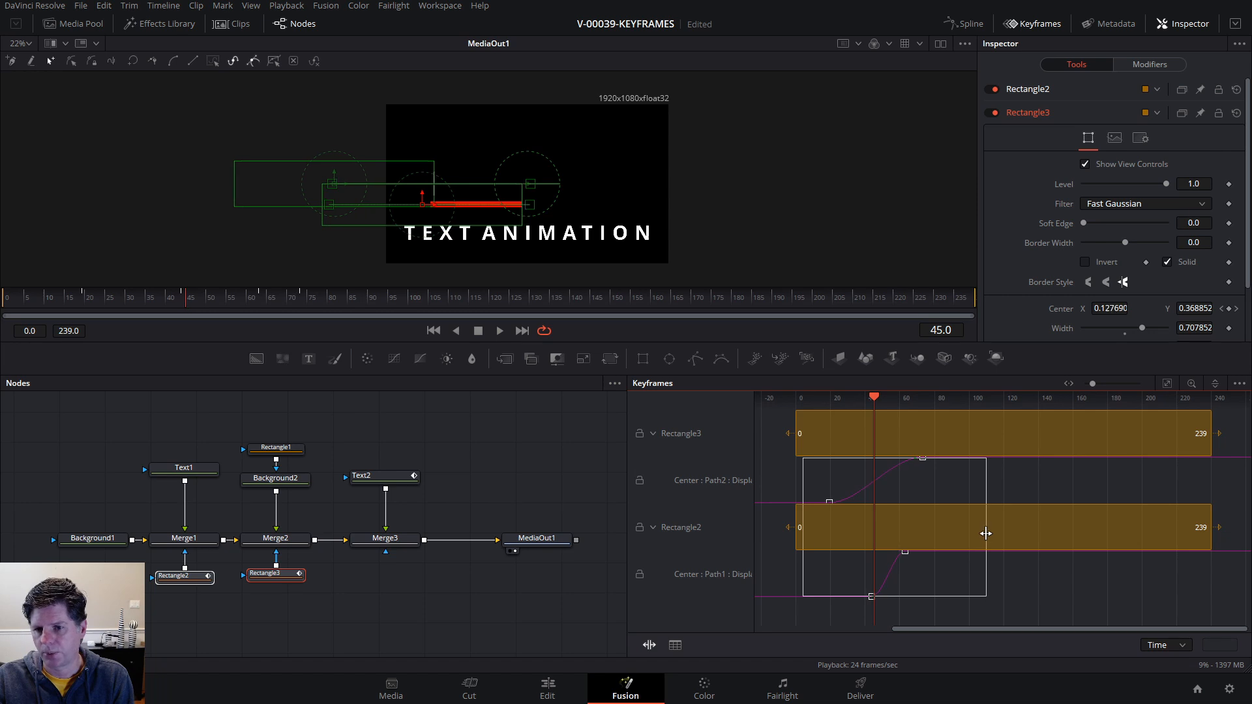
drag(875, 399, 826, 399)
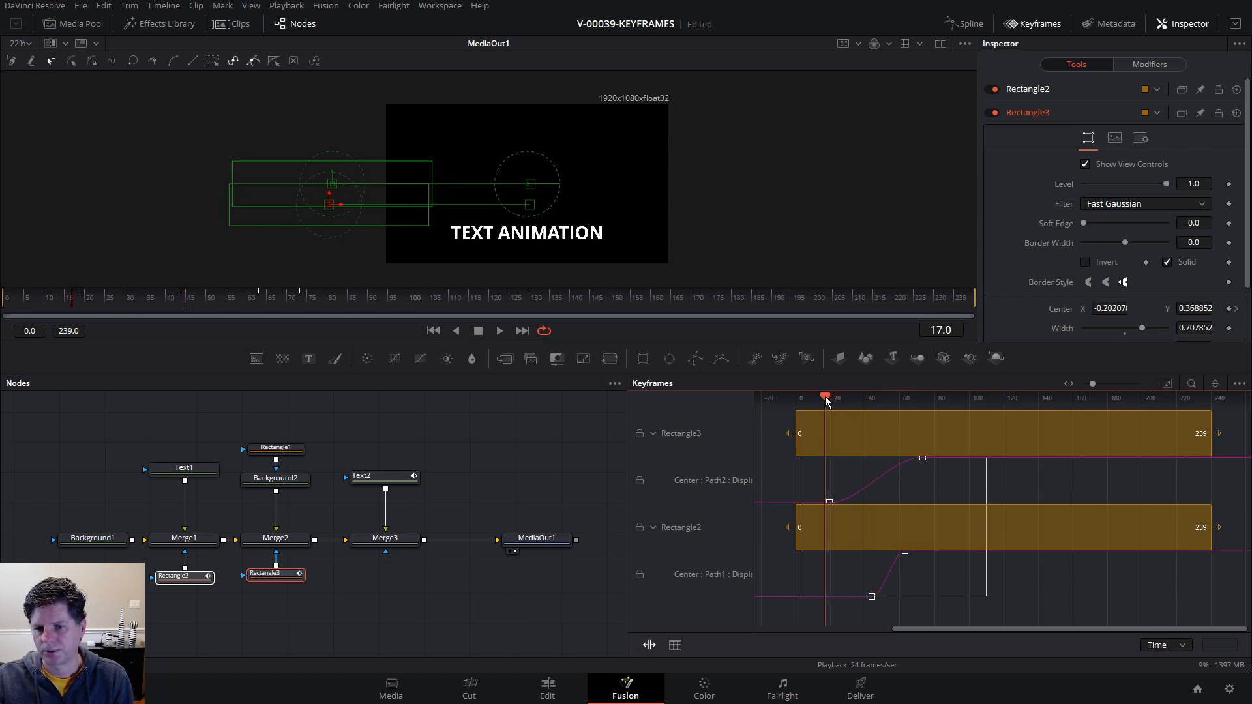
key(space)
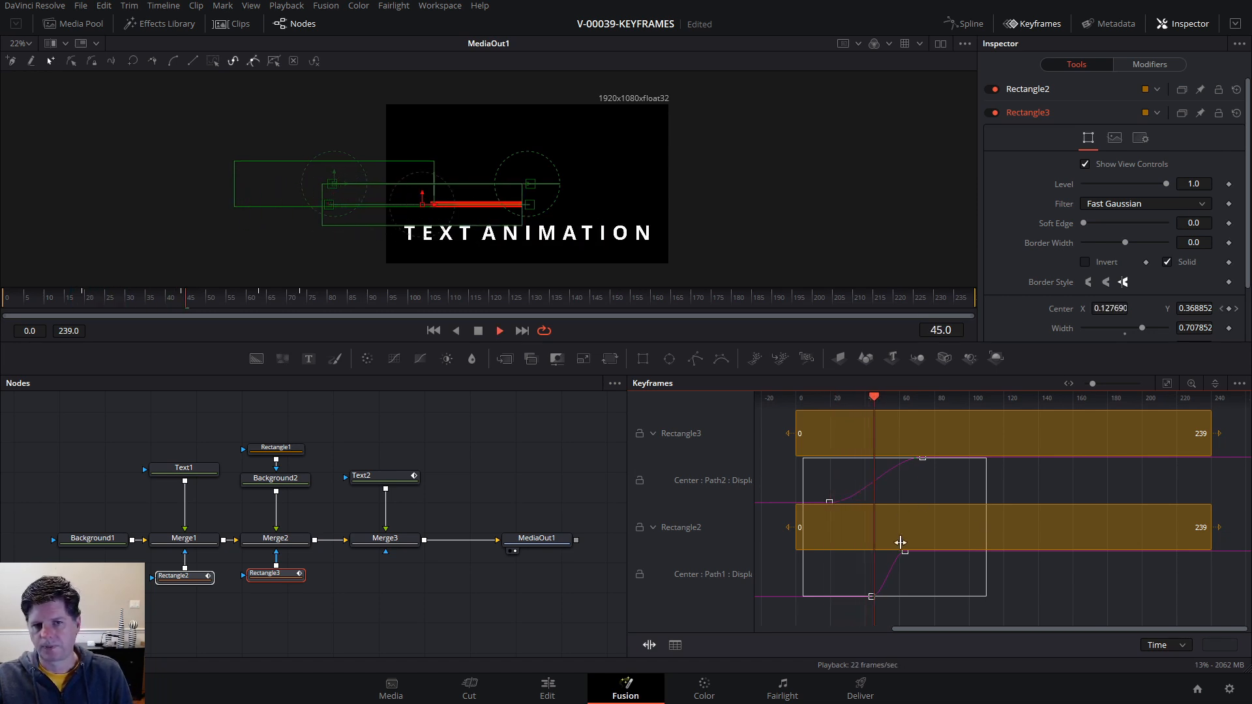
key(space)
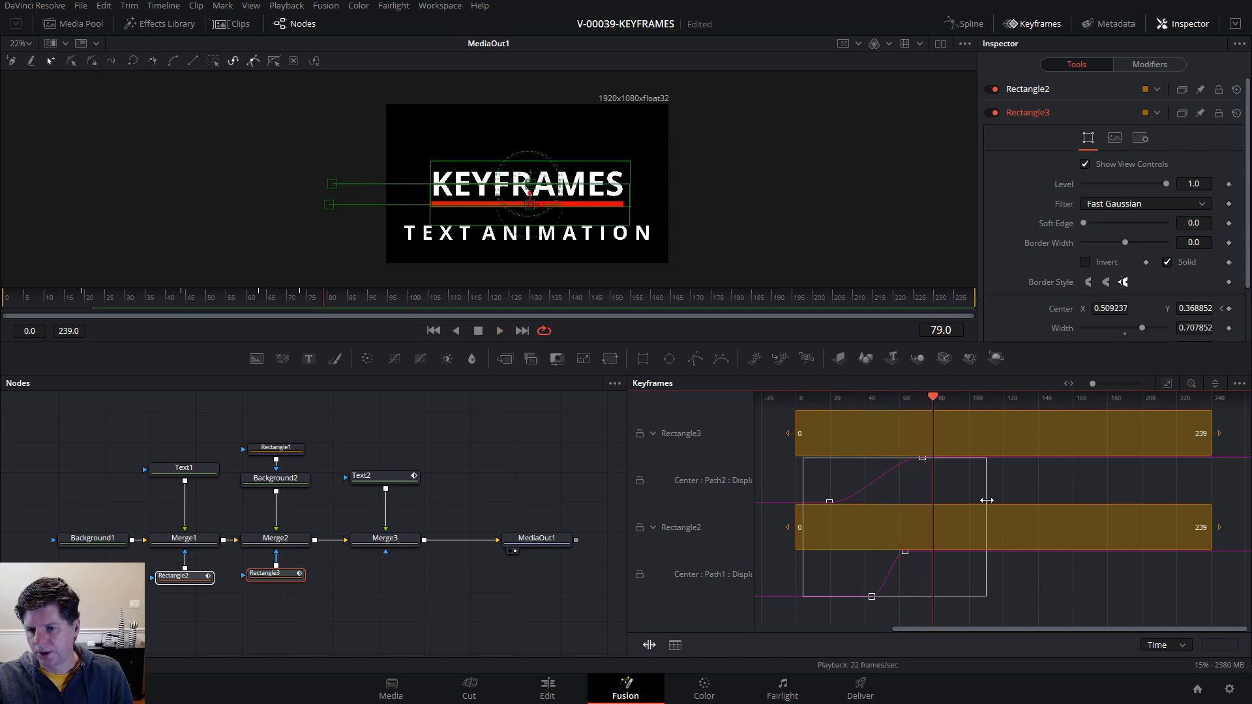
- Compress the time-stretch region to end at about frame 28, play back the result, and turn time stretching off
drag(985, 501, 845, 496)
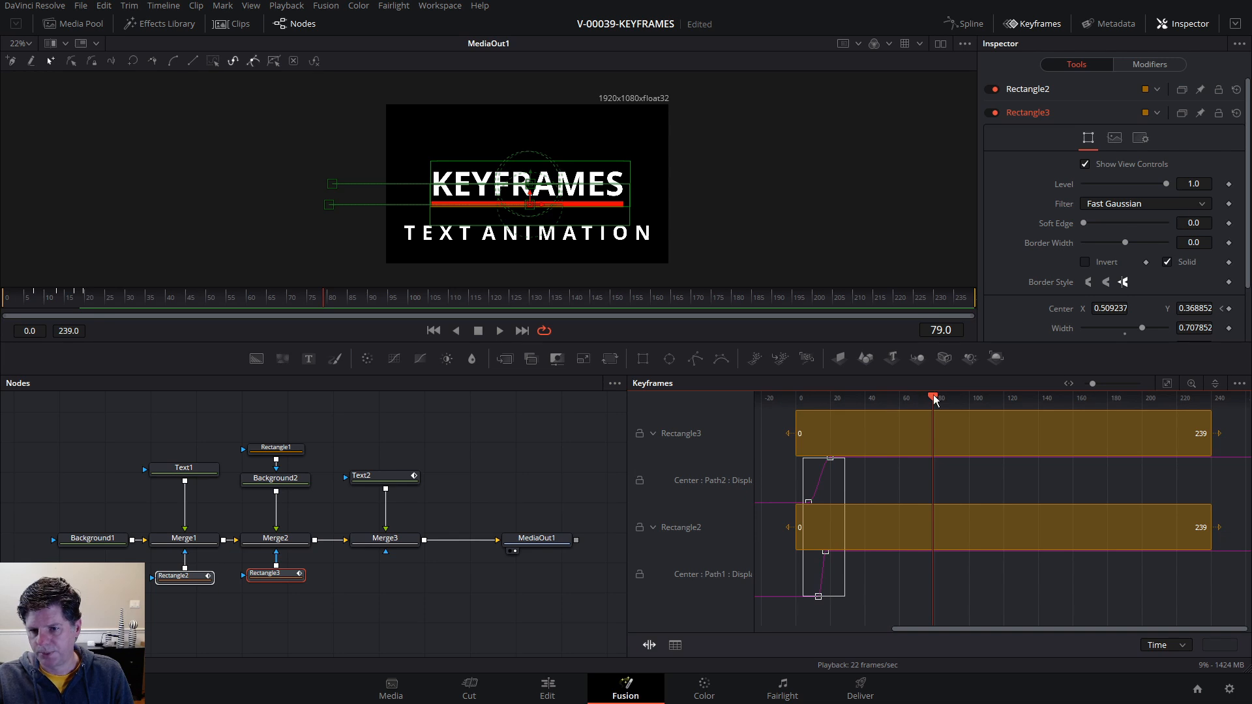
drag(933, 400, 808, 400)
key(space)
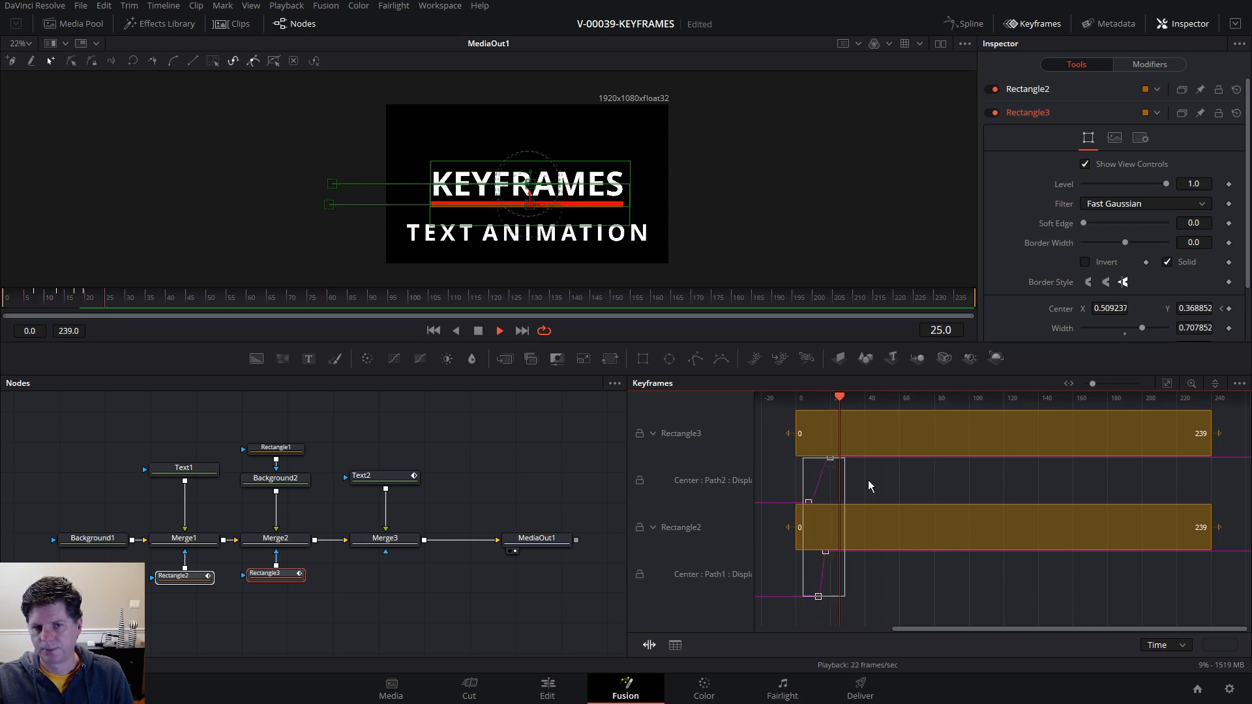
key(space)
click(649, 644)
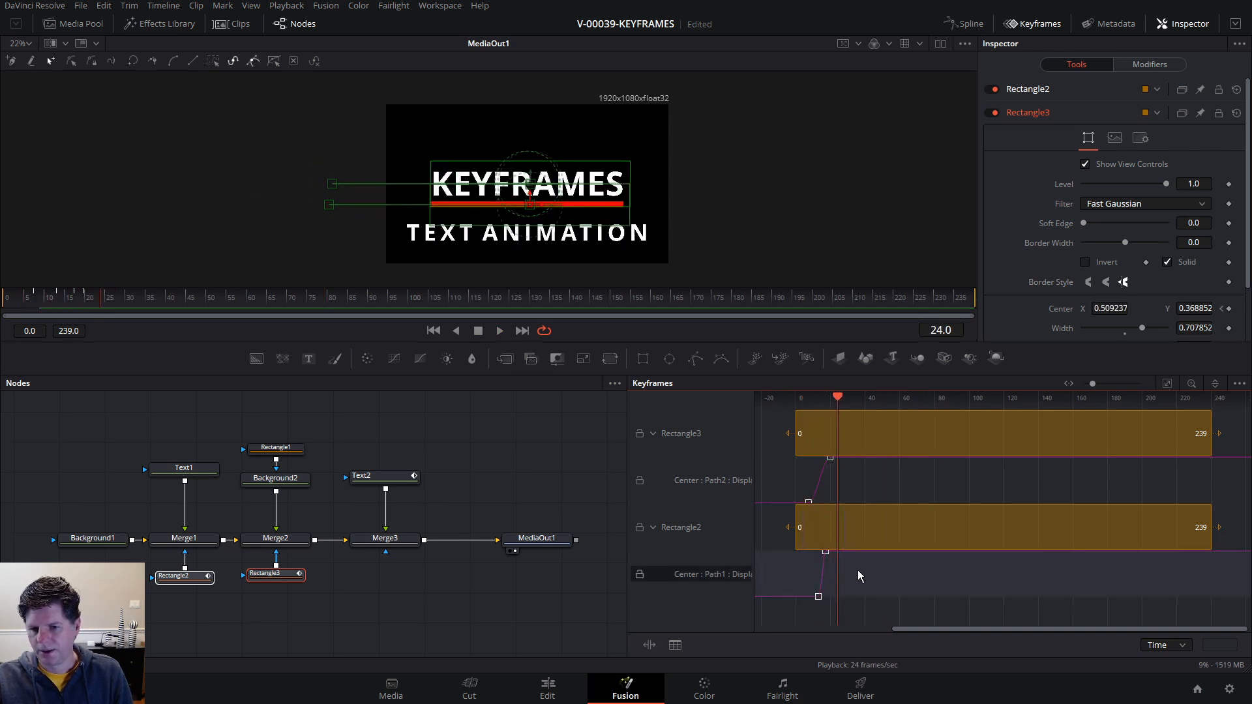
- Shift Rectangle2's Center keyframes to about frames 27 and 32 and Rectangle3's to about frames 22 and 30, and play back
drag(858, 571, 890, 570)
mouse_move(859, 476)
mouse_down()
mouse_move(893, 476)
mouse_move(878, 479)
mouse_up()
drag(837, 398, 823, 398)
key(space)
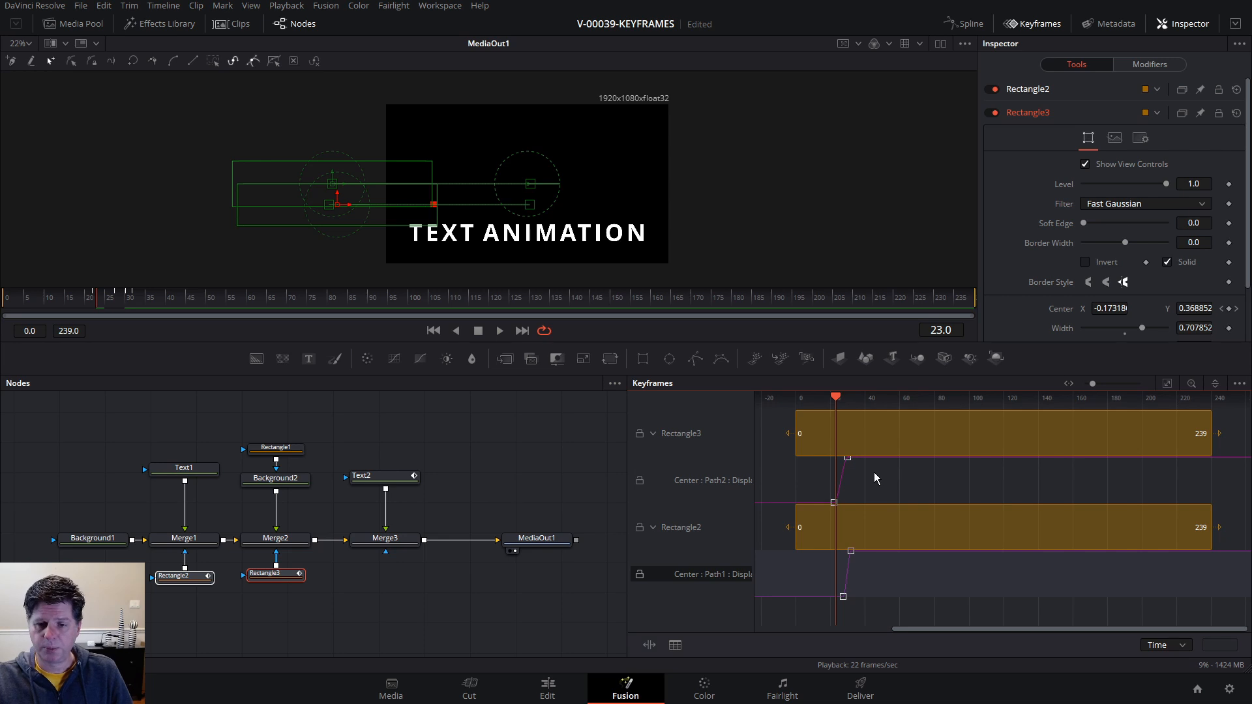
key(space)
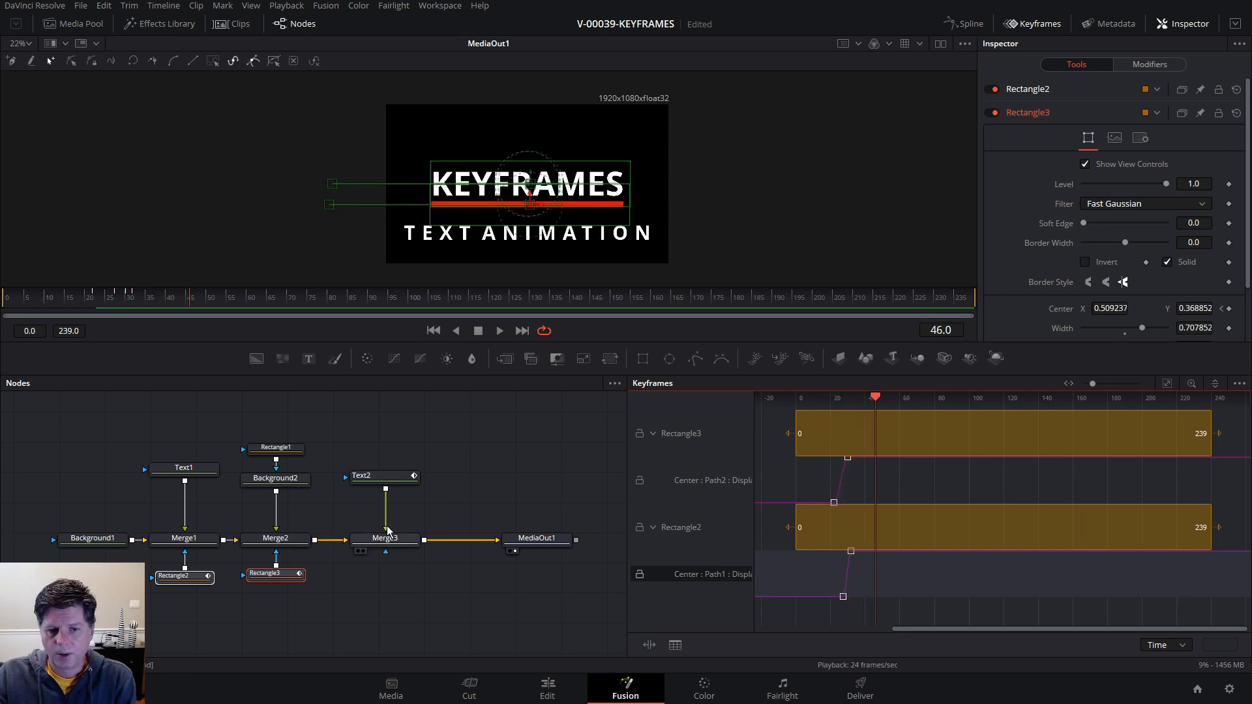
- Show the Text2 node's keyframes and enlarge all of its lines in the Keyframes editor
click(474, 482)
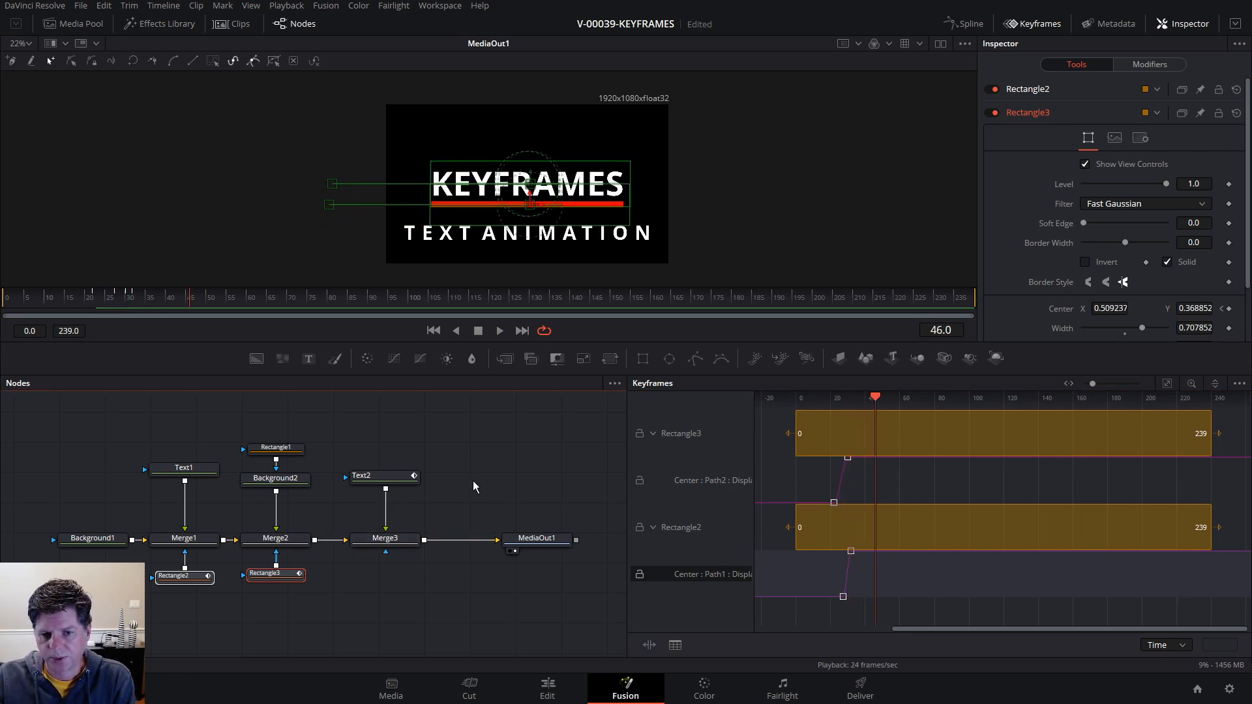
click(383, 476)
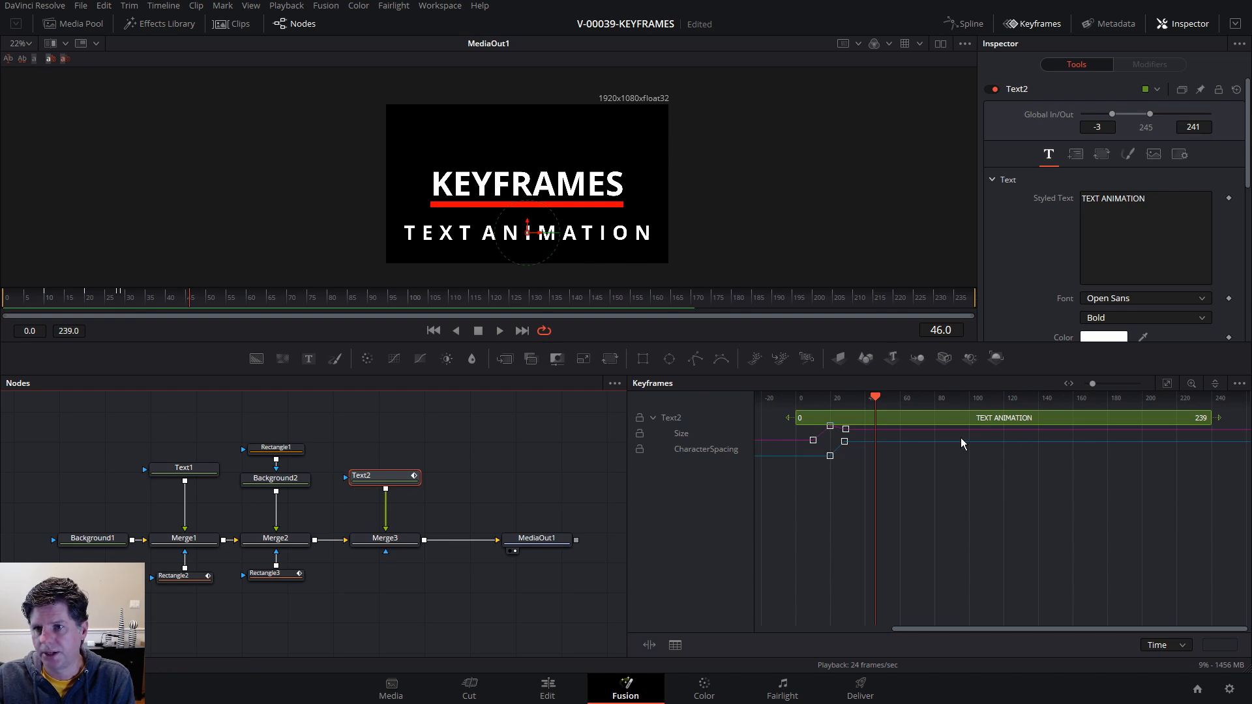
right_click(925, 479)
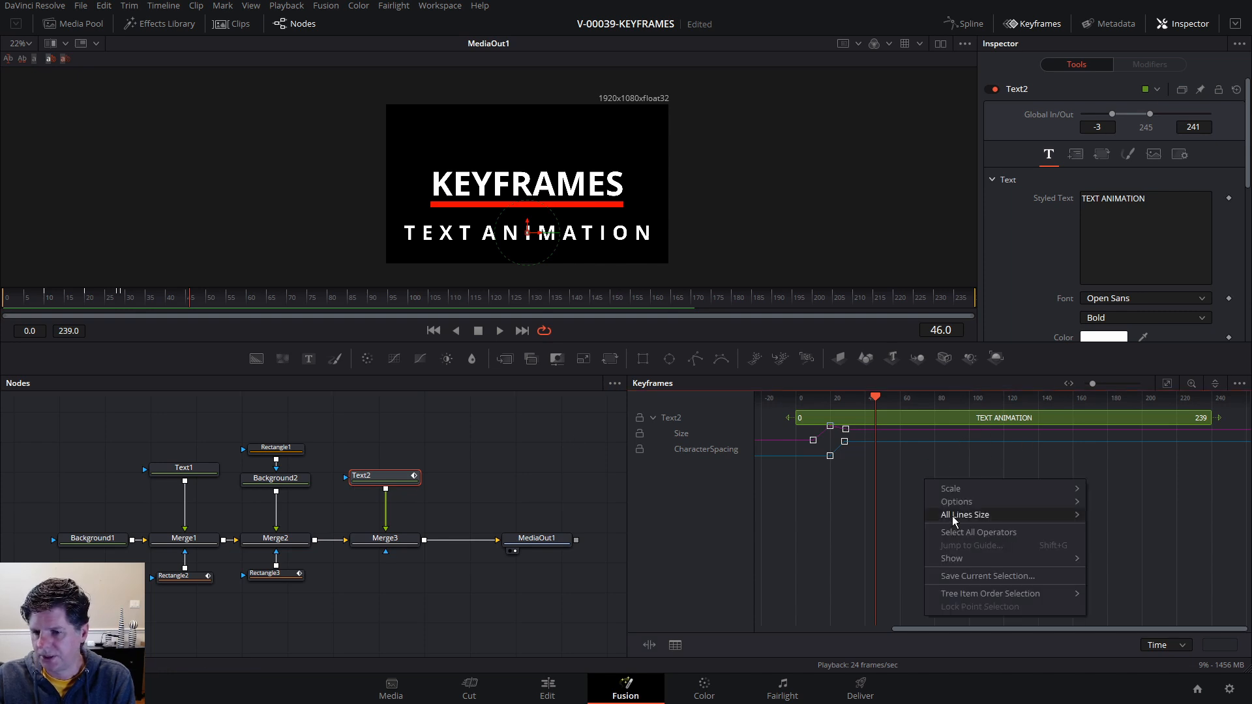
mouse_move(952, 515)
click(1117, 544)
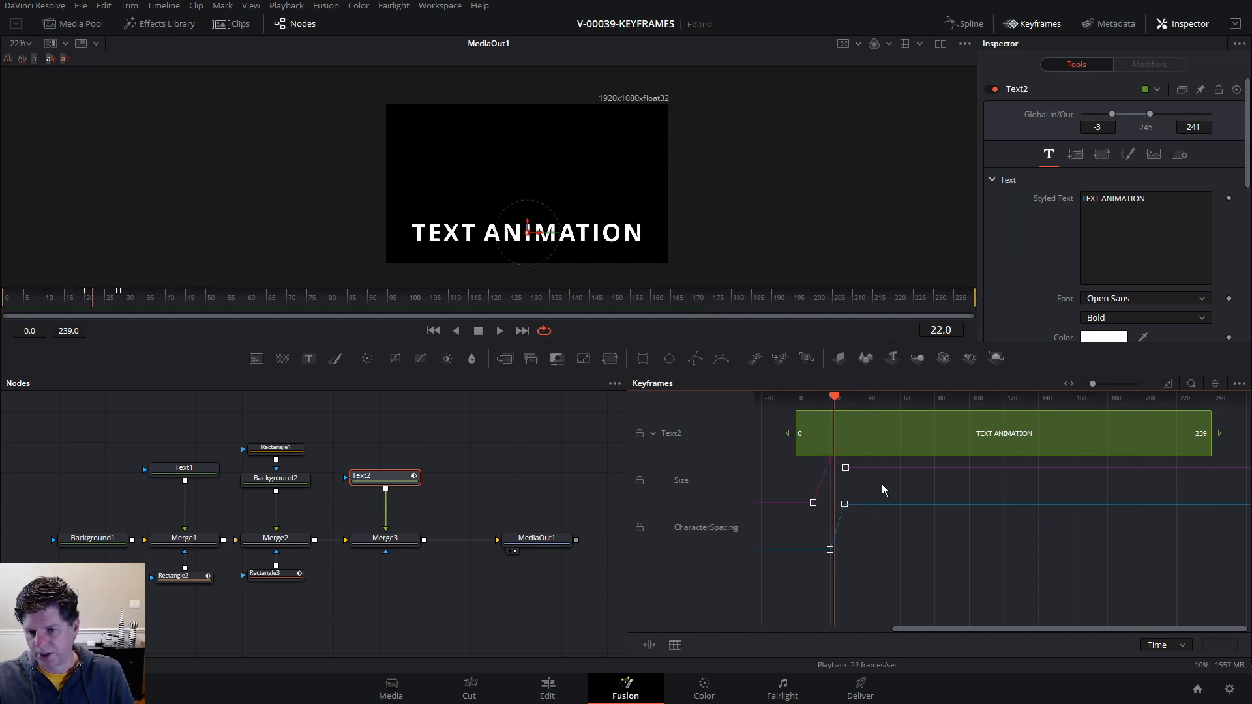
- Shift Text2's Size keyframes to about frames 11, 21 and 30 and its CharacterSpacing keyframes to about 36 and 44, and play back
drag(878, 480, 908, 522)
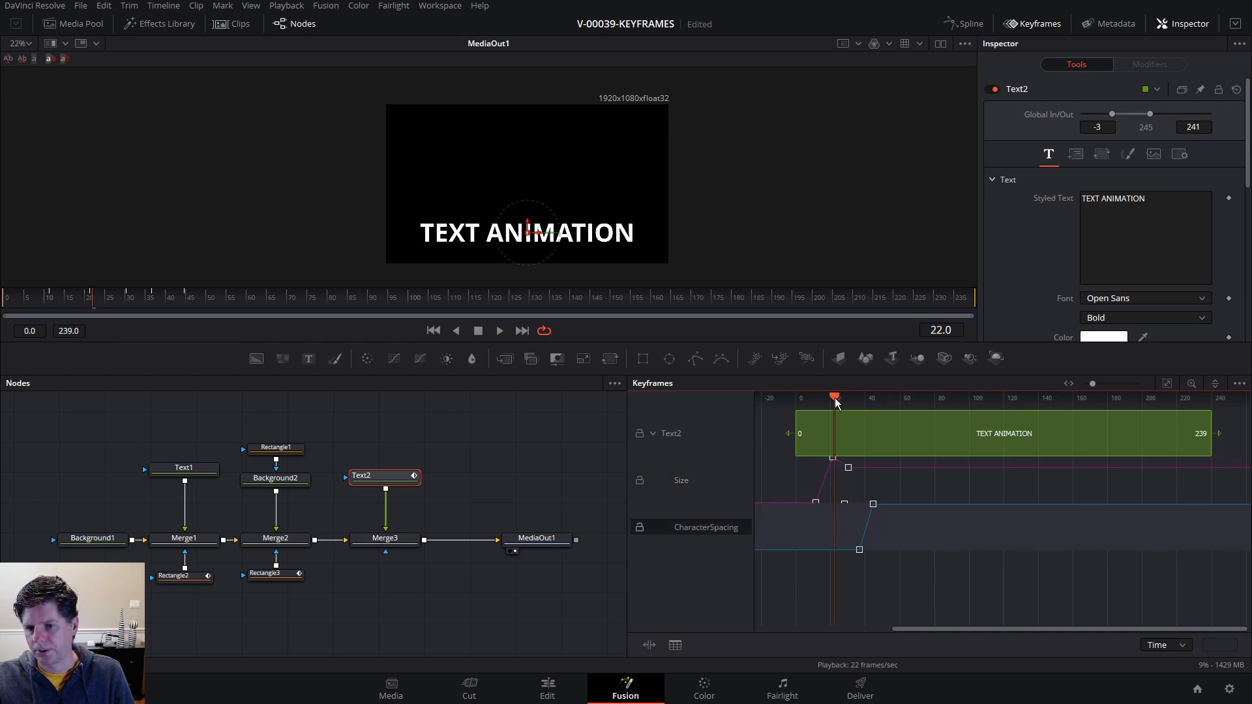
drag(835, 399, 811, 400)
key(space)
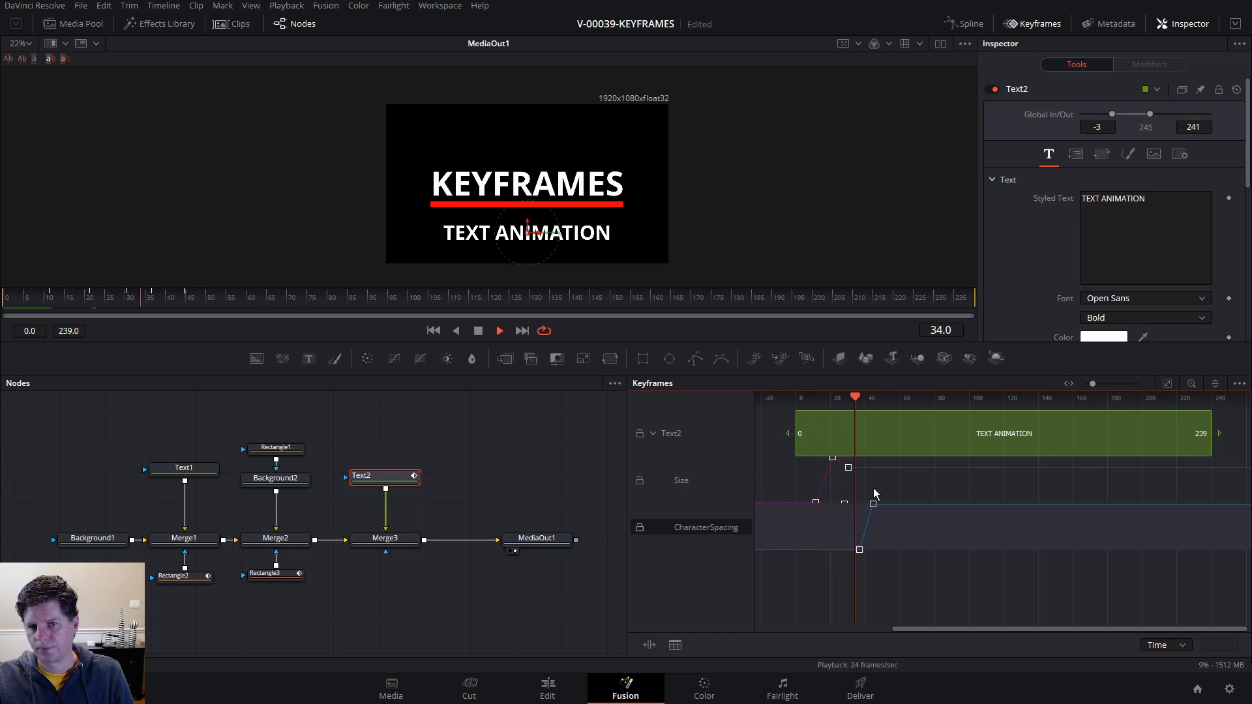
key(space)
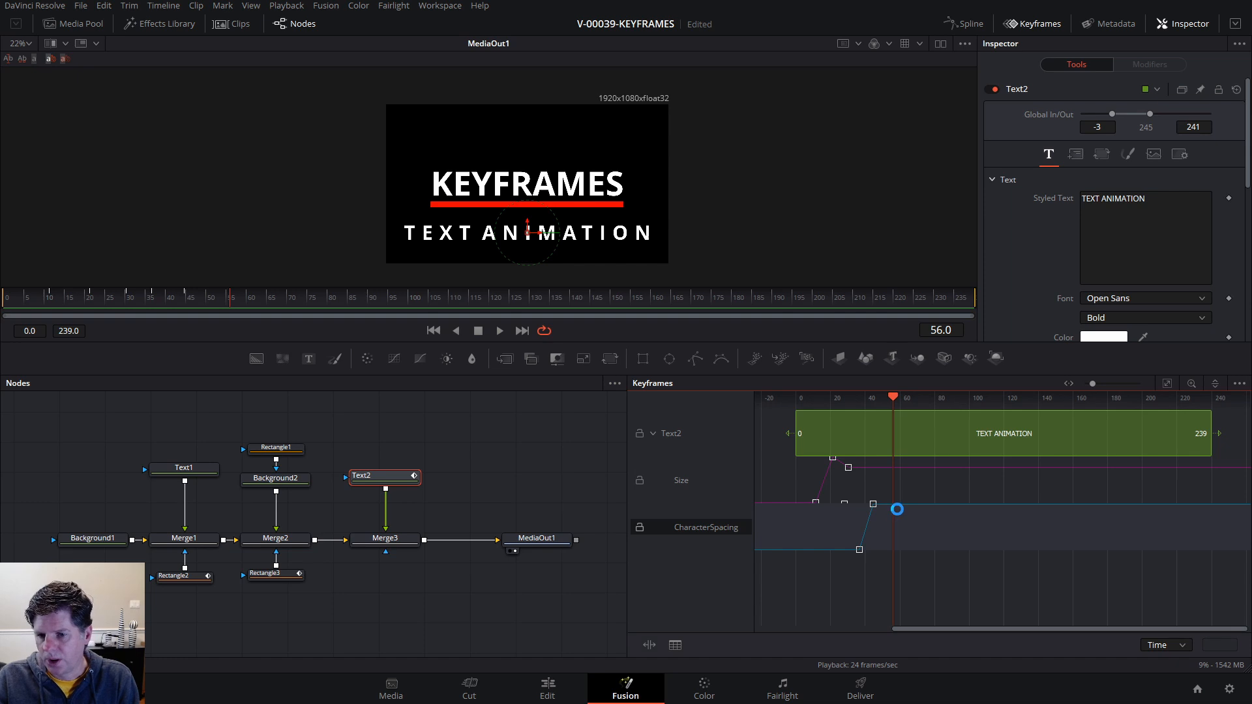
- Add a third CharacterSpacing keyframe after the existing two and place it at frame 55 with a slightly lower value
right_click(900, 506)
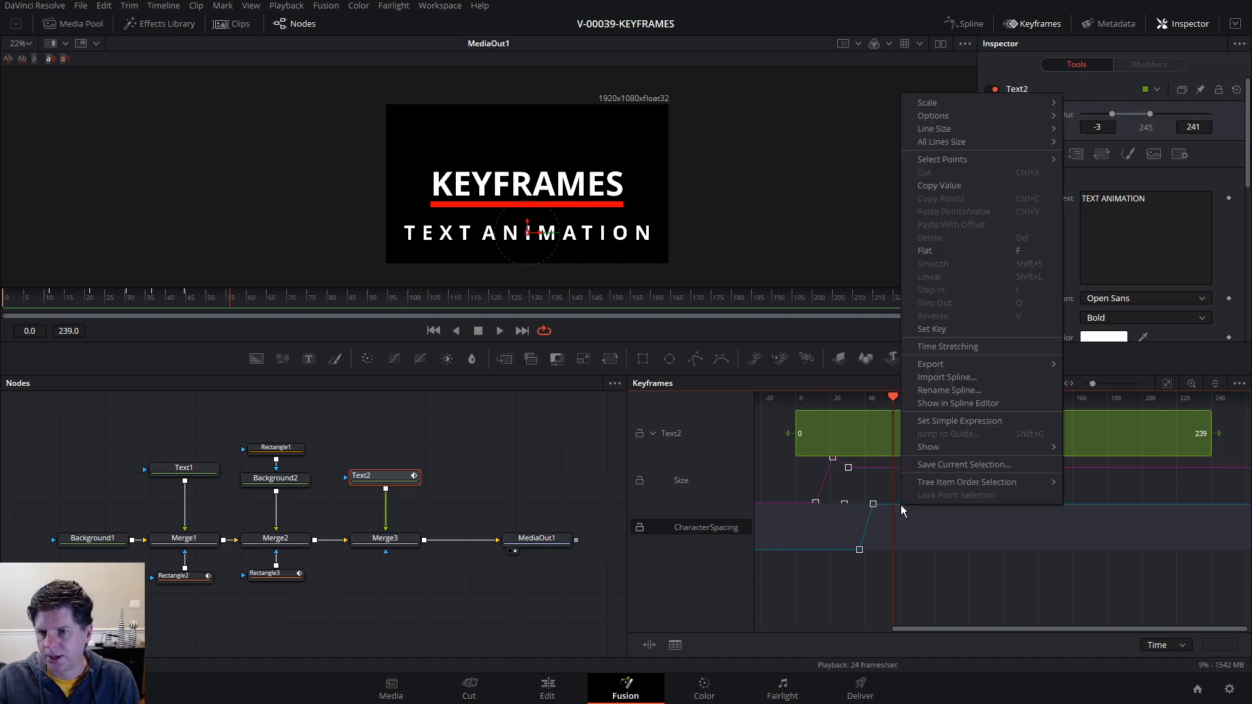
click(938, 329)
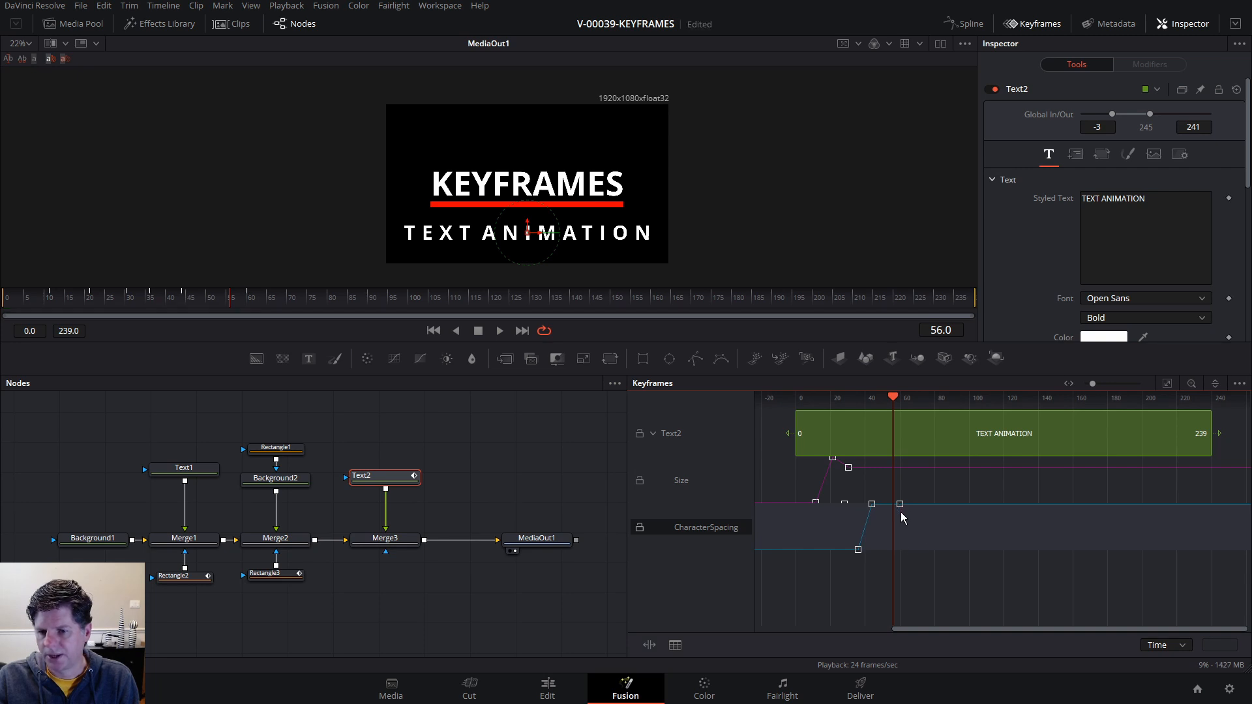
mouse_move(899, 504)
mouse_down()
mouse_move(893, 583)
mouse_move(890, 519)
mouse_up()
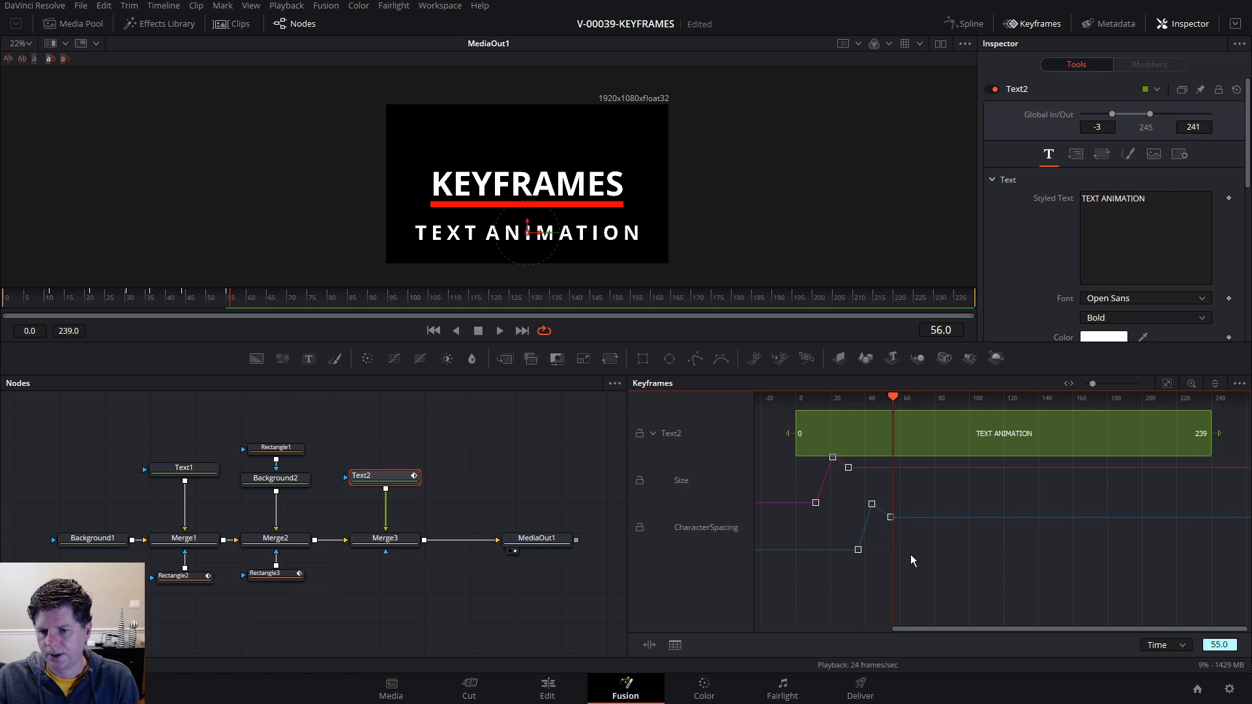
- Shift Text2's three CharacterSpacing keyframes together to about frames 33, 41 and 51
drag(930, 597, 856, 500)
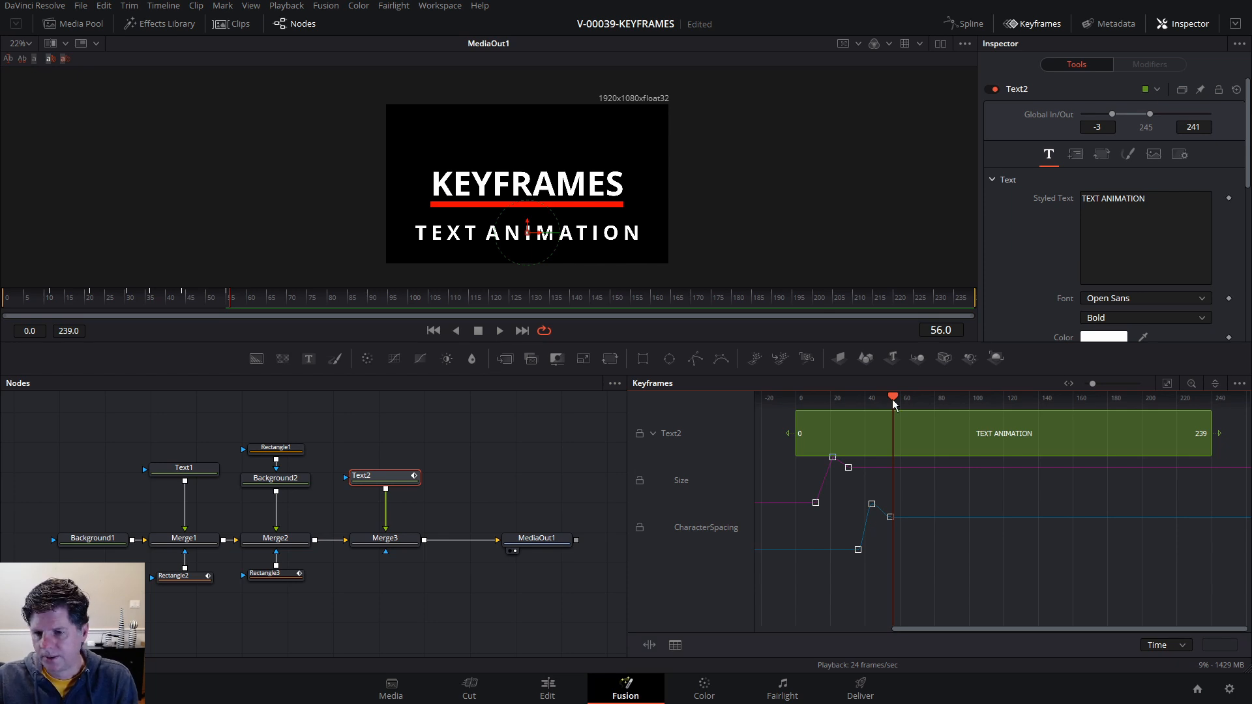
drag(892, 398, 904, 399)
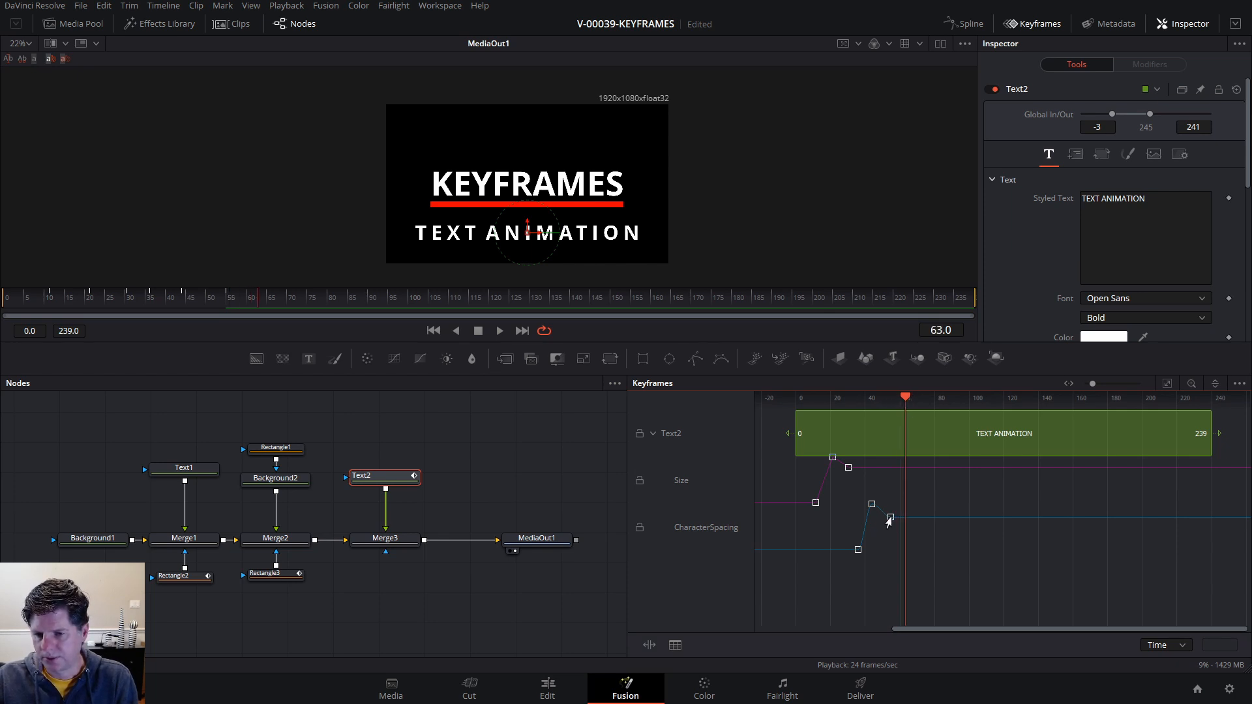
drag(889, 522, 889, 518)
drag(937, 581, 887, 519)
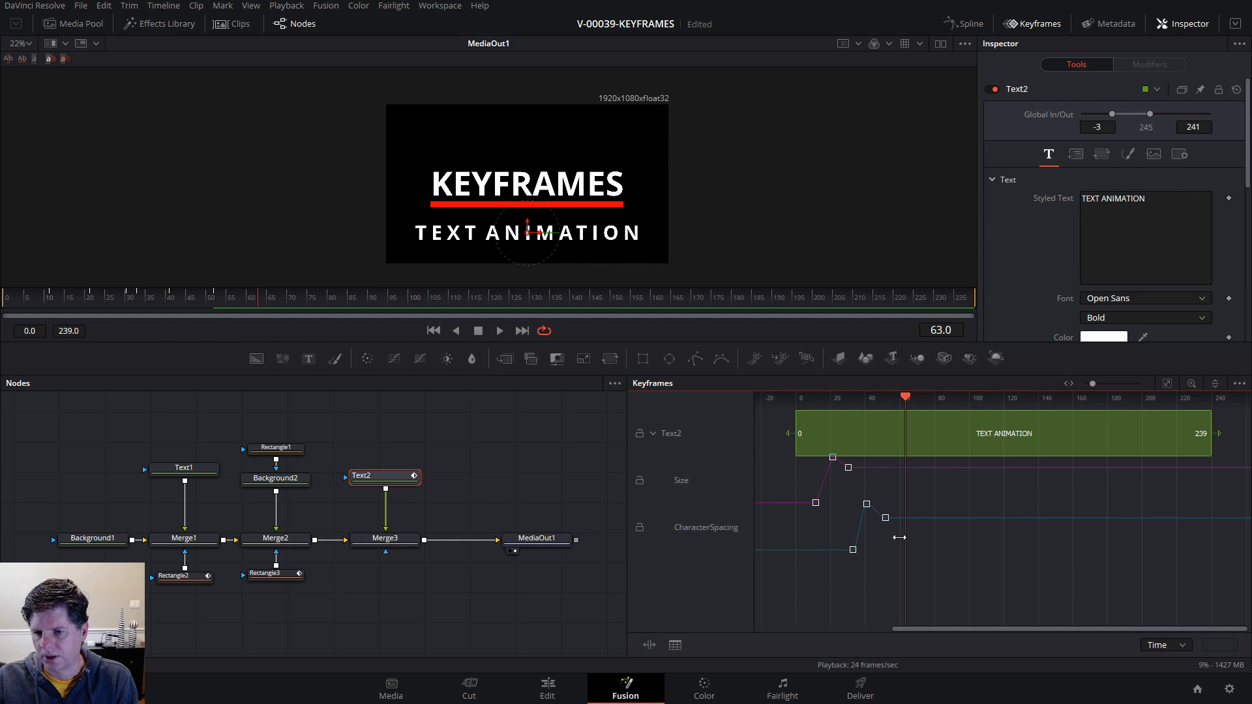
drag(886, 519, 884, 519)
- Add a fourth CharacterSpacing keyframe at frame 50, raised to the second keyframe's level, and move the dip keyframe to about frame 46
right_click(897, 524)
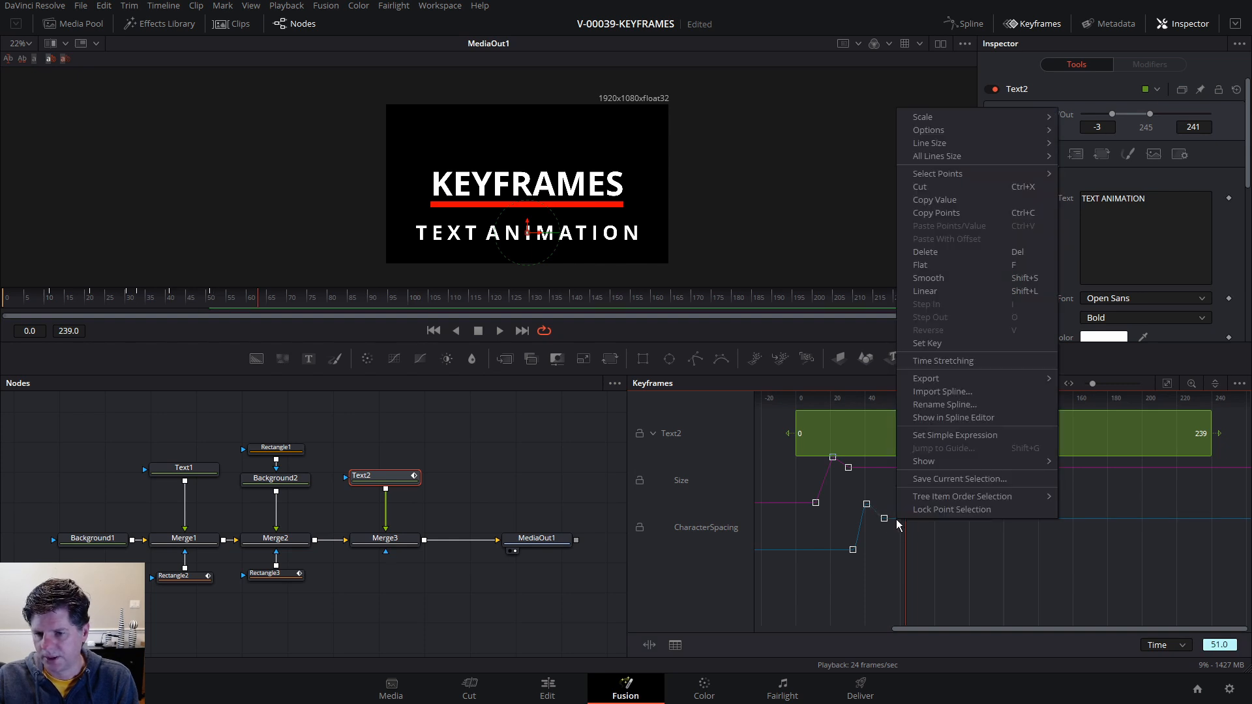
click(934, 344)
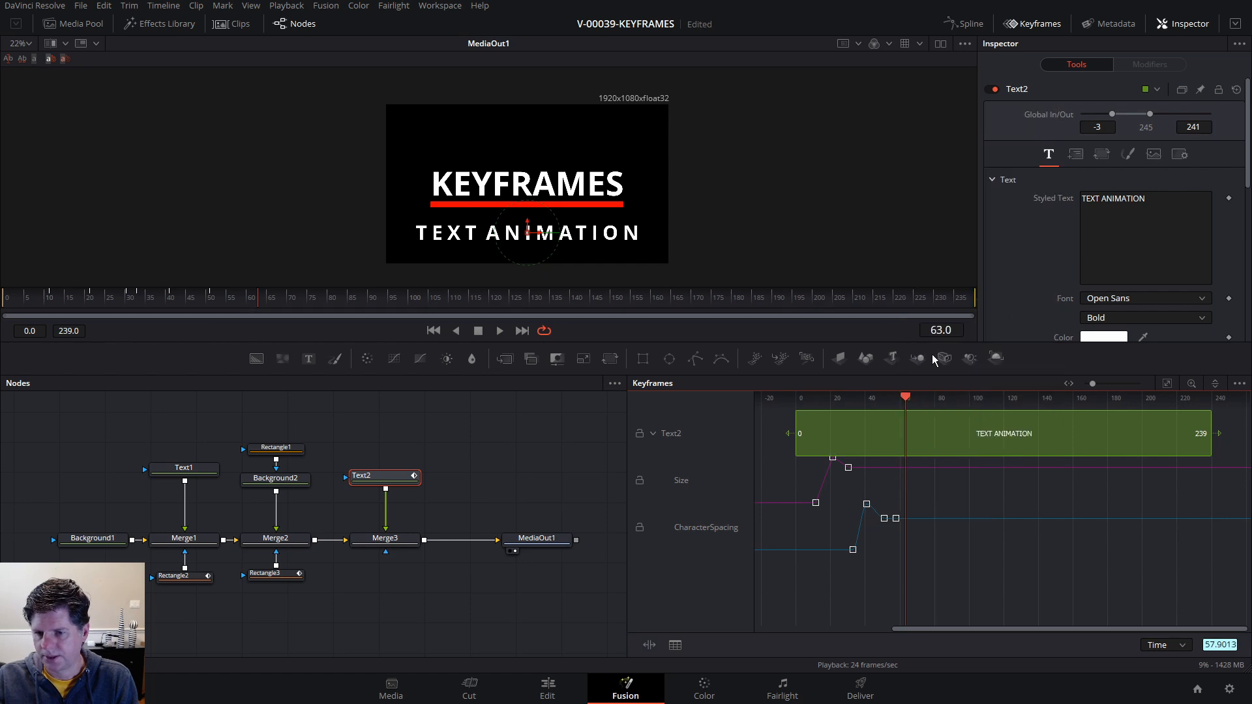
mouse_move(896, 518)
mouse_down()
mouse_move(890, 504)
mouse_move(881, 519)
mouse_move(882, 505)
mouse_up()
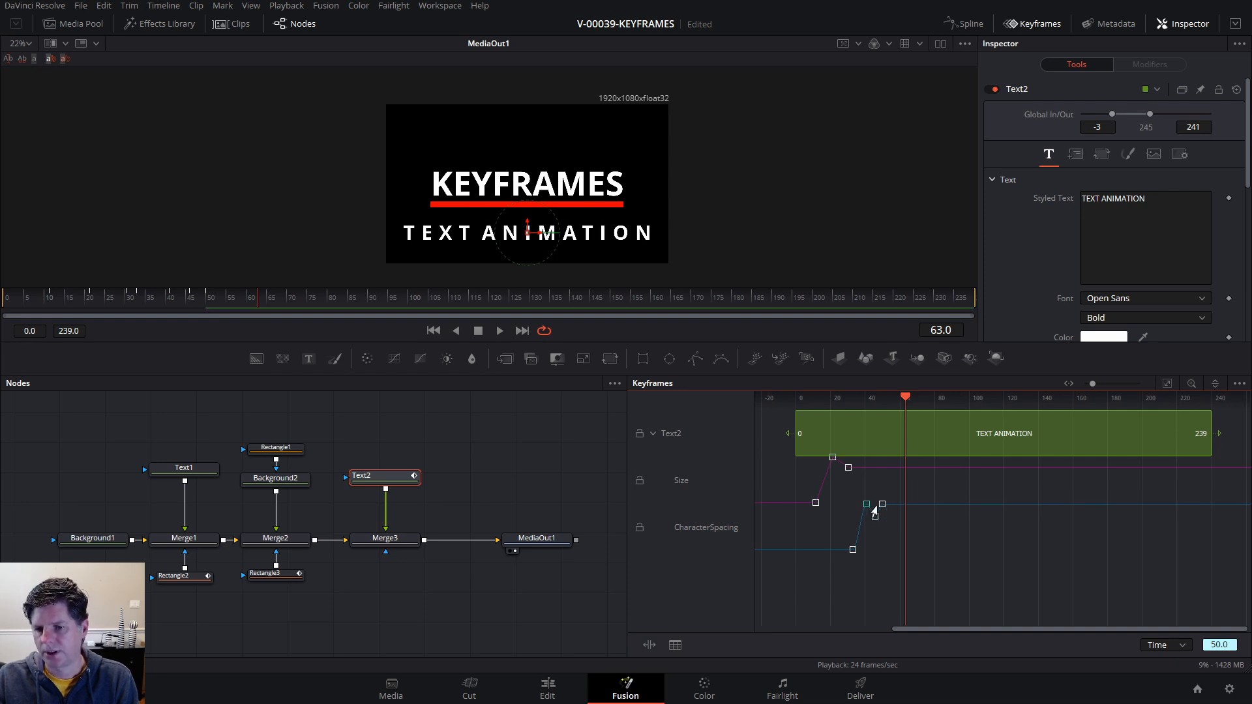
drag(899, 558, 863, 488)
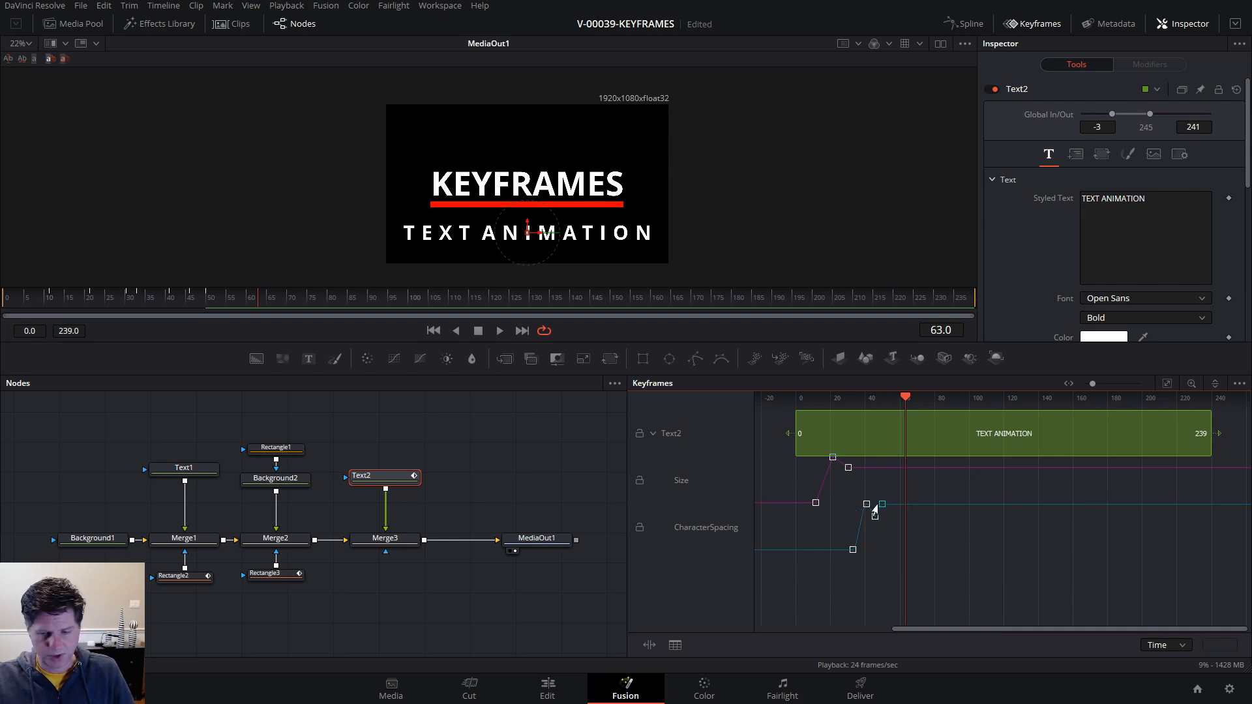
click(922, 521)
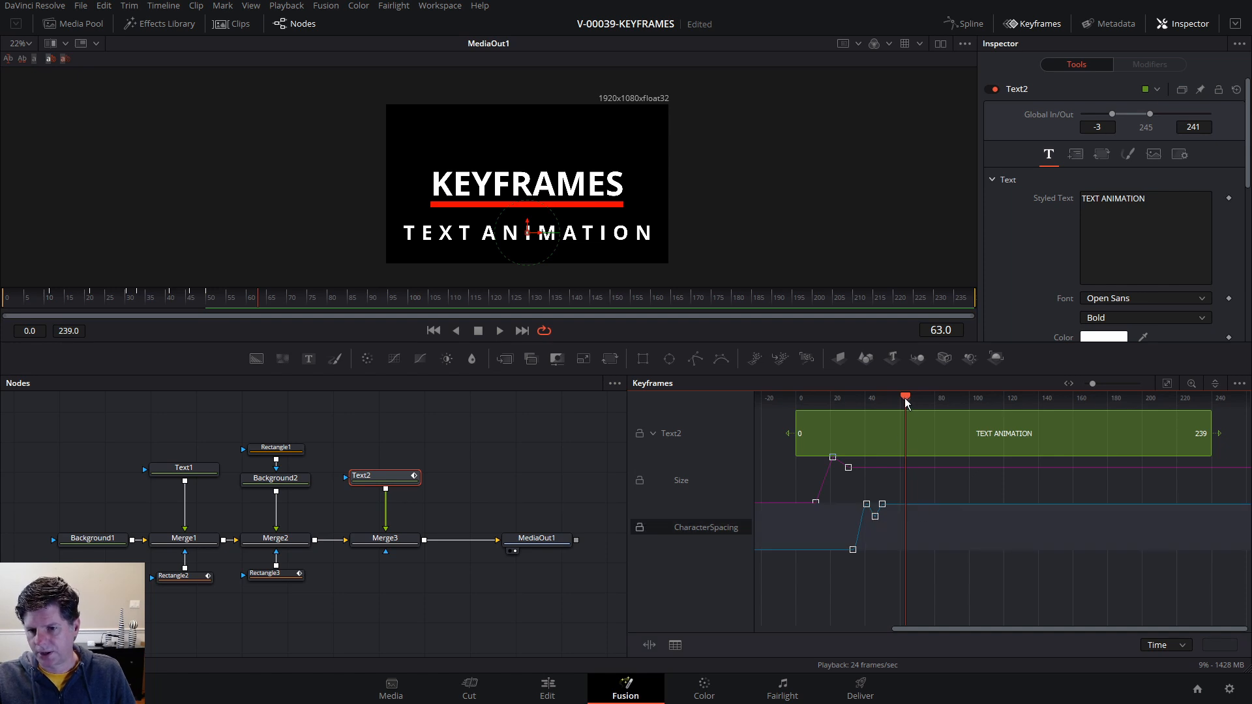
- Paste the copied dip keyframes into Text2's CharacterSpacing track at frames 61 and 78, and play back the animation
drag(905, 398, 901, 400)
key(ctrl+v)
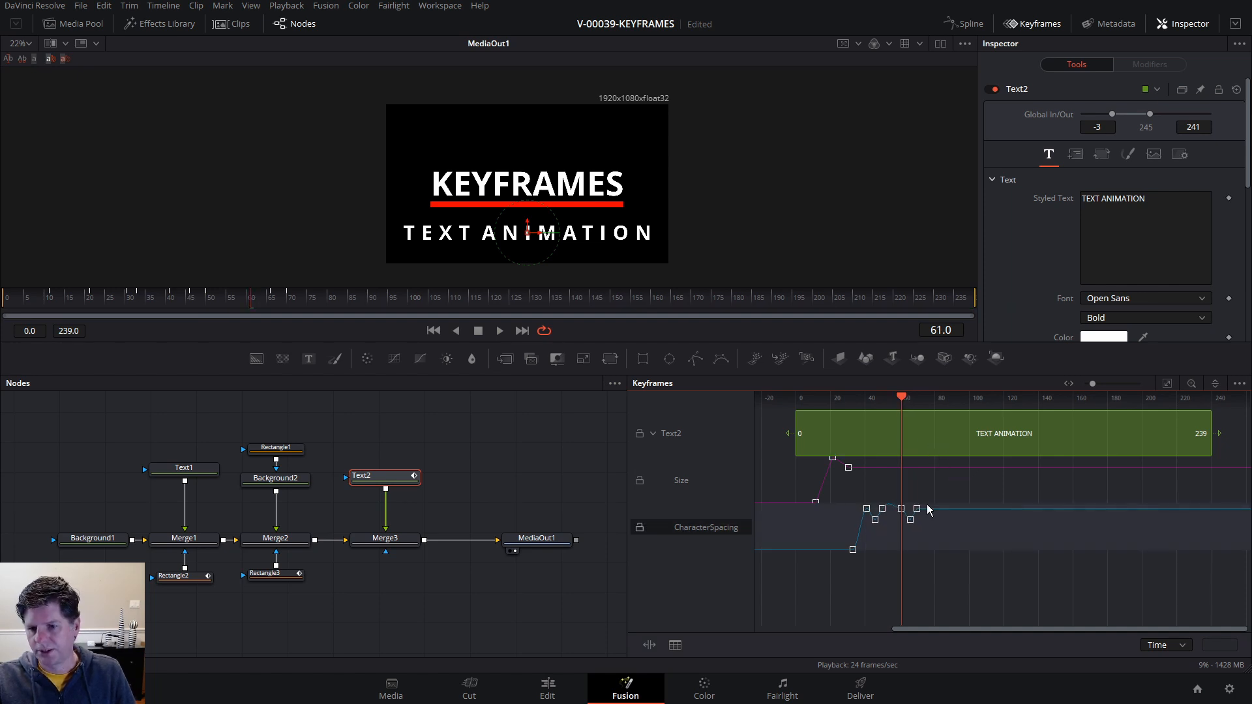
click(926, 400)
click(933, 403)
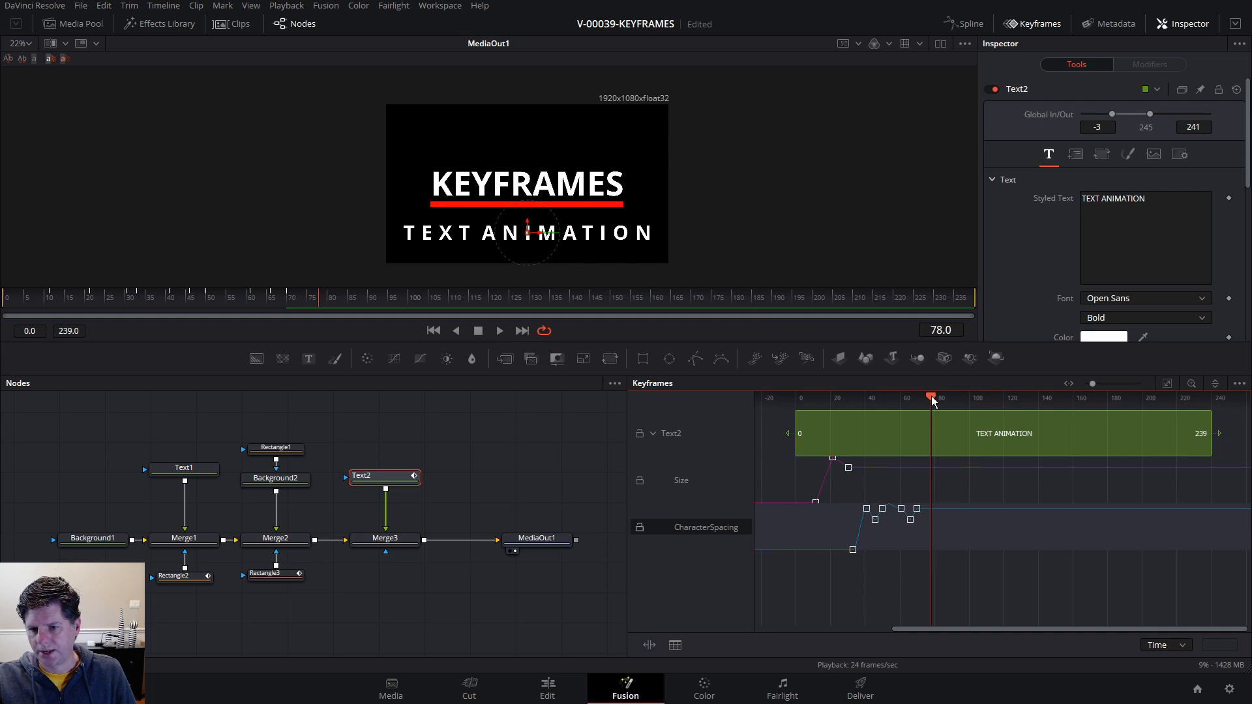
key(ctrl+v)
key(space)
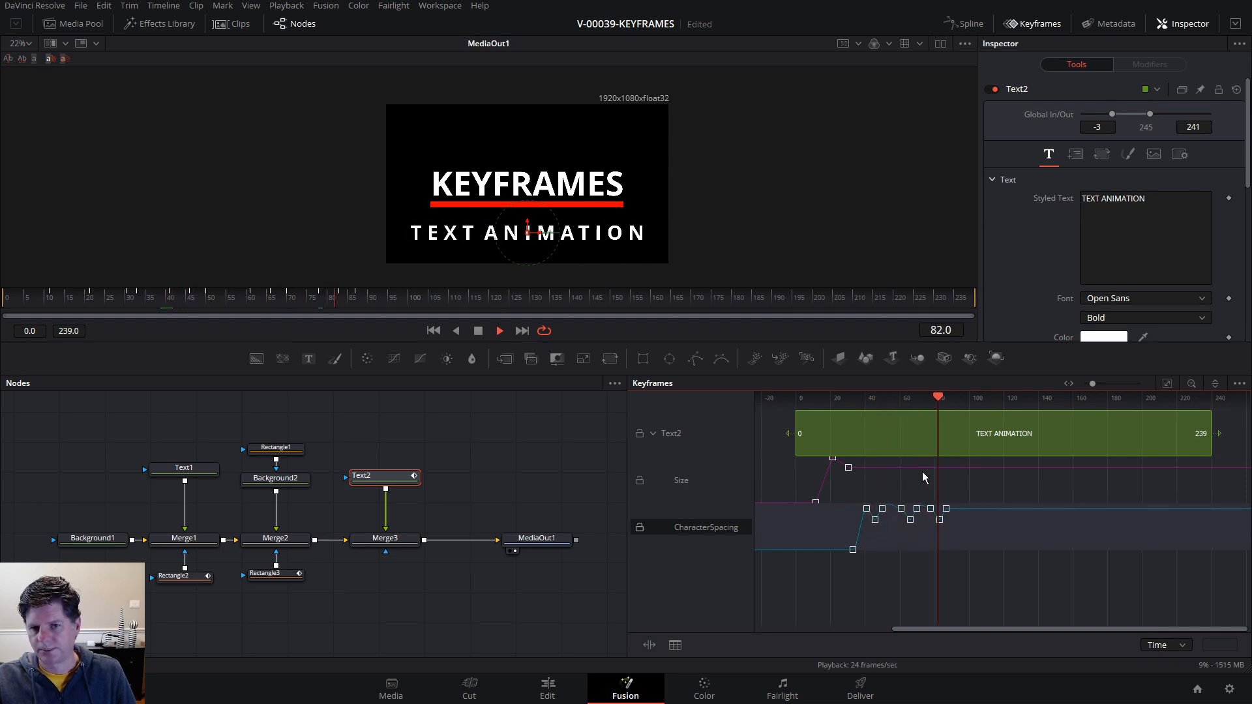
key(space)
- Time-stretch all CharacterSpacing keyframes after the first so they span about frames 40 to 61, and preview the faster bounce
click(985, 577)
drag(994, 579, 939, 518)
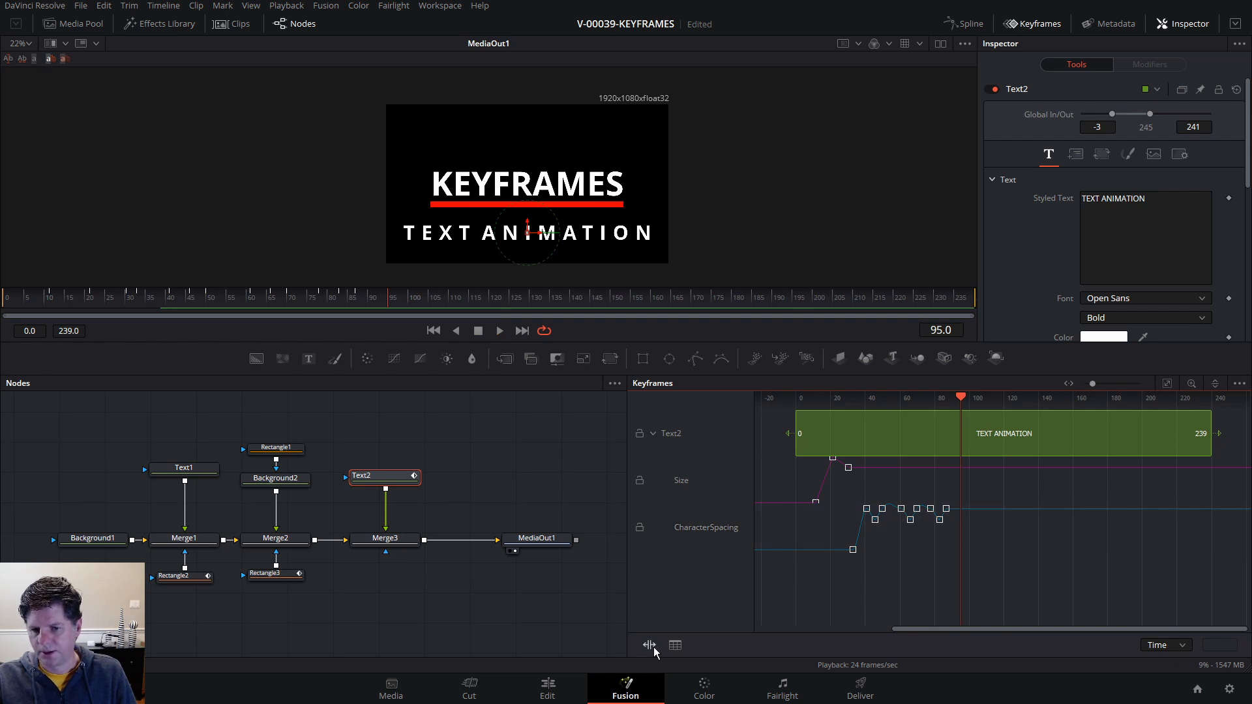
drag(968, 563, 864, 458)
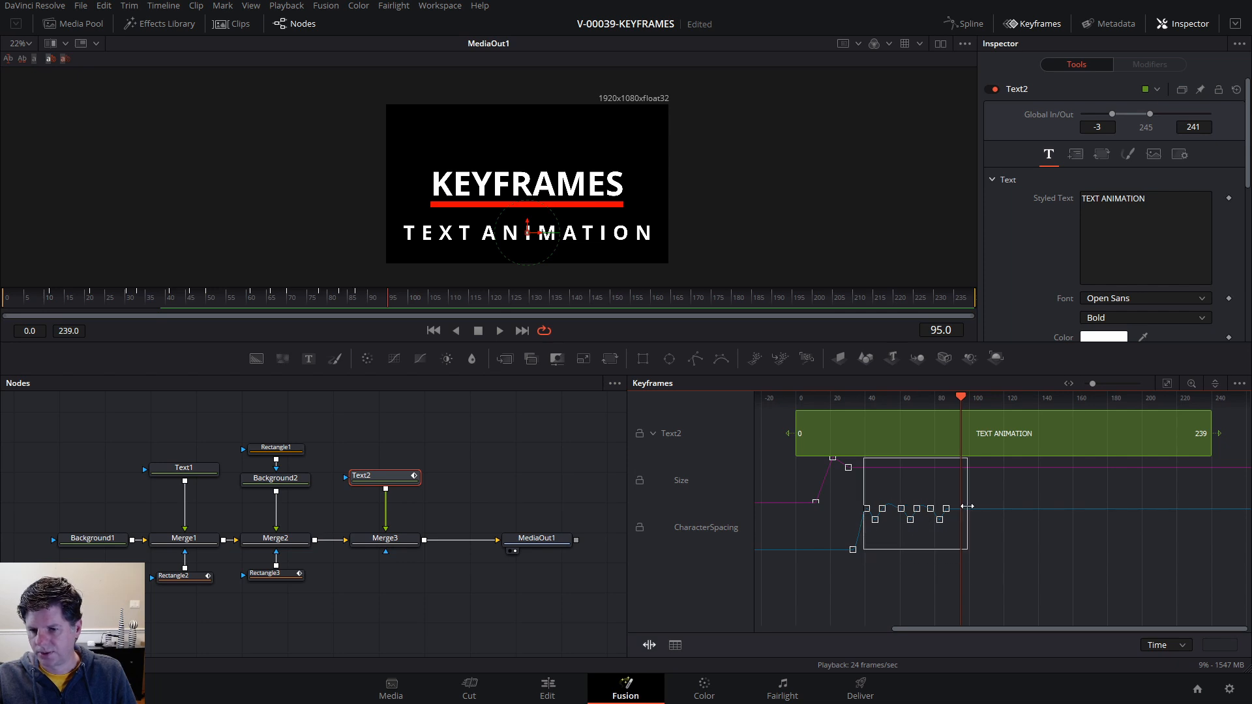
drag(967, 508, 934, 507)
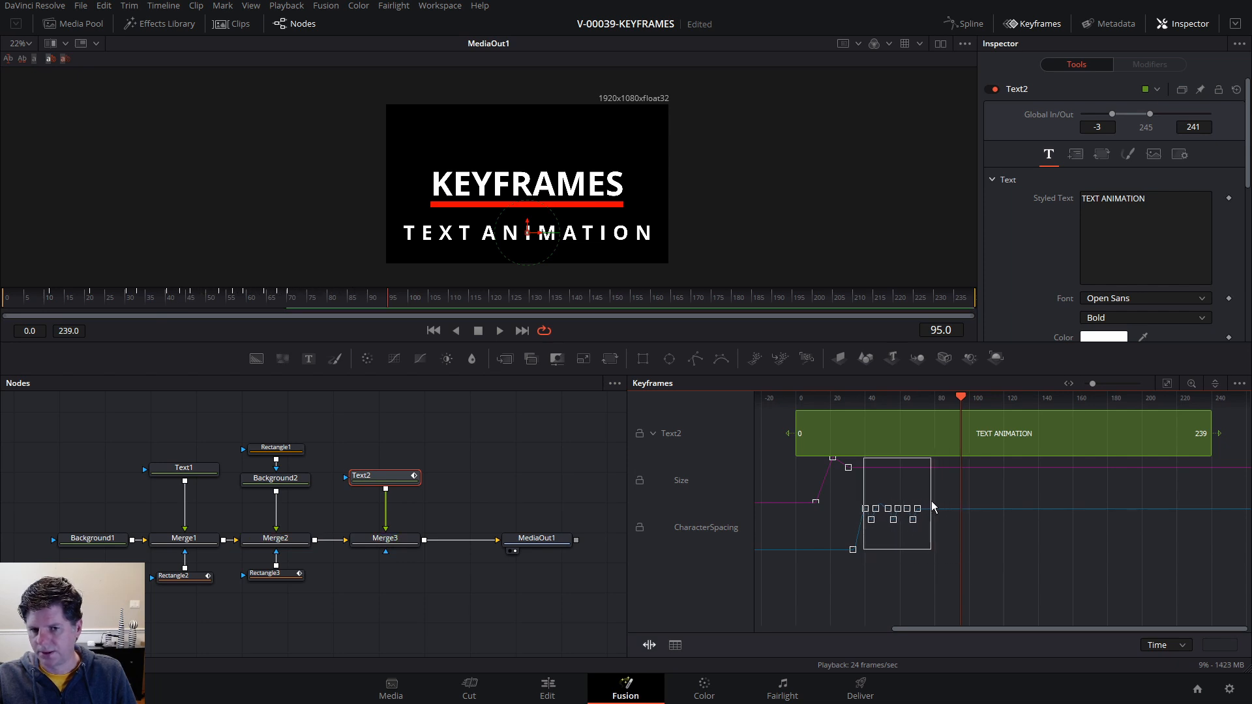
drag(958, 403, 865, 401)
key(space)
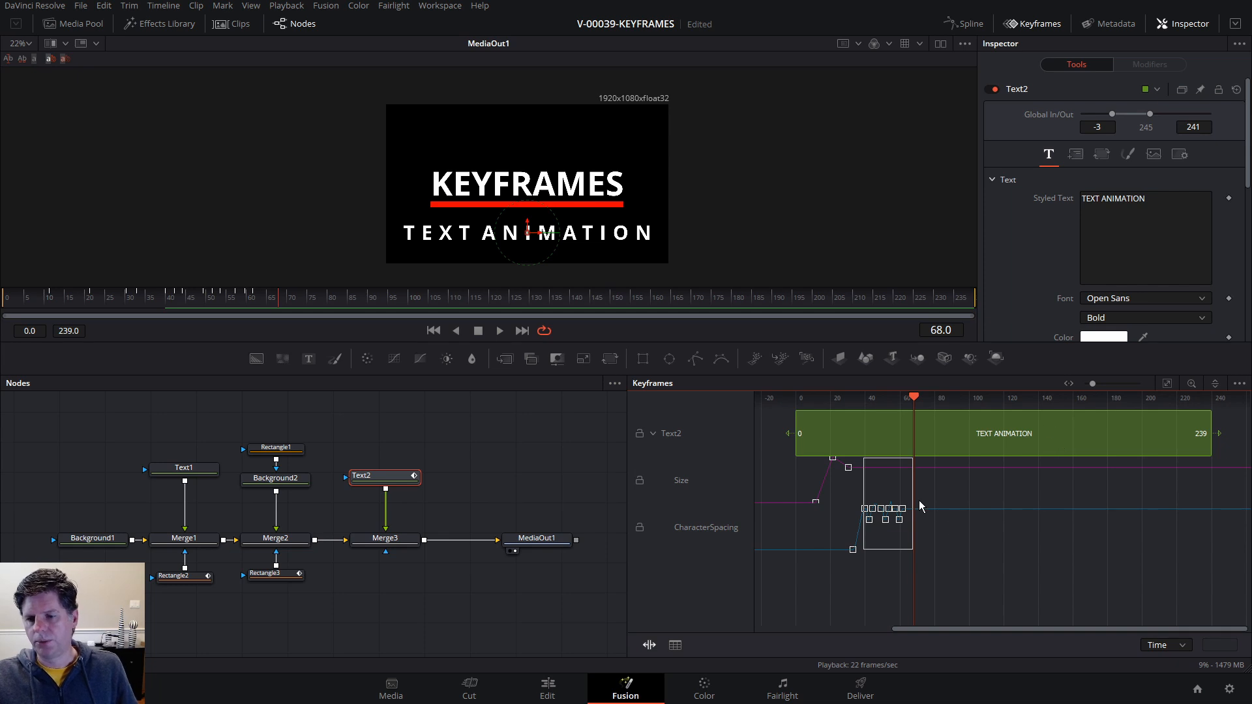
drag(915, 401, 1071, 406)
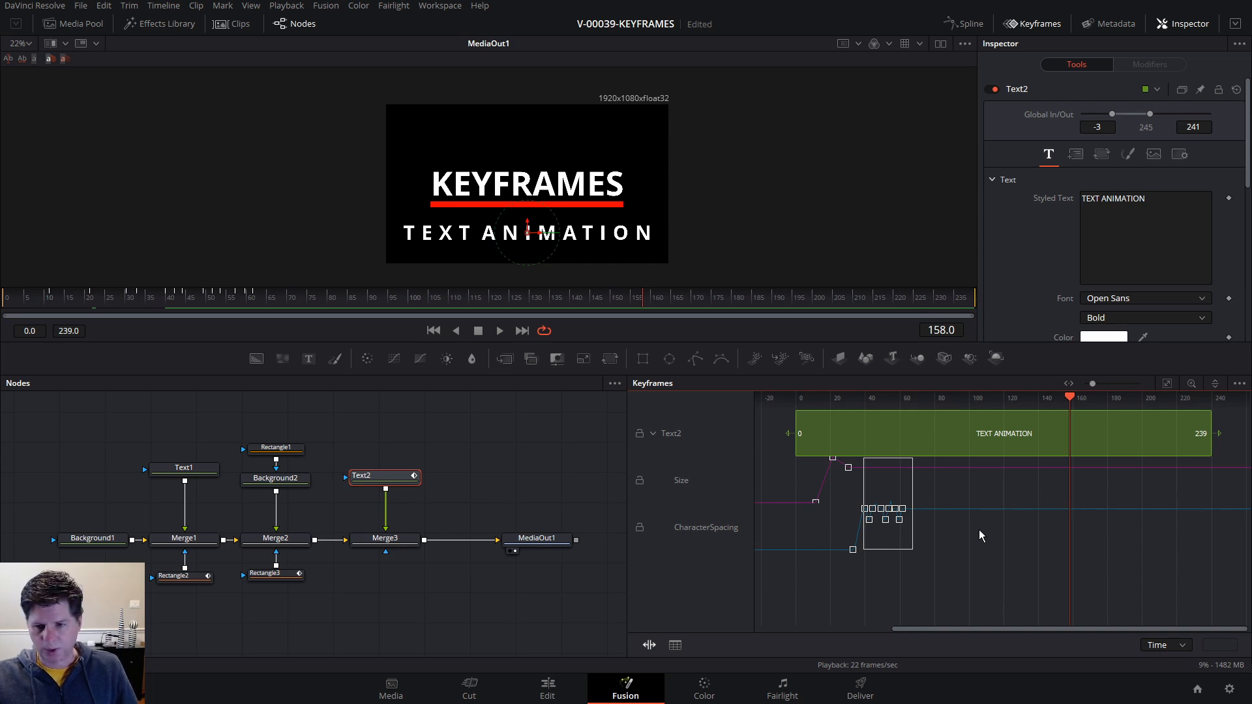
drag(978, 541, 1019, 553)
mouse_move(861, 401)
mouse_down()
mouse_move(847, 403)
mouse_move(880, 404)
mouse_up()
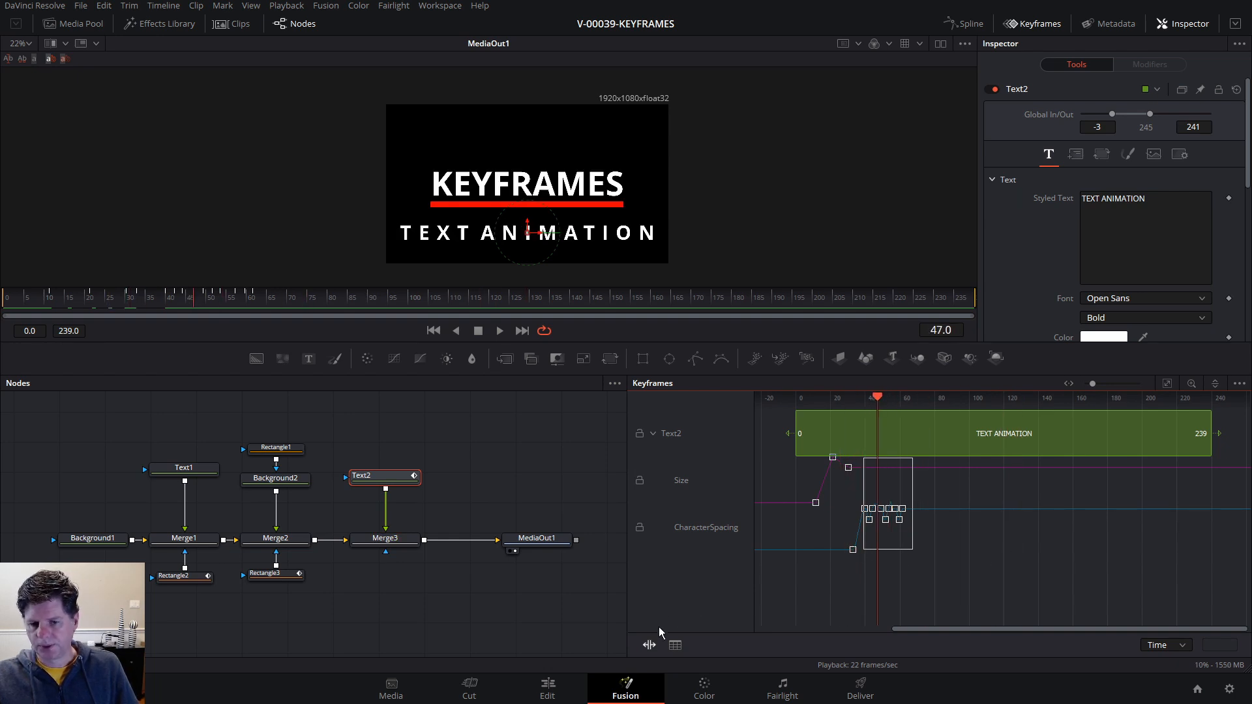
- Turn off time stretching and list Text2's Size keyframes in the Keyframes editor's spreadsheet
click(649, 645)
drag(947, 517, 1023, 516)
drag(1094, 384, 1109, 384)
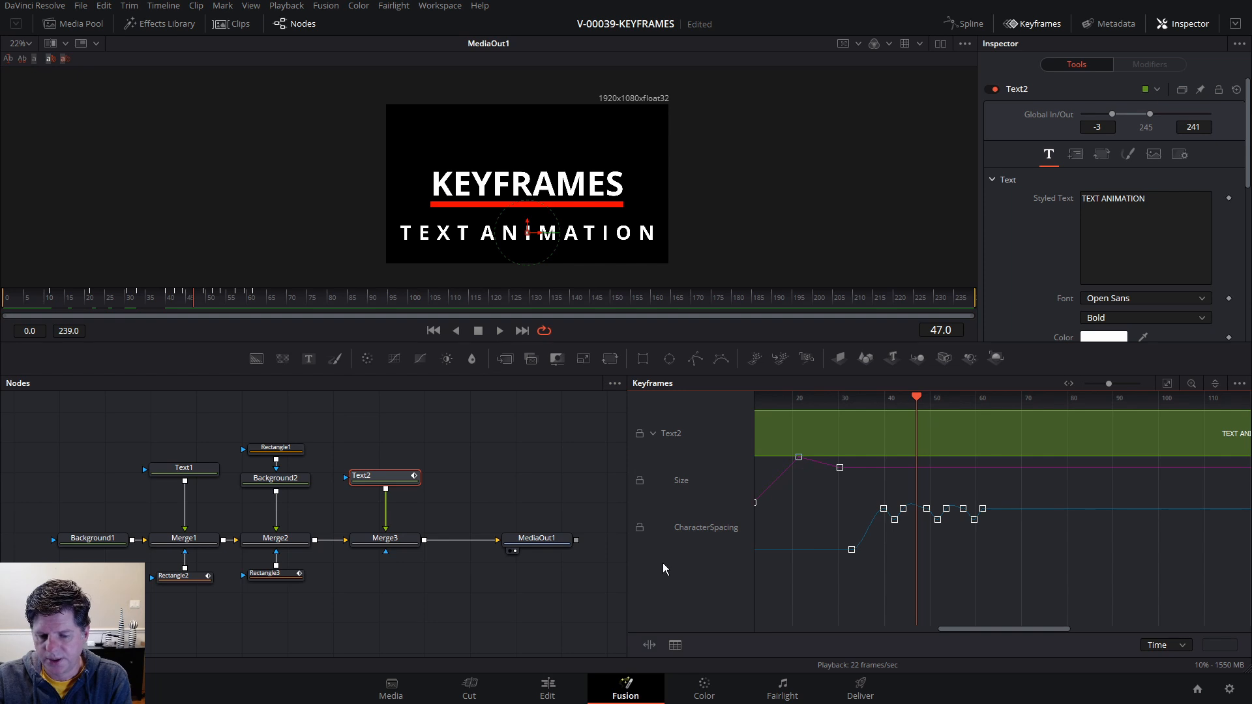
click(795, 488)
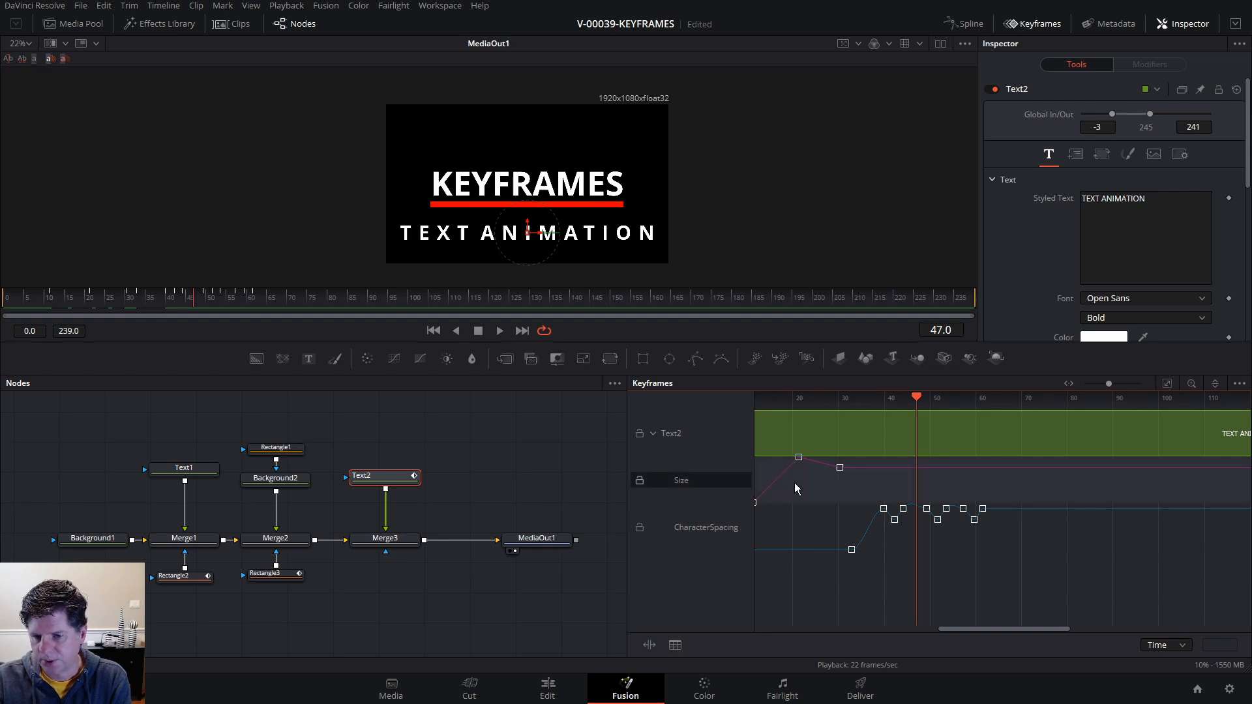
click(675, 647)
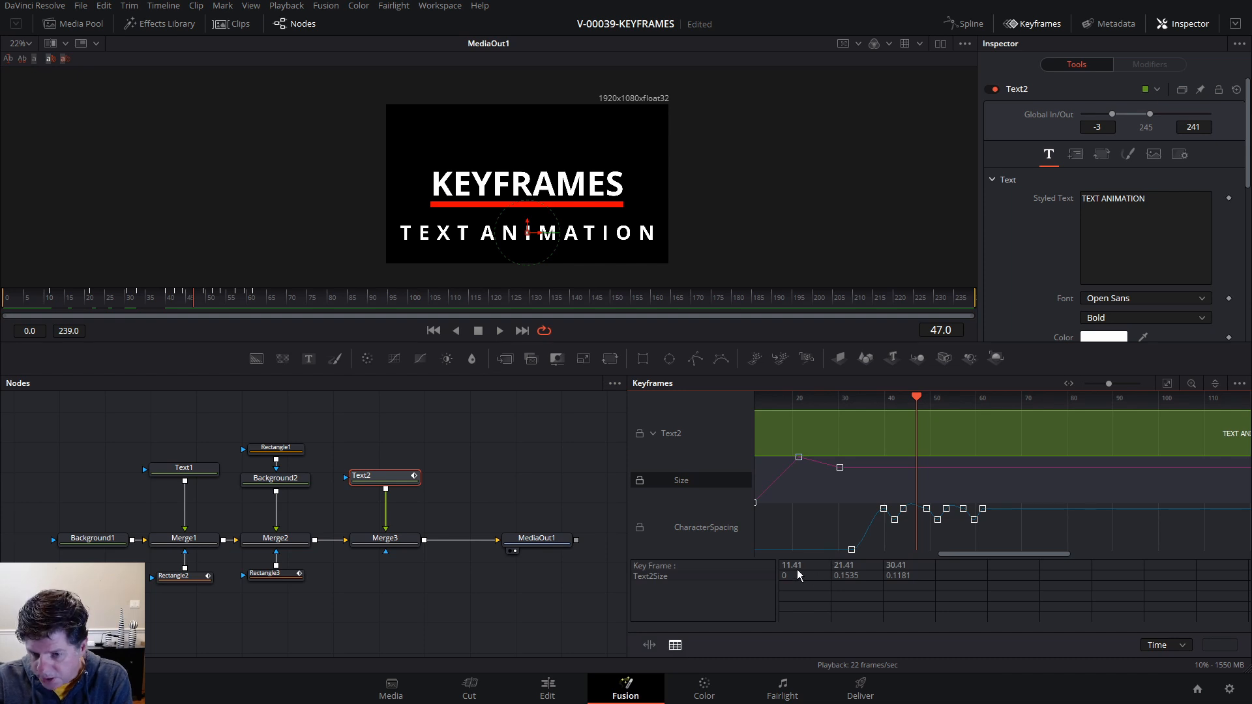
drag(794, 518, 829, 513)
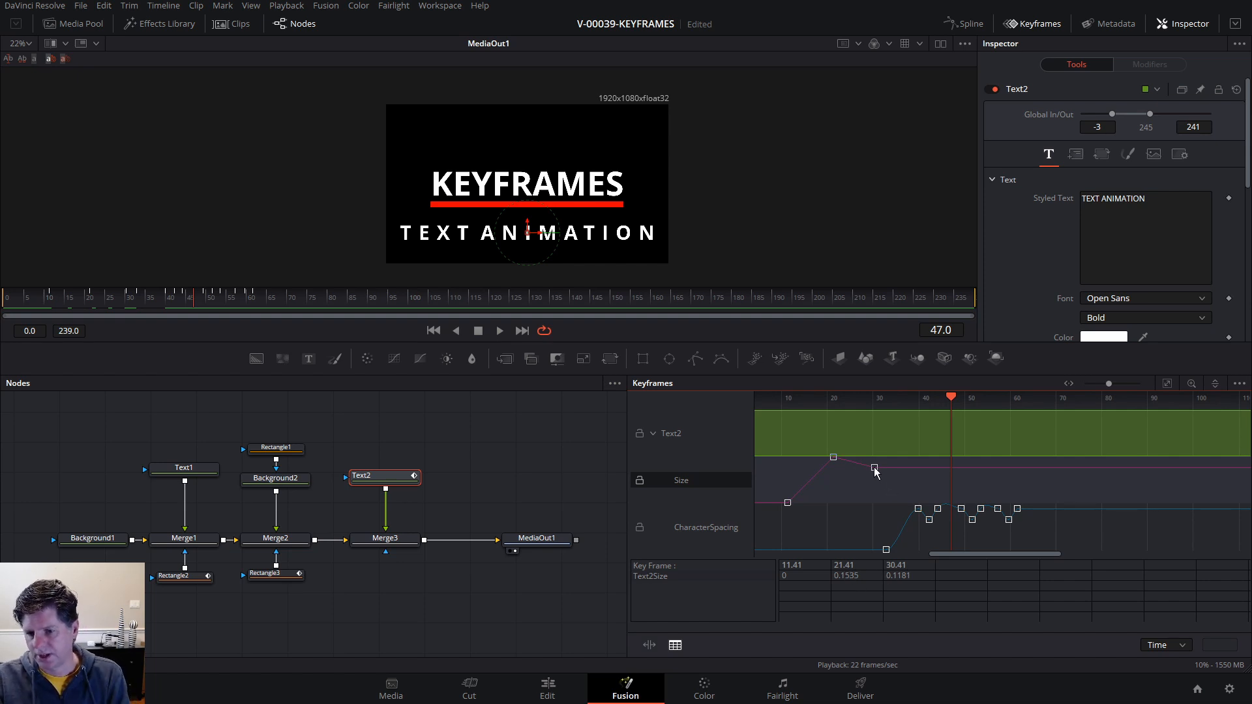
- Set the third Size keyframe's time to frame 50 in the spreadsheet
double_click(898, 566)
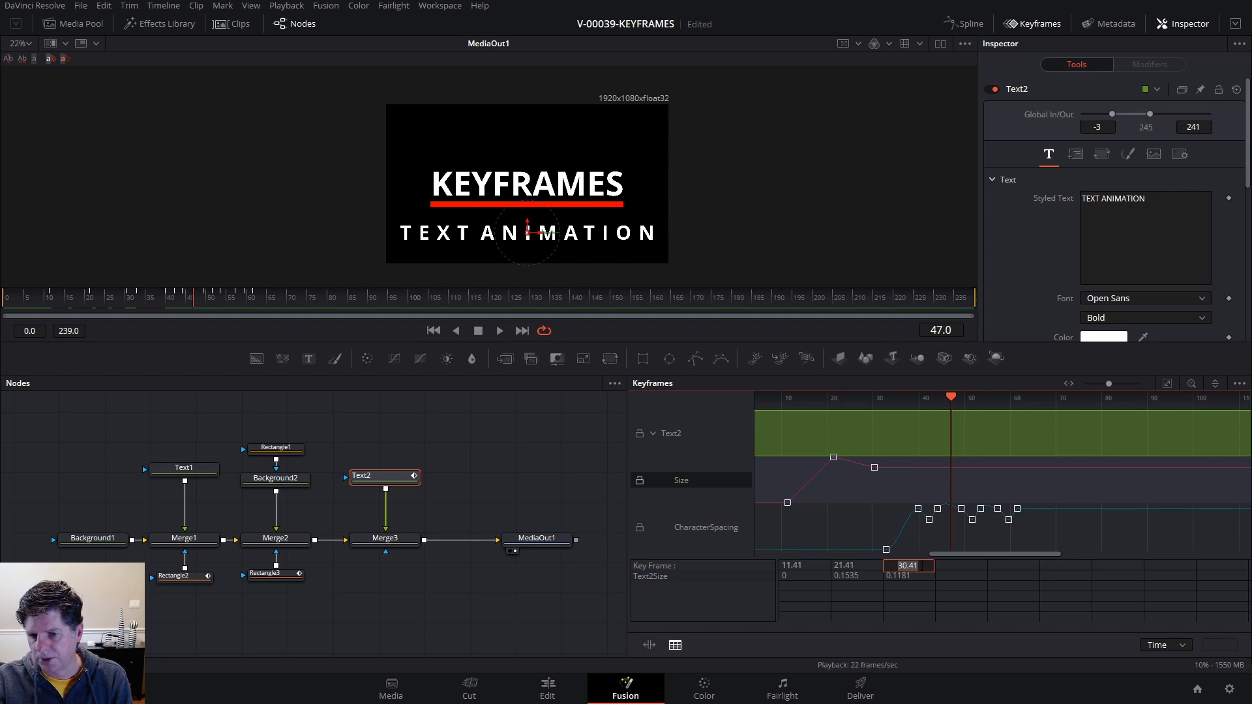
text(5)
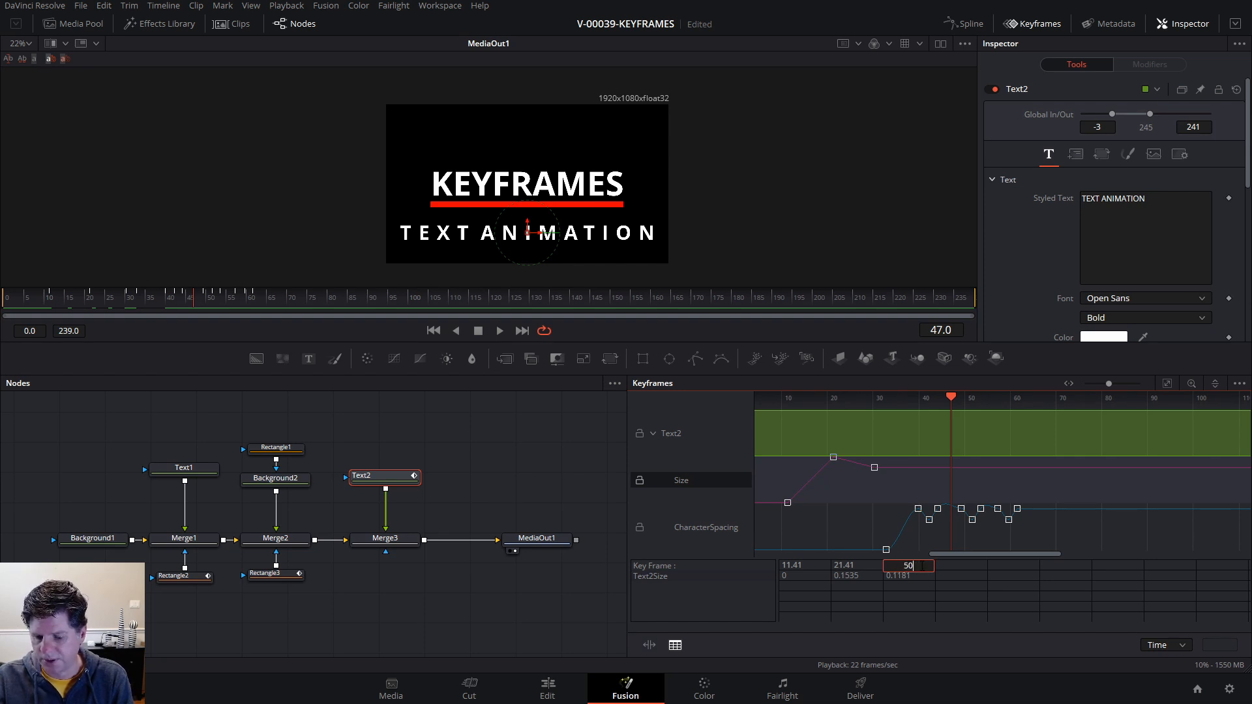
text(0)
key(Return)
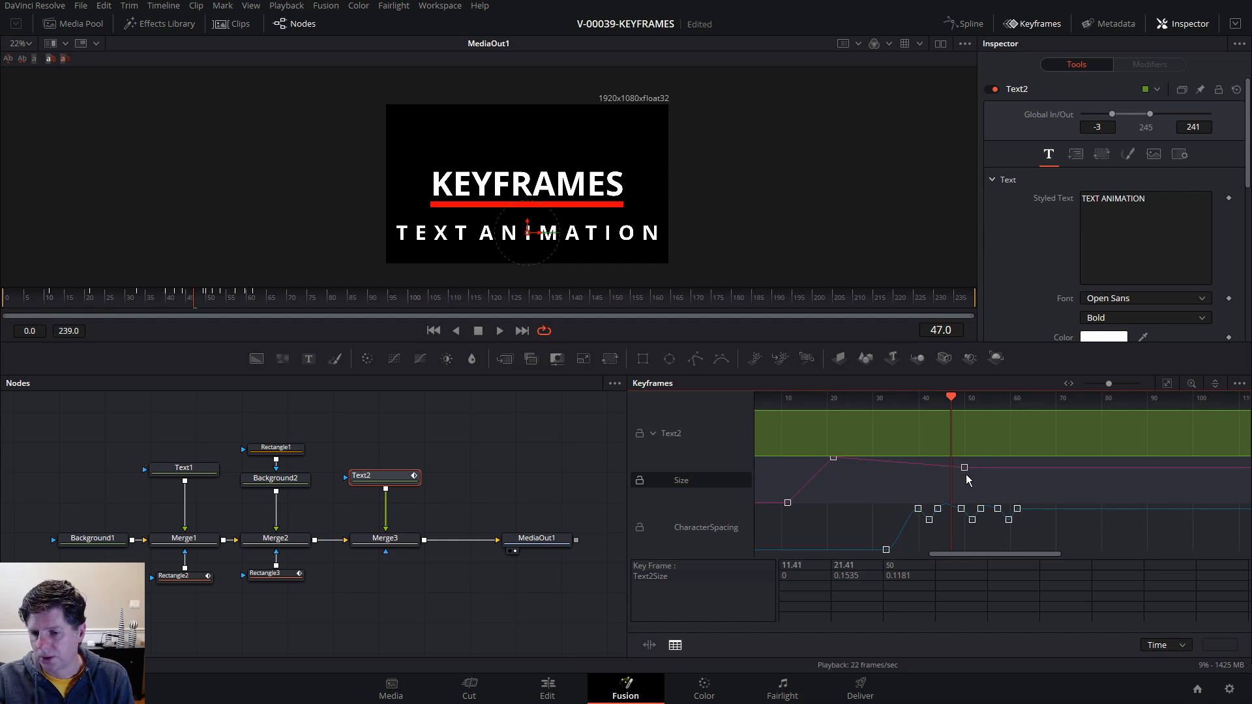
double_click(903, 577)
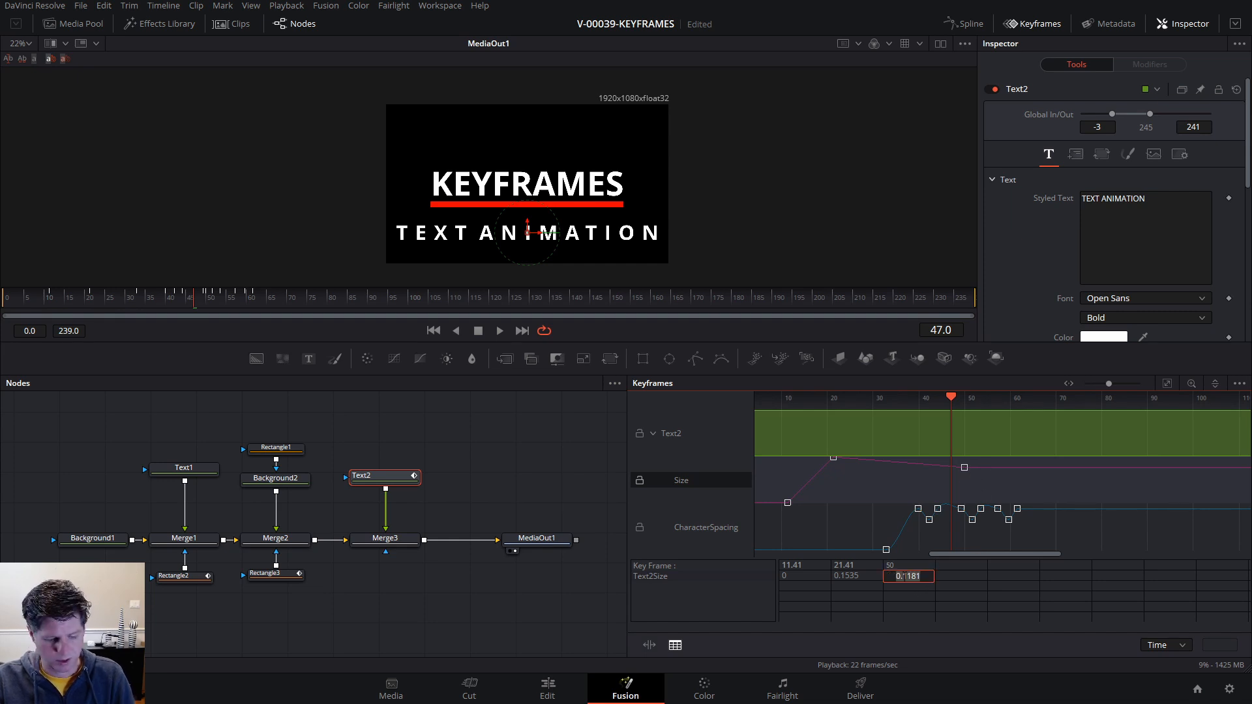
text(0)
key(Escape)
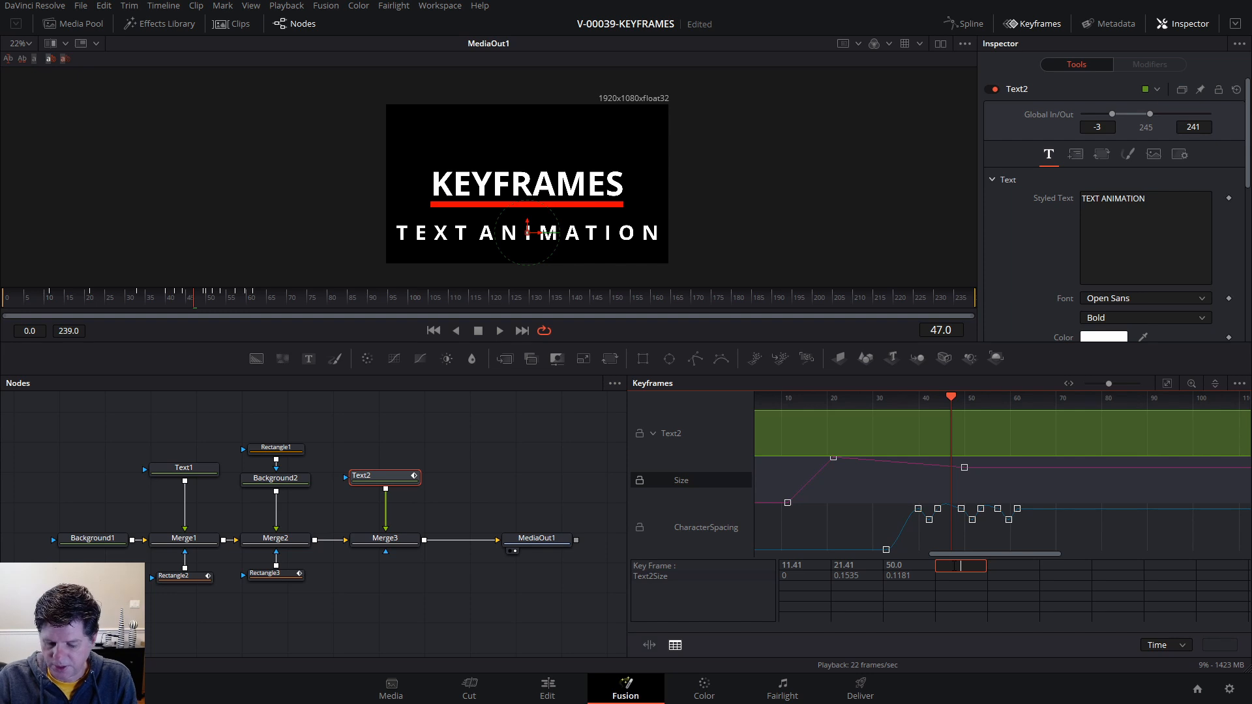
- Add a fourth Size keyframe at frame 60 in the spreadsheet and set its value to 1
key(Return)
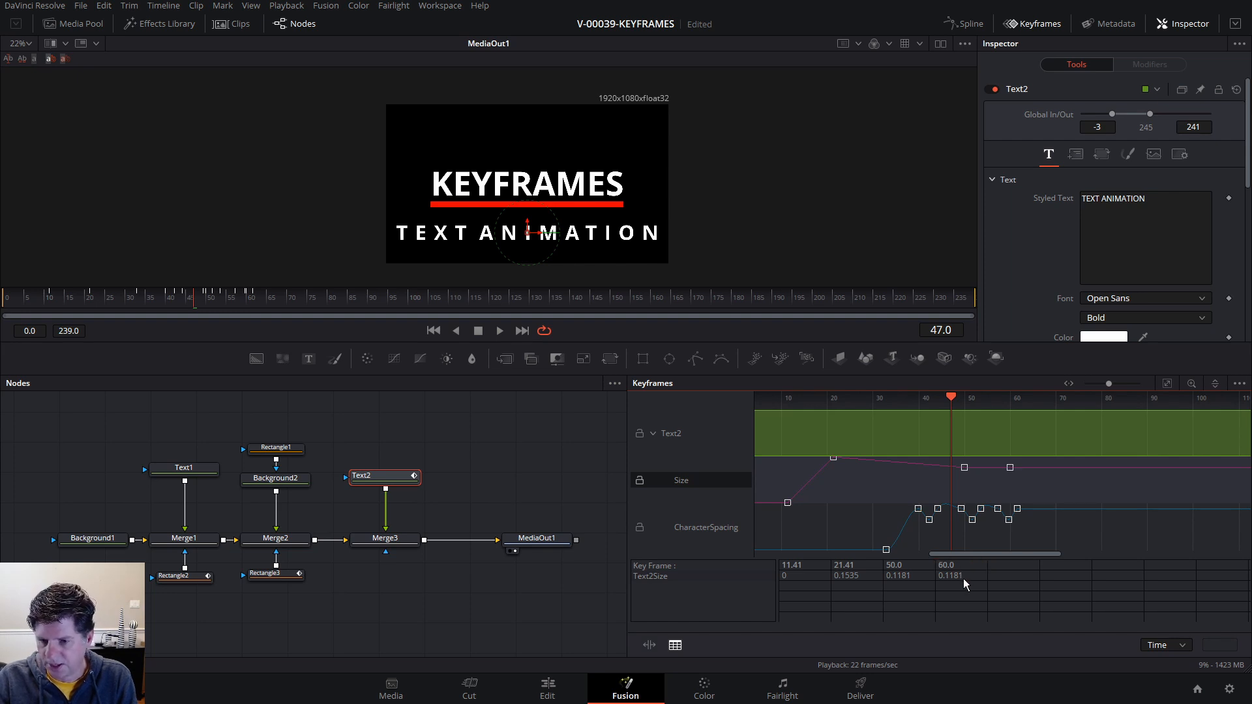
double_click(965, 577)
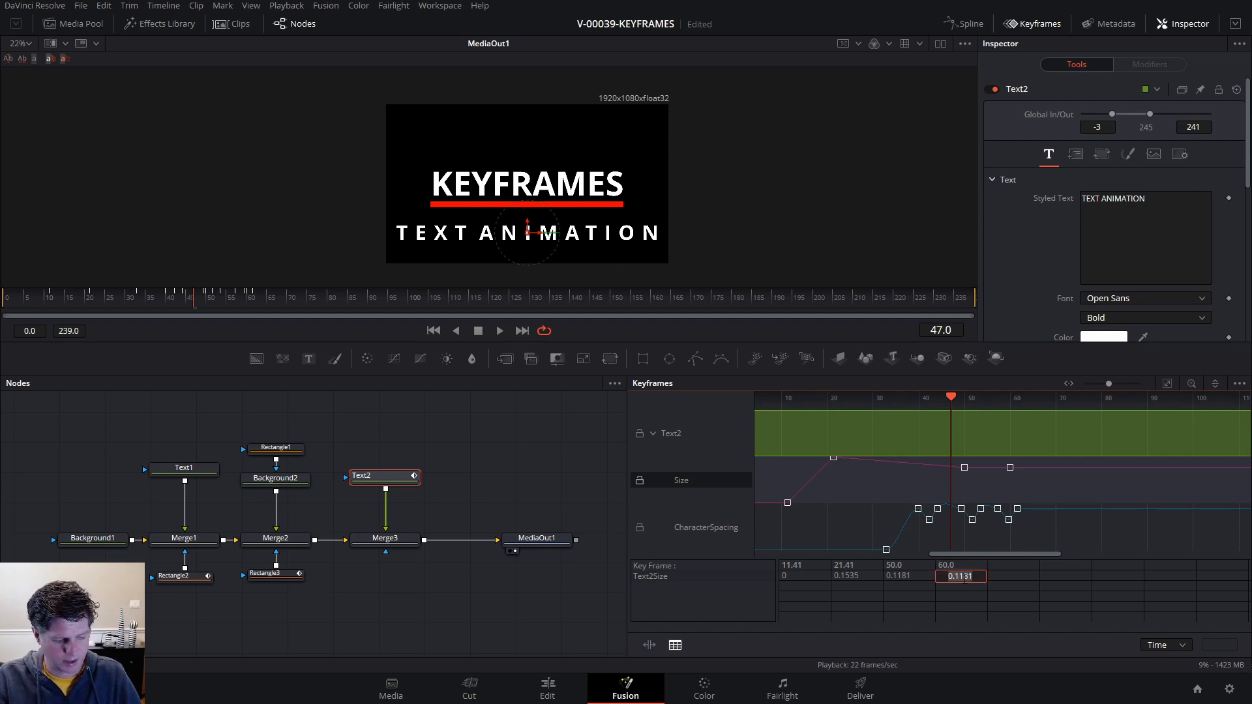
text(1)
key(Return)
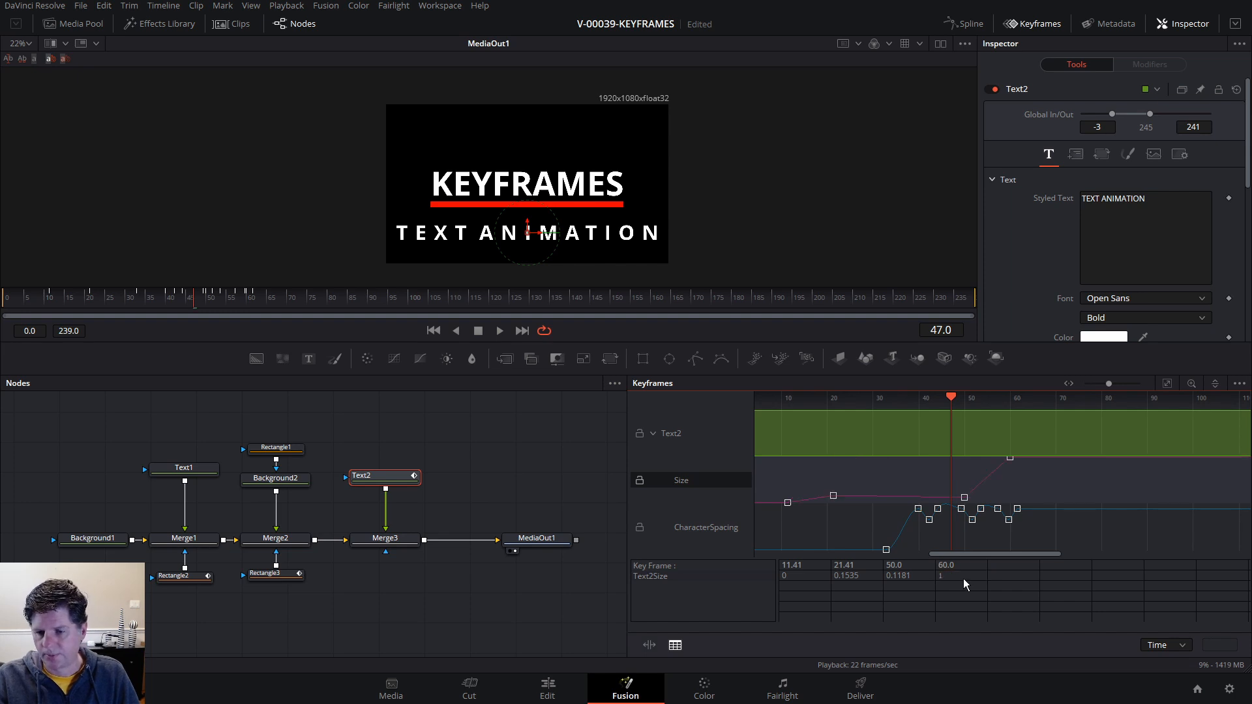
- Add a fifth Size keyframe at frame 70 in the spreadsheet with the value 0.5
double_click(996, 565)
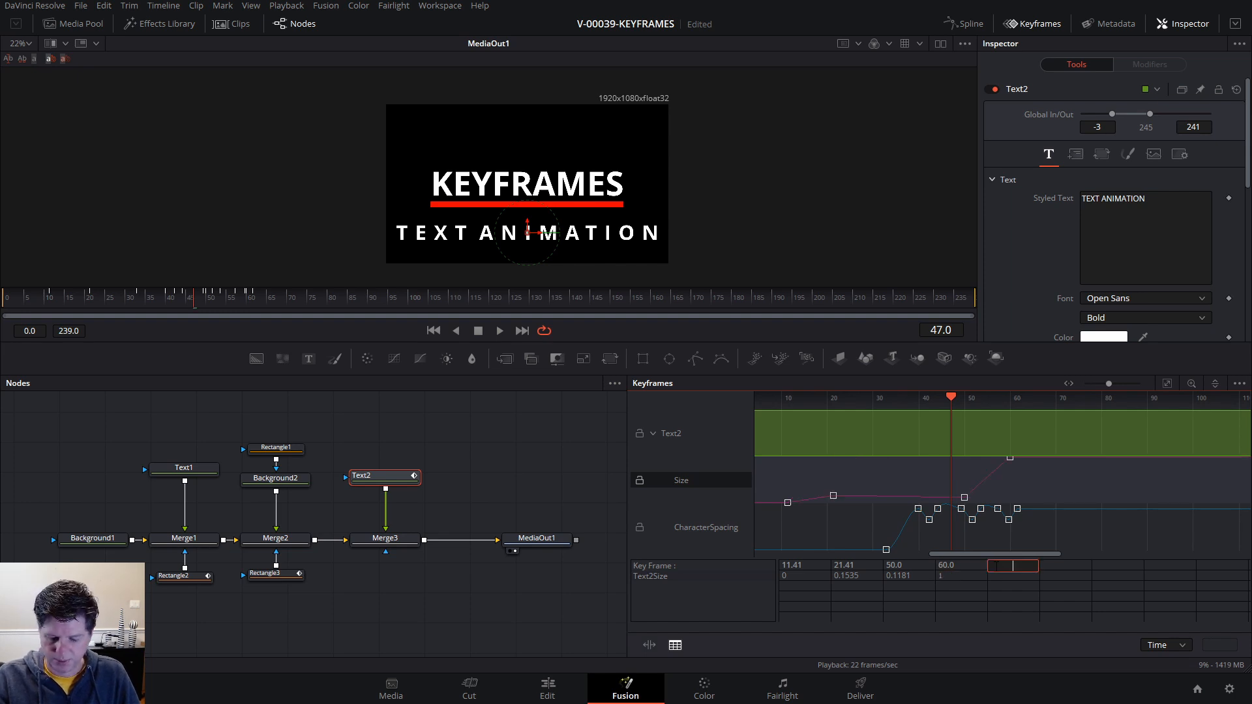
key(BackSpace)
key(BackSpace)
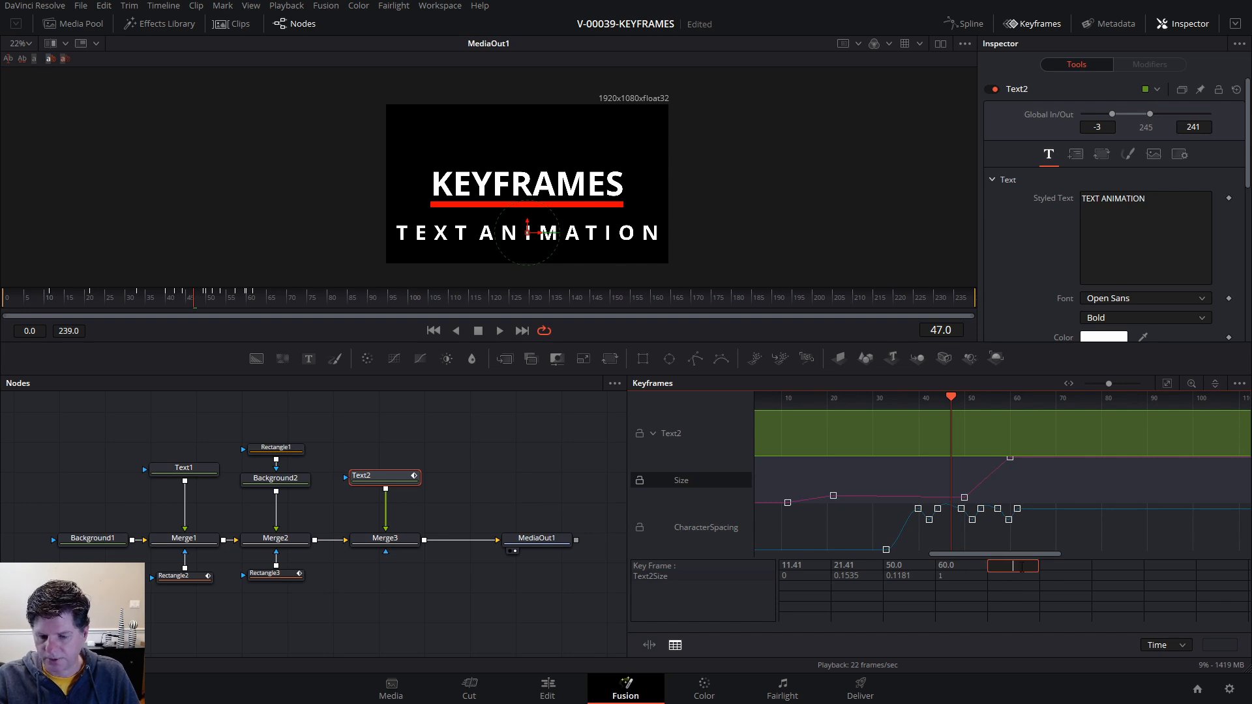
text(70)
key(Return)
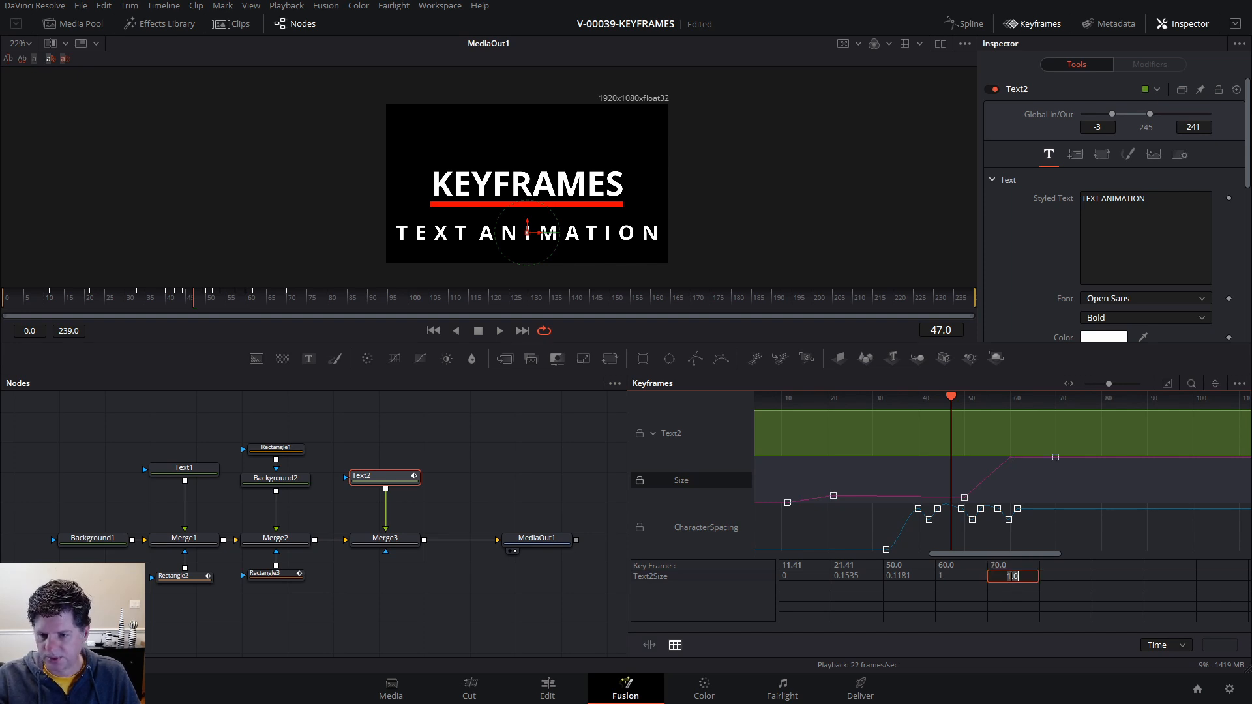
text(0.5)
key(Return)
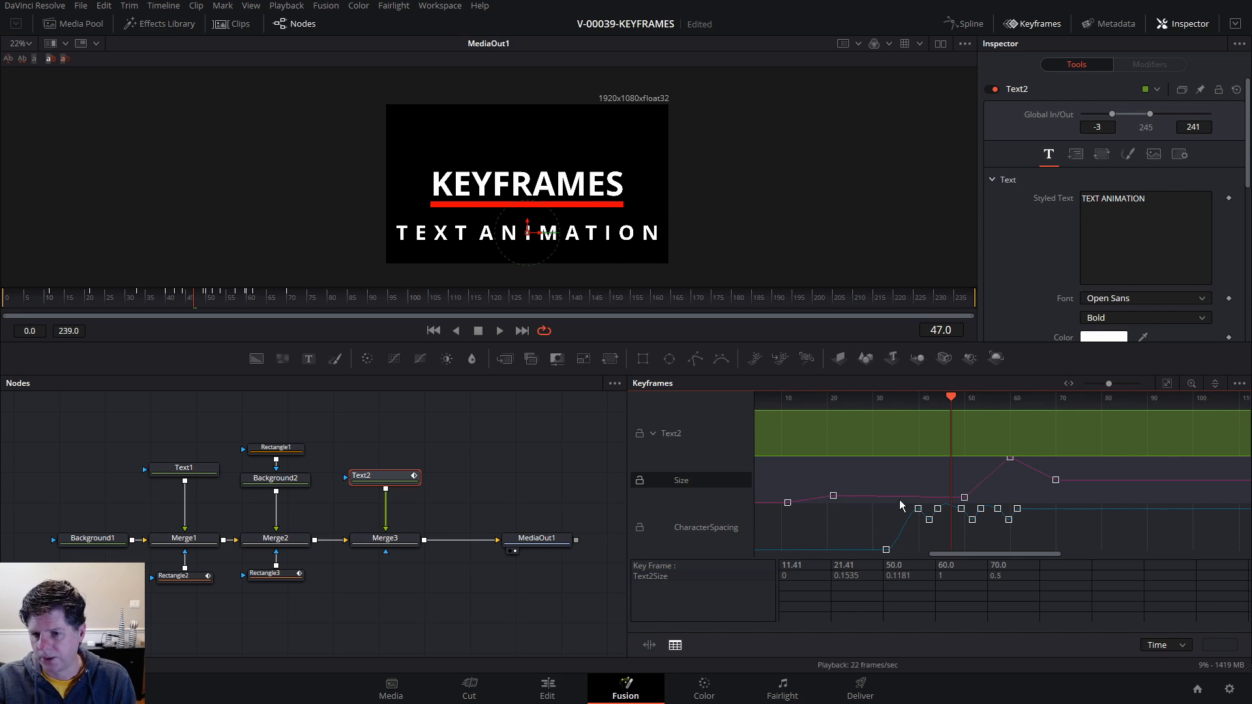
- Review Text2's CharacterSpacing keyframes in the spreadsheet, and save the project
click(863, 519)
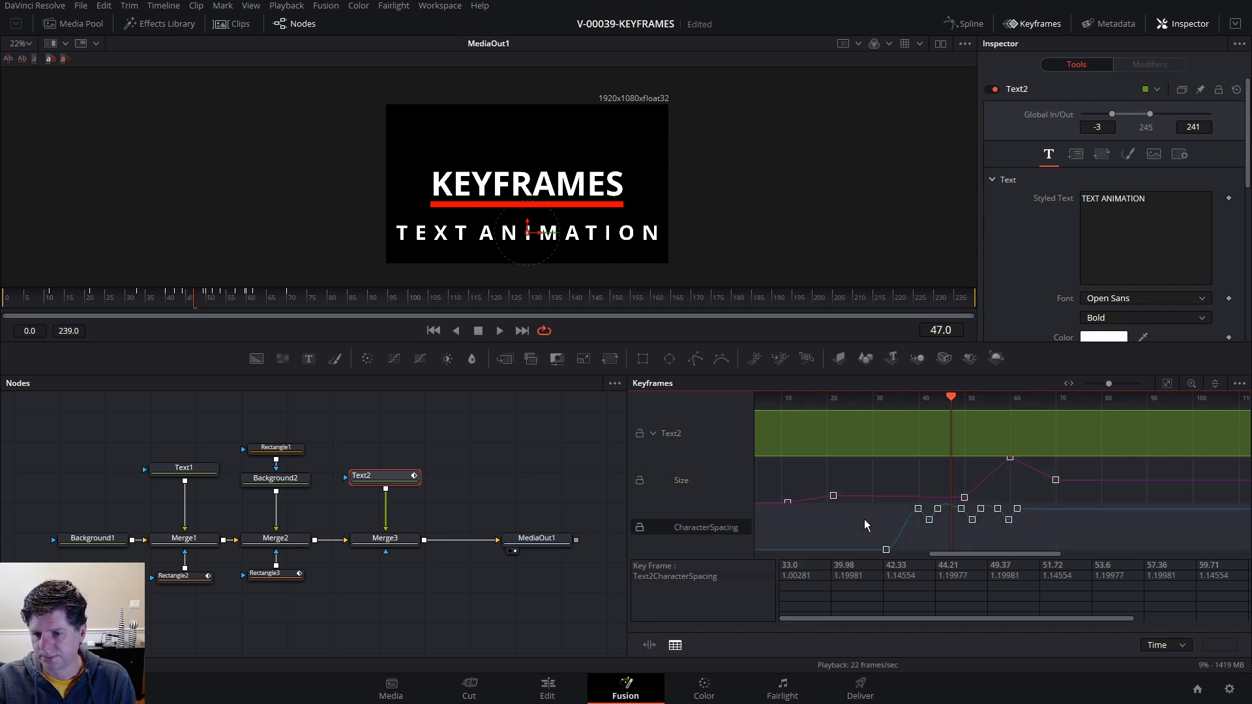
drag(922, 617, 1044, 620)
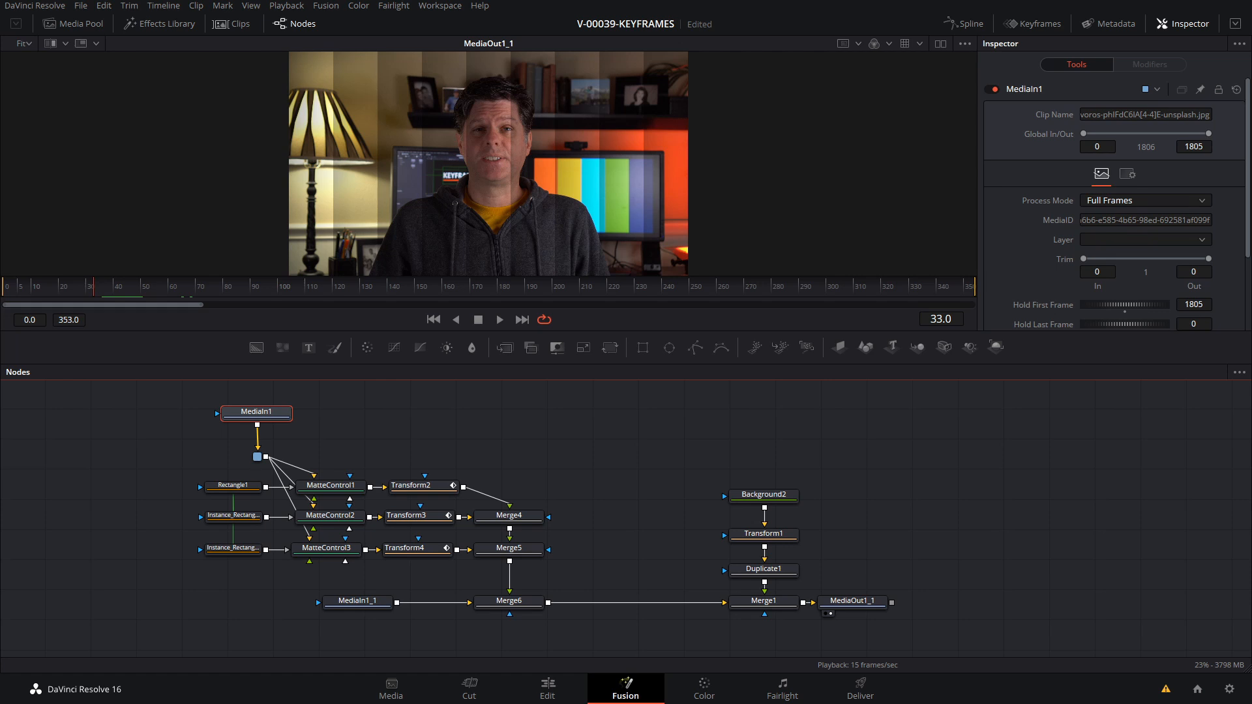
key(ctrl+s)
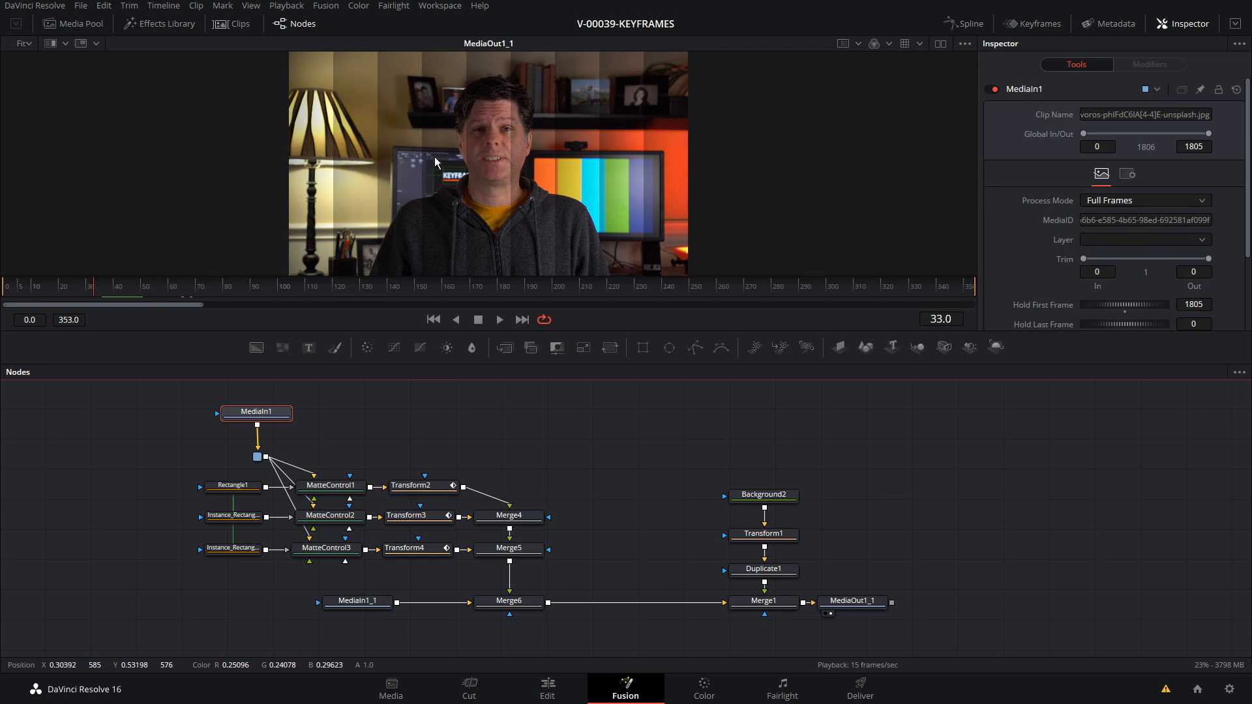
- Show Background2 in the viewer and extend the Inspector to full height
click(773, 497)
key(1)
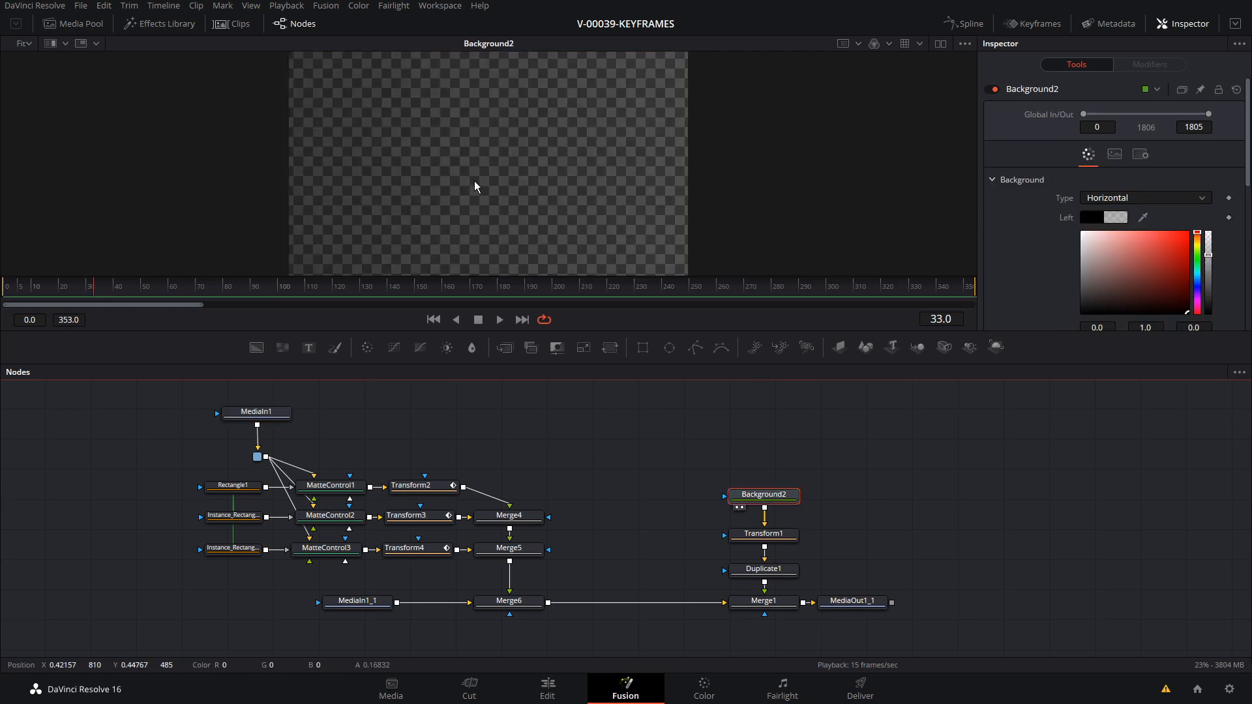
click(1234, 24)
- Try raising the alpha of Background2's left gradient colour to about 0.71 and that of its right colour, and undo both changes
drag(1105, 420, 1143, 421)
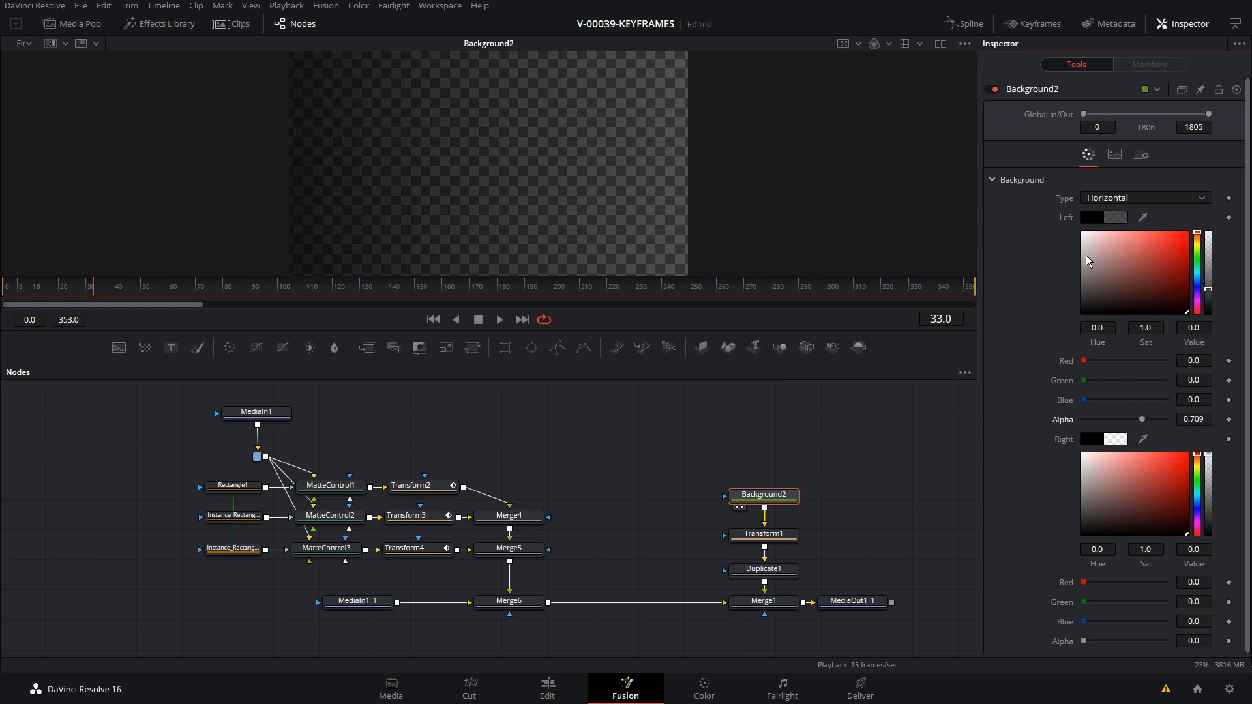
scroll(1067, 499, down, 1)
drag(1083, 636, 1117, 635)
key(ctrl+z)
key(ctrl+z)
- Examine Transform1's X Size, and display Duplicate1 in the viewer with its copy settings
click(754, 534)
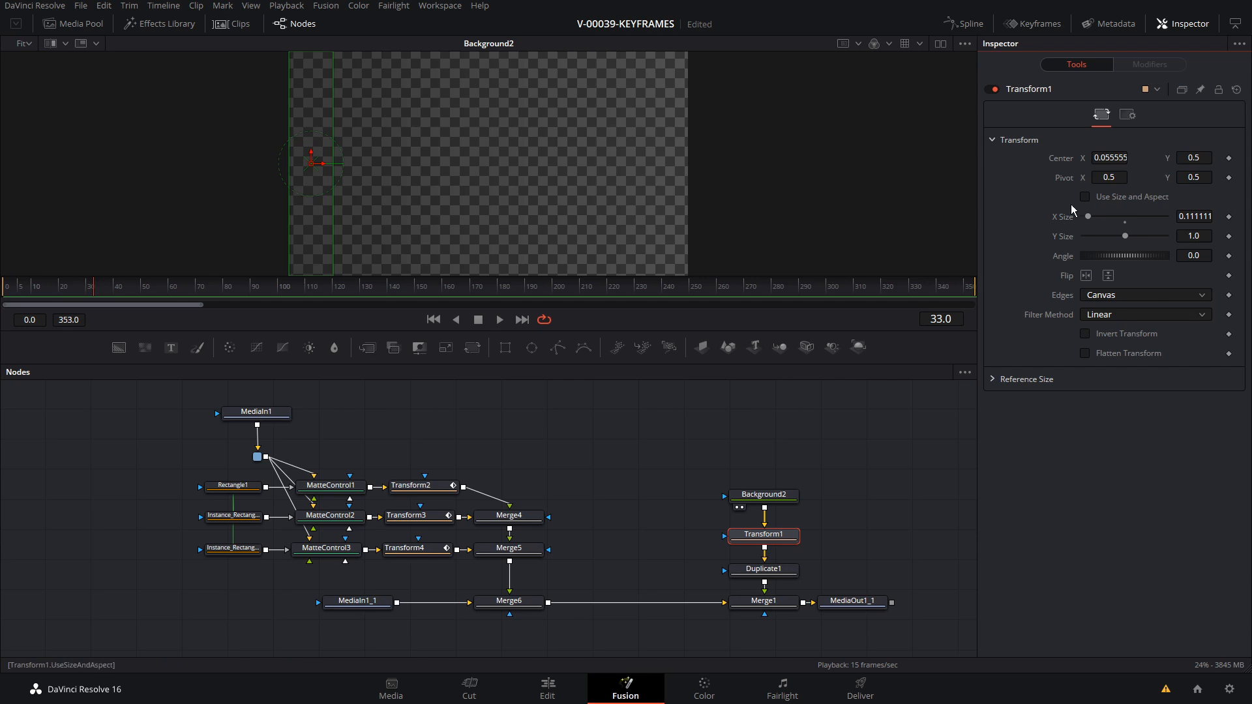
click(1201, 217)
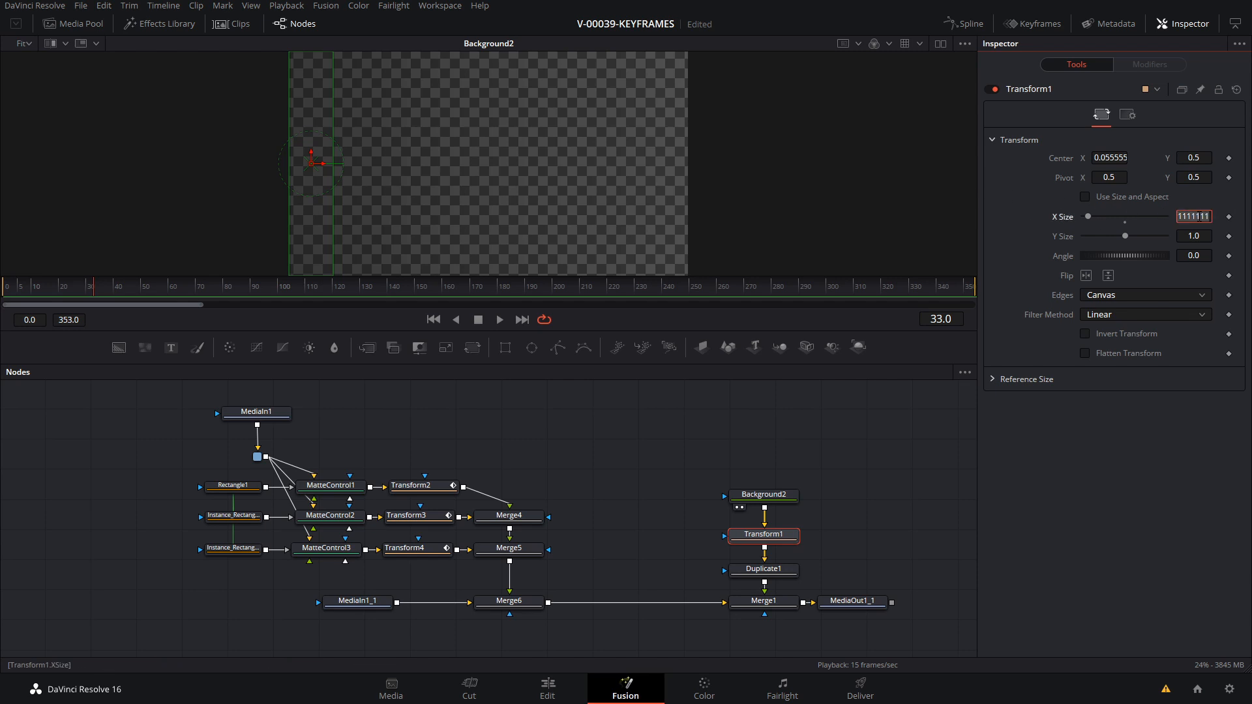
text(1)
key(Tab)
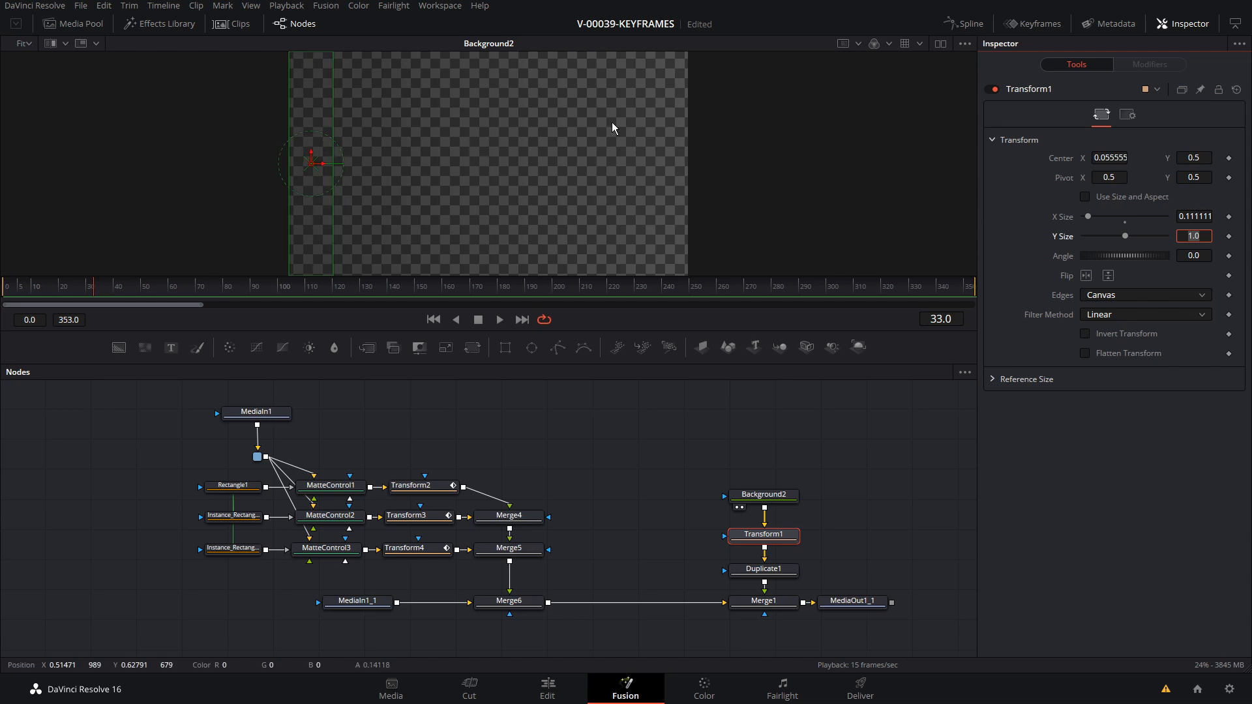
click(749, 571)
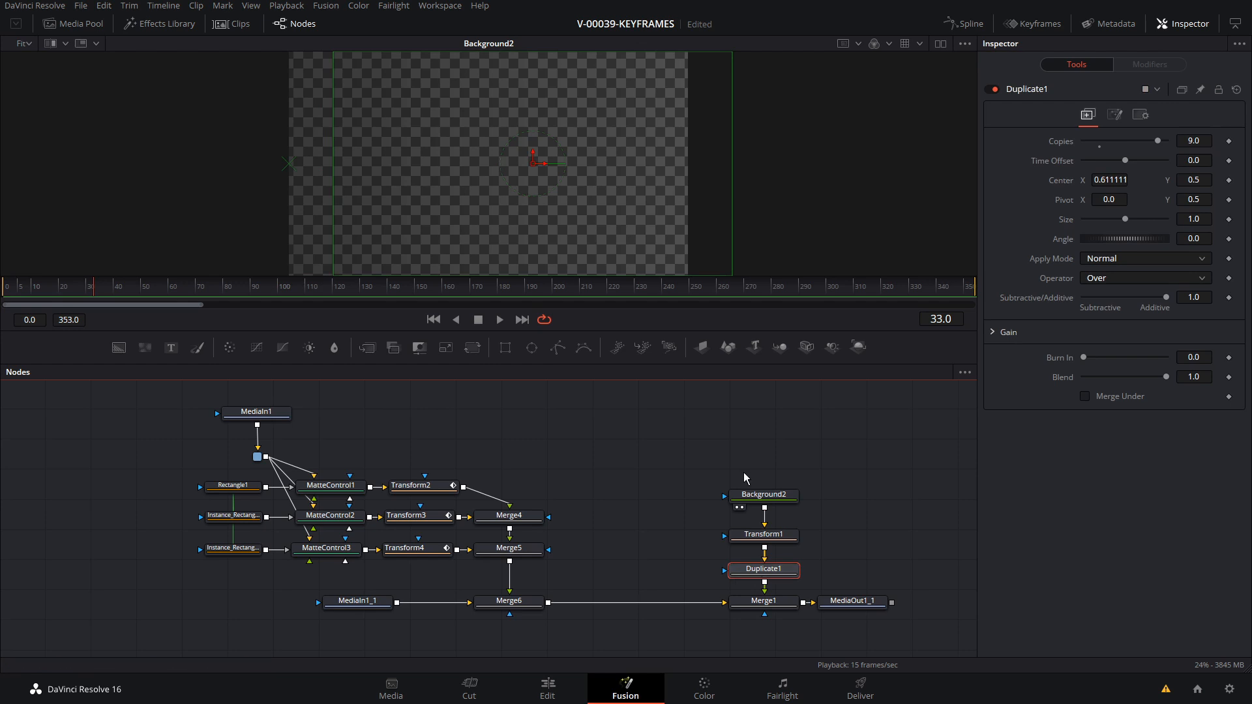
key(2)
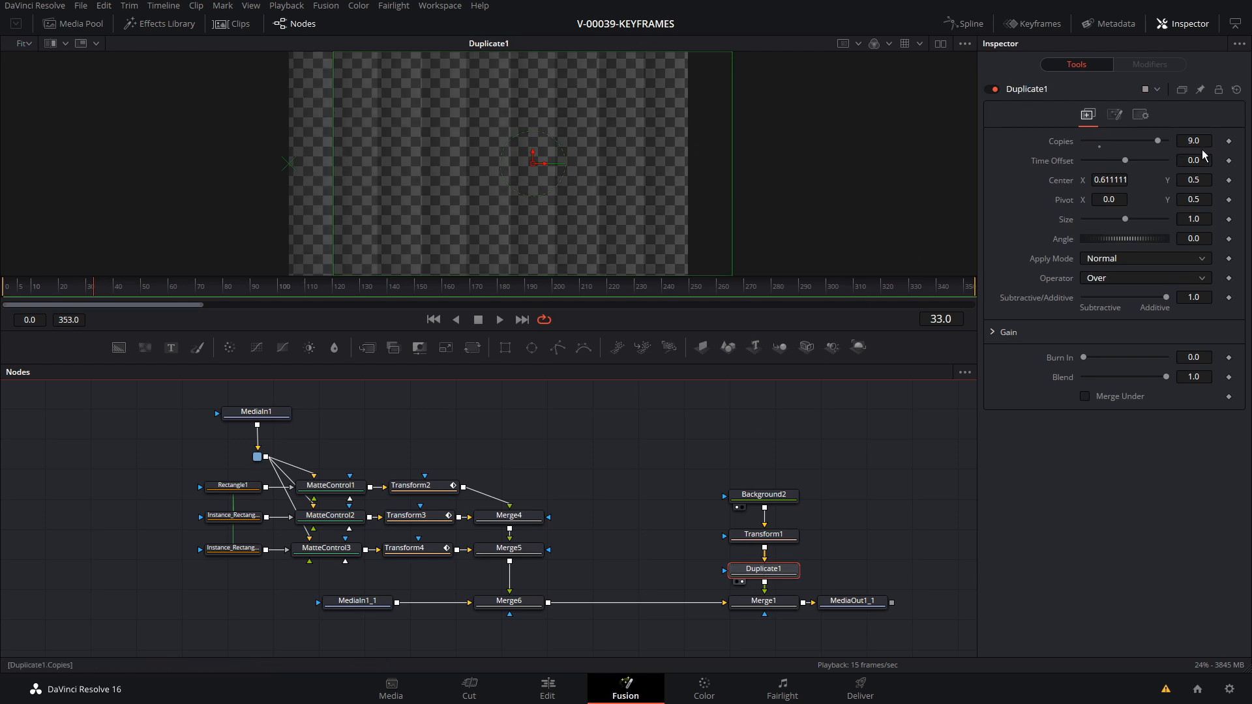
- Set Duplicate1's Center X to 0.625111, and display Merge1 in the viewer
mouse_move(1108, 185)
mouse_down()
mouse_move(1132, 184)
mouse_move(1118, 185)
mouse_up()
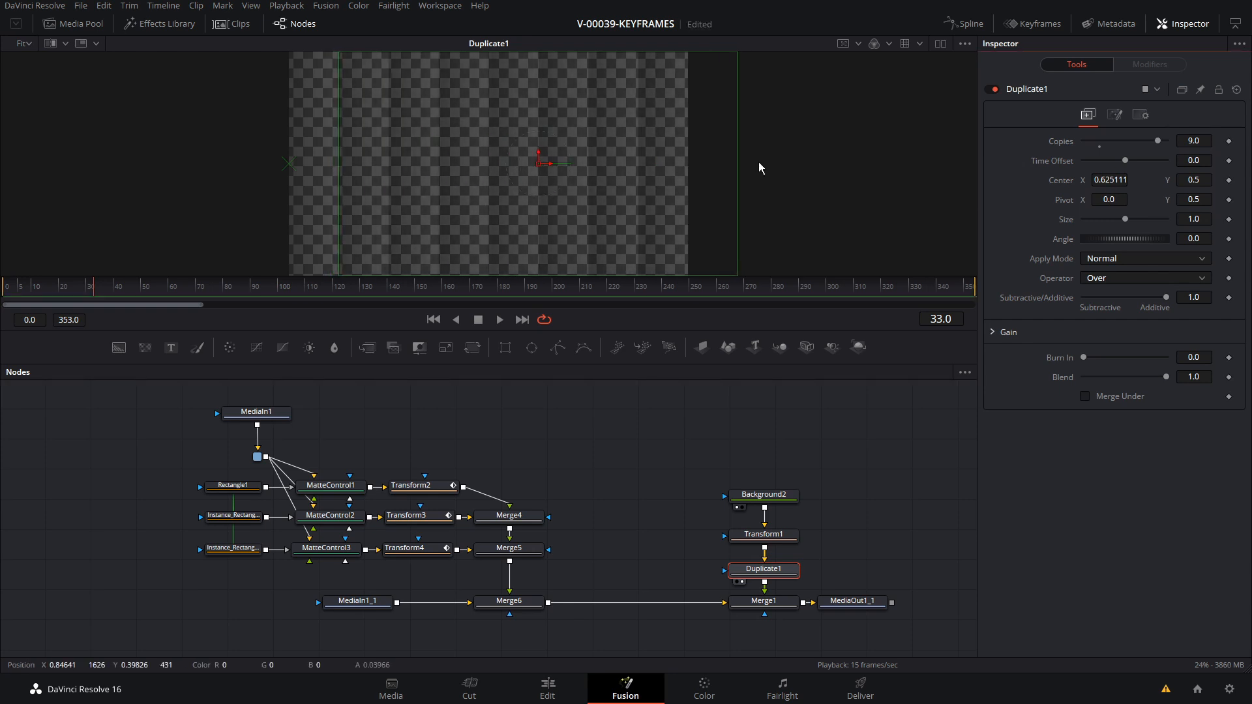
drag(763, 601, 508, 134)
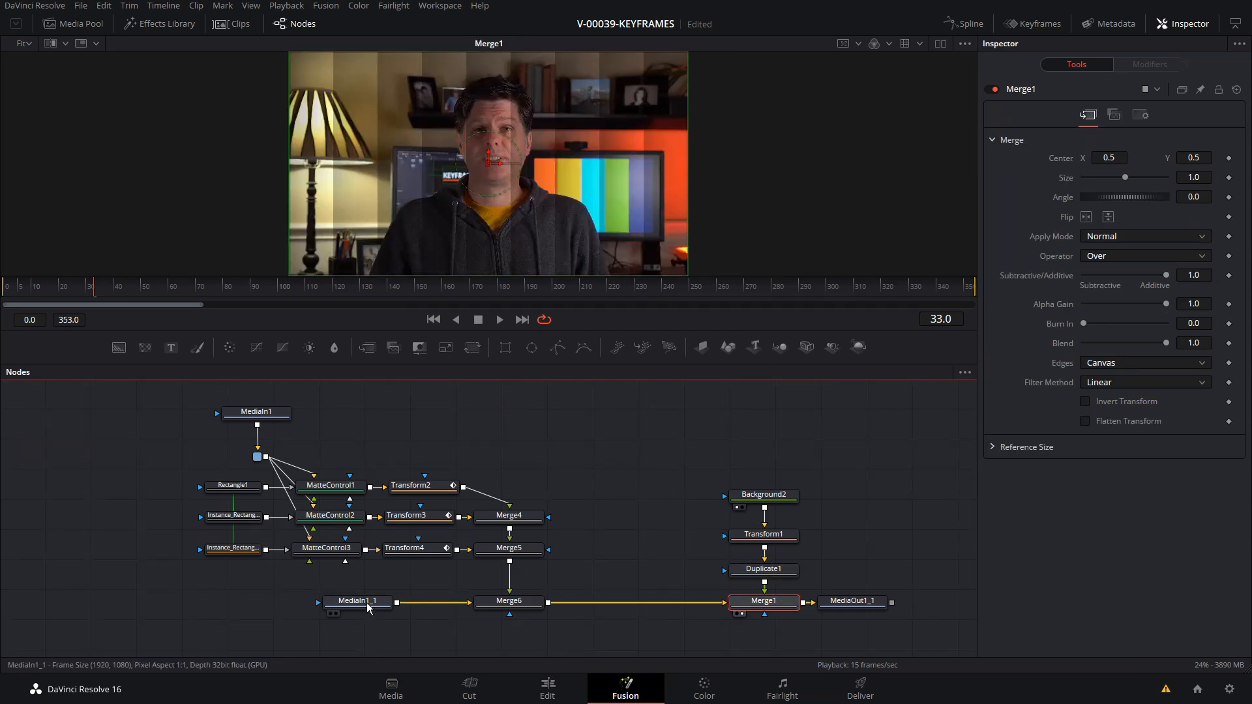
- Move the MediaIn1_1 node farther away from Merge6, and show MediaIn1 and MediaOut1_1 side by side in two viewers
drag(373, 600, 114, 600)
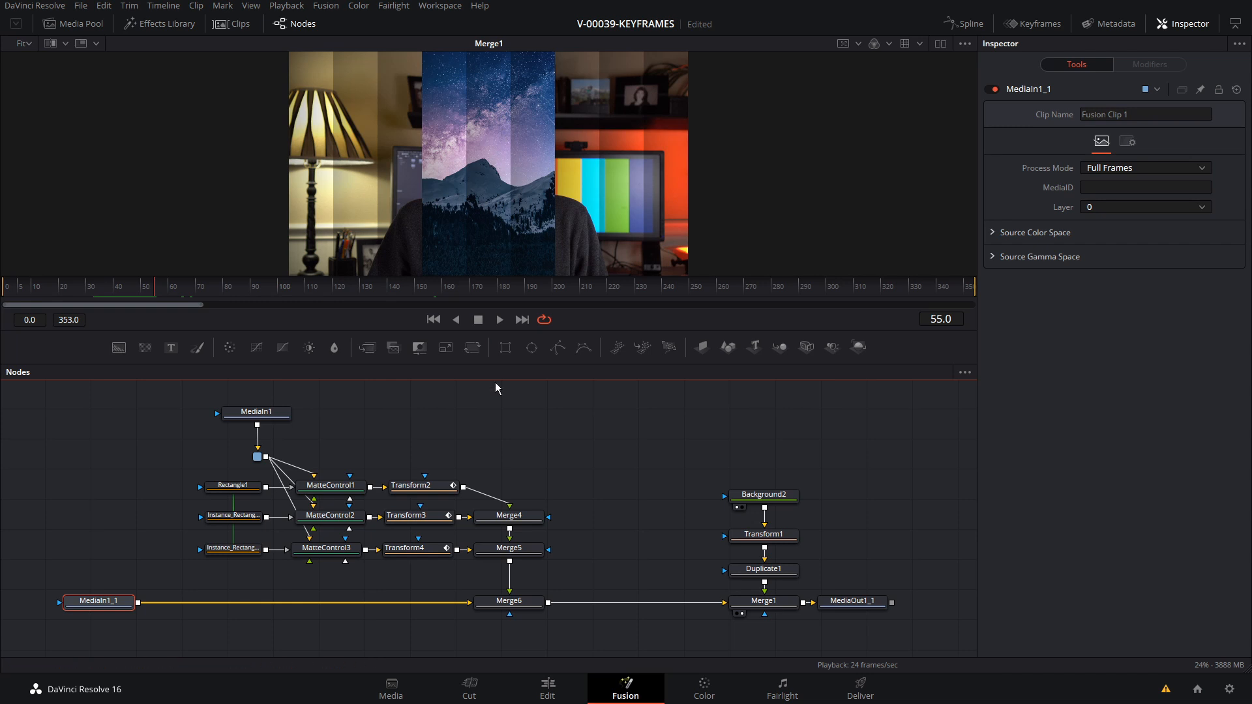
click(257, 419)
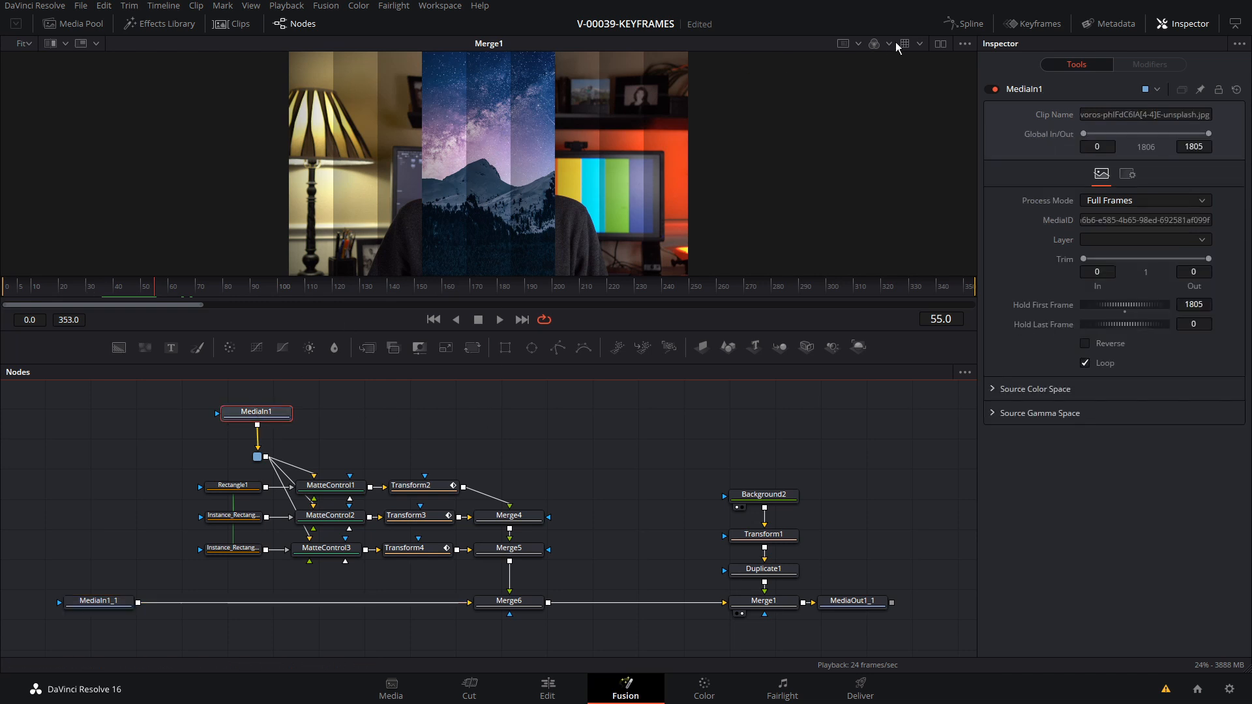
click(940, 46)
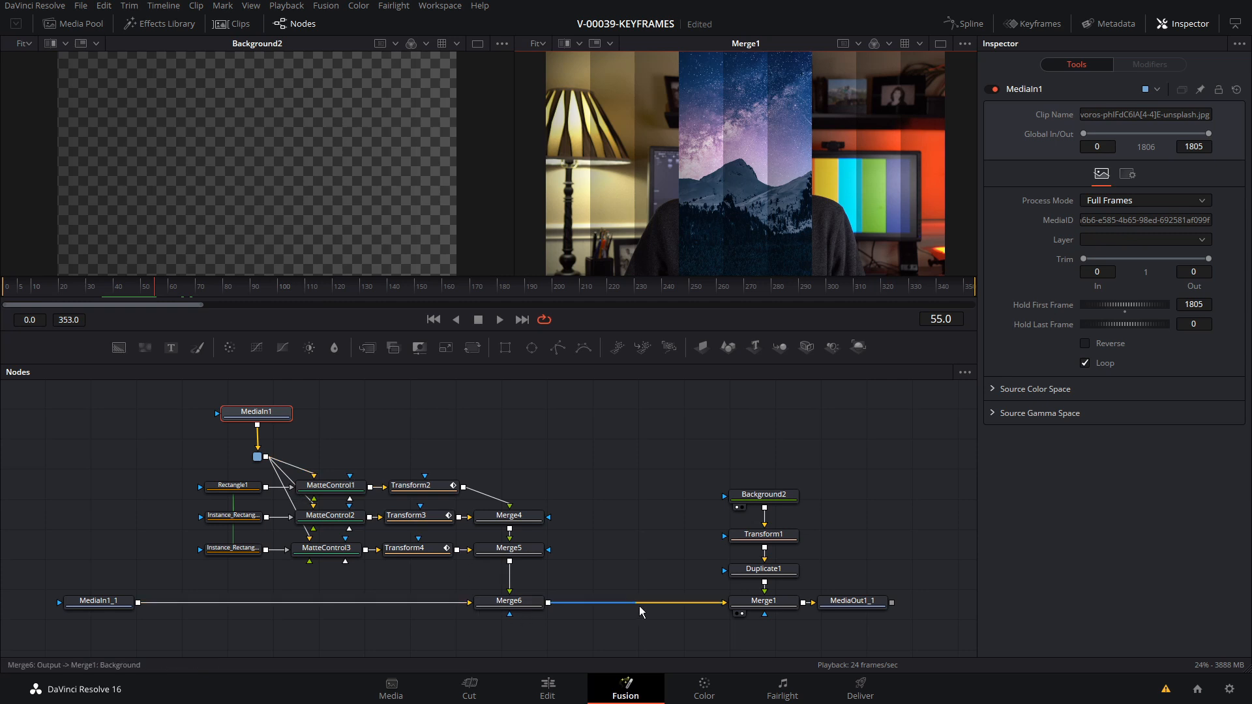
click(850, 603)
key(2)
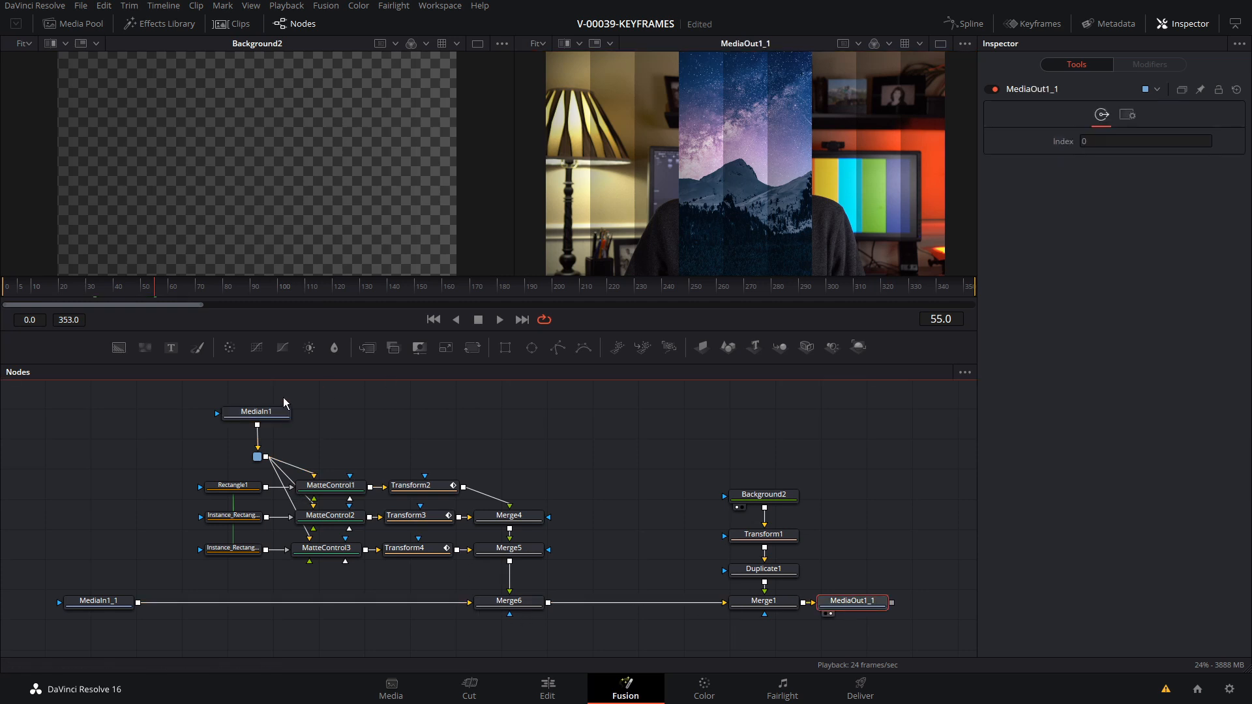
click(256, 415)
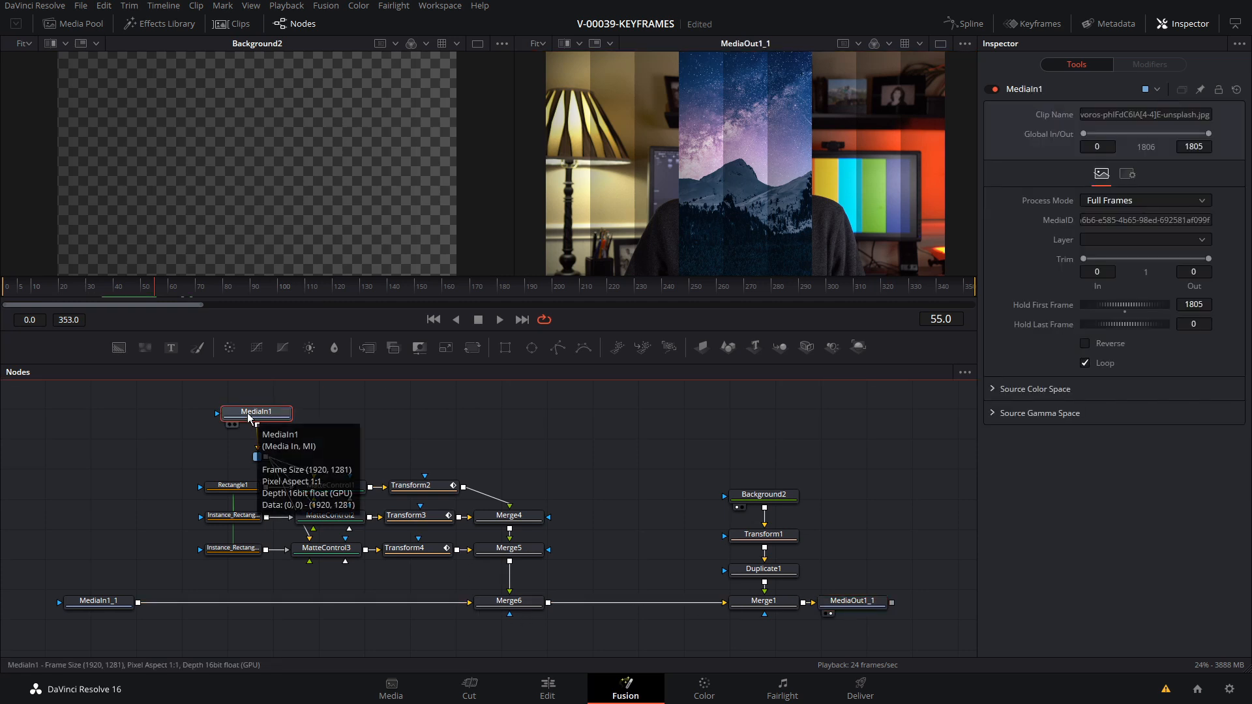
key(1)
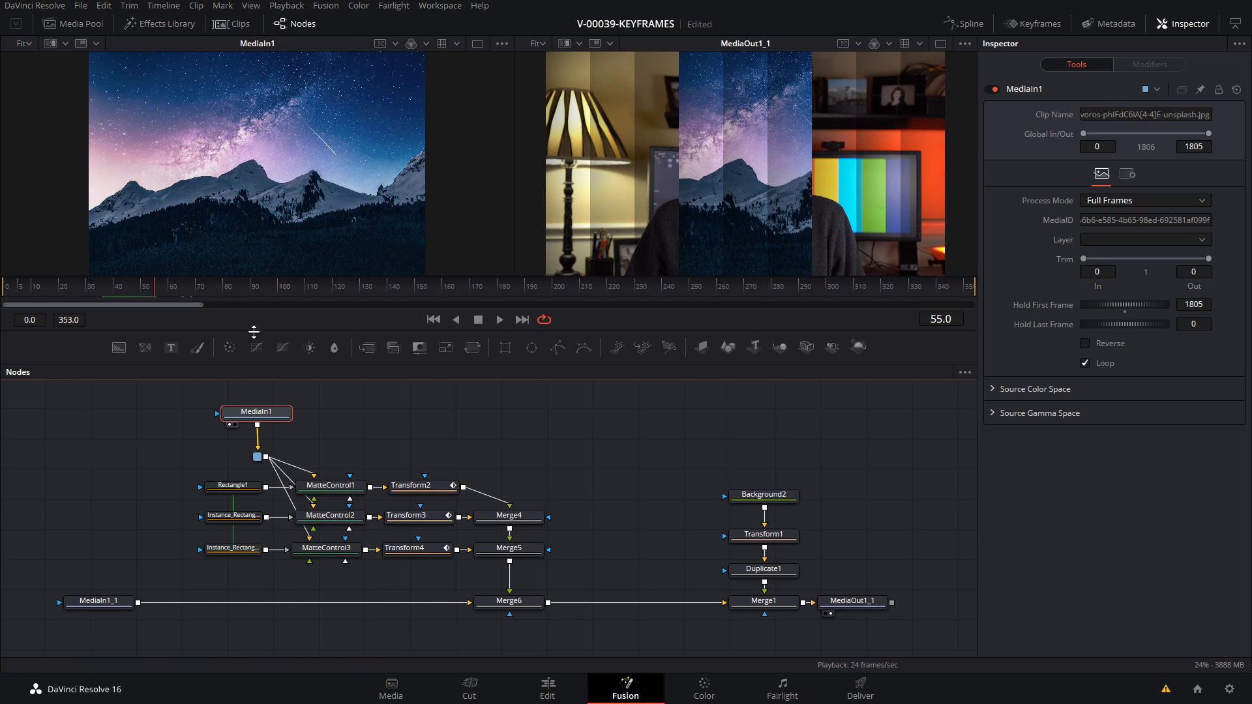
- Go to frame 54 and examine the PipeRouter1 node, Rectangle1 and its two instances along with their Center and Width settings
mouse_move(143, 293)
mouse_down()
mouse_move(116, 294)
mouse_move(155, 294)
mouse_up()
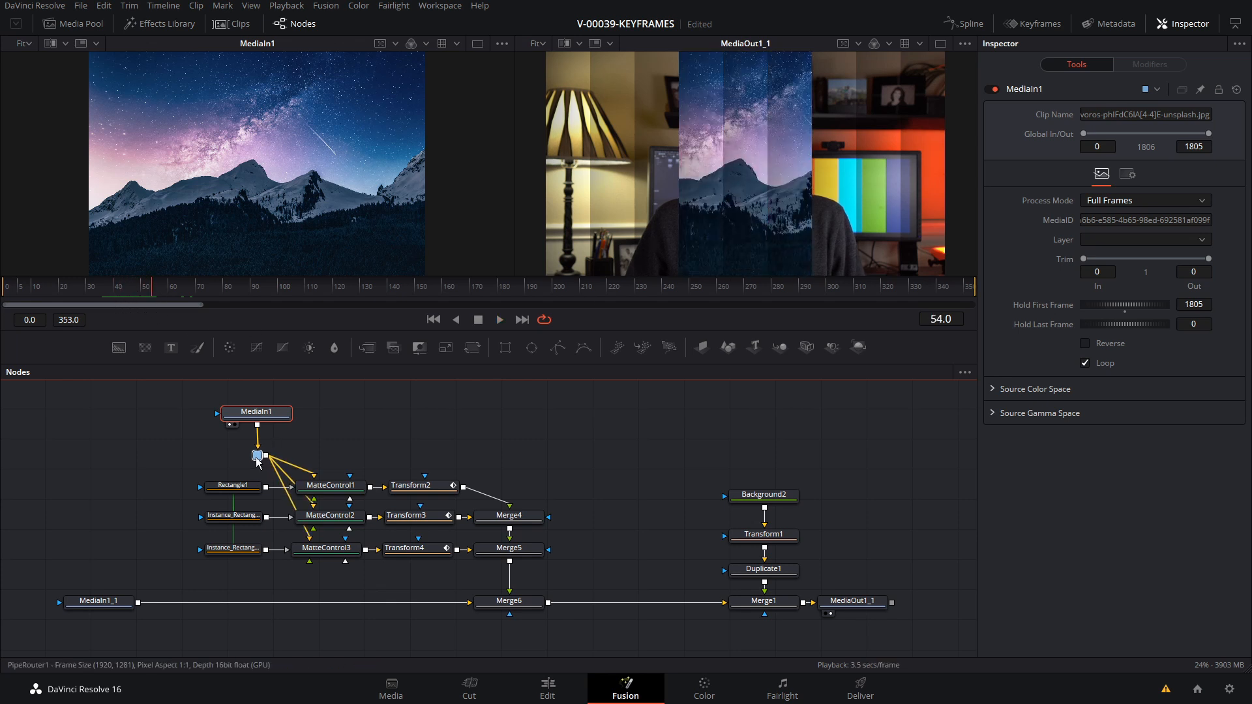
click(257, 457)
click(246, 491)
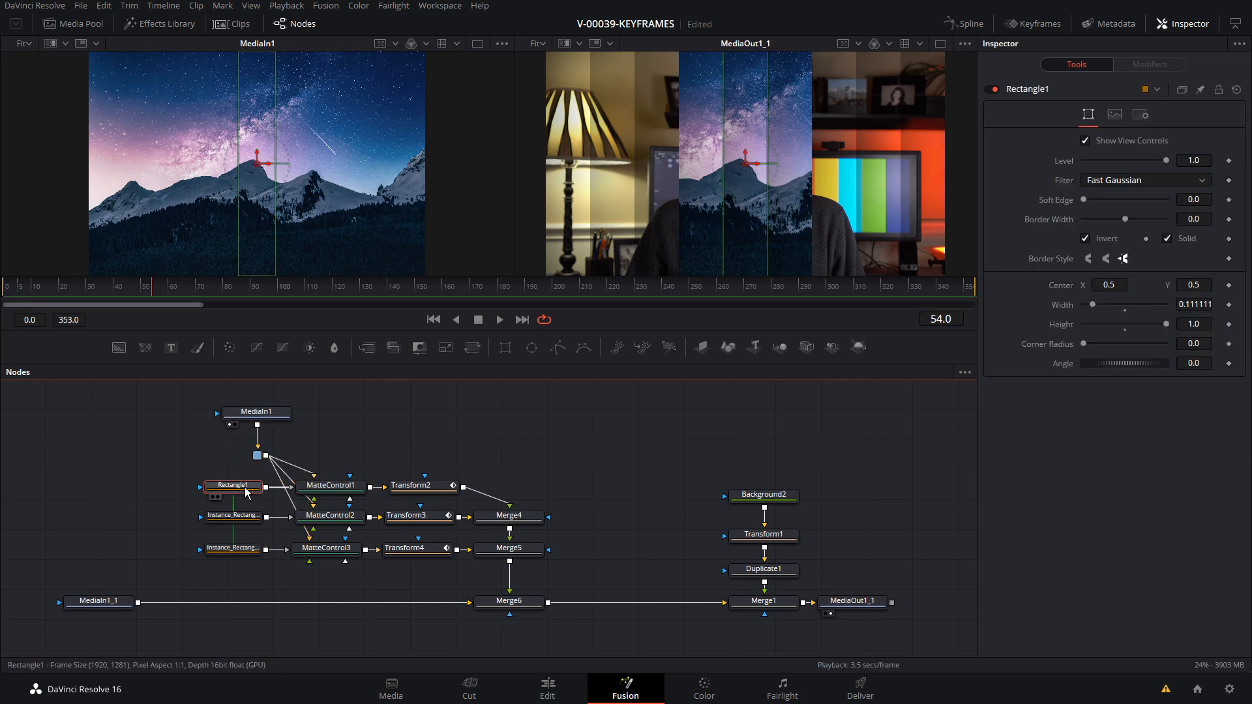
click(247, 520)
click(248, 552)
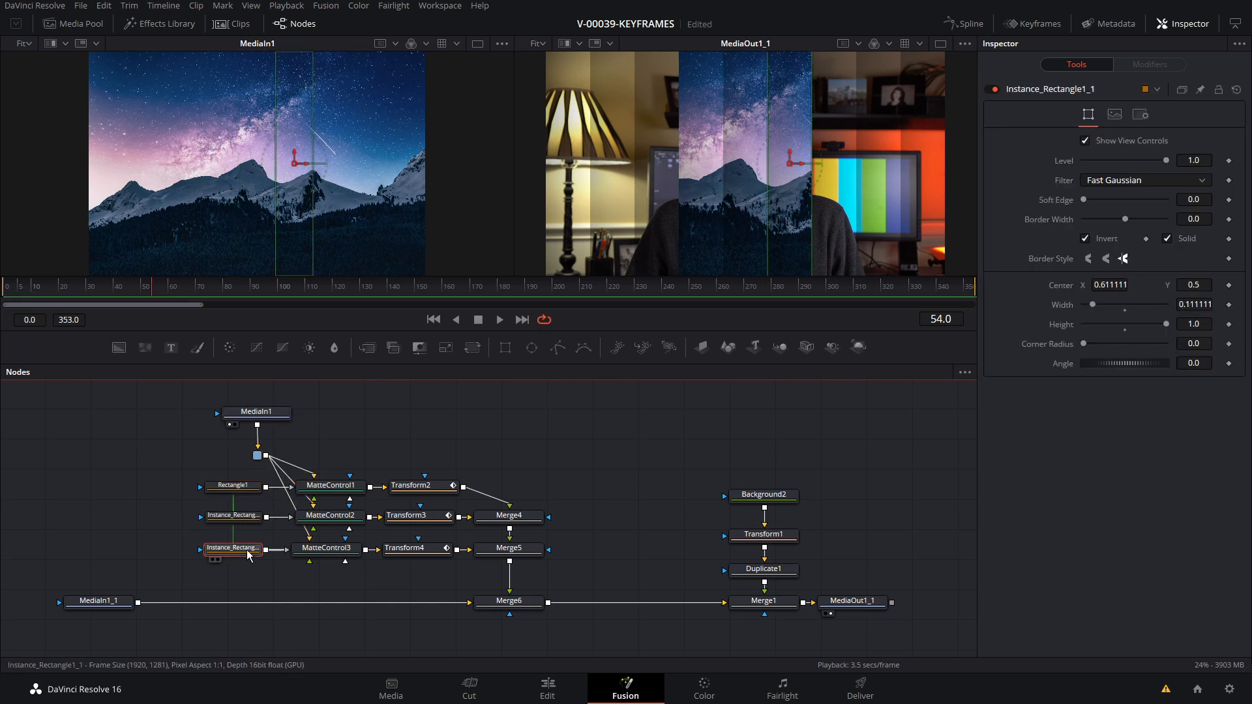
click(245, 520)
click(242, 490)
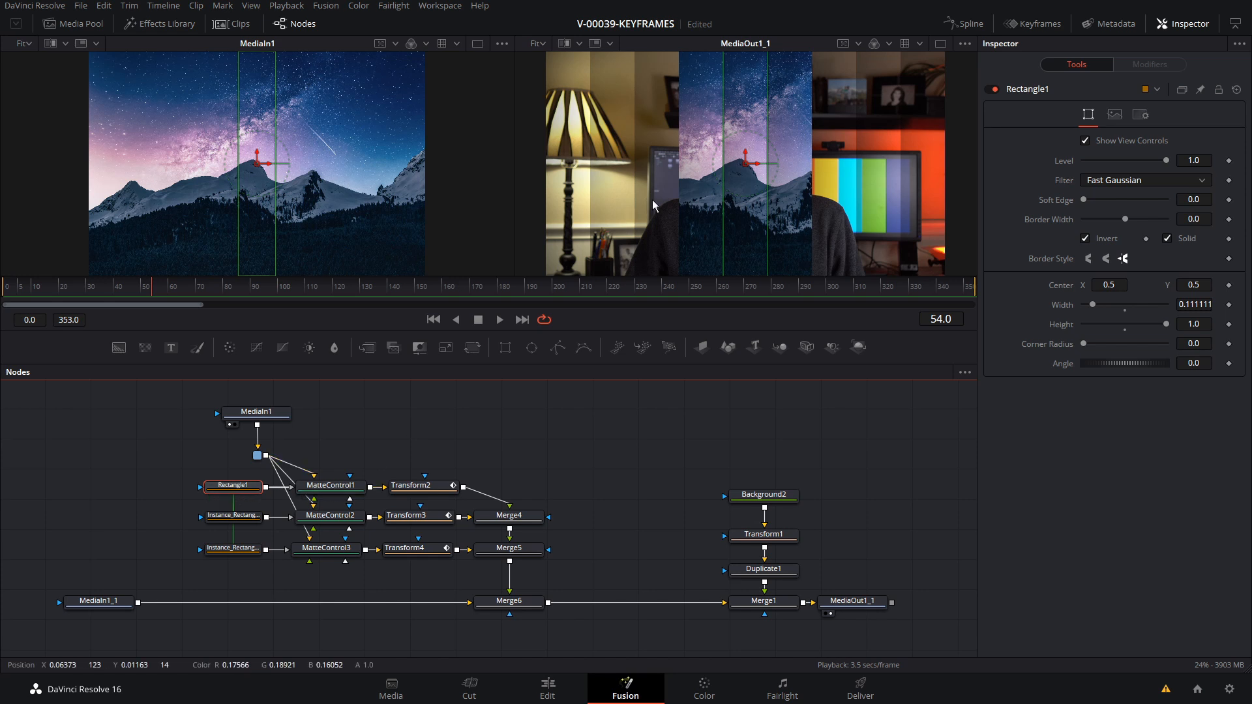
- Display Transform2 in the first viewer, and switch MatteControl1 off and back on to compare the masked strip
click(429, 492)
key(1)
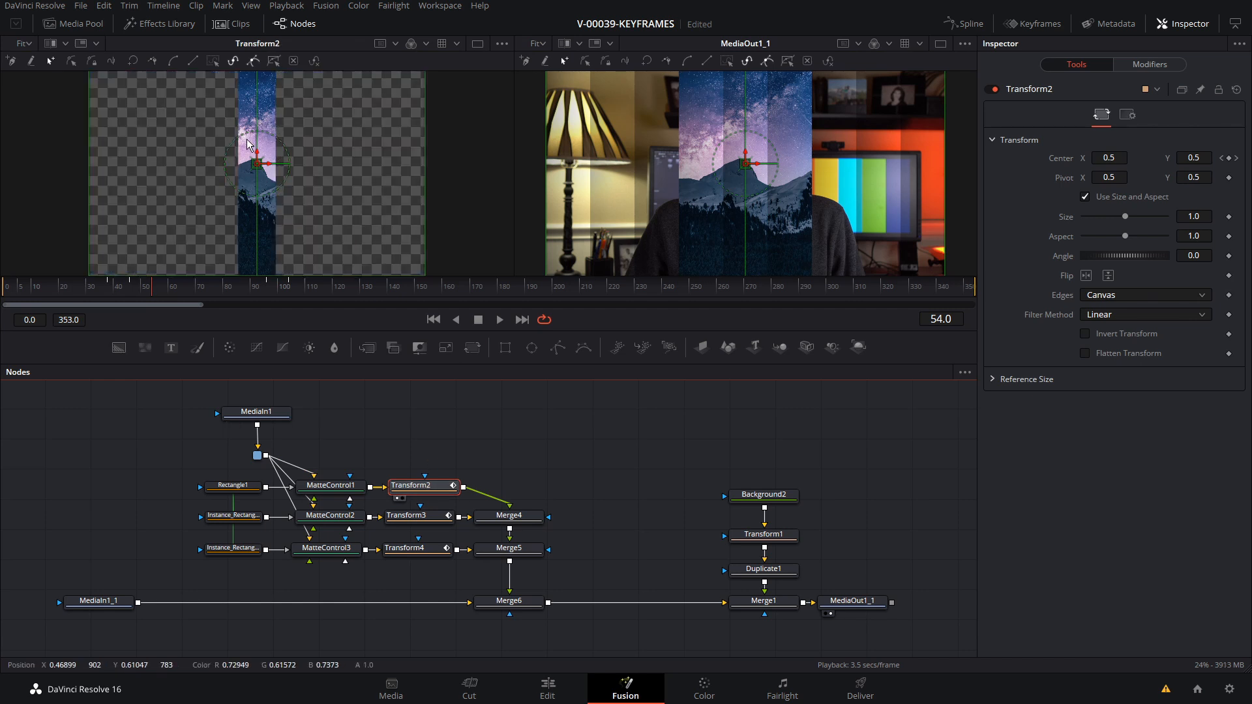
click(233, 486)
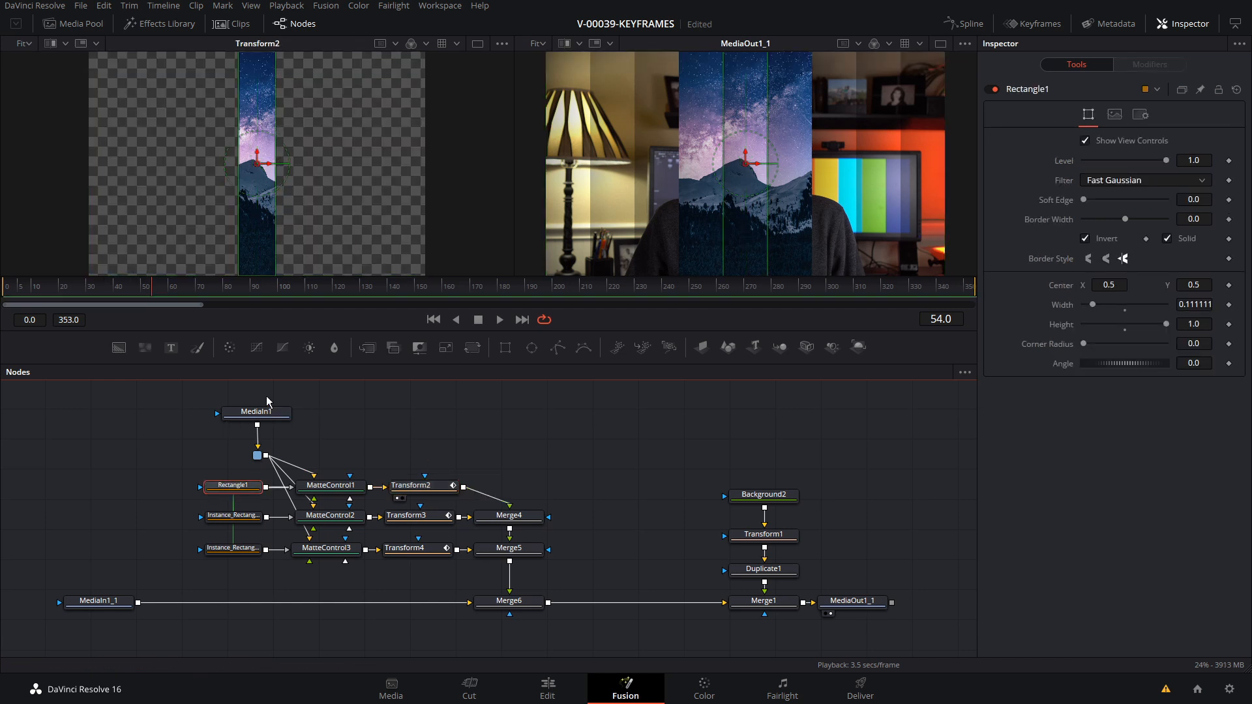
click(327, 490)
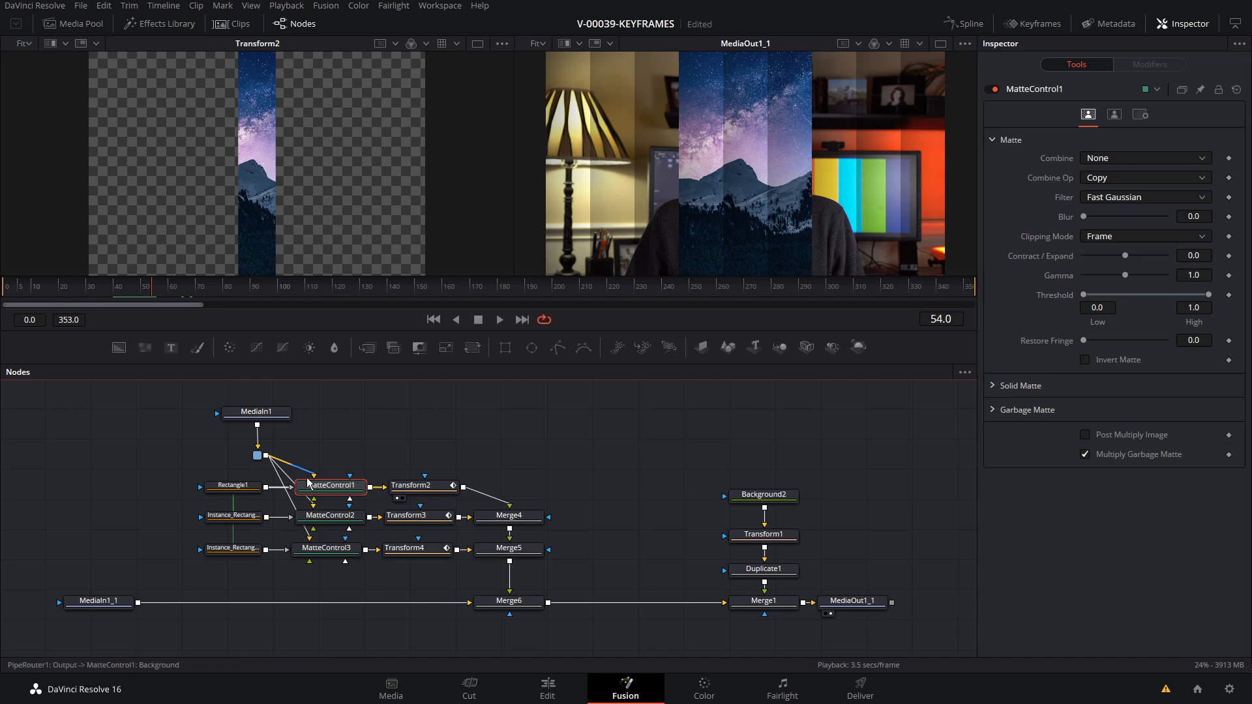
click(995, 89)
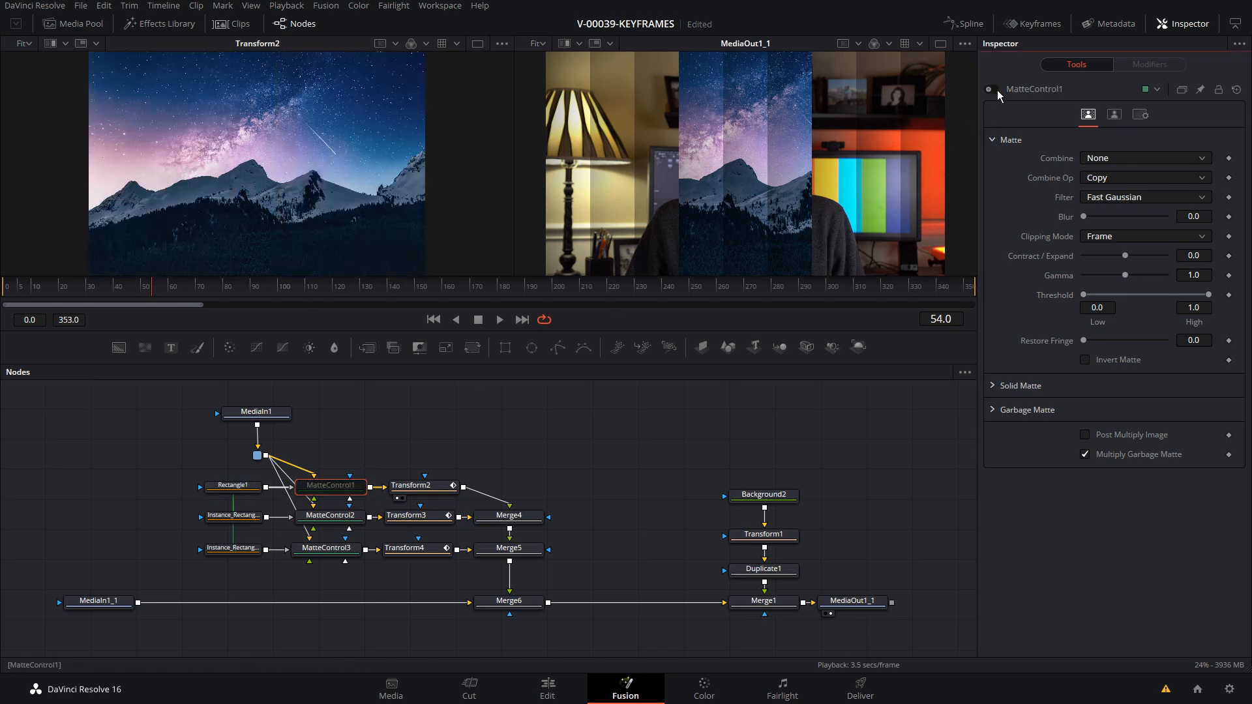
click(990, 89)
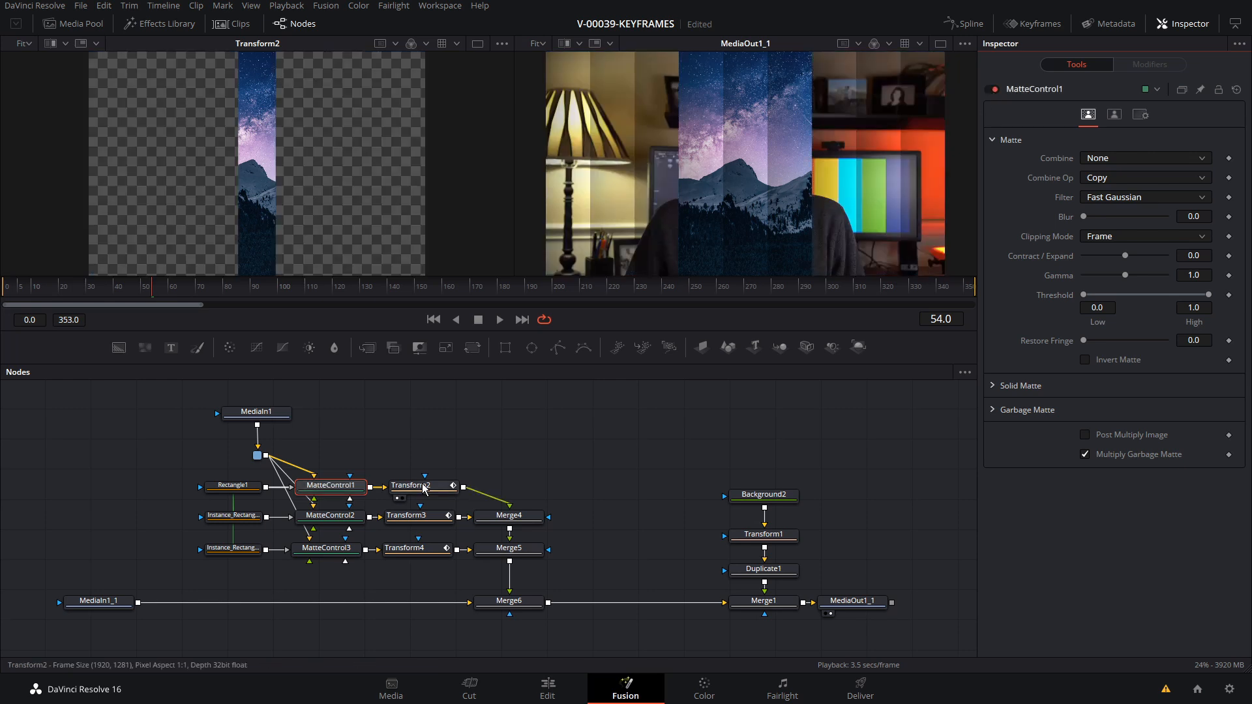
- Examine Transform2's Center keyframes by scrubbing between frames 38 and 105, and return to frame 78
click(410, 485)
click(109, 290)
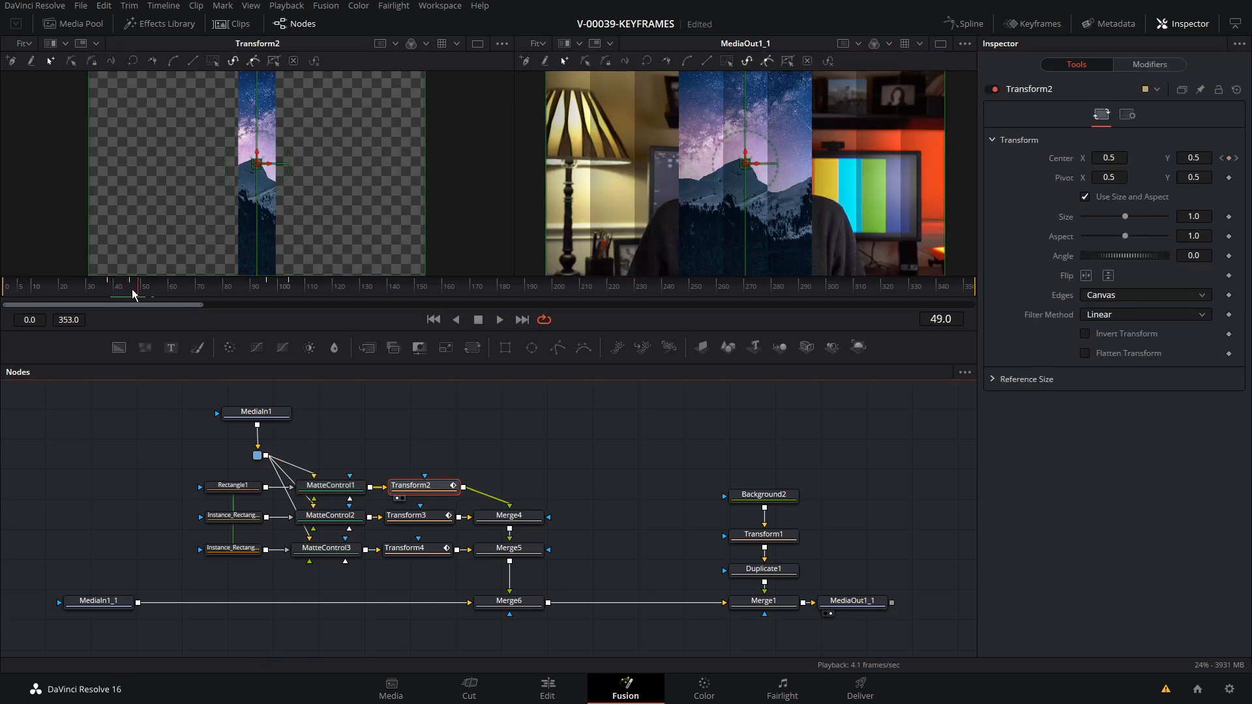
drag(138, 290, 292, 292)
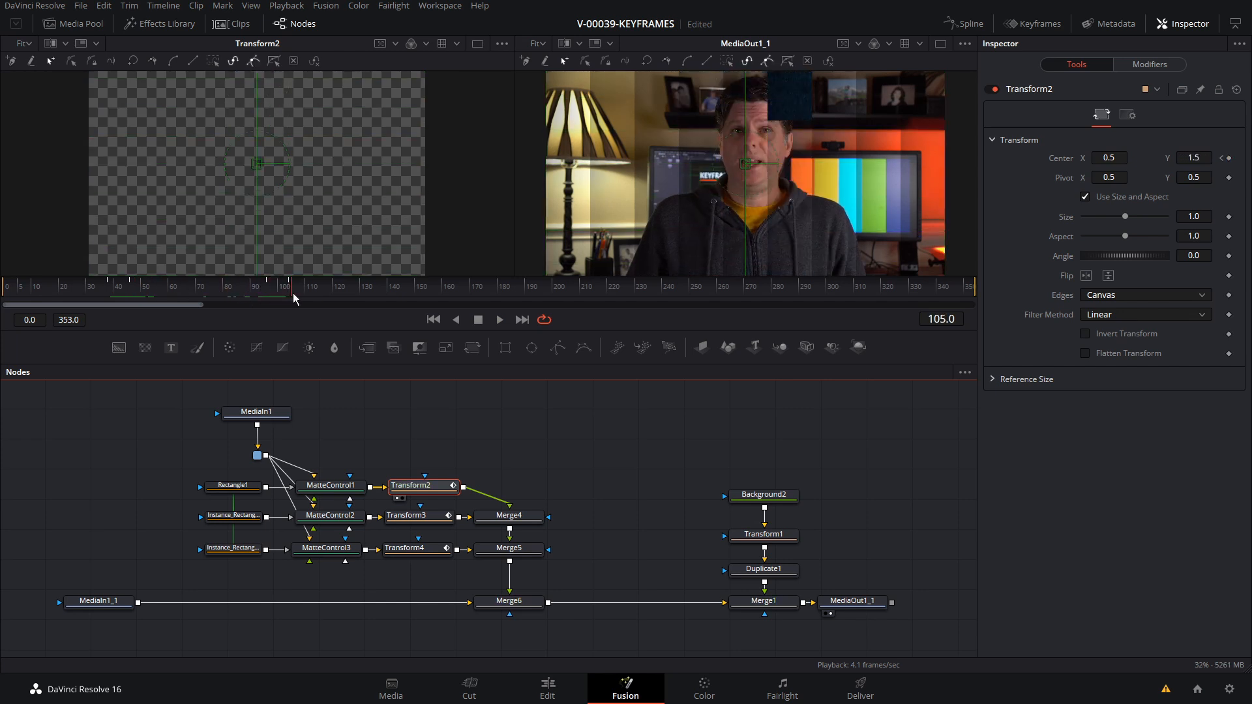
click(111, 289)
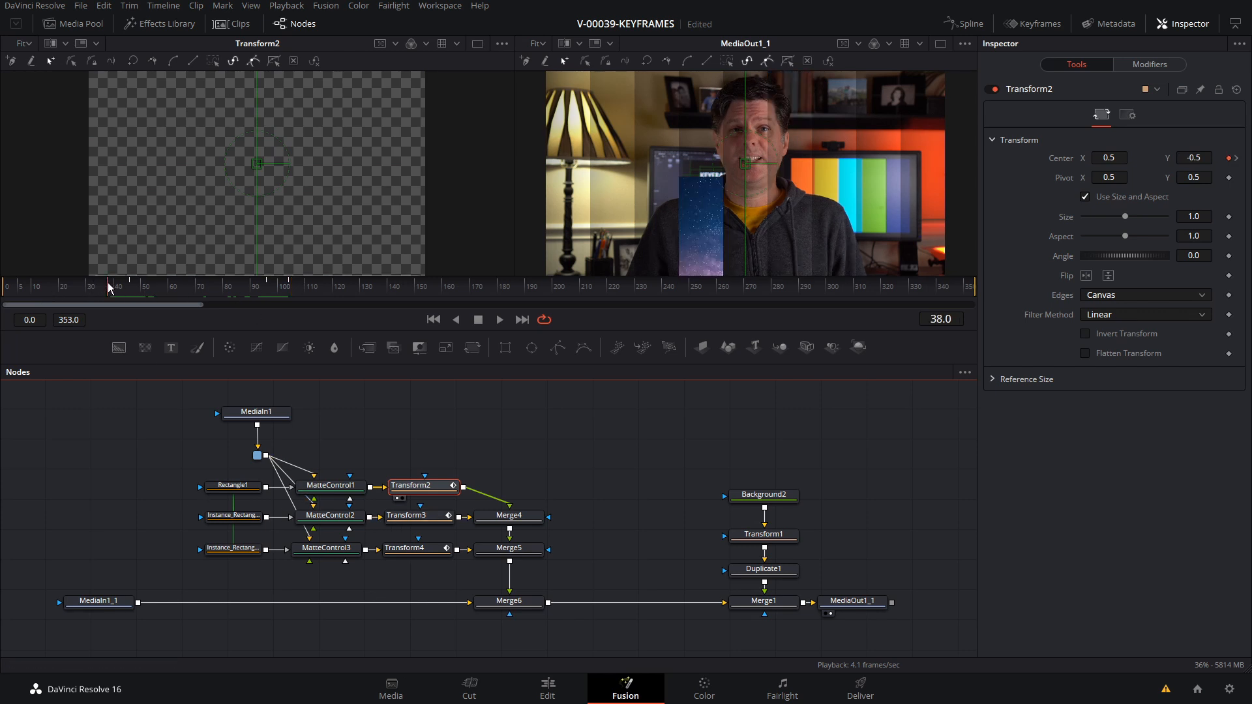
click(131, 289)
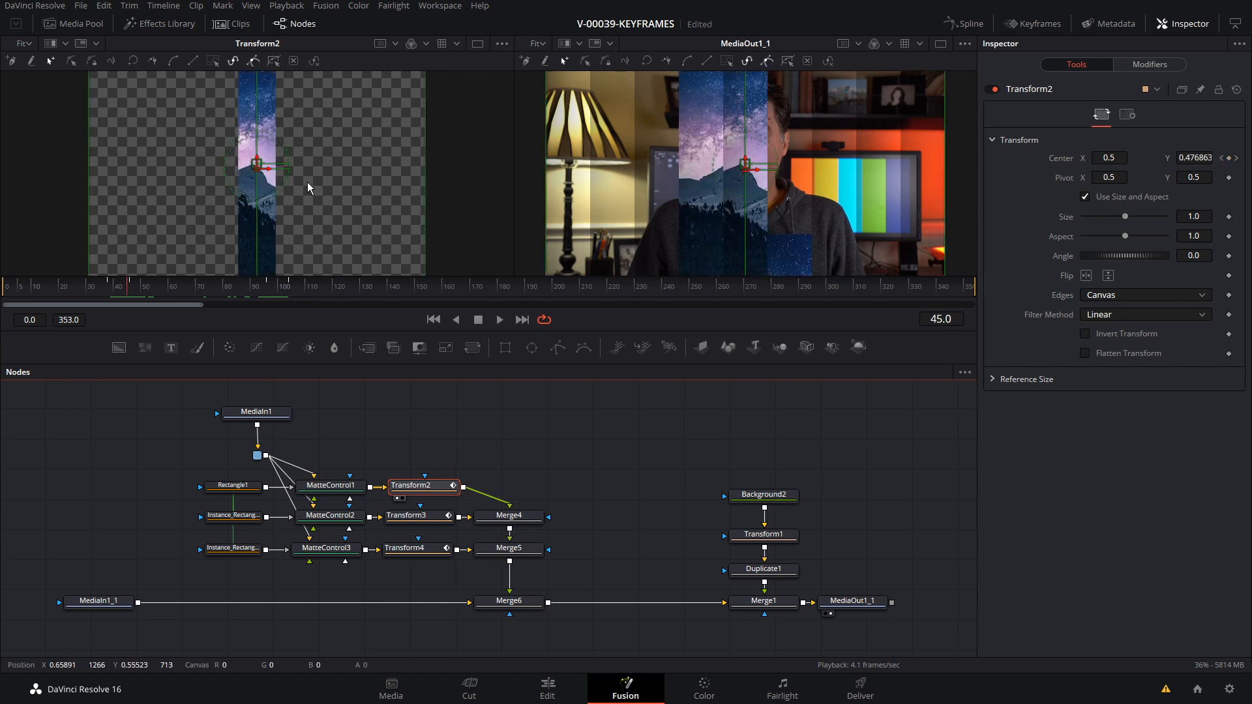
click(268, 290)
click(288, 290)
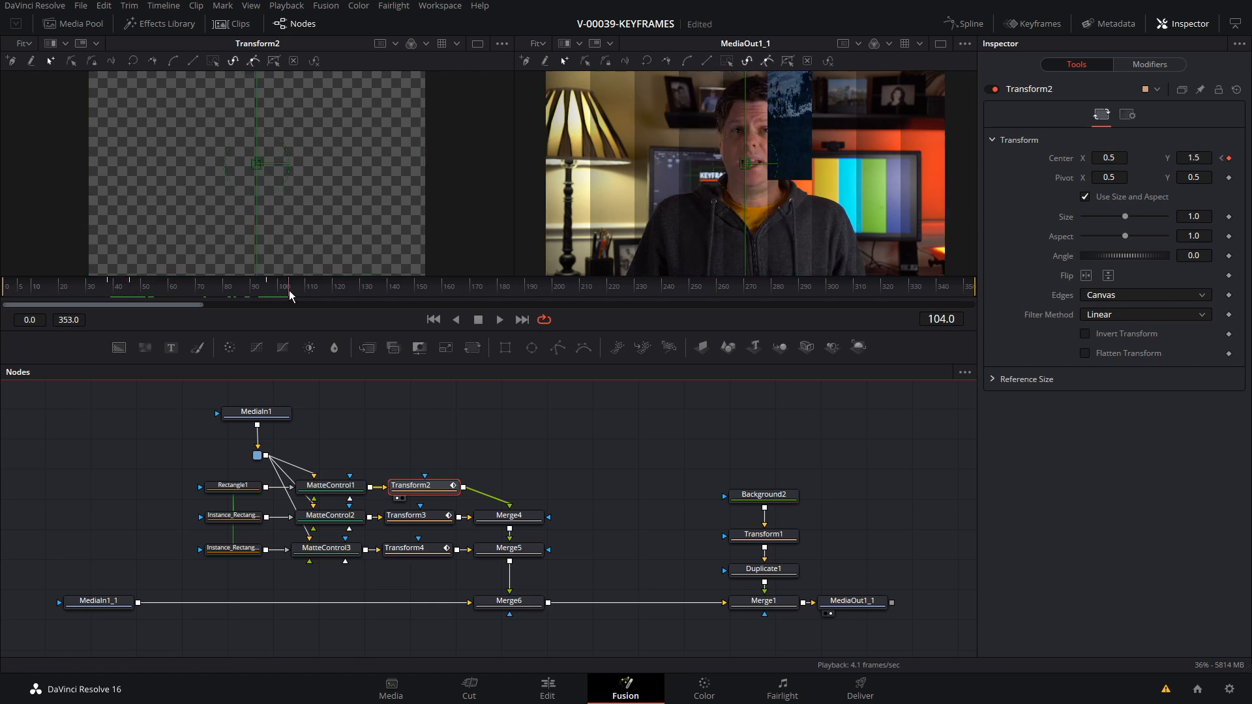
drag(288, 291, 217, 290)
- Examine the two rectangle instances, and preview Merge6 in a single viewer at frame 54
click(244, 518)
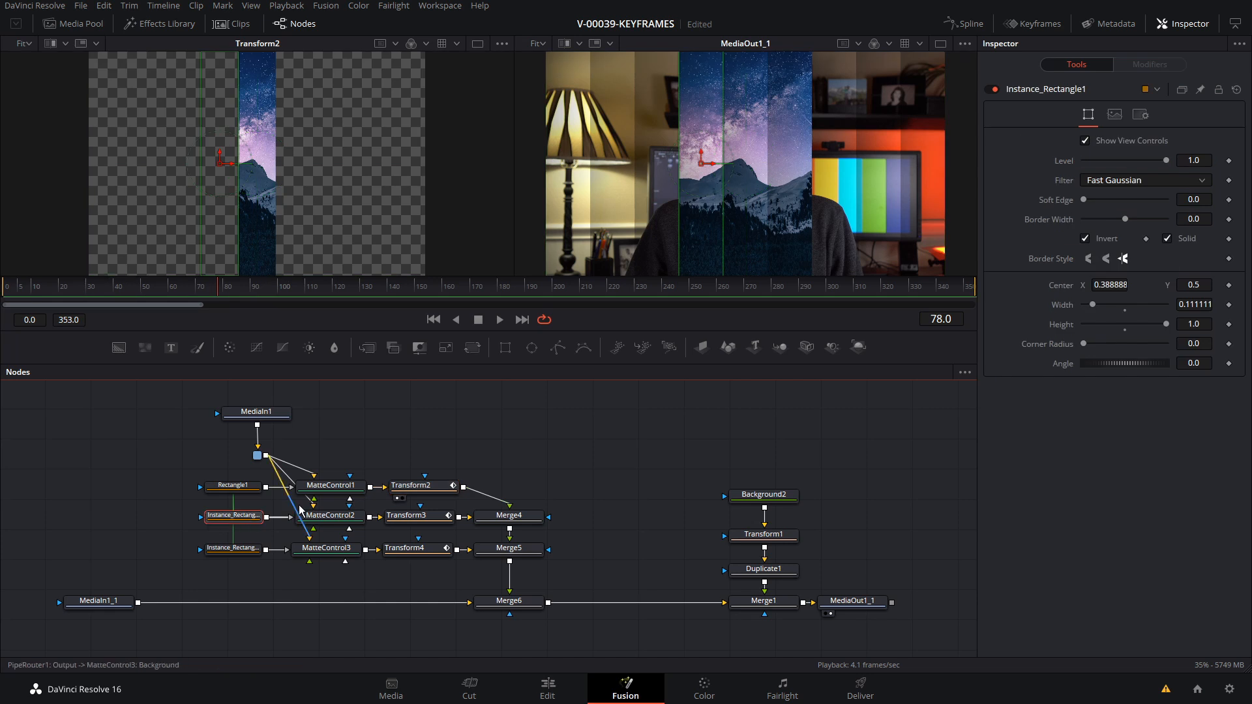
click(233, 549)
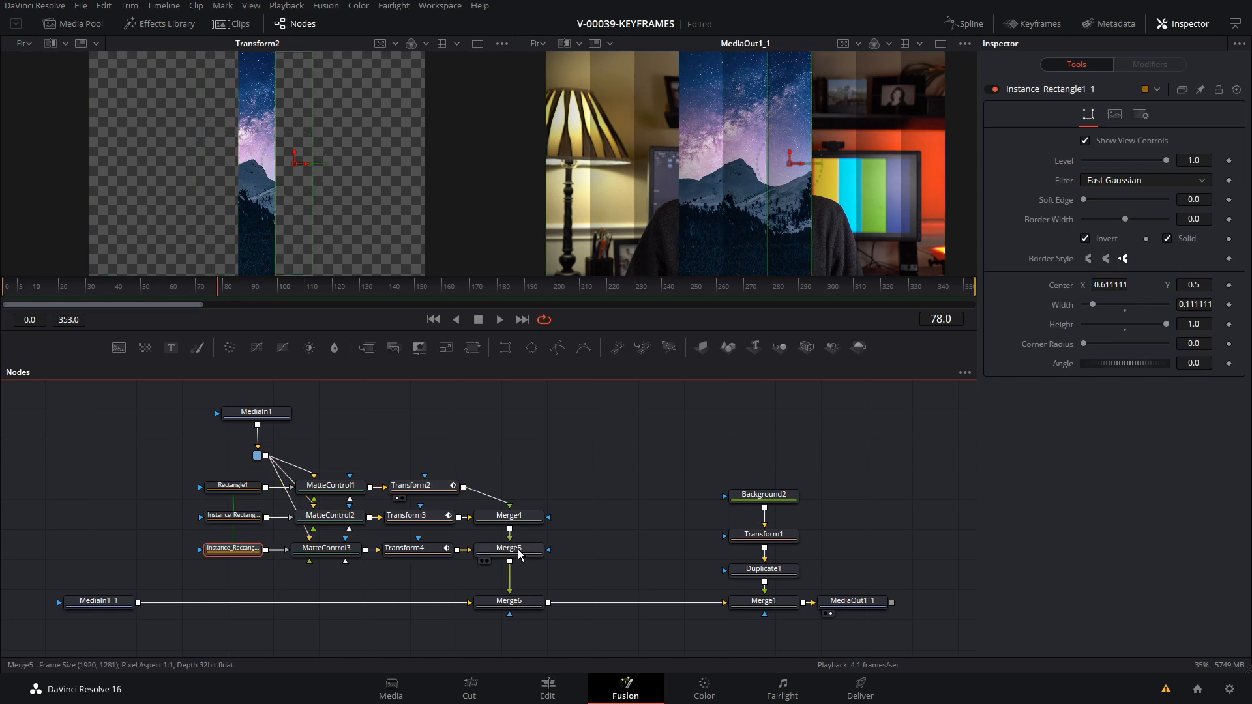
click(519, 549)
key(2)
click(519, 599)
key(2)
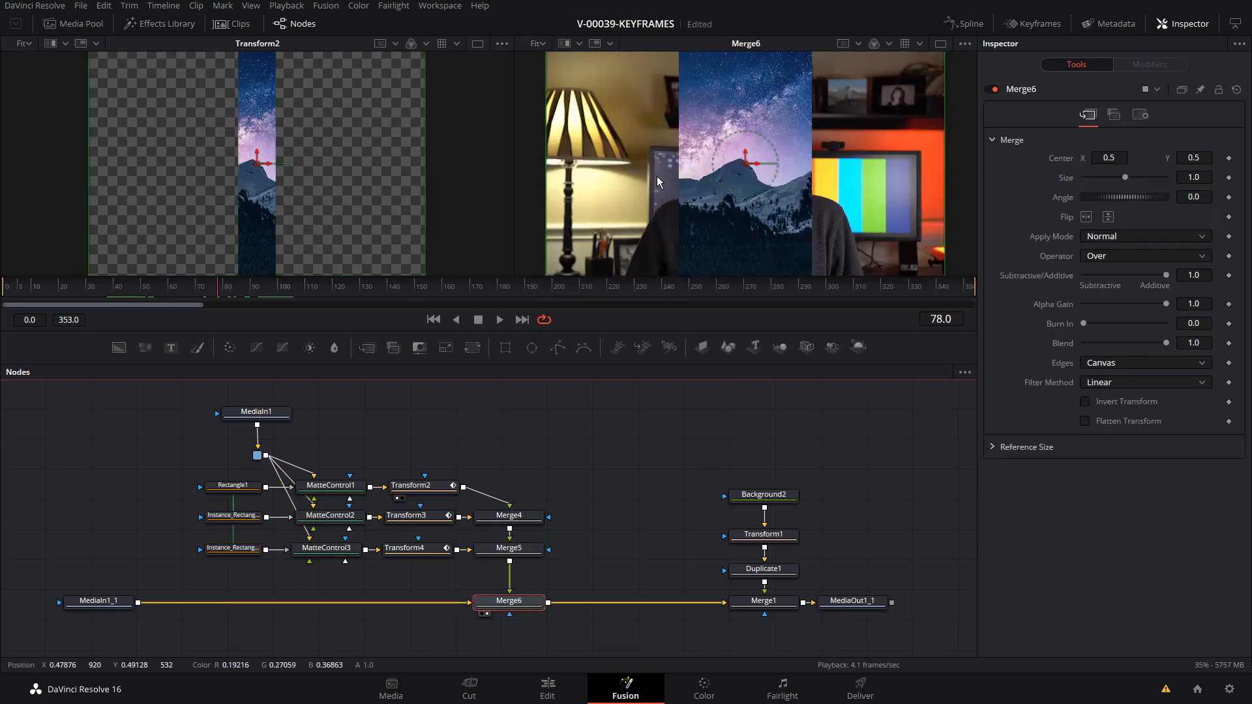
click(940, 43)
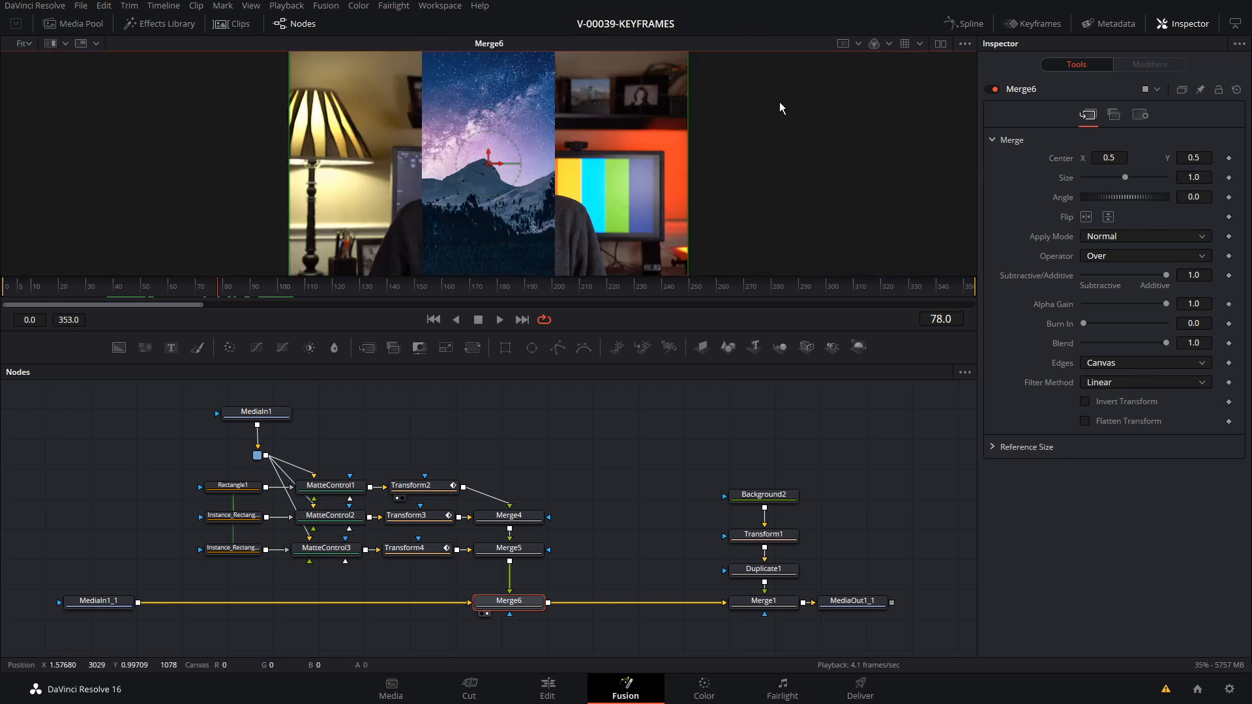
mouse_move(175, 287)
mouse_down()
mouse_move(106, 300)
mouse_move(173, 291)
mouse_up()
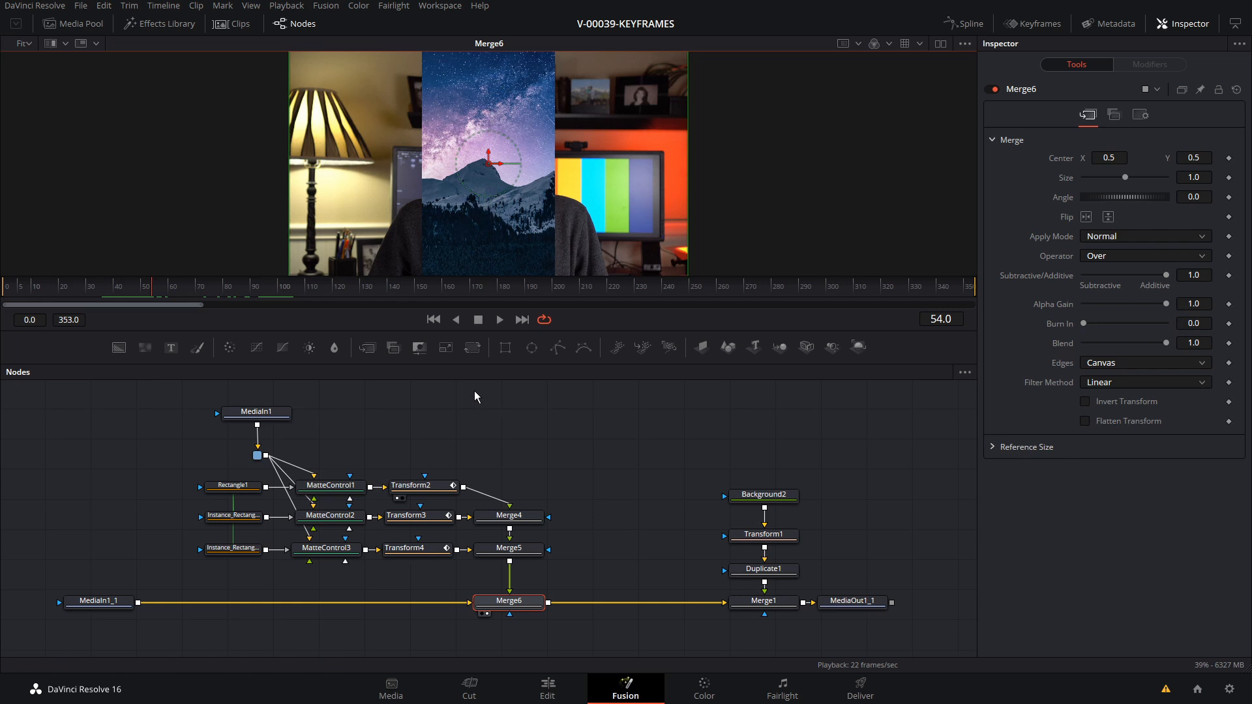
- Group PipeRouter1, the rectangle, MatteControl and Transform nodes of the three strips, Merge4 and Merge5 into one node
drag(605, 586, 173, 457)
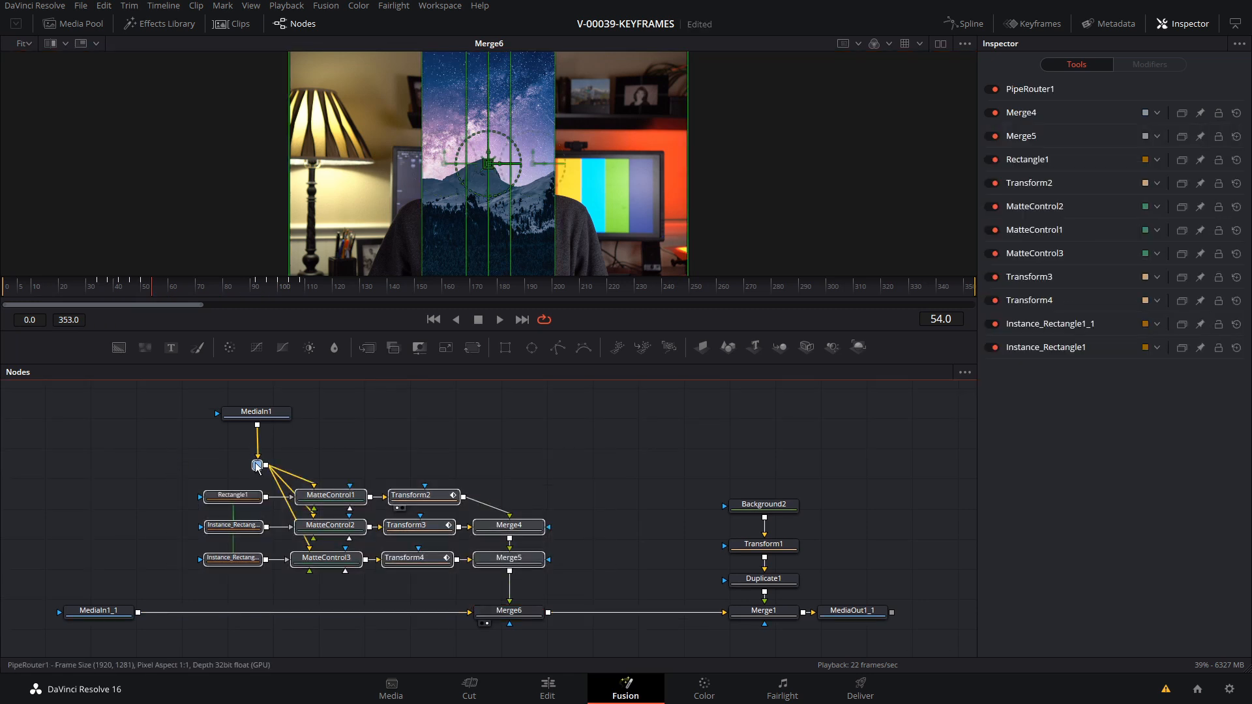
right_click(340, 501)
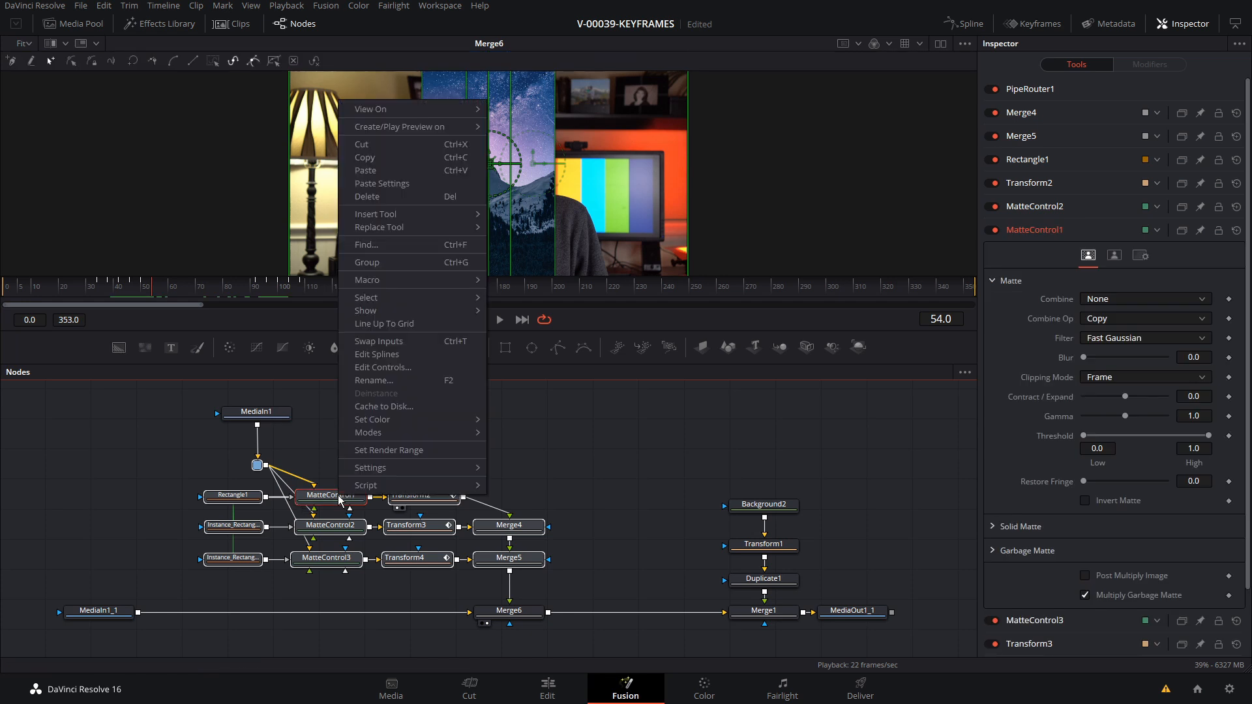
click(401, 267)
- Rearrange MediaIn1, Group1 and Merge6 into a vertical column with Merge6 in line with MediaIn1_1
drag(422, 475, 350, 632)
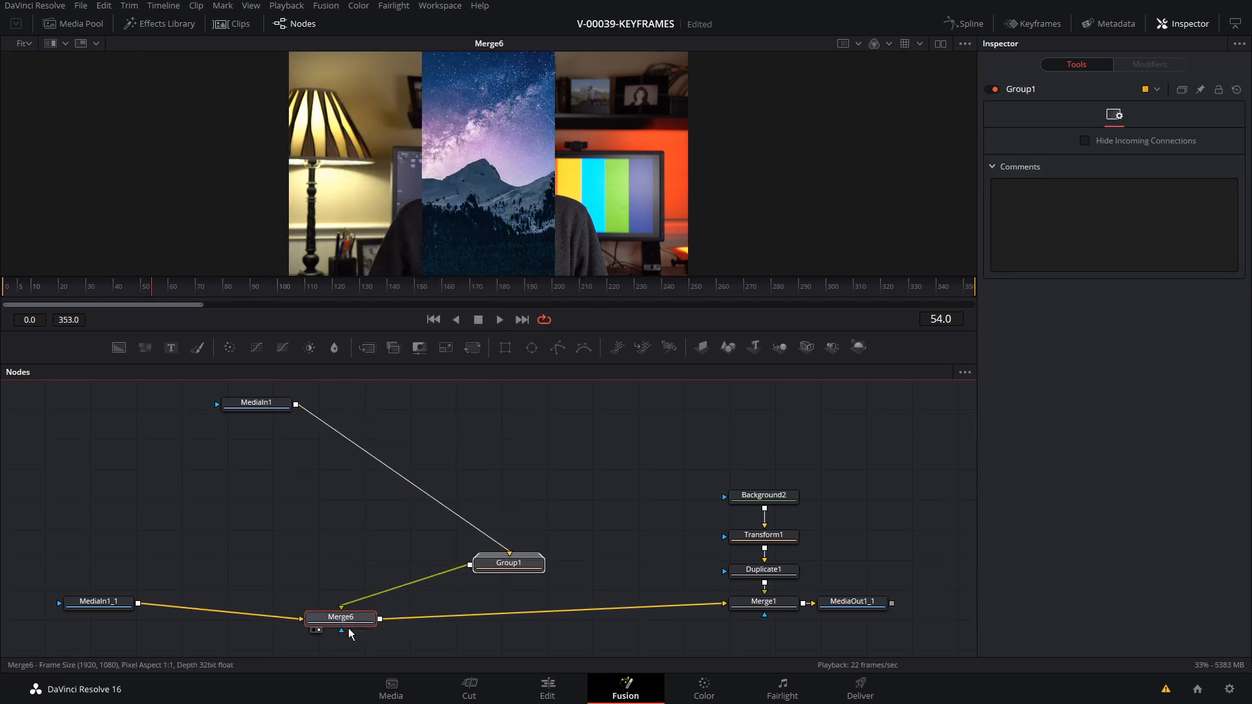
drag(508, 563, 357, 559)
drag(343, 619, 356, 606)
click(358, 558)
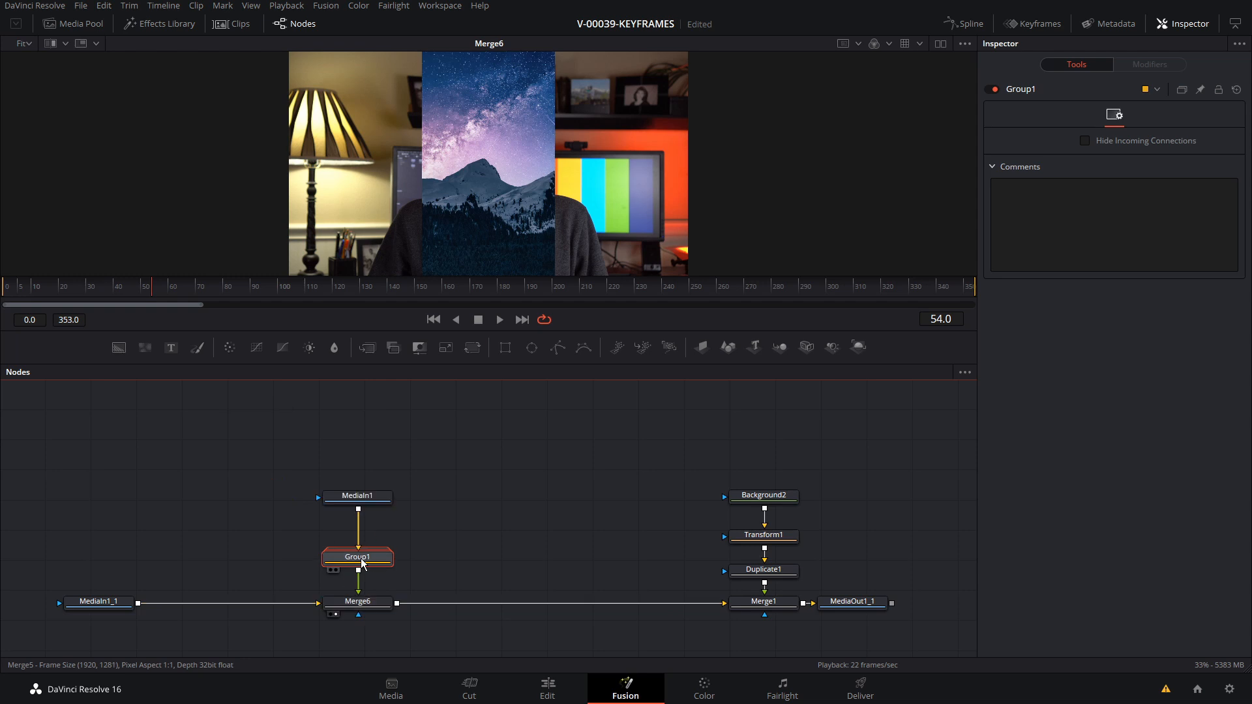
- Scrub through the strips' entrance between frames 36 and 54, and move the MediaIn1, Group1 and Merge6 column closer to MediaIn1_1
click(109, 289)
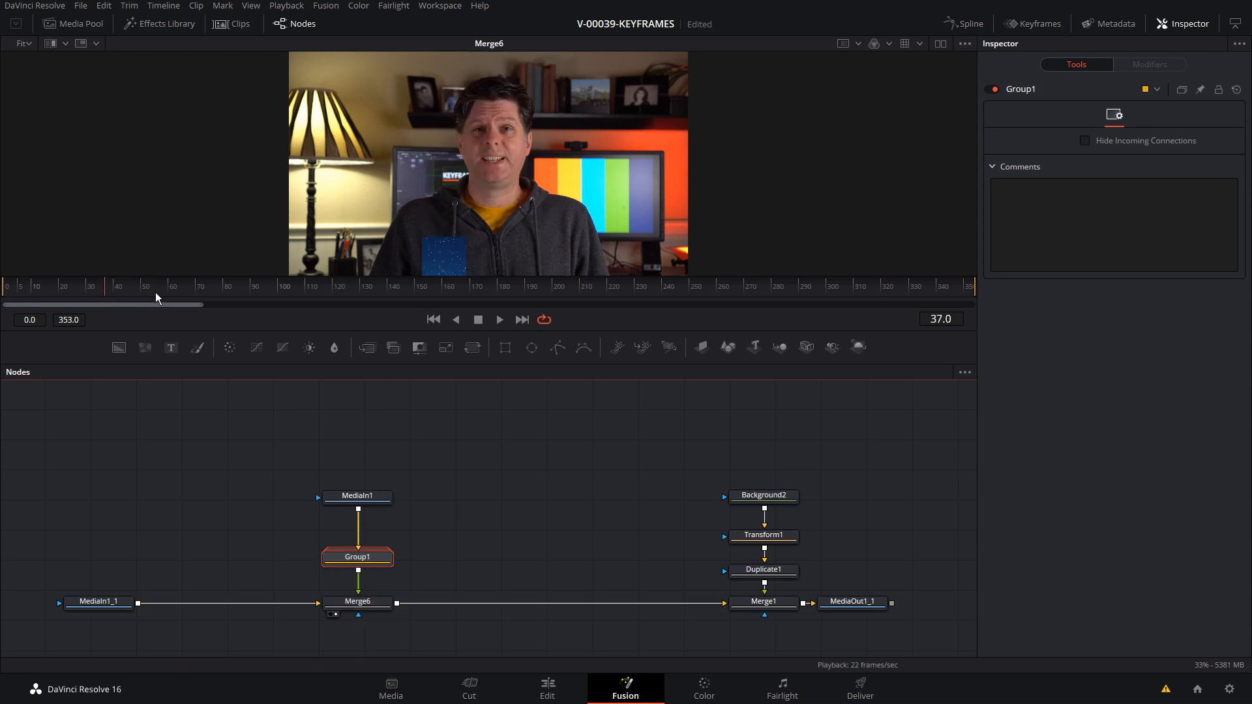
drag(122, 290, 105, 290)
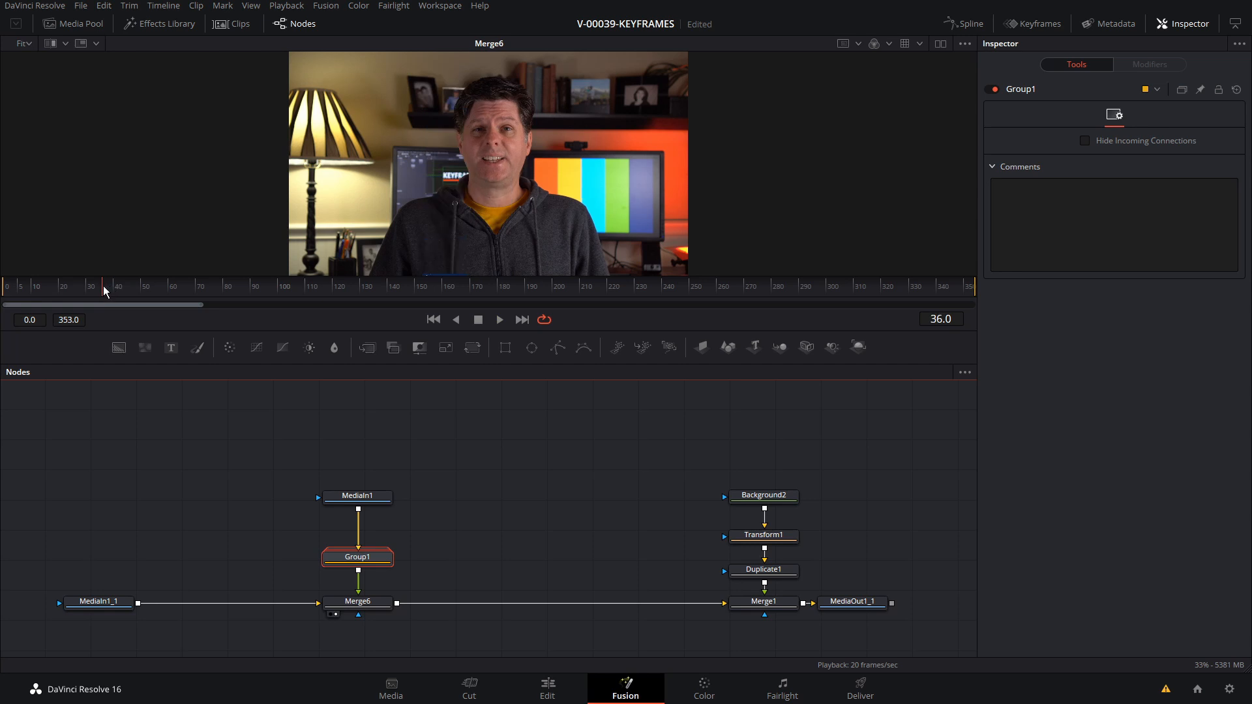
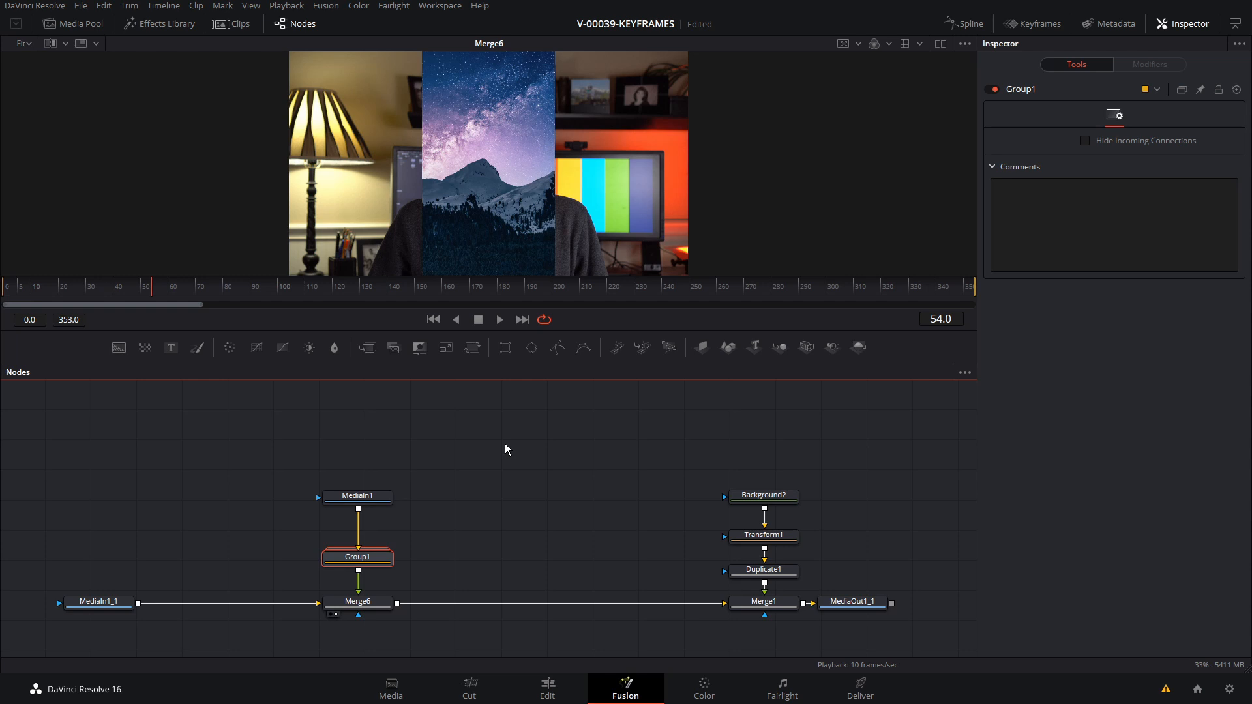
drag(306, 474, 268, 600)
click(267, 554)
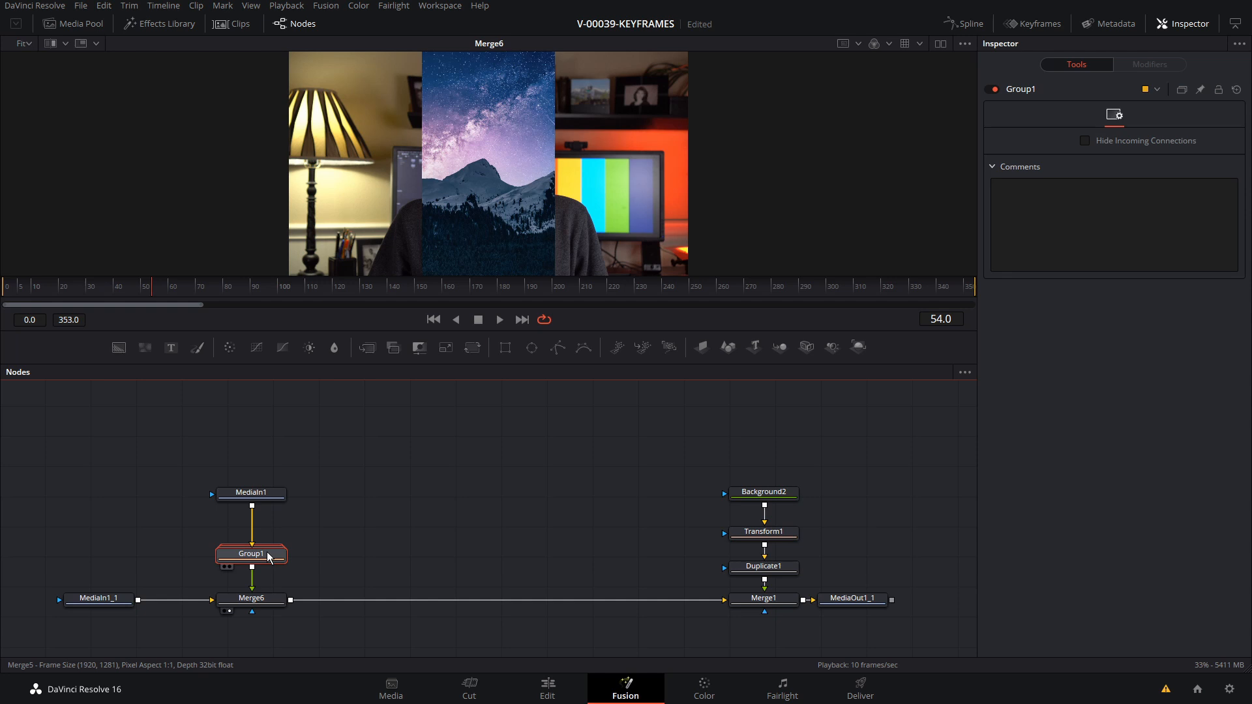
- Duplicate Group1 and merge the copy into the main chain between Merge6 and Merge1
key(ctrl+c)
key(ctrl+v)
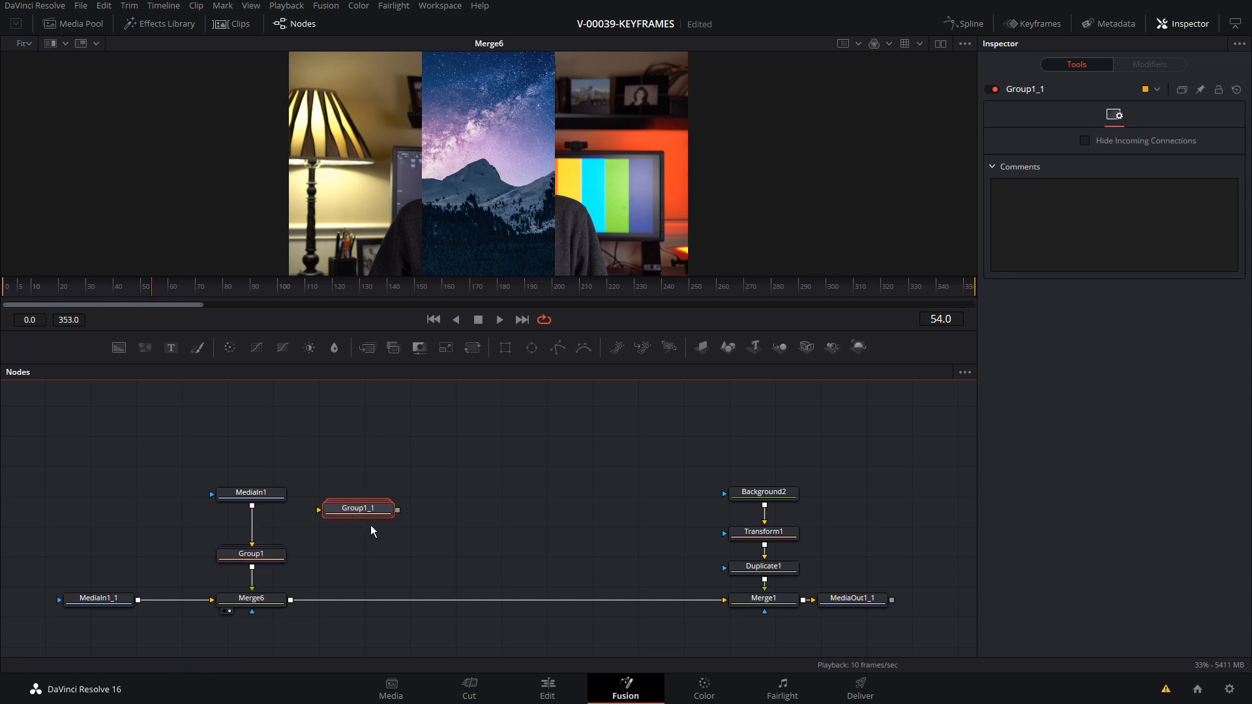
drag(369, 522, 328, 598)
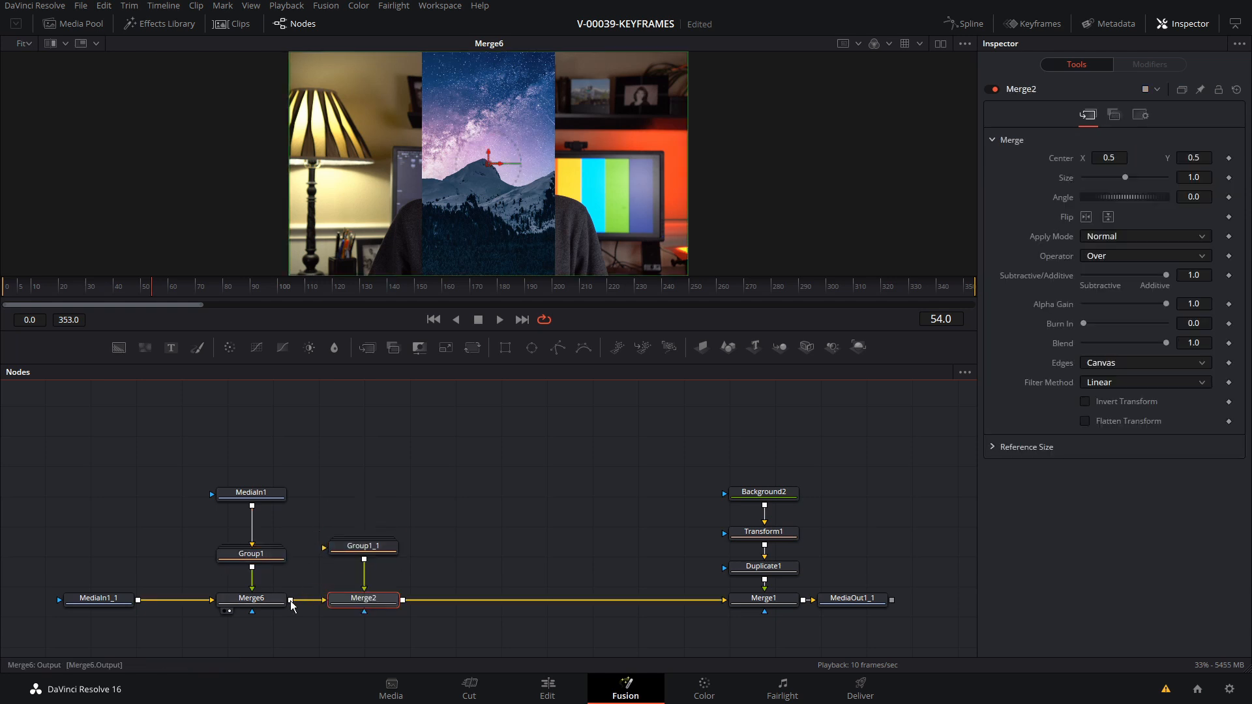
drag(365, 555, 365, 552)
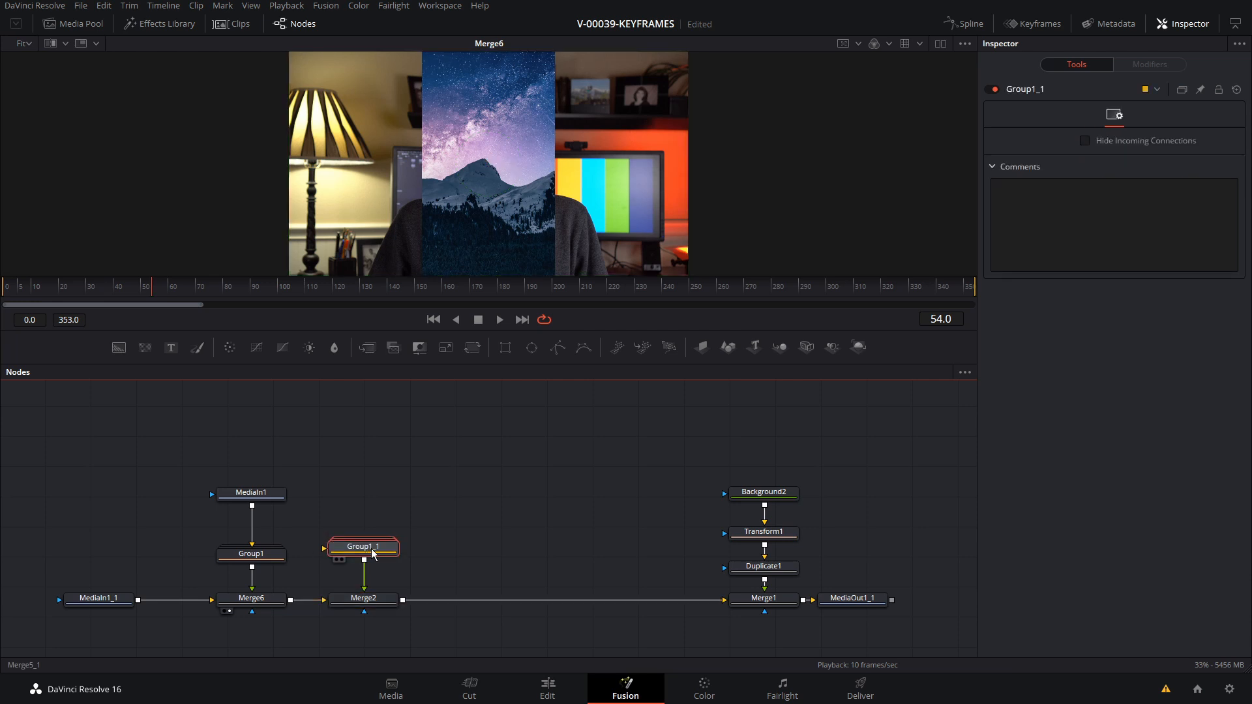
- Feed a new Background node into Group1_1, place it directly above the group, and color it solid red
drag(118, 359, 324, 549)
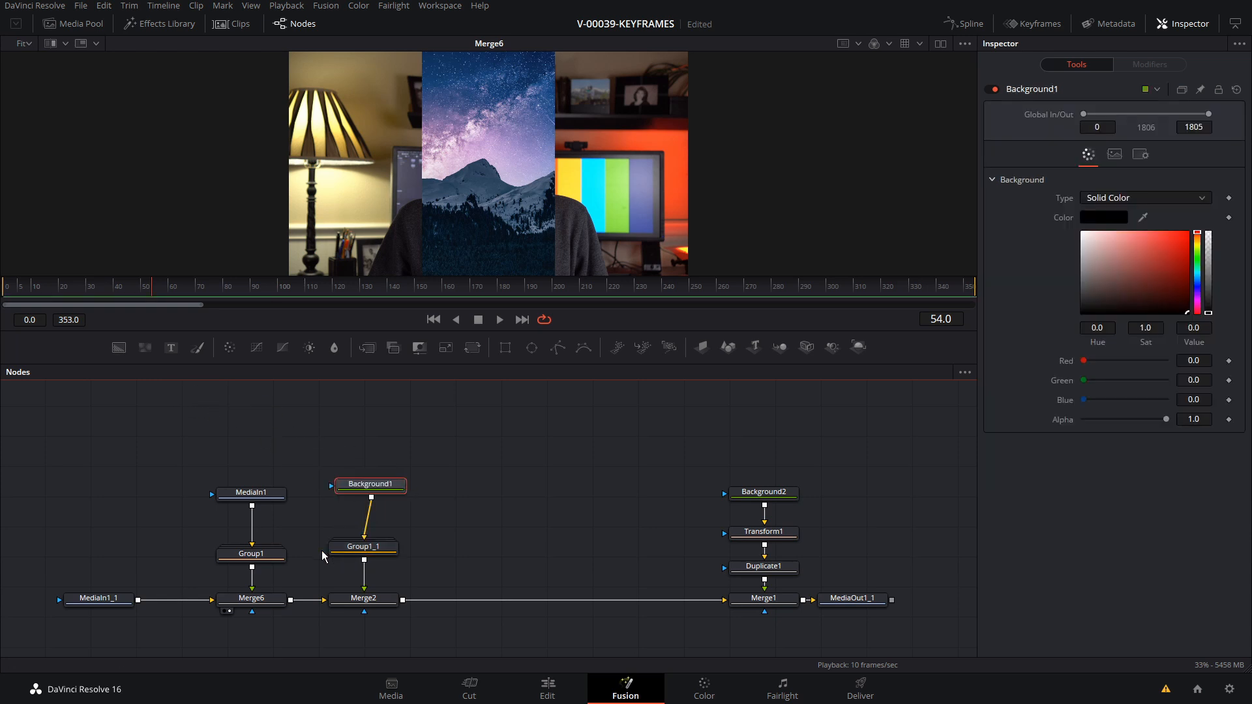
drag(370, 485, 363, 497)
click(1165, 260)
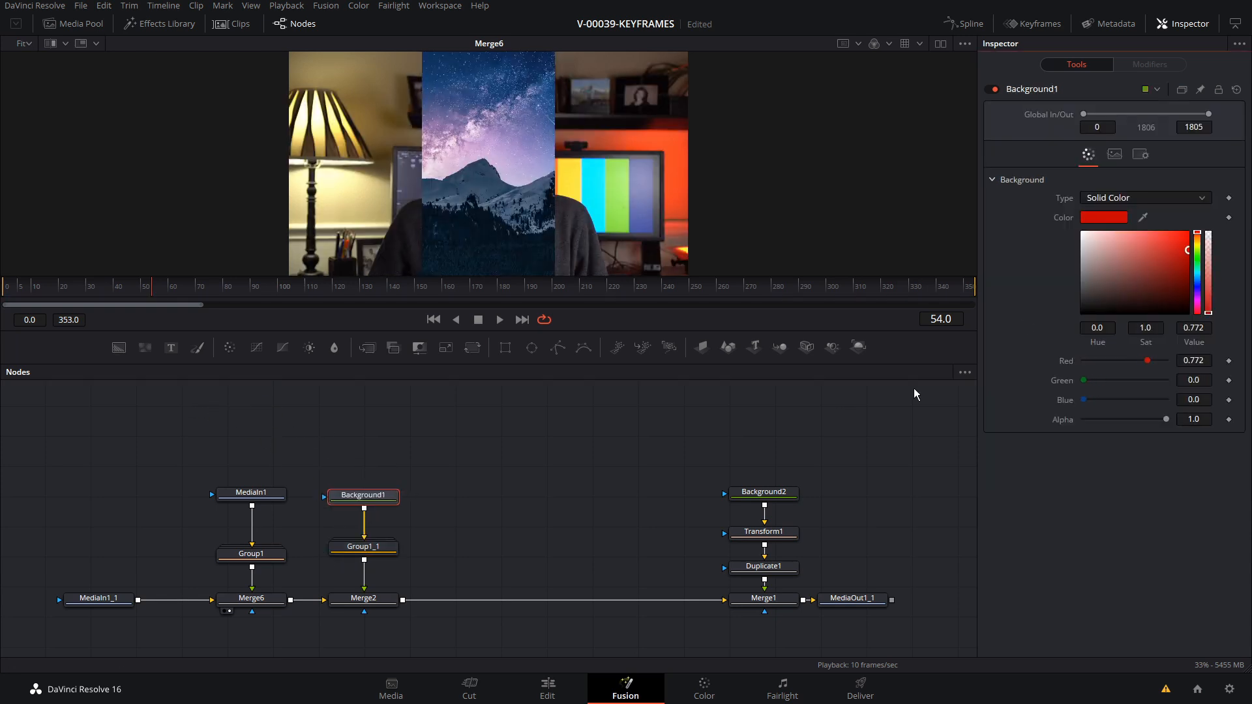
- Preview MediaOut1_1 in the viewer and change Background1's color to blue with a hue of 0.592
click(251, 598)
click(846, 599)
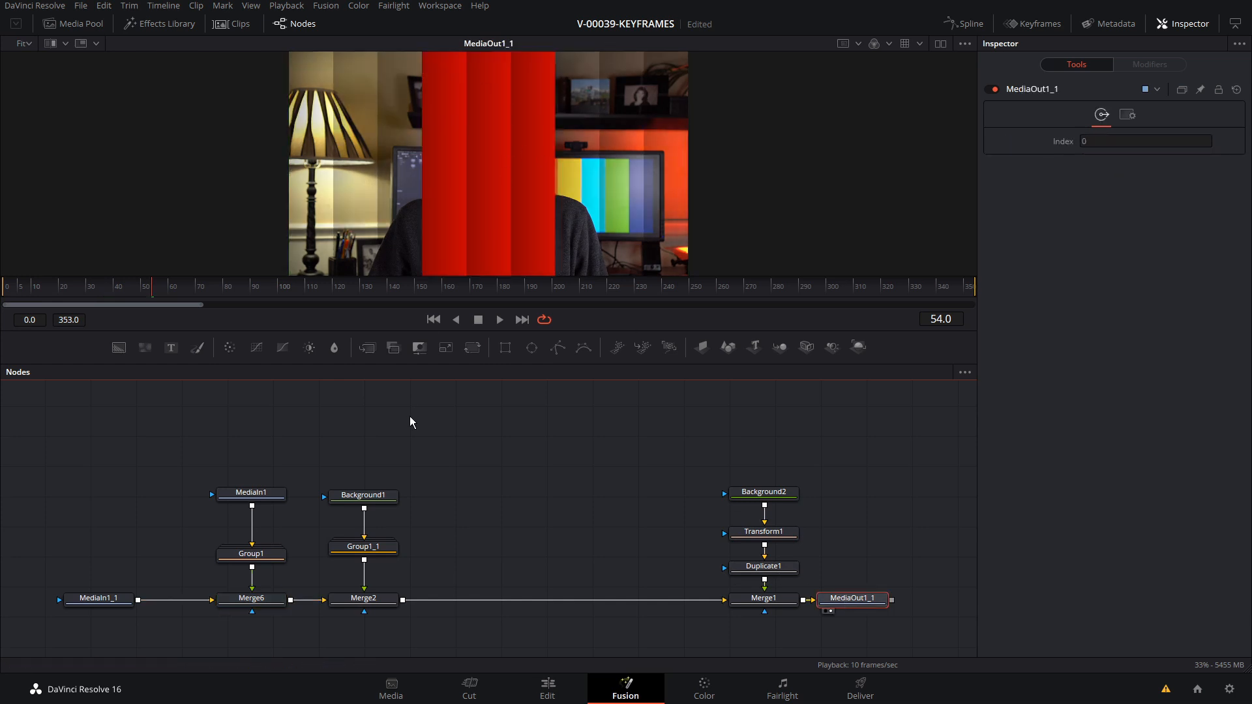
click(363, 496)
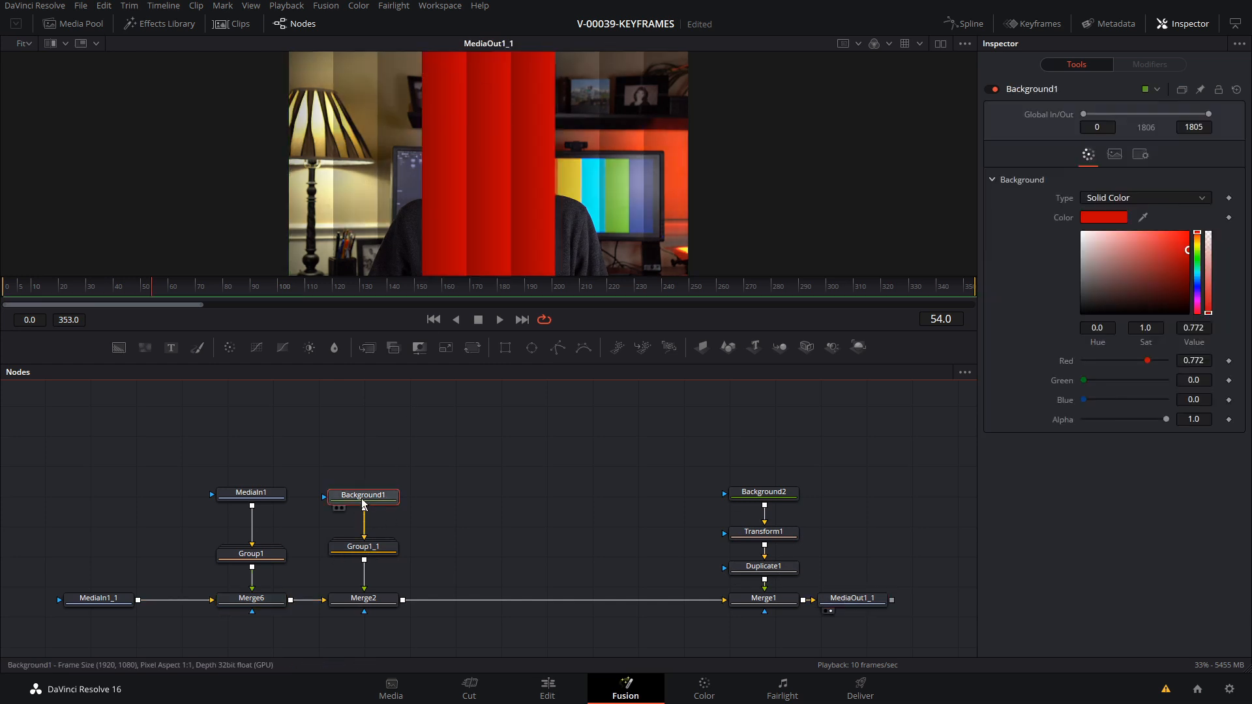
click(1197, 282)
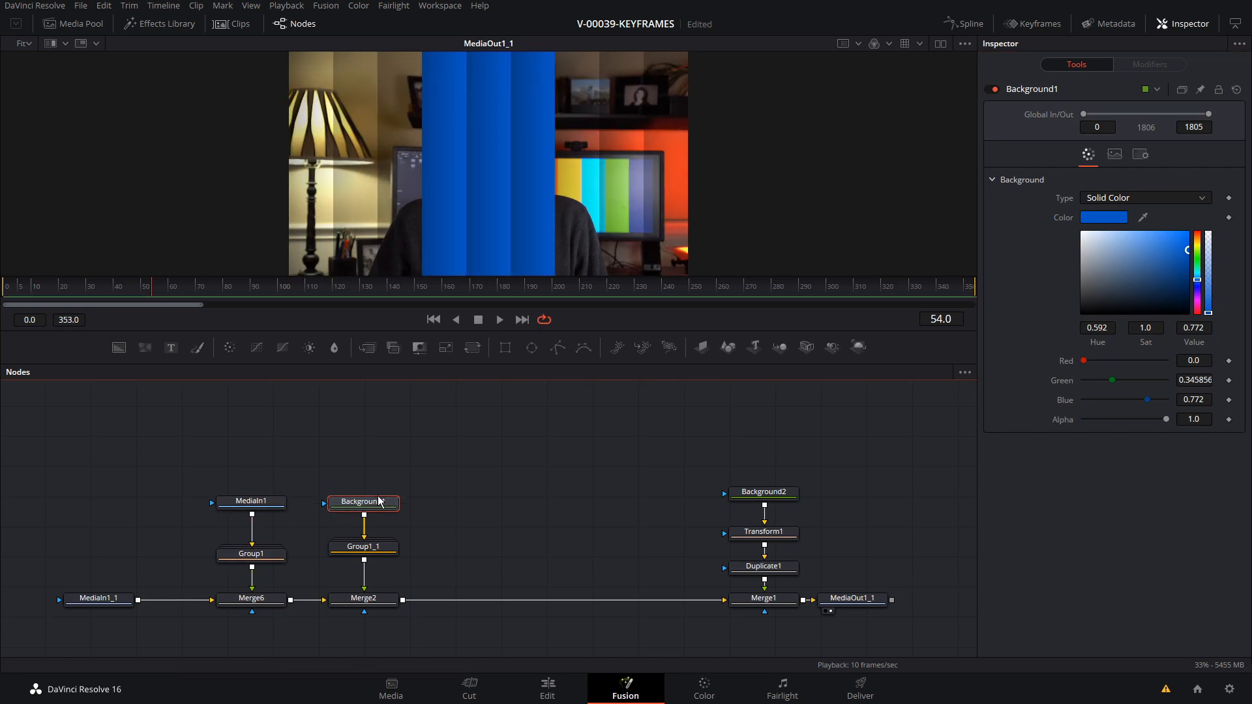
- Set Merge2's center X to 1/6 to shift the blue strips into the first third of the frame
click(365, 600)
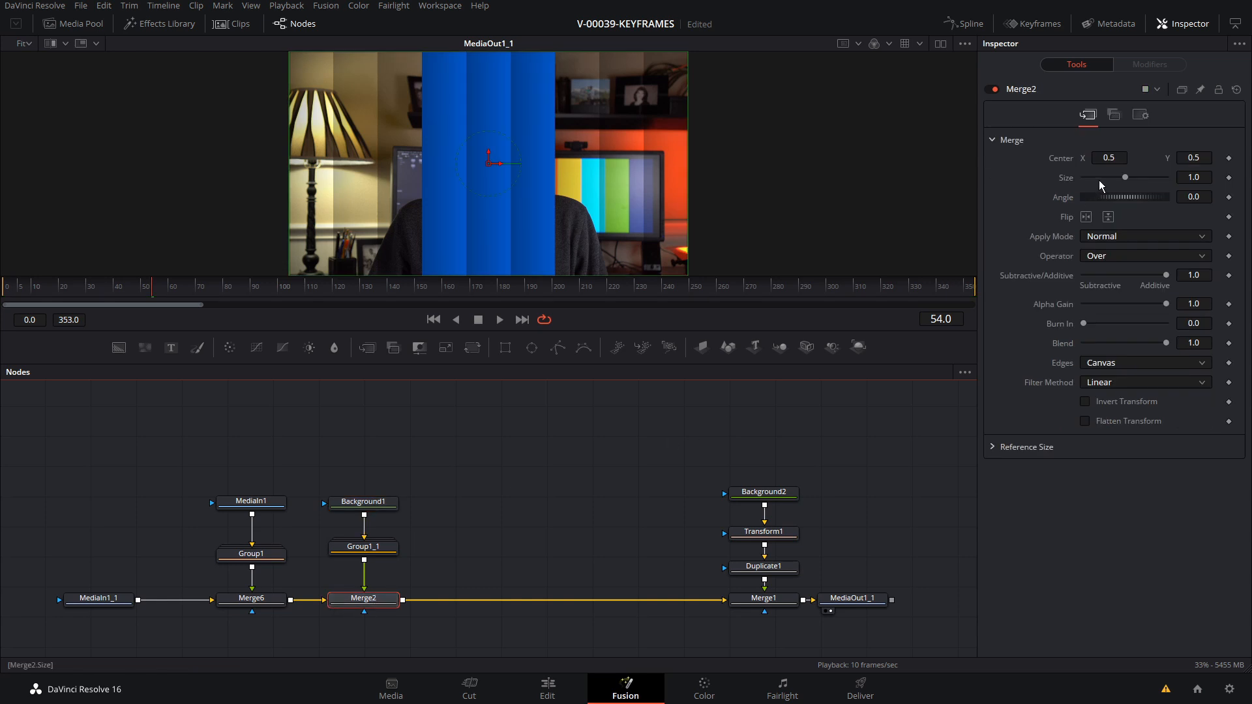
click(1109, 158)
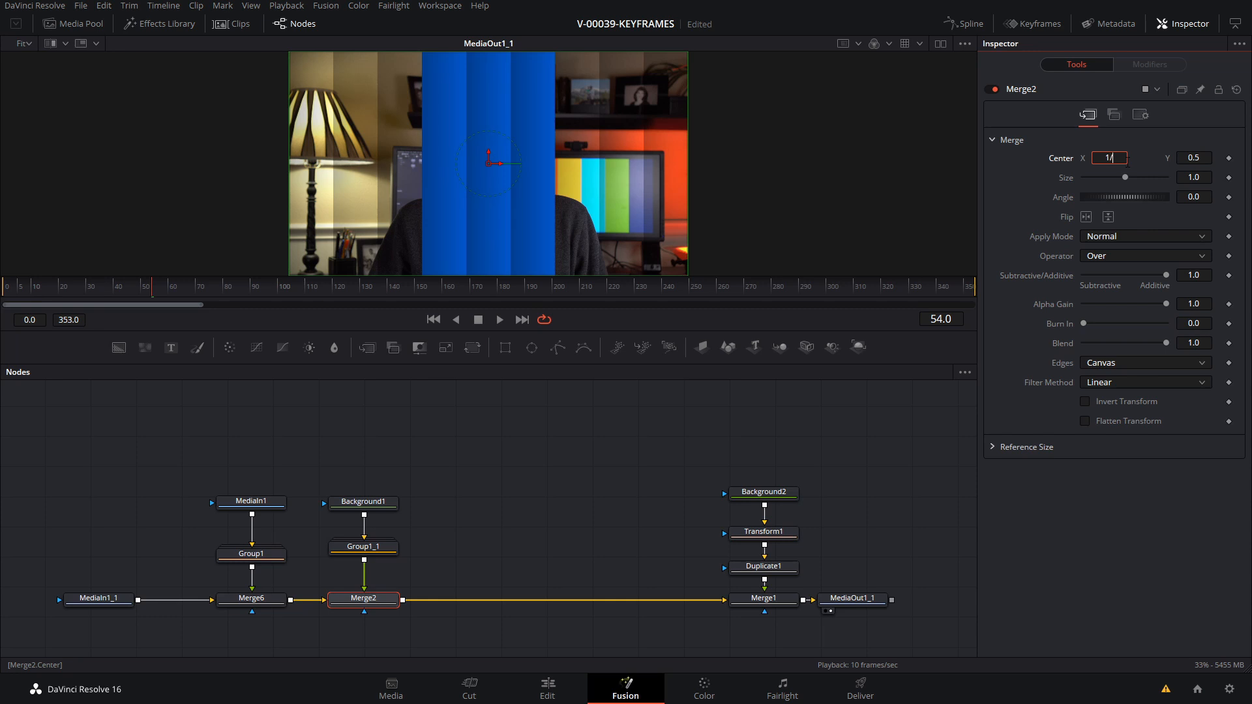
text(1/6)
key(Tab)
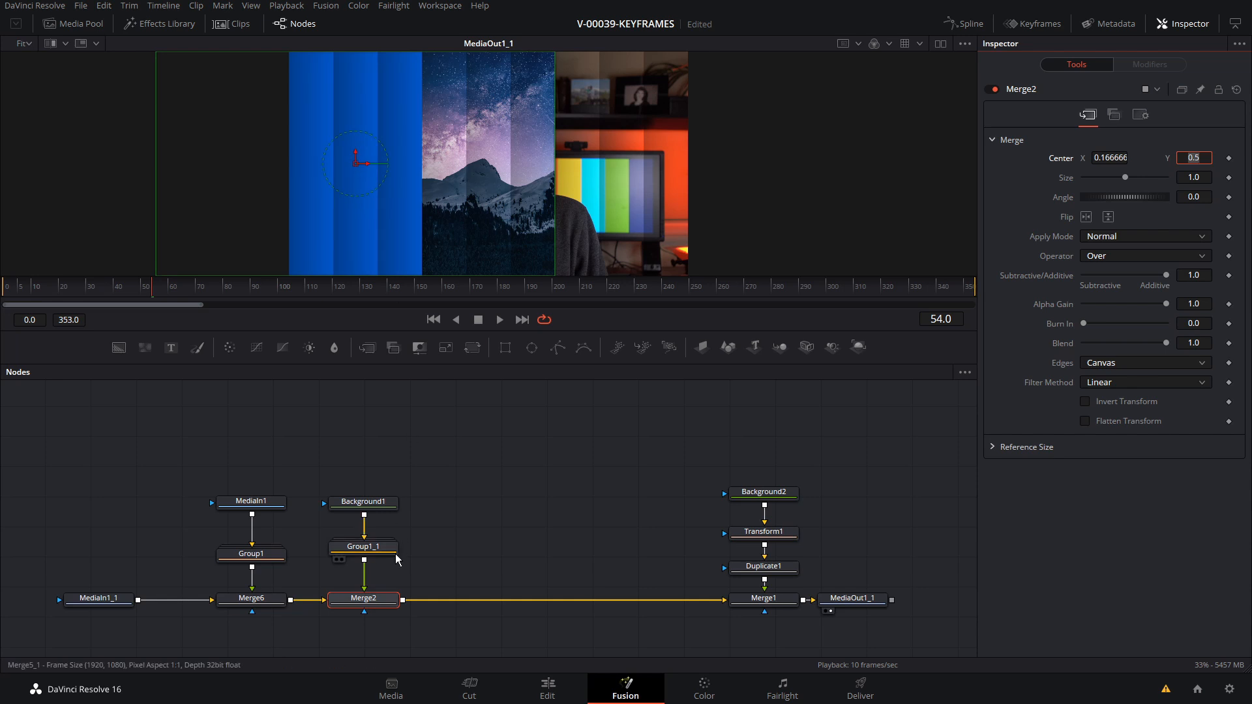
- Paste another copy of the strip group and merge it into the main chain after Merge2
click(375, 551)
click(375, 551)
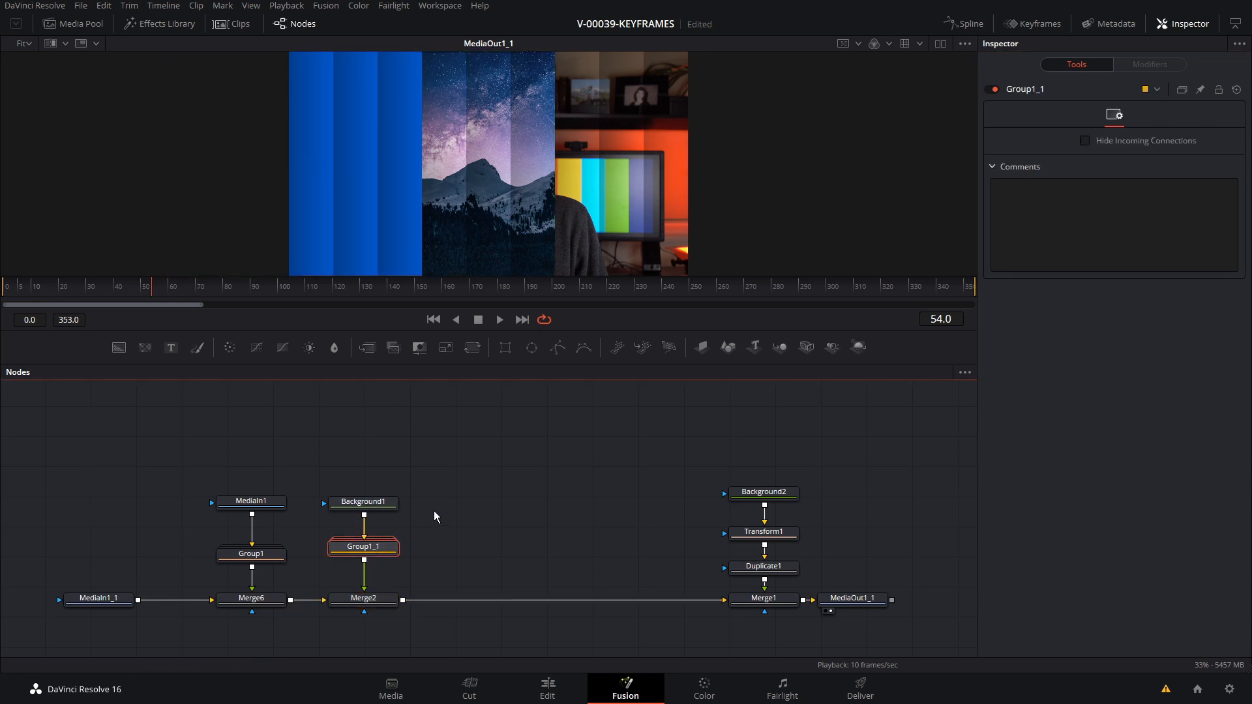
click(483, 502)
key(ctrl+v)
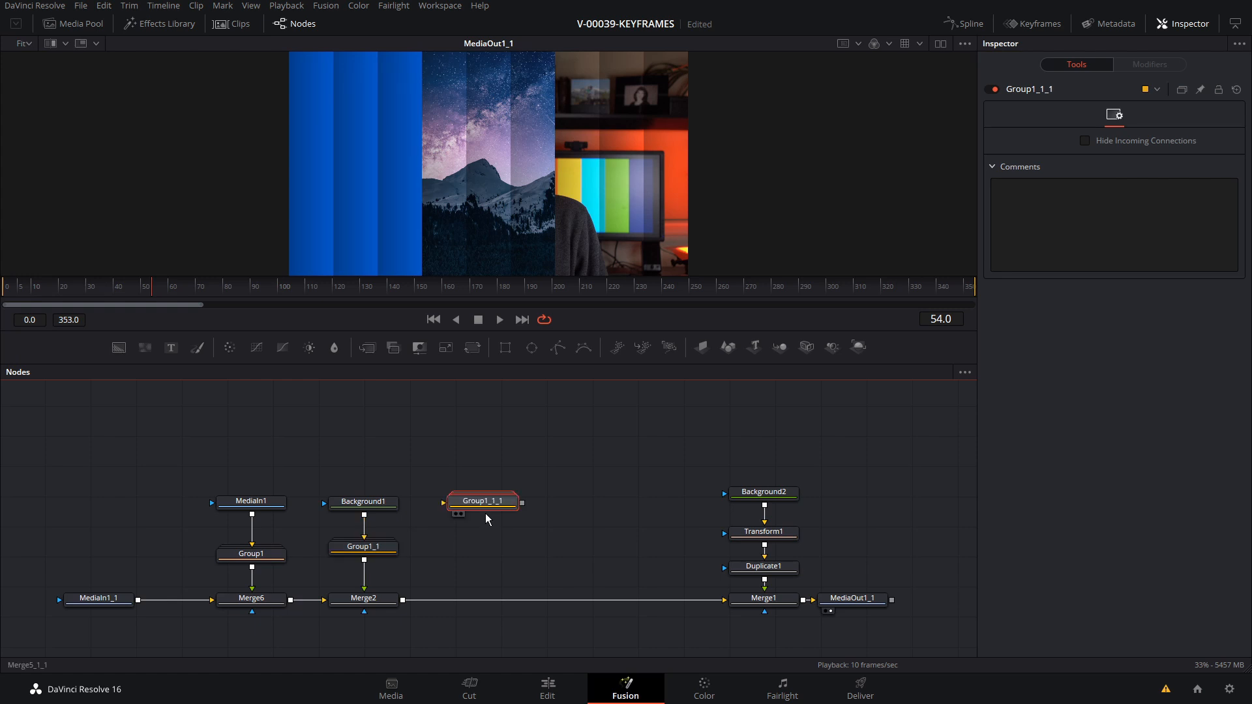
mouse_move(489, 509)
mouse_down()
mouse_move(402, 599)
mouse_move(472, 509)
mouse_up()
- Merge a Text+ node reading "KEYFRAMES" over Background1, ahead of Group1_1
drag(381, 510, 380, 438)
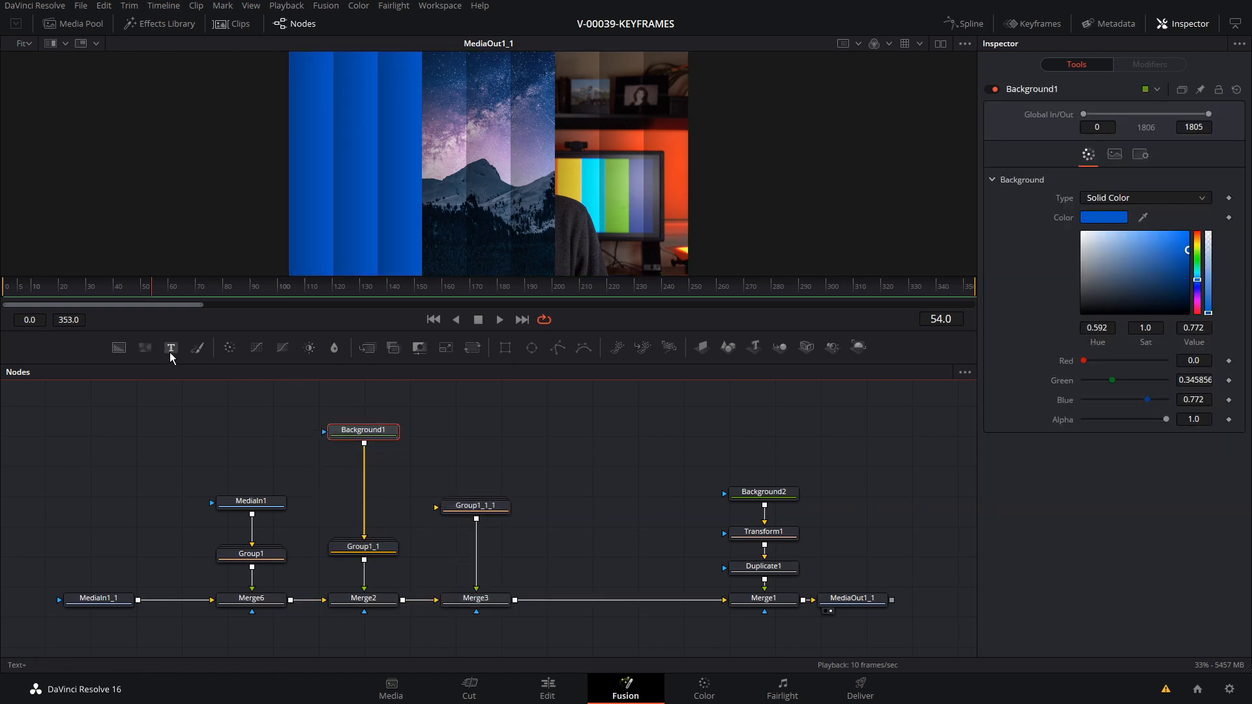
drag(171, 350, 453, 428)
drag(491, 430, 363, 402)
drag(456, 433, 368, 485)
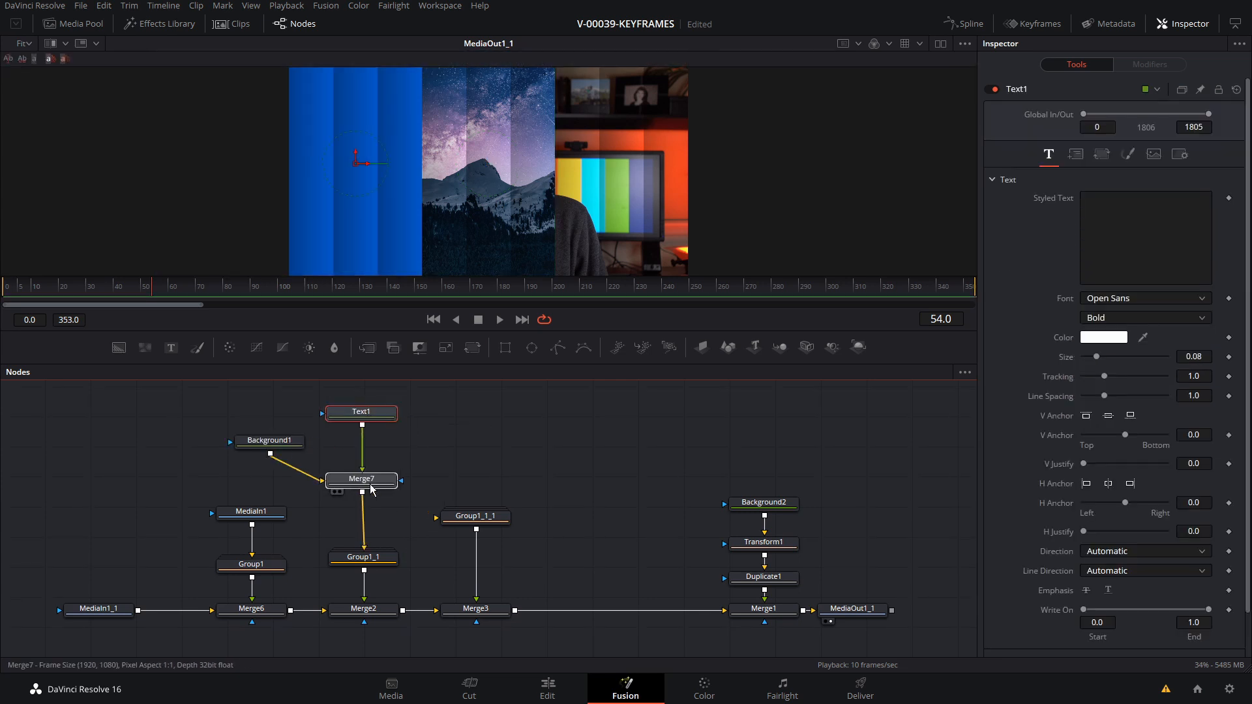
click(363, 412)
click(1167, 217)
text(KEYFRAMES)
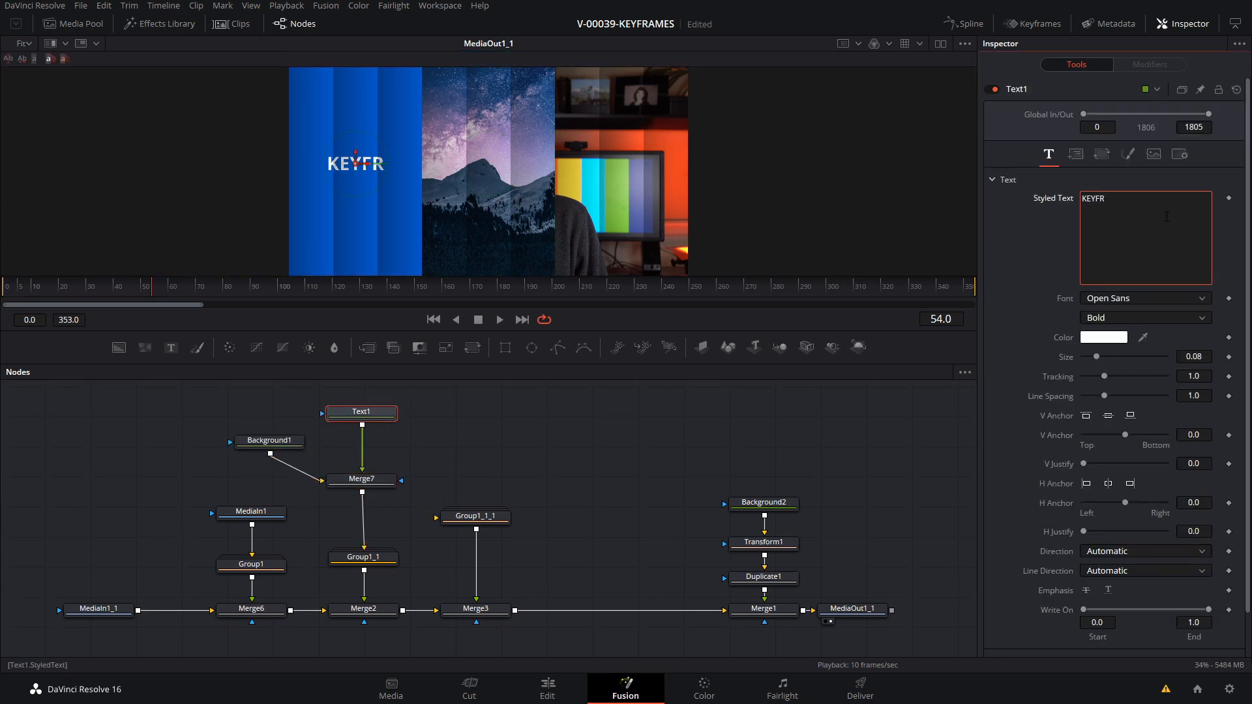
- Feed a copy of MediaIn1_1 into Group1_1_1 and line the two nodes up above Merge3
drag(482, 520, 482, 548)
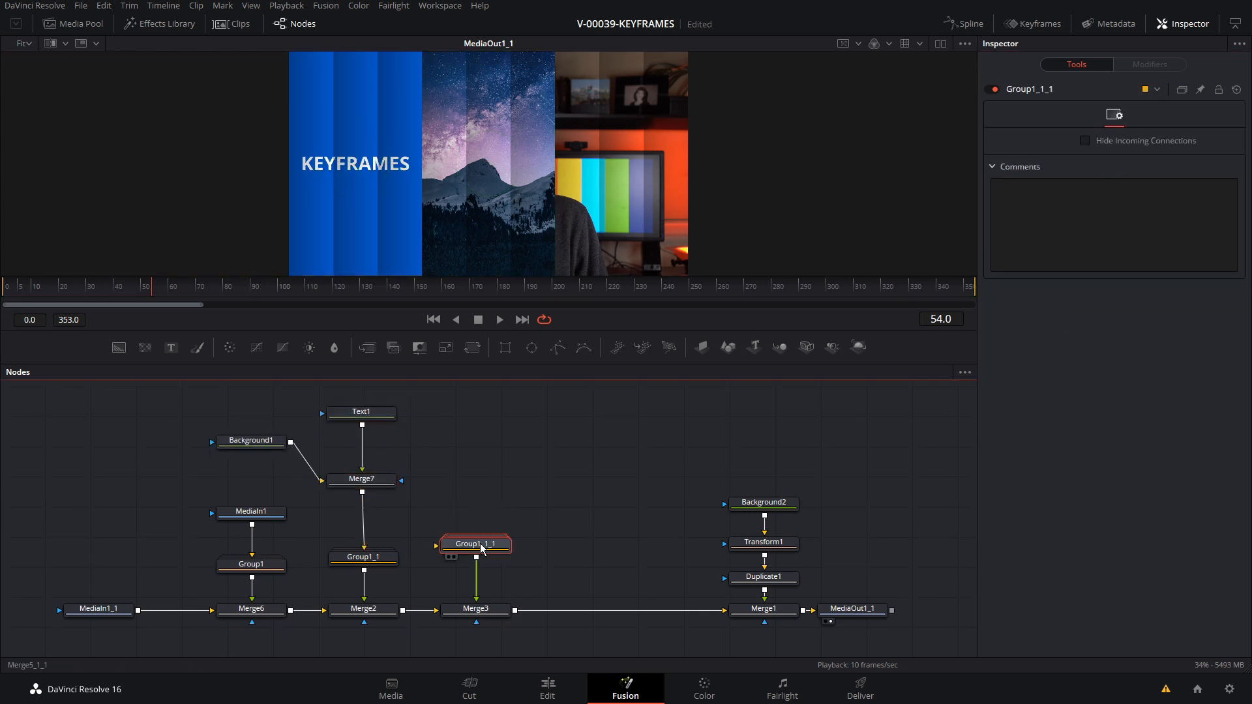
click(100, 608)
key(ctrl+c)
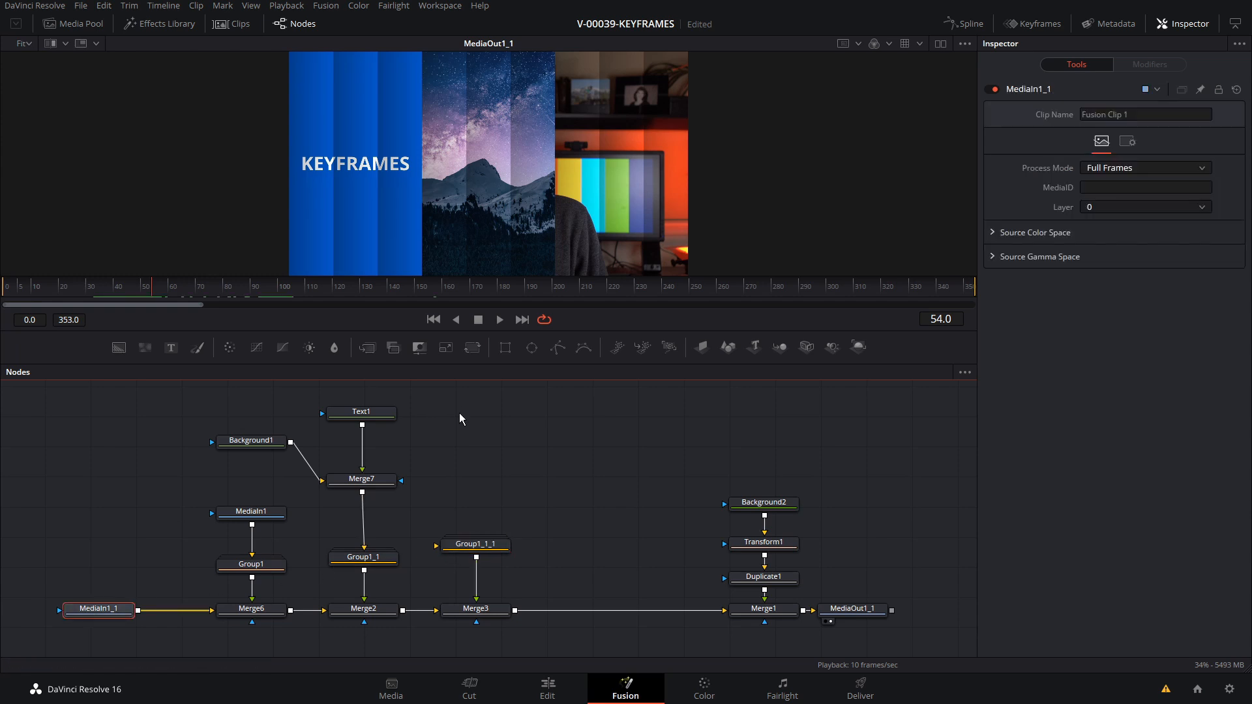
click(462, 420)
key(ctrl+v)
drag(498, 414, 437, 545)
drag(465, 413, 482, 457)
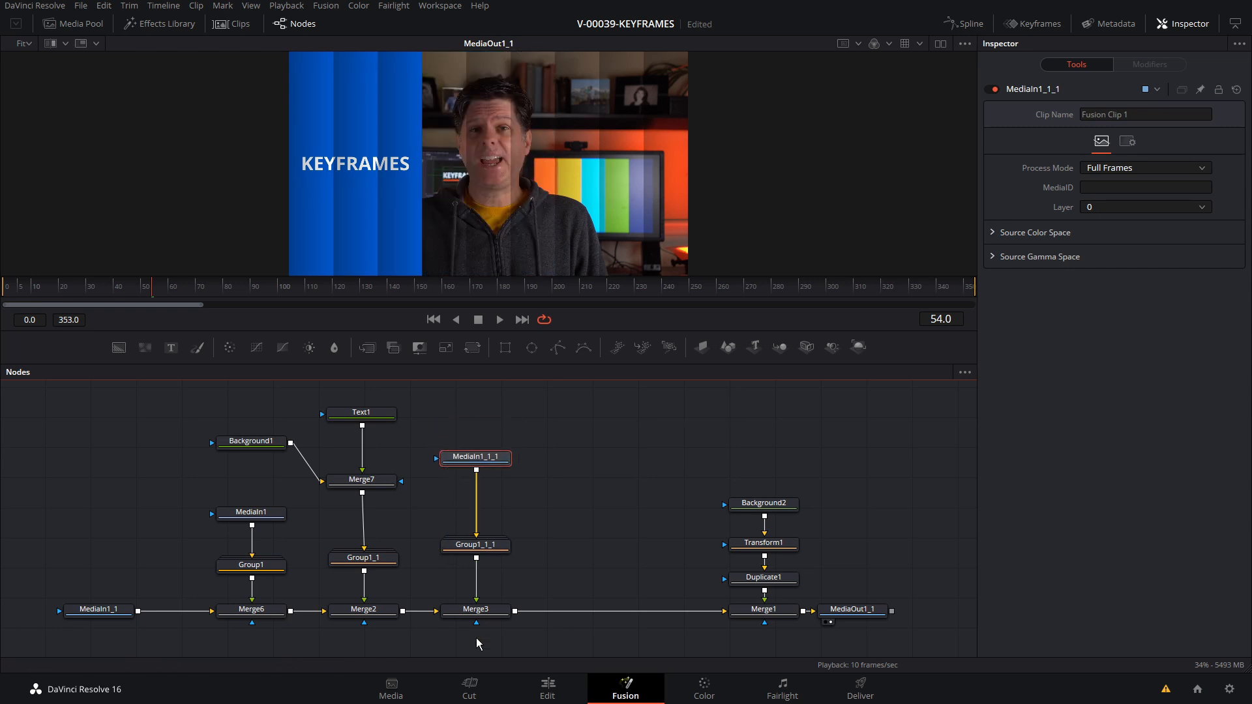
- Space out the third column and insert one Transform node before Group1_1_1 and another after it
click(482, 610)
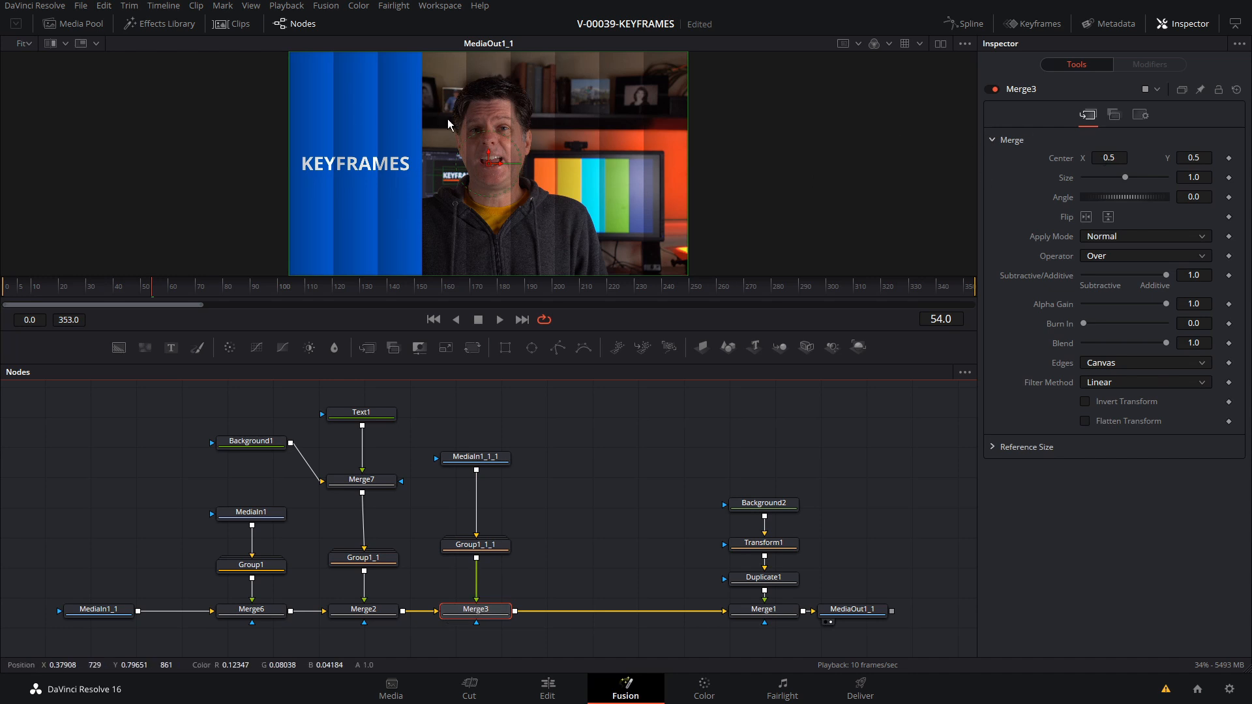
drag(478, 460, 476, 448)
drag(480, 549, 479, 527)
drag(482, 455, 483, 441)
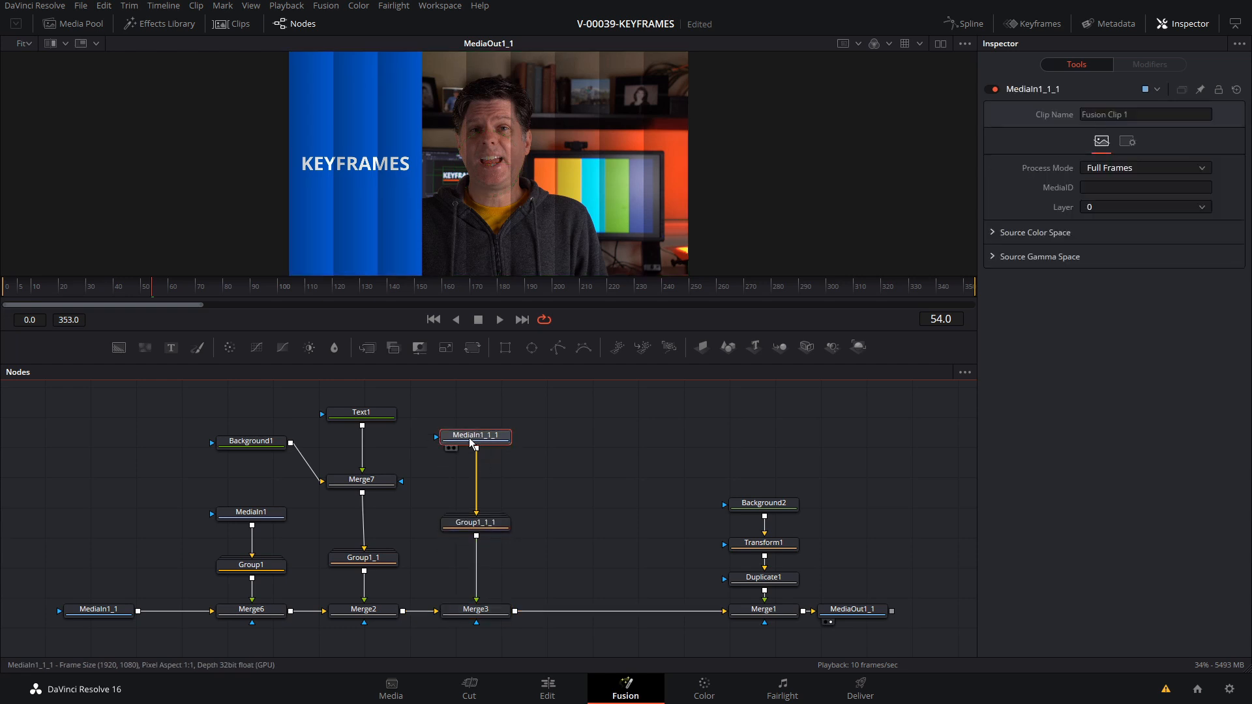
click(473, 347)
click(519, 530)
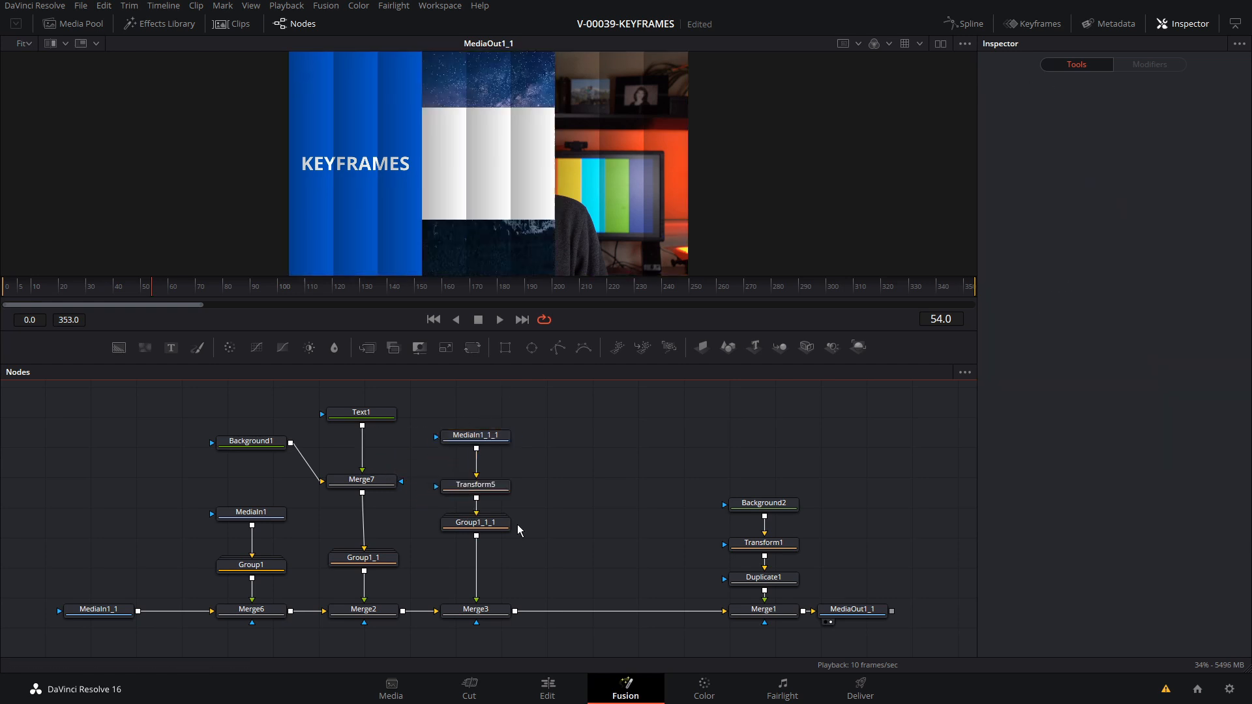
click(490, 526)
click(473, 347)
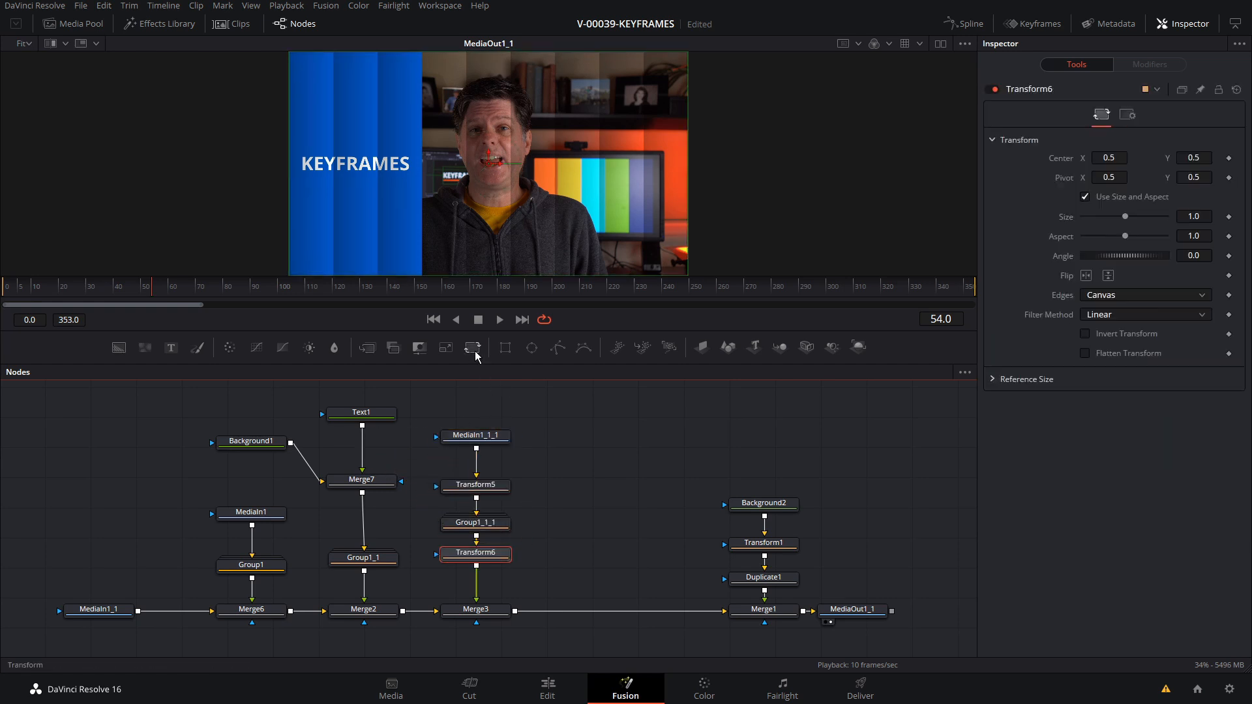
- Enlarge the footage entering Group1_1_1 by raising Transform5's size to 2.14
click(476, 486)
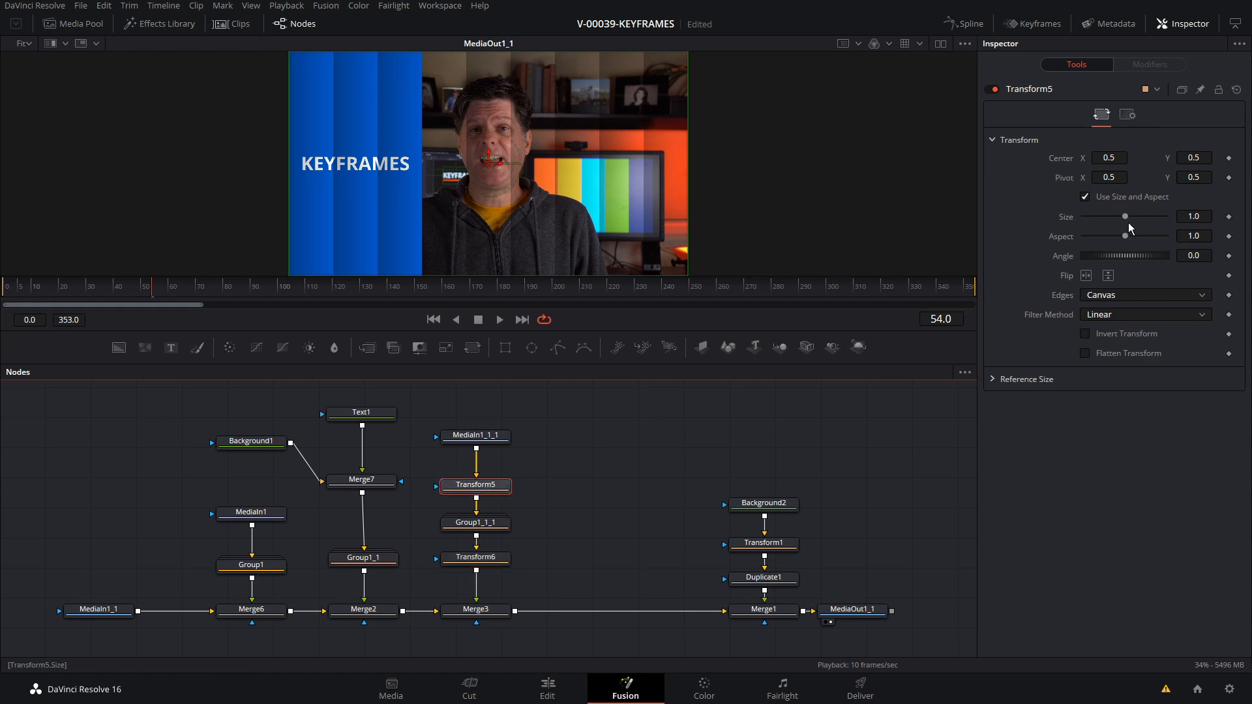
drag(1125, 217, 1140, 220)
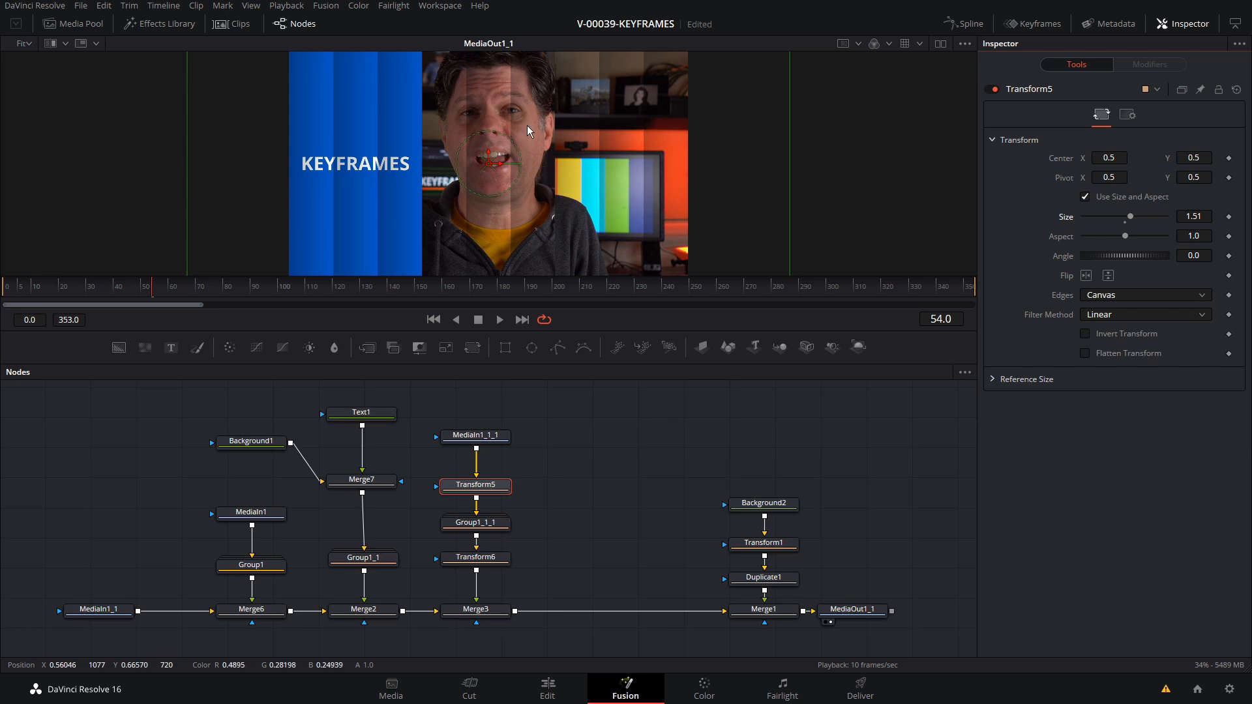
drag(1130, 217, 1137, 218)
- Set Merge3's center X to 5/6 to shift its strips into the last third of the frame
click(483, 614)
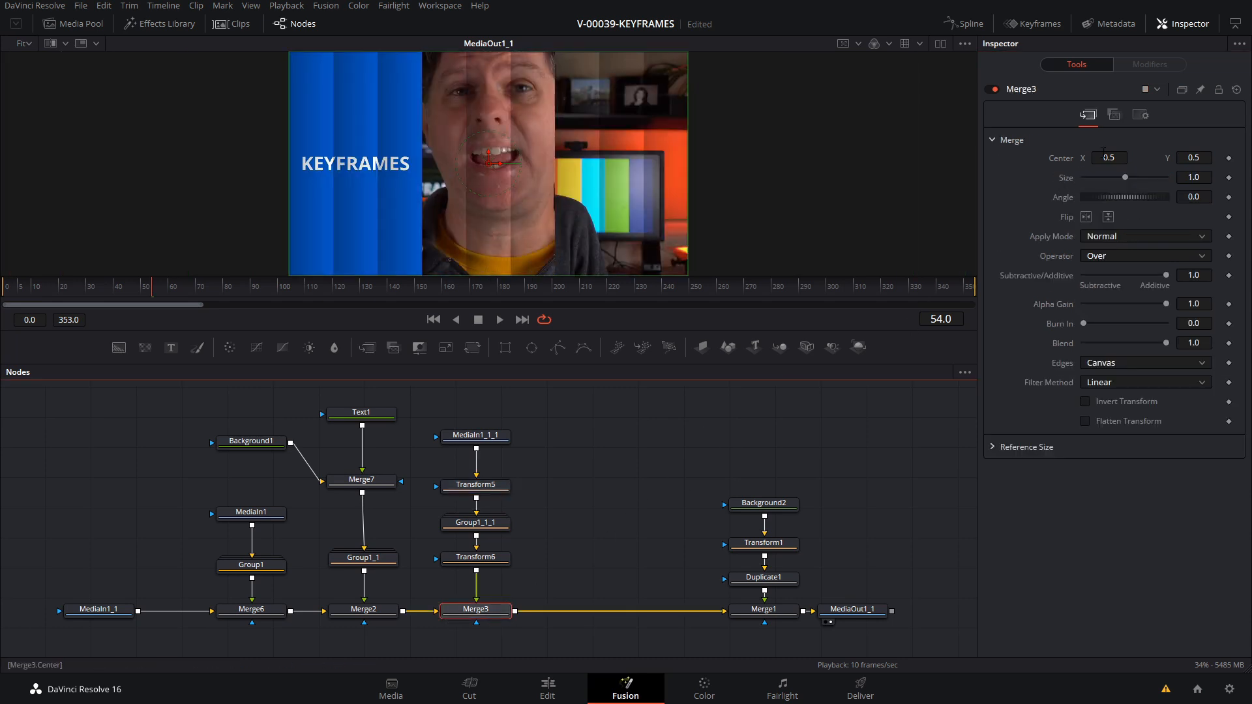
click(1109, 158)
text(5/6)
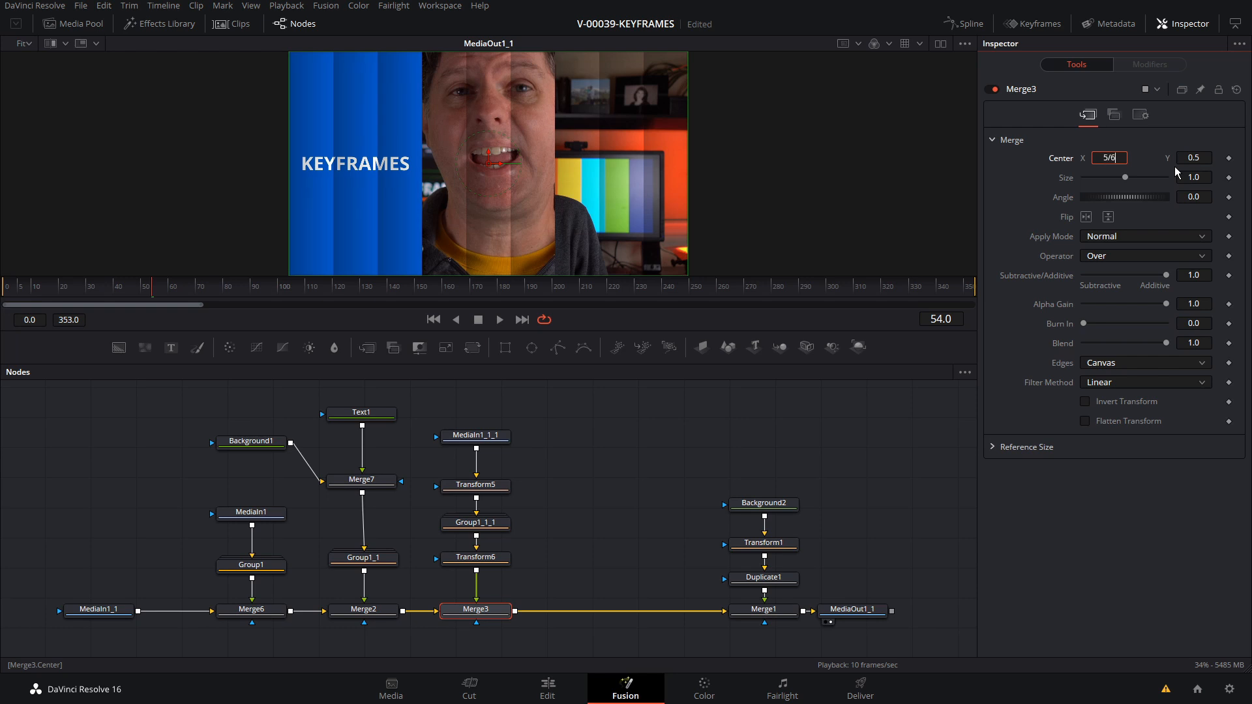
key(Tab)
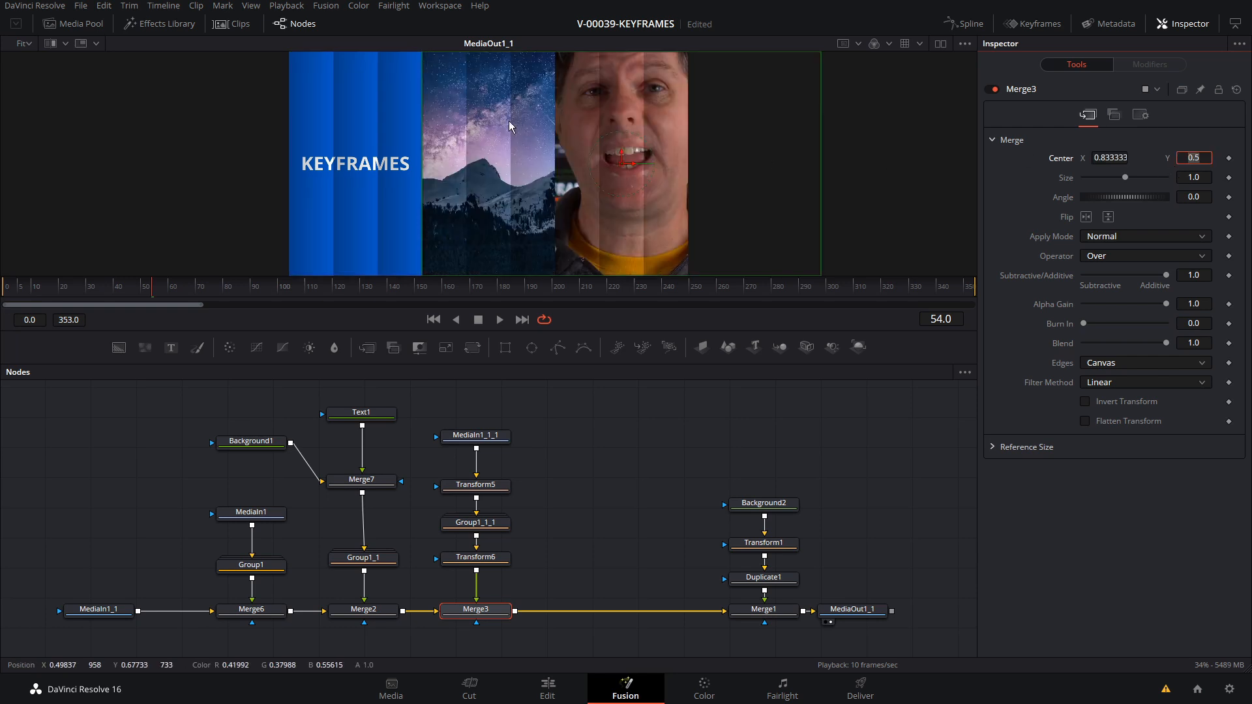
- Set Transform5's center X to 0.555 and its angle to 49.6
click(475, 485)
drag(1118, 158, 1250, 158)
drag(1108, 158, 800, 159)
drag(1139, 263, 1148, 262)
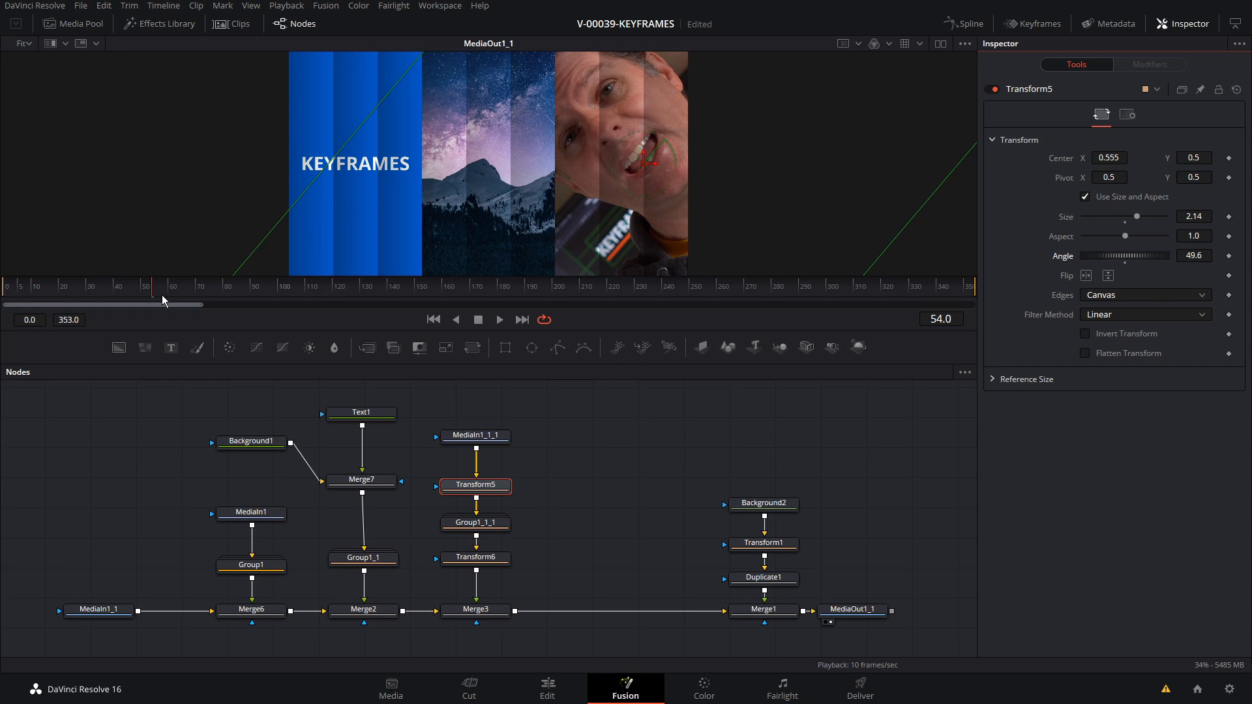
- Play the entrance of all three strip groups through to frame 60
drag(160, 296, 95, 298)
key(space)
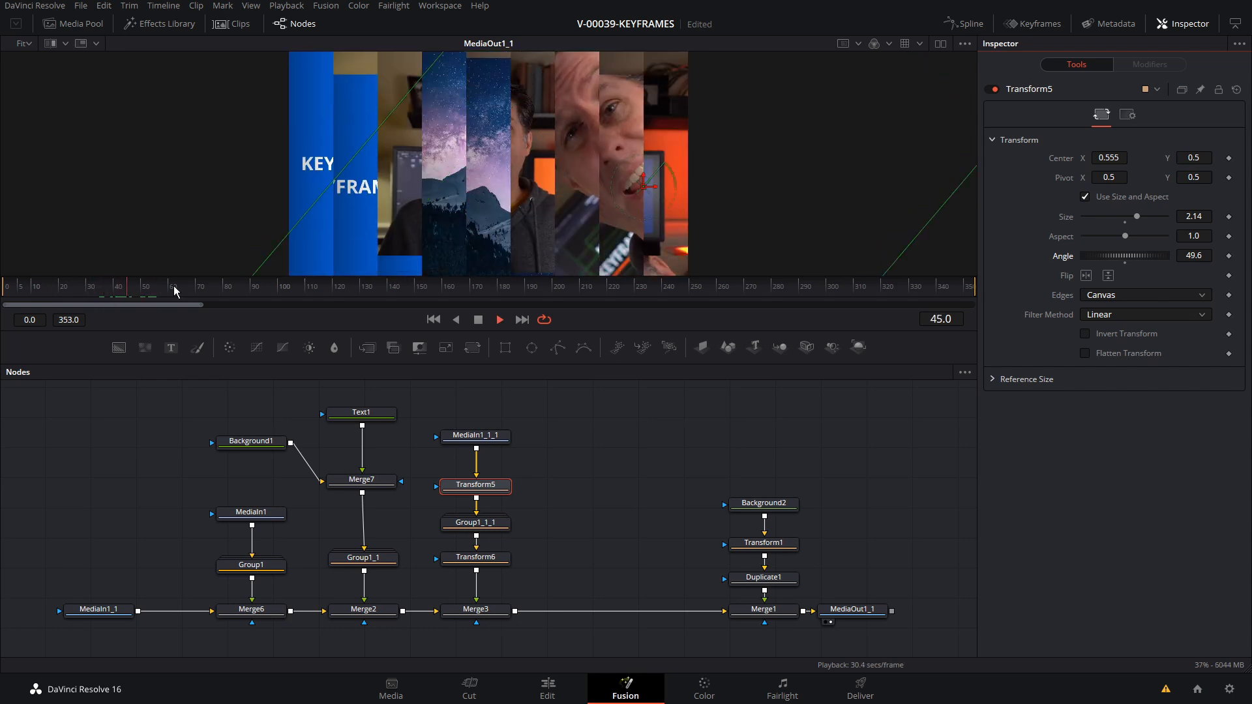
key(space)
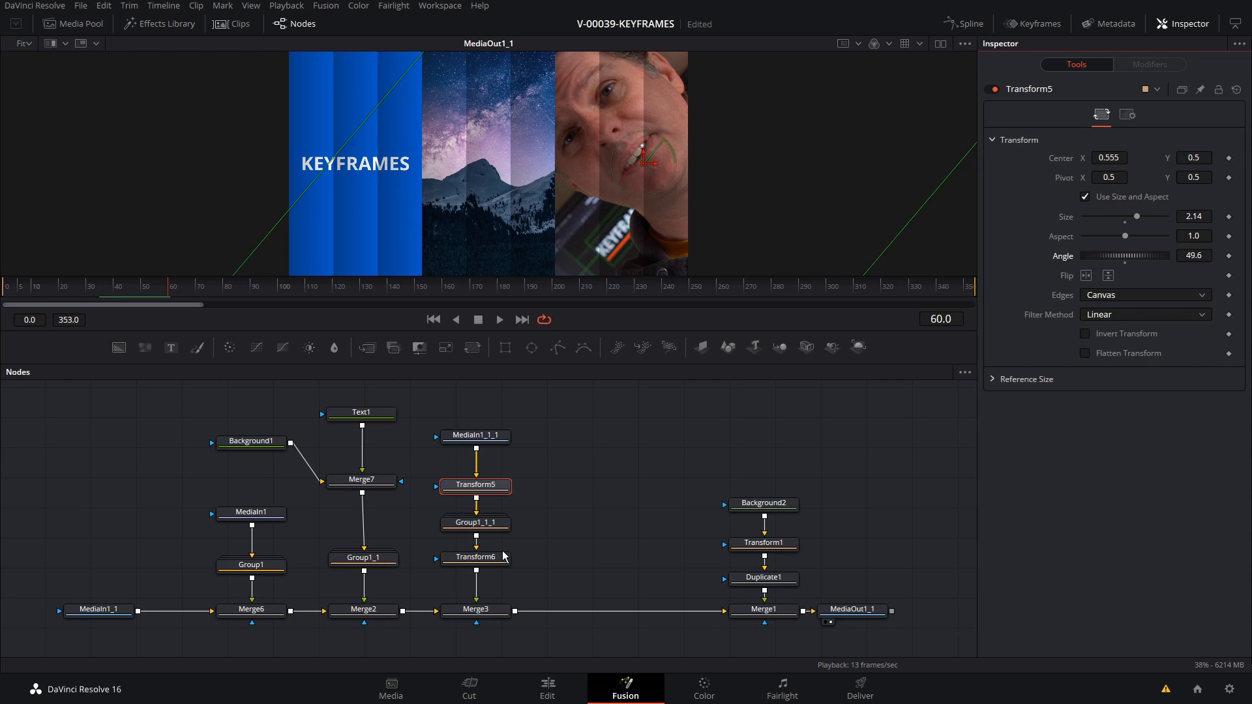
- Even out the spacing of the group columns, and open a widened Keyframes editor showing Group1_1_1
drag(475, 558, 475, 567)
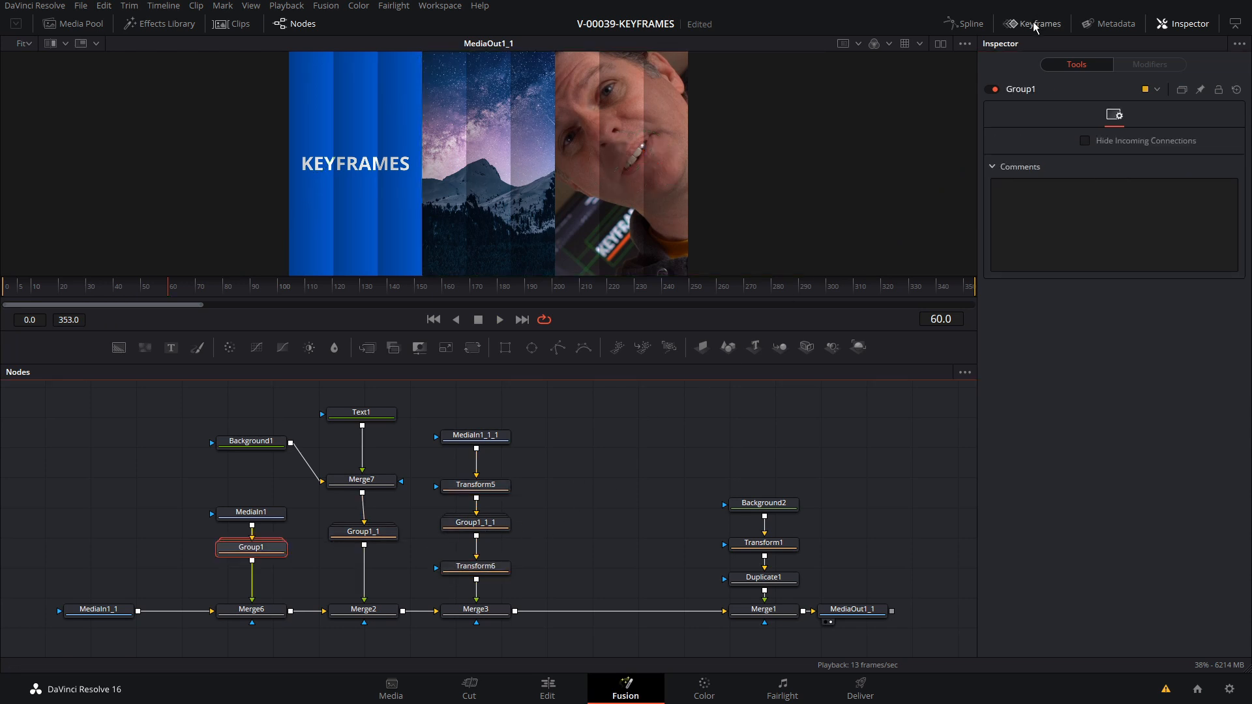
click(1035, 25)
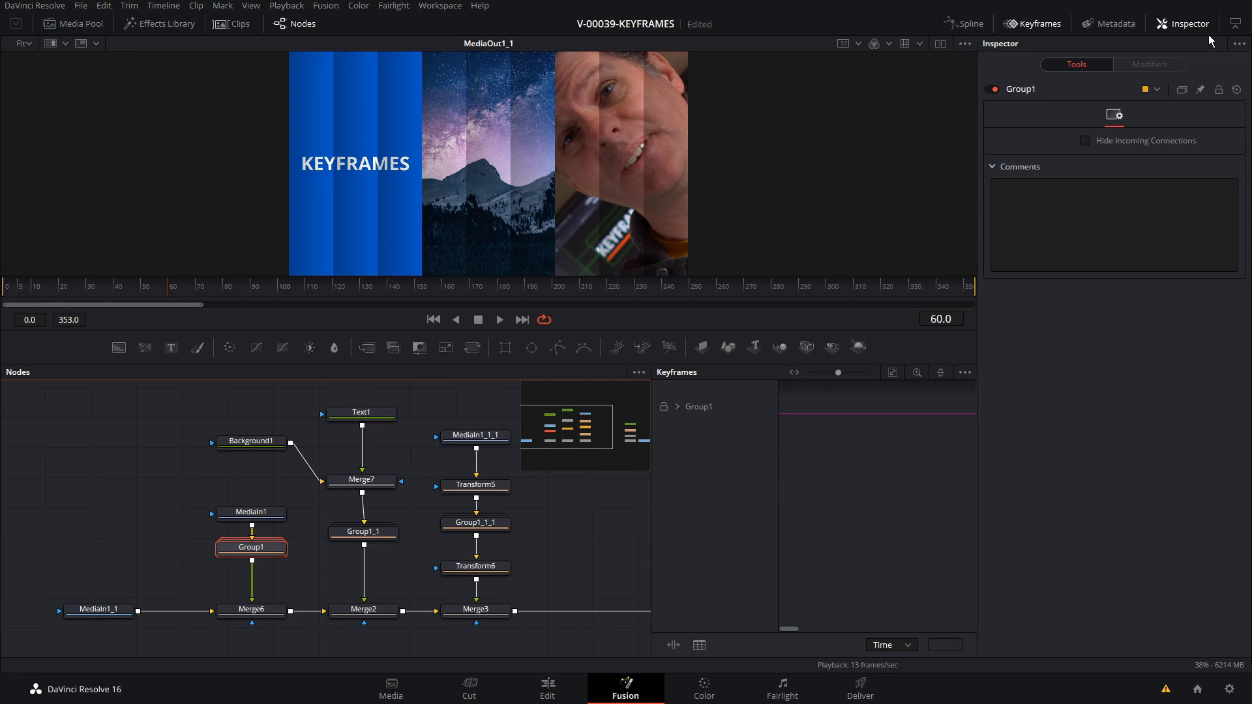
click(1236, 29)
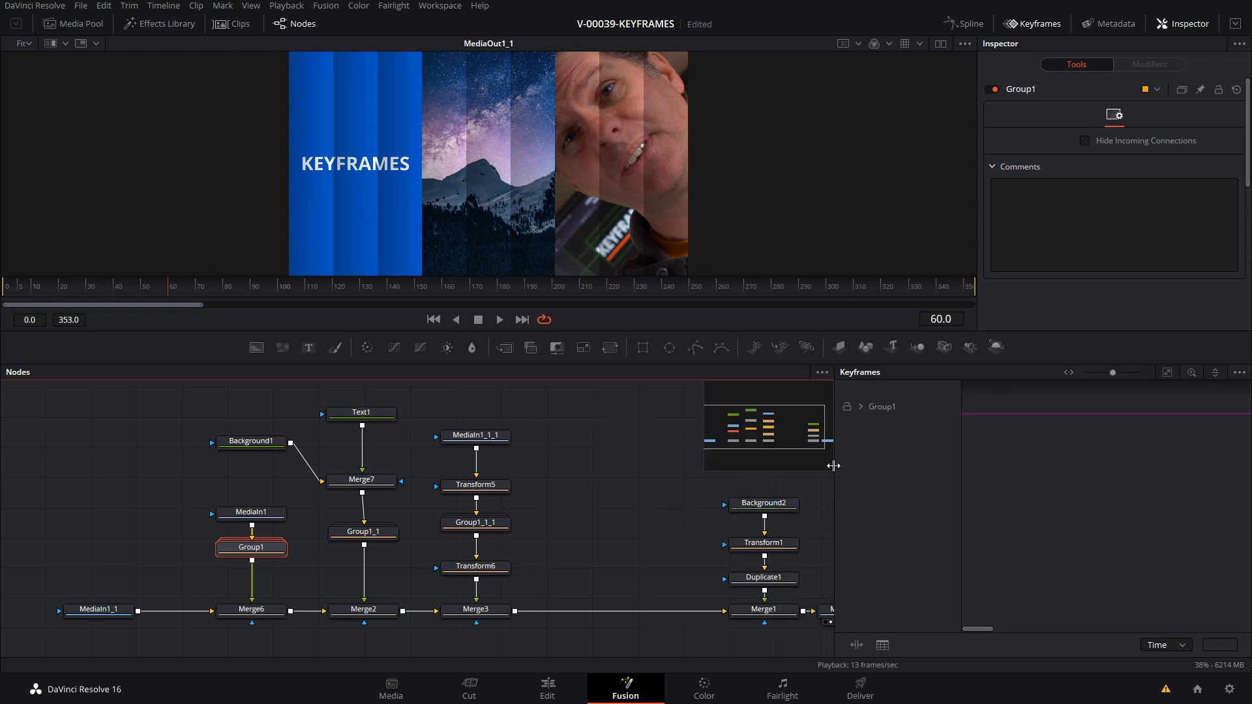
drag(834, 466, 633, 467)
click(494, 524)
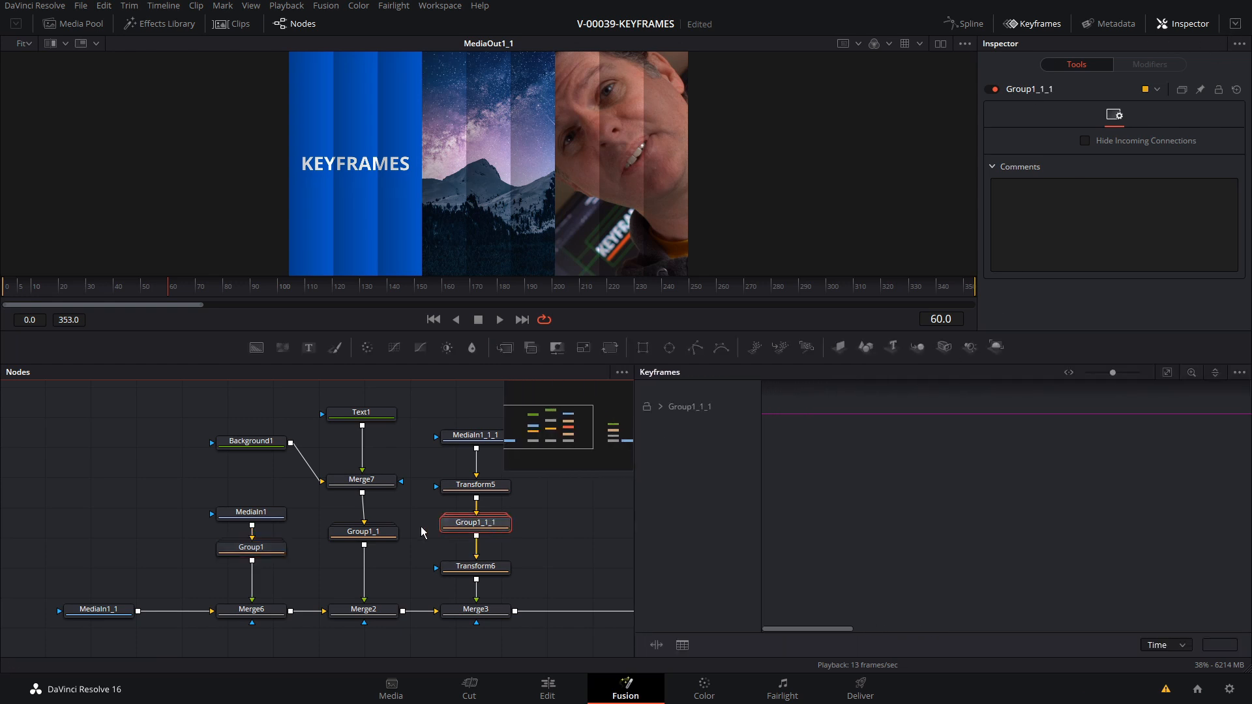
- Show Group1_1 and Group1 alongside Group1_1_1 in the Keyframes editor, and stagger the group bars with Group1 starting at frame 83
ctrl+click(363, 532)
ctrl+click(251, 548)
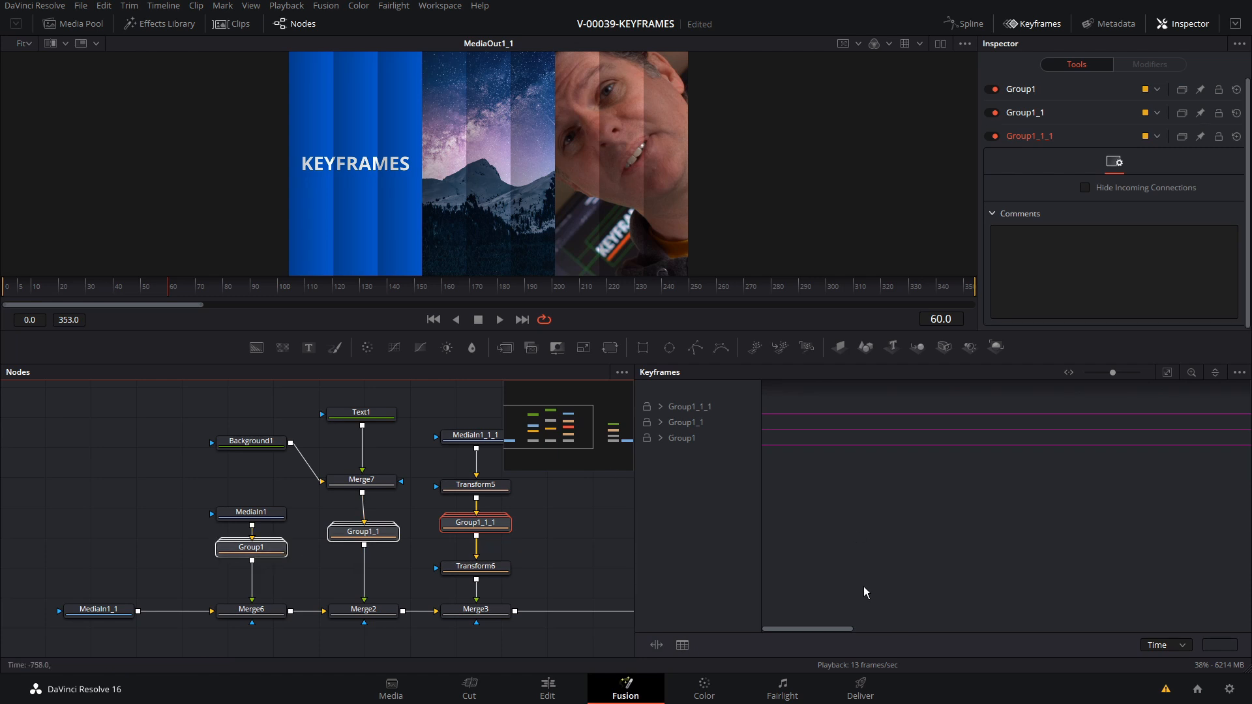
drag(811, 628, 841, 612)
drag(168, 288, 214, 285)
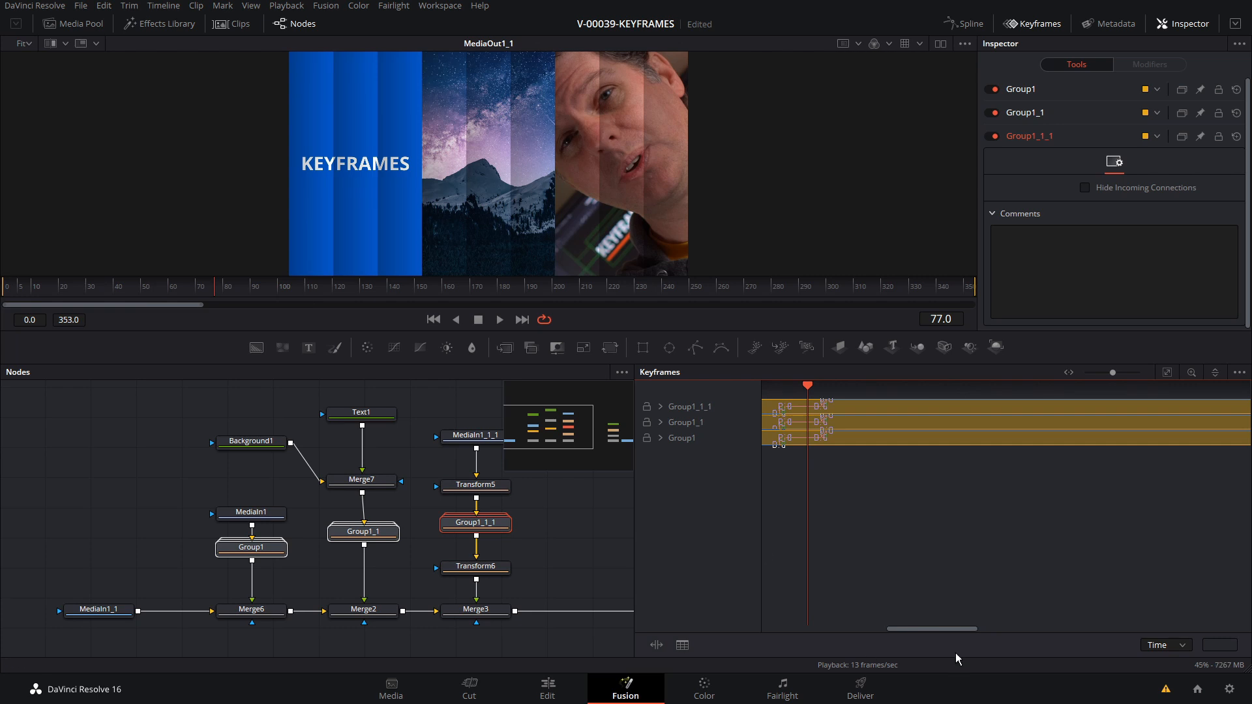
drag(940, 625, 913, 632)
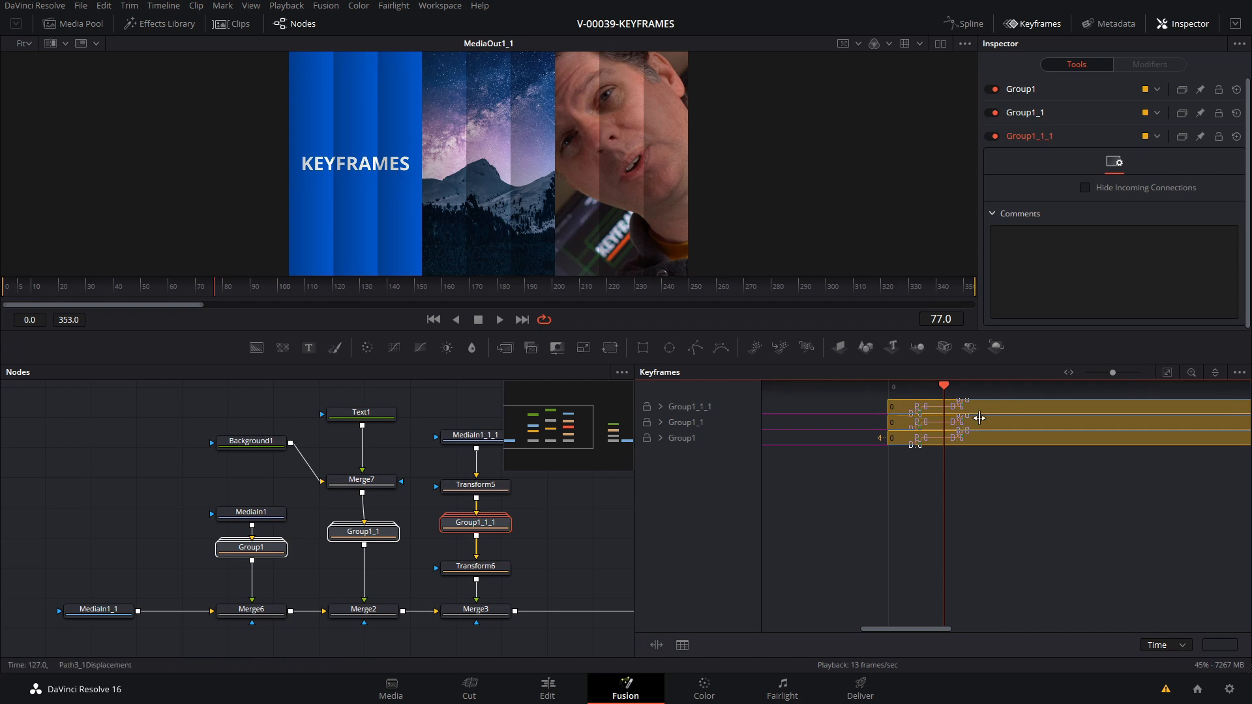
drag(984, 422, 1046, 439)
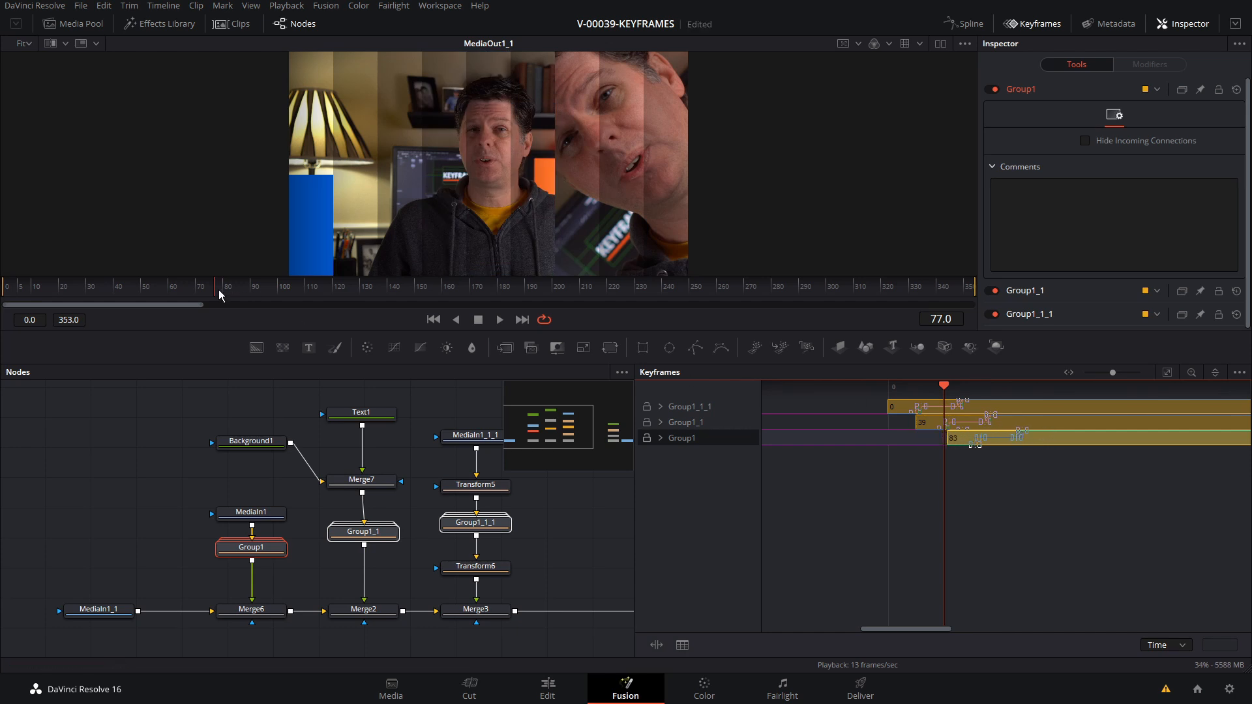
- Play the staggered strip animation from around frame 60, and scrub back to frame 11
click(173, 290)
key(space)
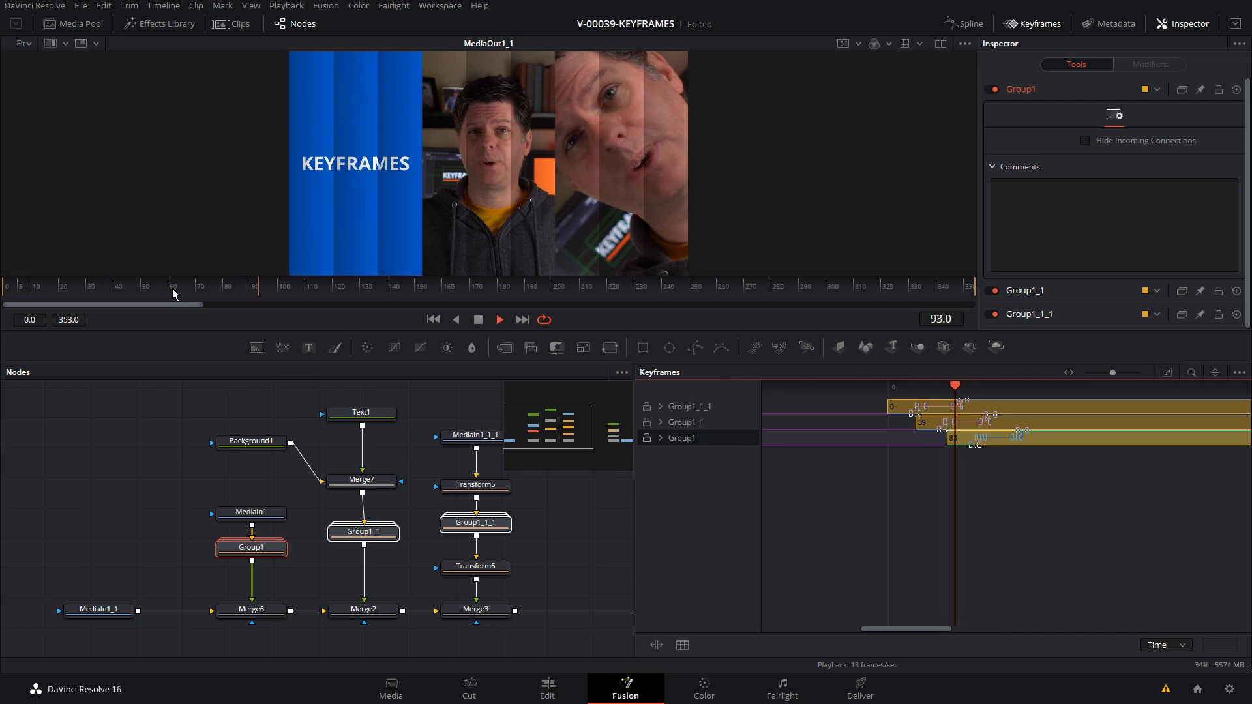
click(172, 288)
key(space)
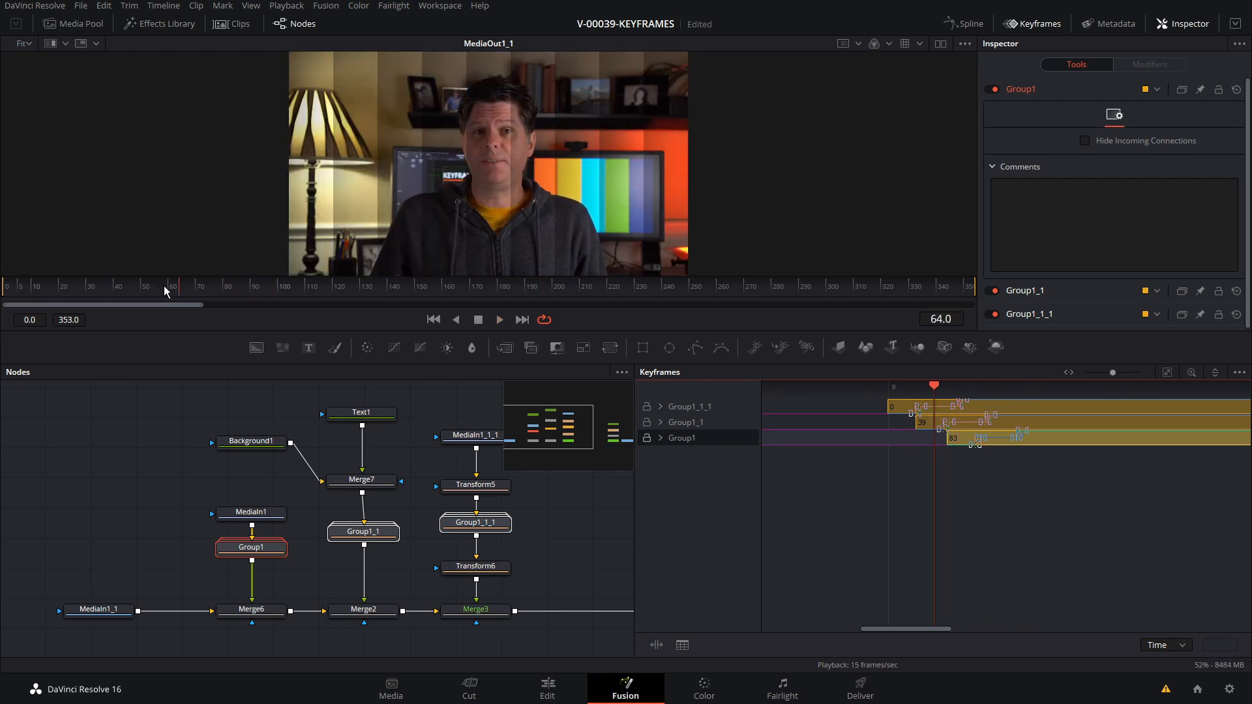
drag(163, 290, 33, 291)
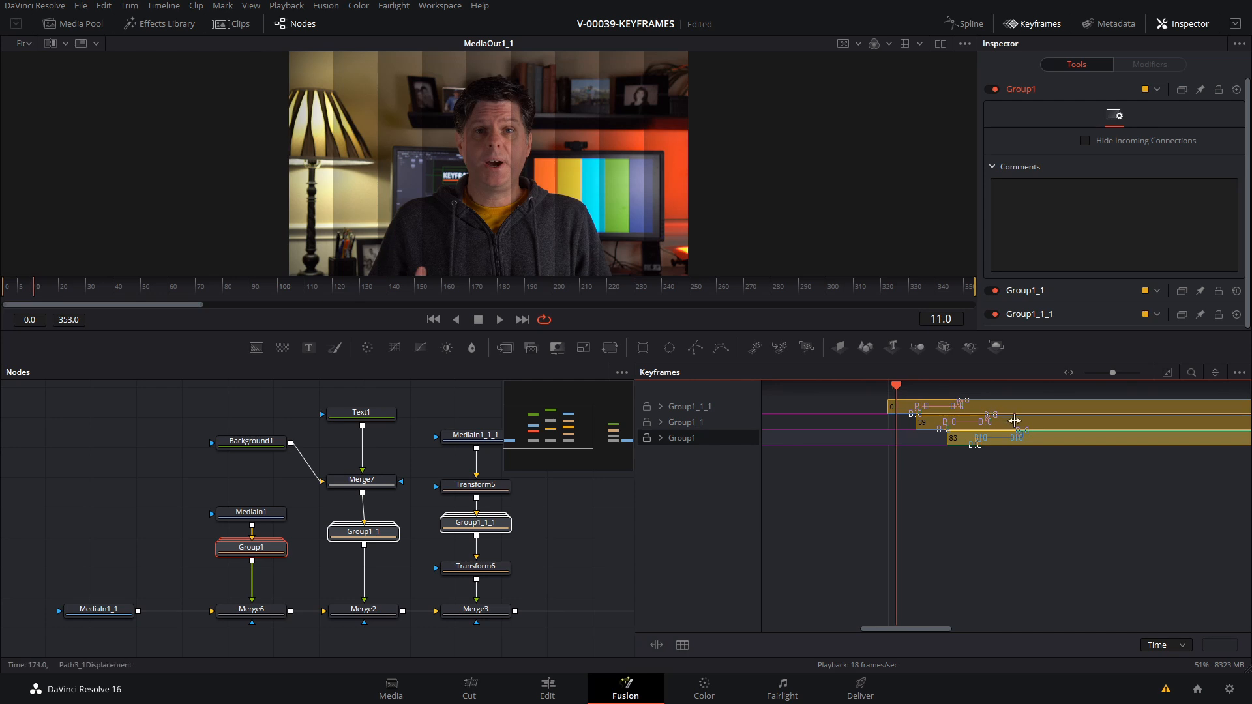
- Retime the group bars so Group1_1 starts at frame 0, Group1_1_1 at 28 and Group1 at 64, and play the result
drag(1014, 421, 992, 407)
drag(1027, 435, 1013, 432)
drag(124, 291, 71, 291)
key(space)
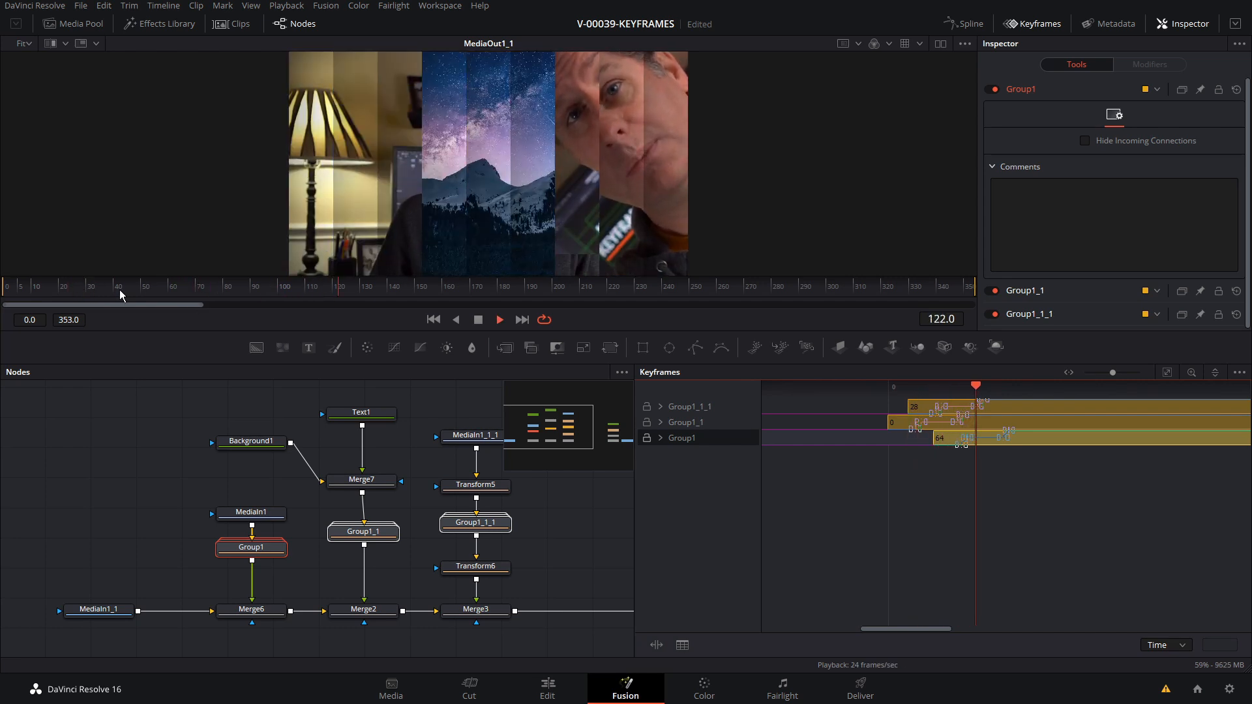
key(space)
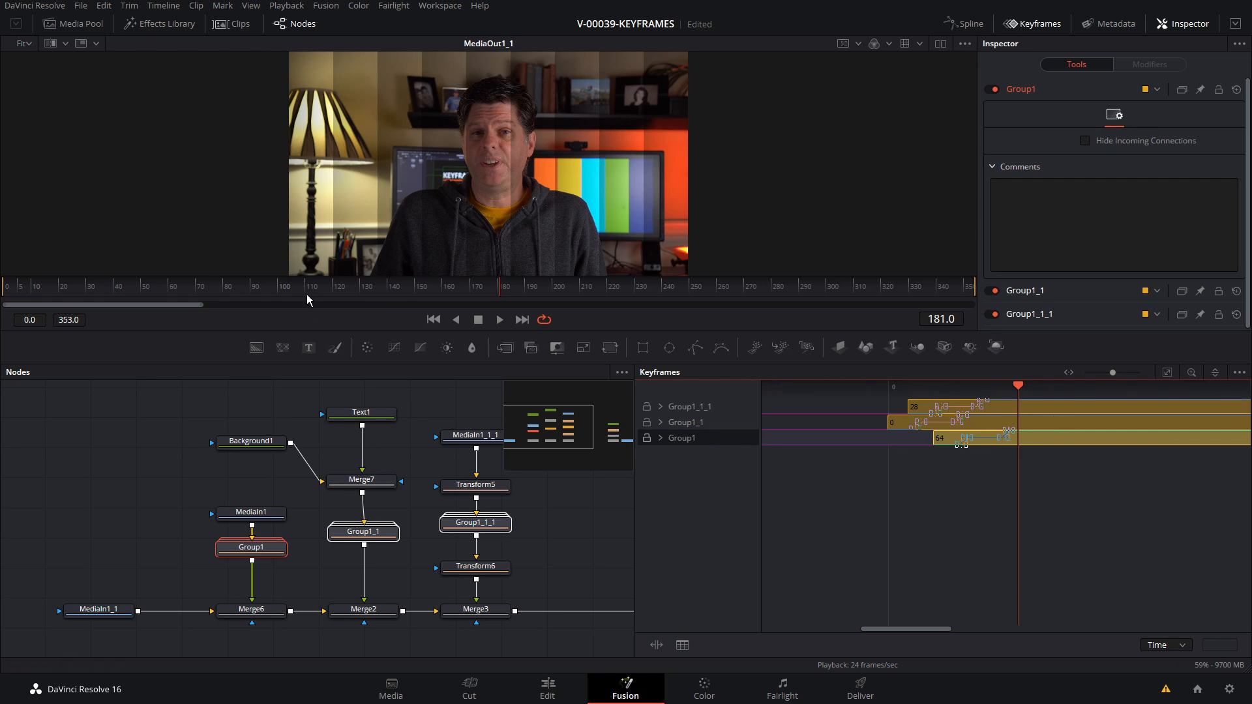
- Rearrange the MediaIn1 and Background1 nodes for more room above Group1, and replay the strips' entrance from frame 84 to 113
mouse_move(306, 294)
mouse_down()
mouse_move(264, 292)
mouse_move(313, 291)
mouse_up()
click(368, 538)
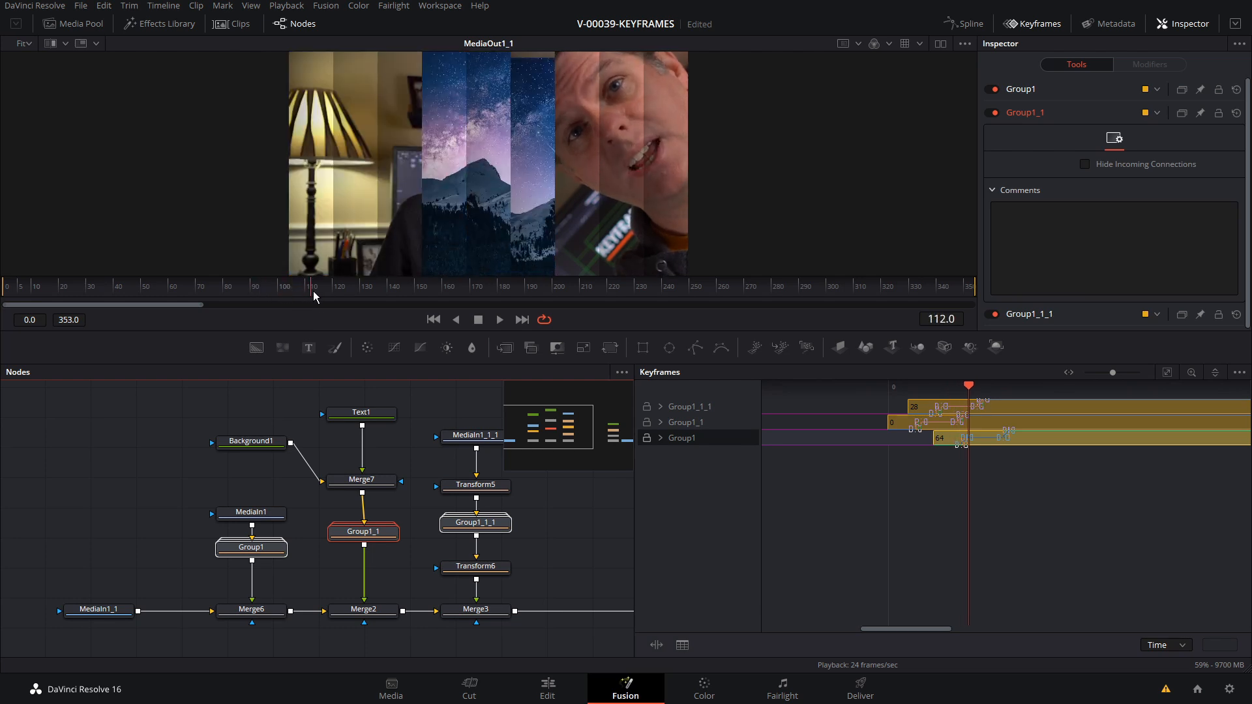
drag(262, 517, 285, 429)
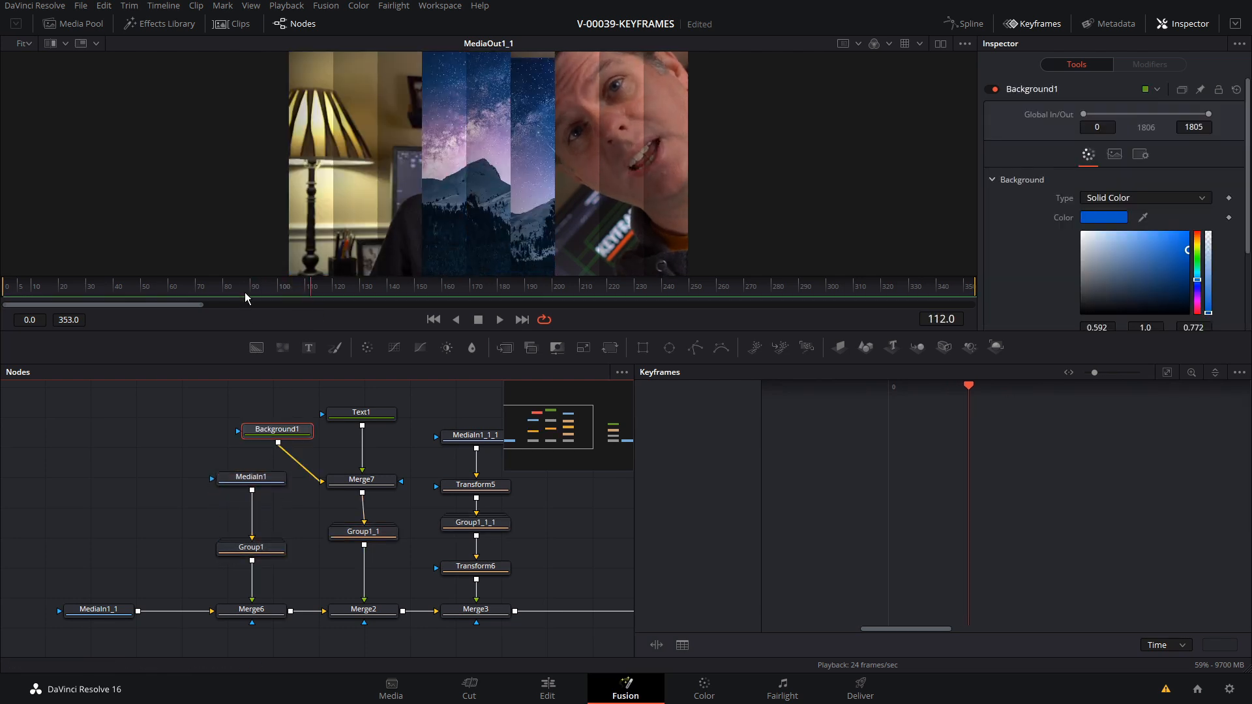
drag(251, 290, 228, 287)
key(space)
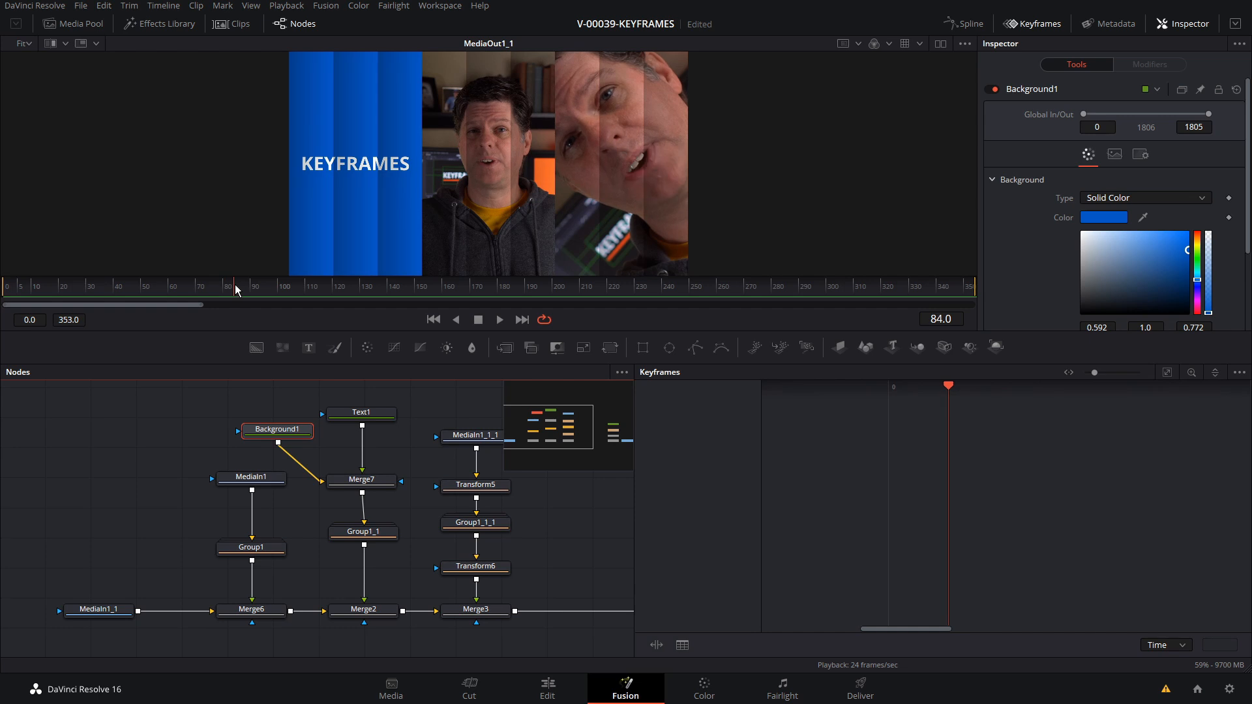
key(space)
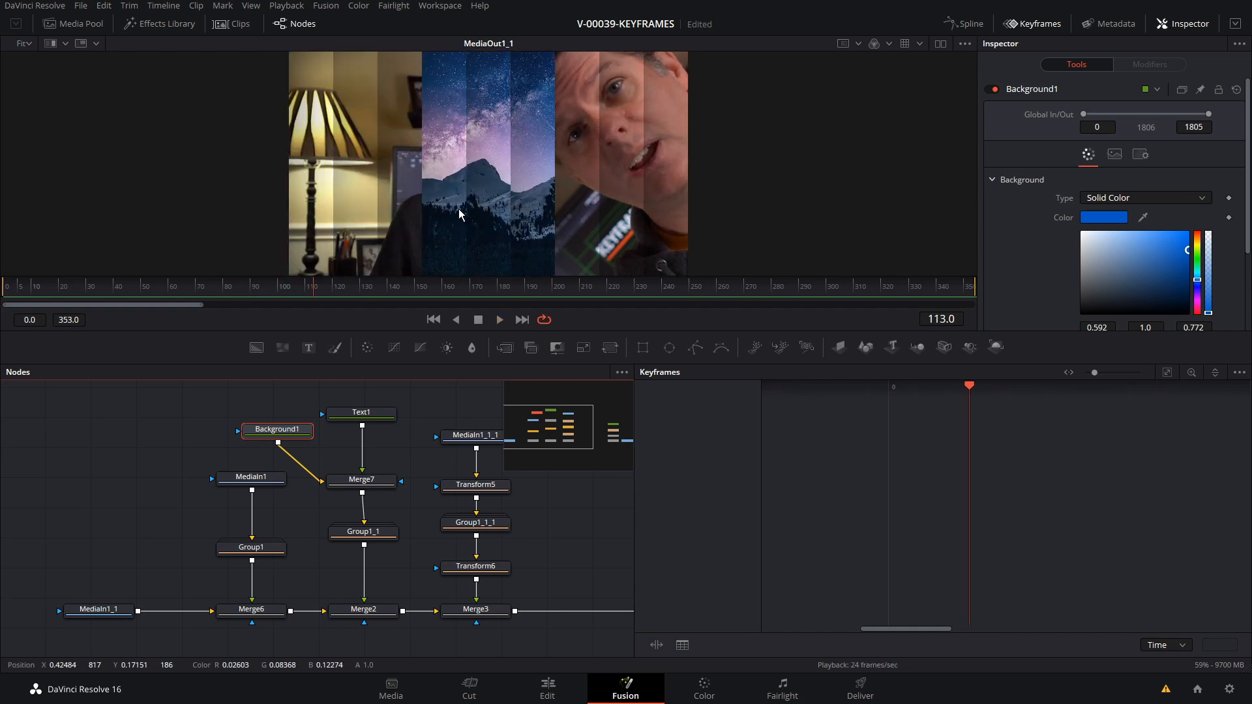
- Insert one Transform node between MediaIn1 and Group1 and another between Group1 and Merge6, aligning the nodes in a column
click(248, 478)
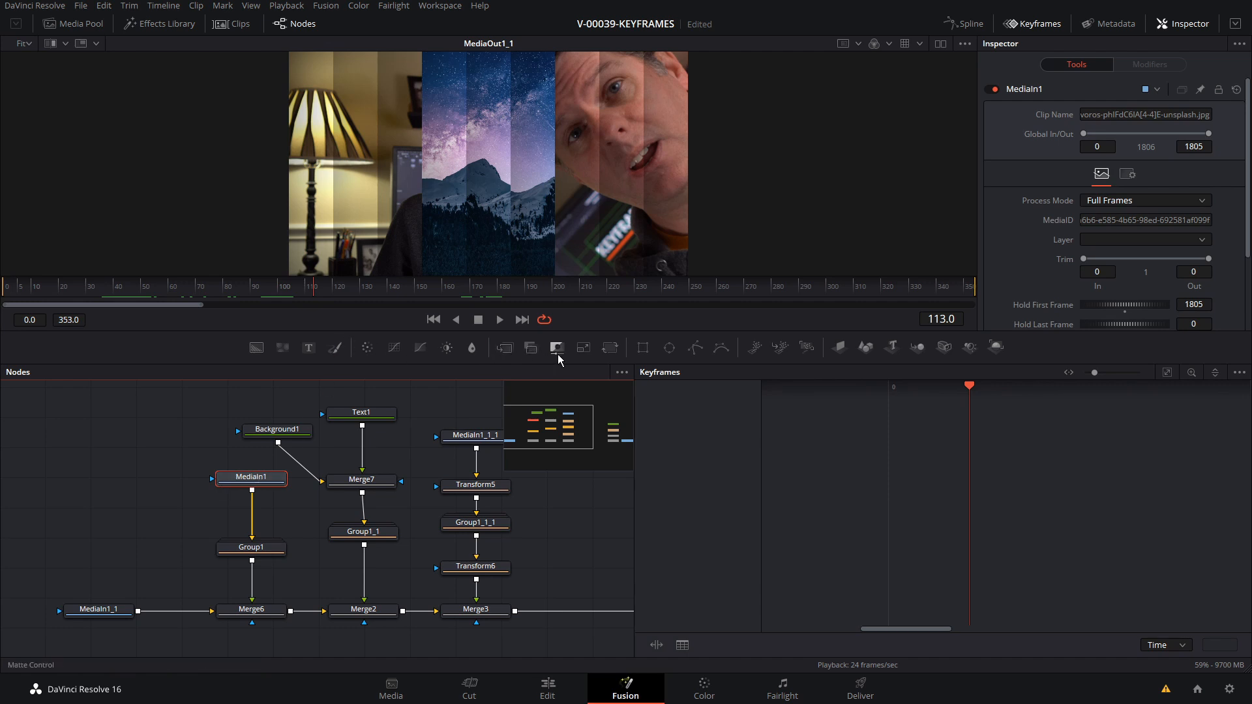
click(607, 350)
drag(252, 480, 178, 472)
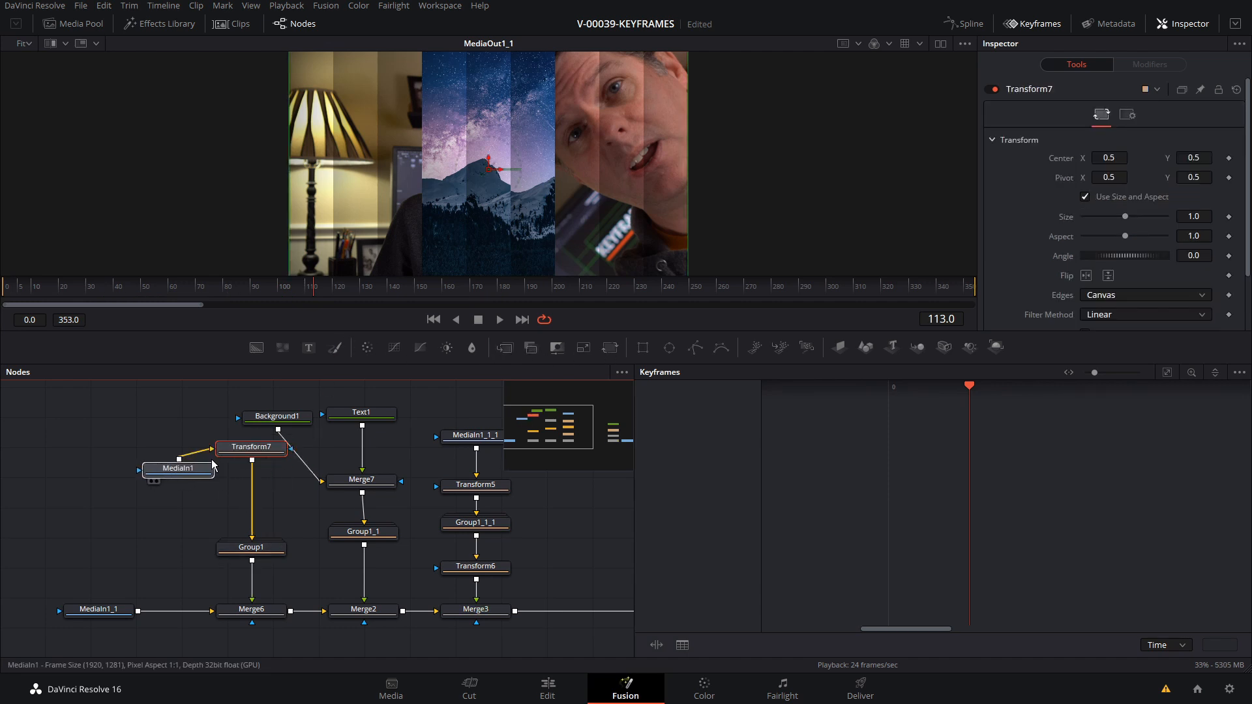
drag(252, 448, 216, 455)
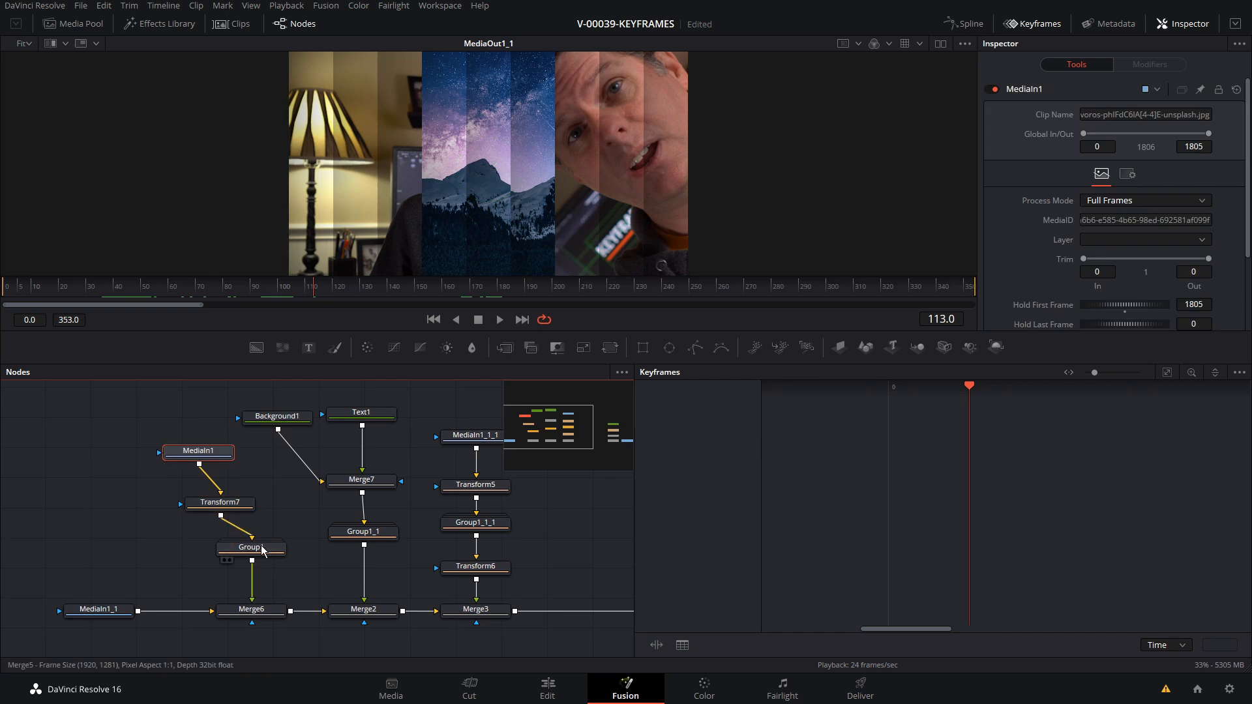
drag(269, 546, 238, 545)
click(610, 349)
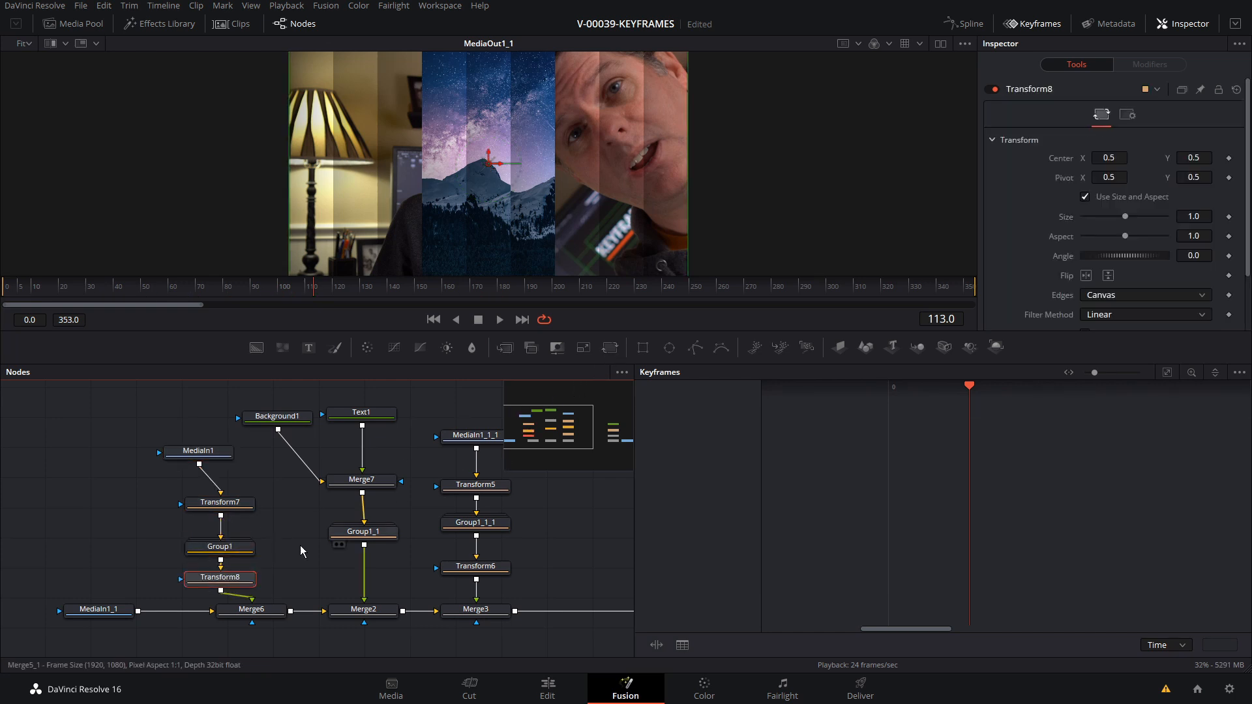
- Flip both Transform7 and Transform8 vertically, and play the mountain strips' entrance from frame 89
click(211, 508)
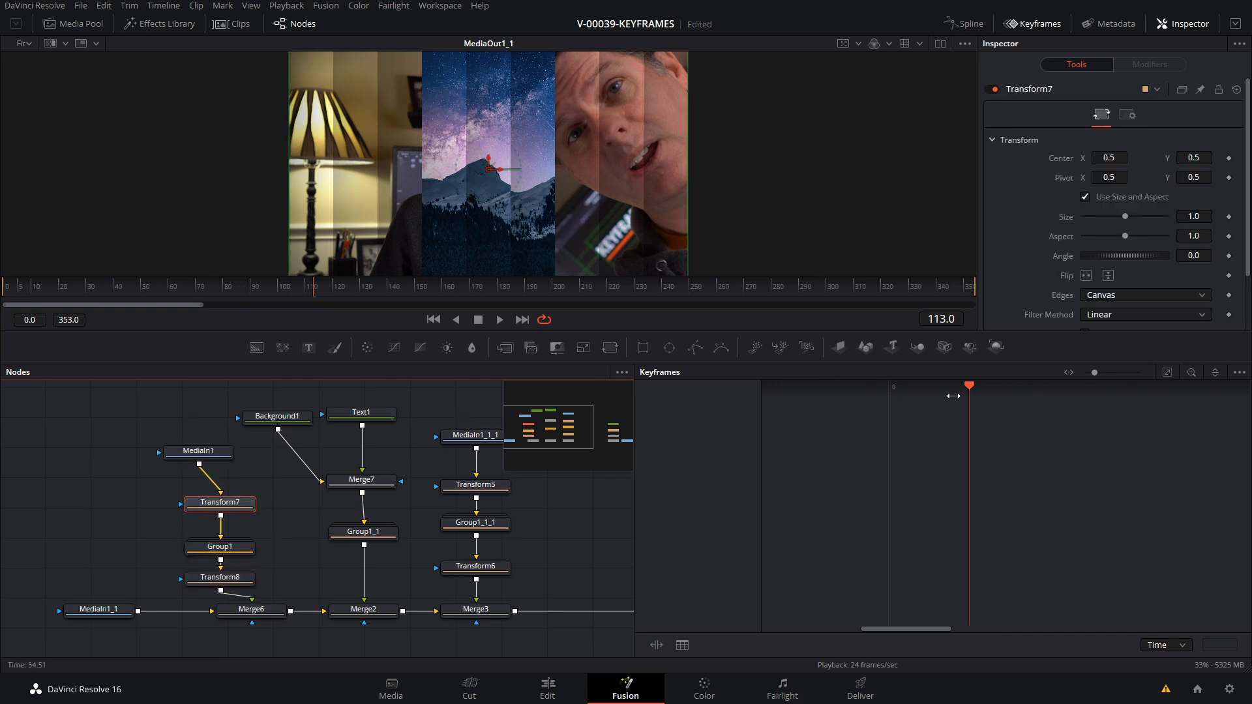
click(1108, 275)
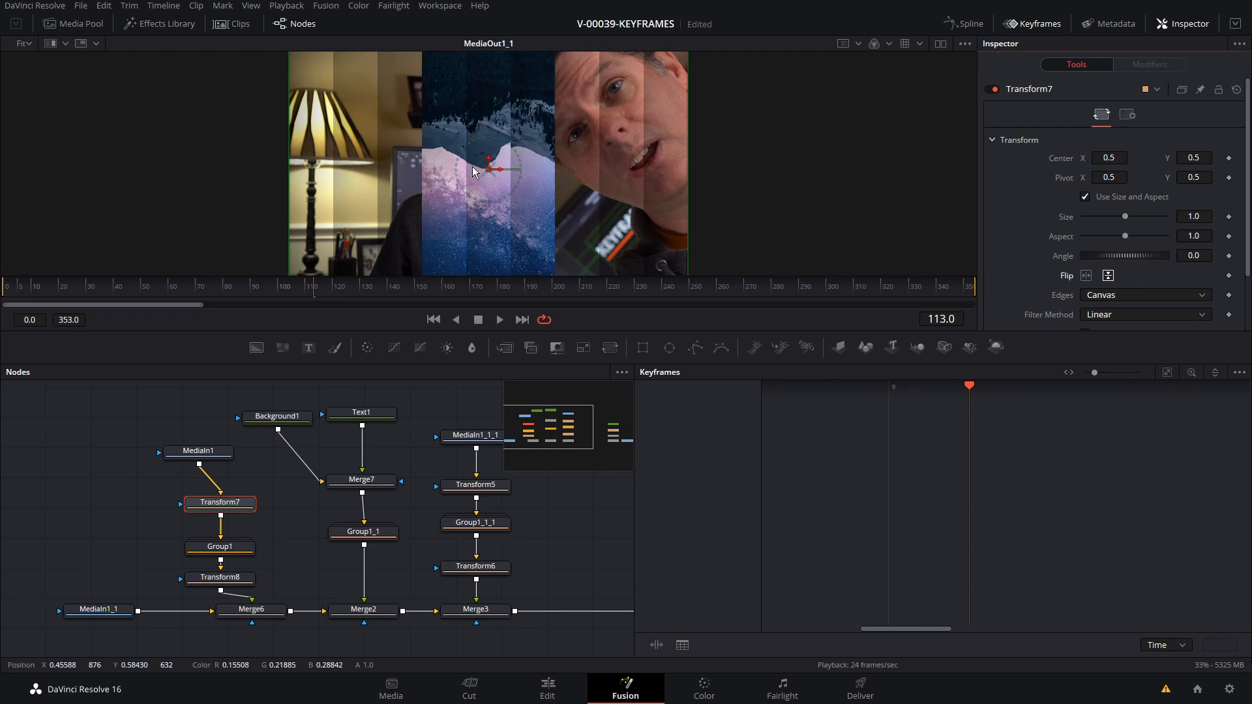
click(220, 577)
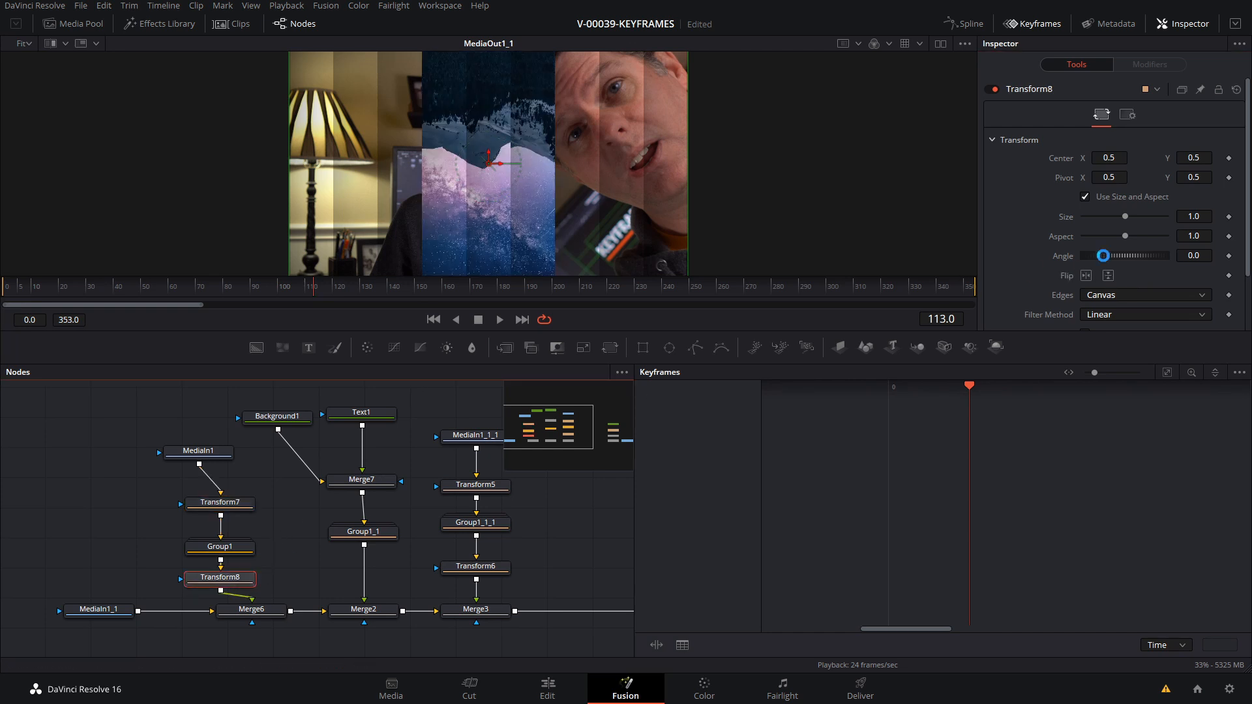
click(1108, 277)
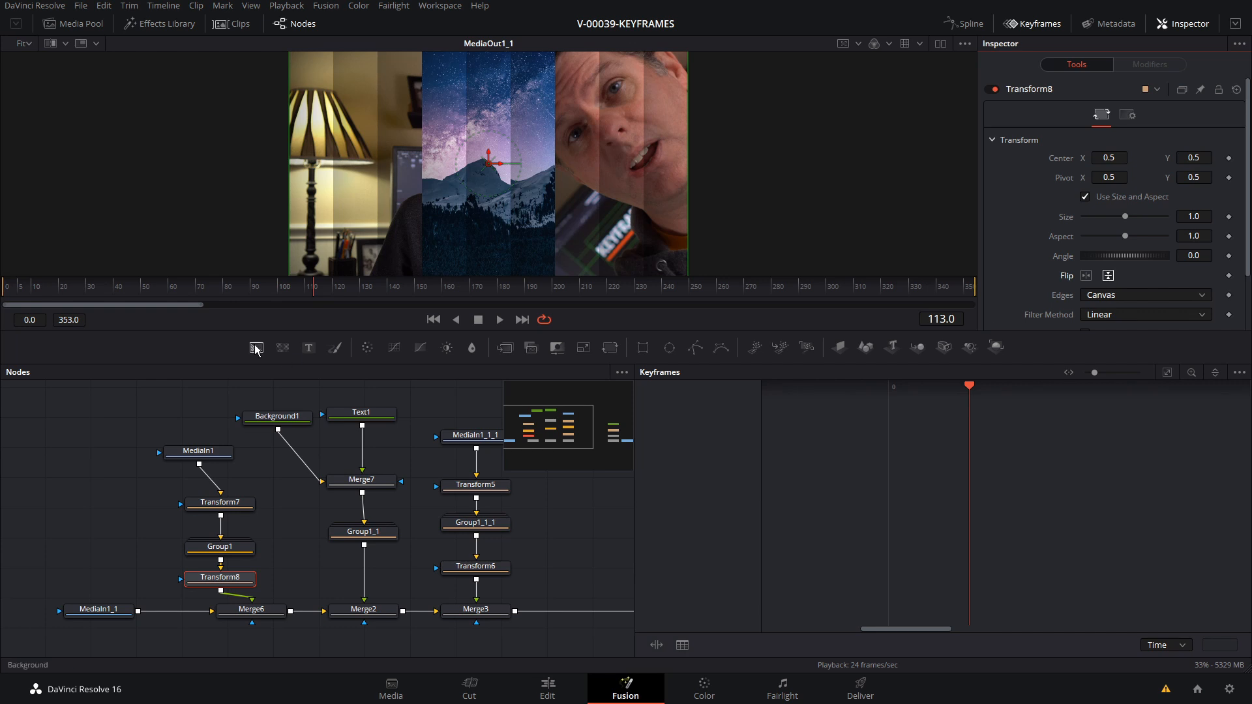
drag(270, 295, 247, 293)
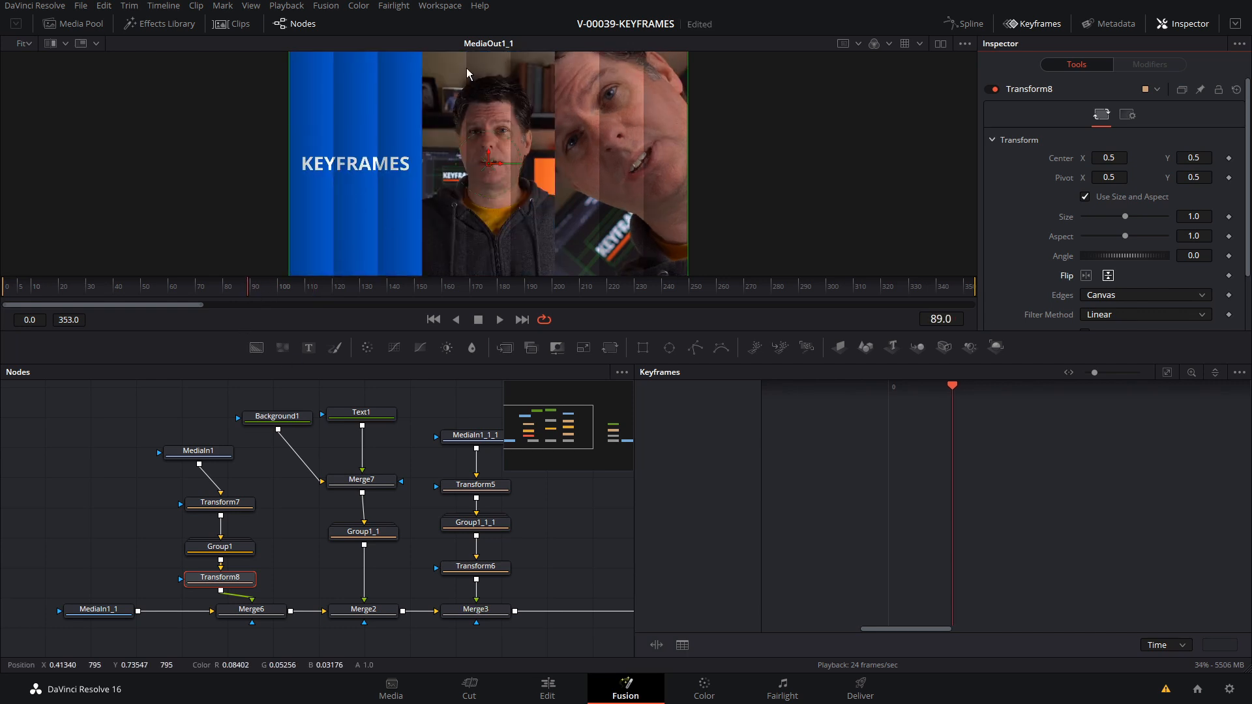
key(space)
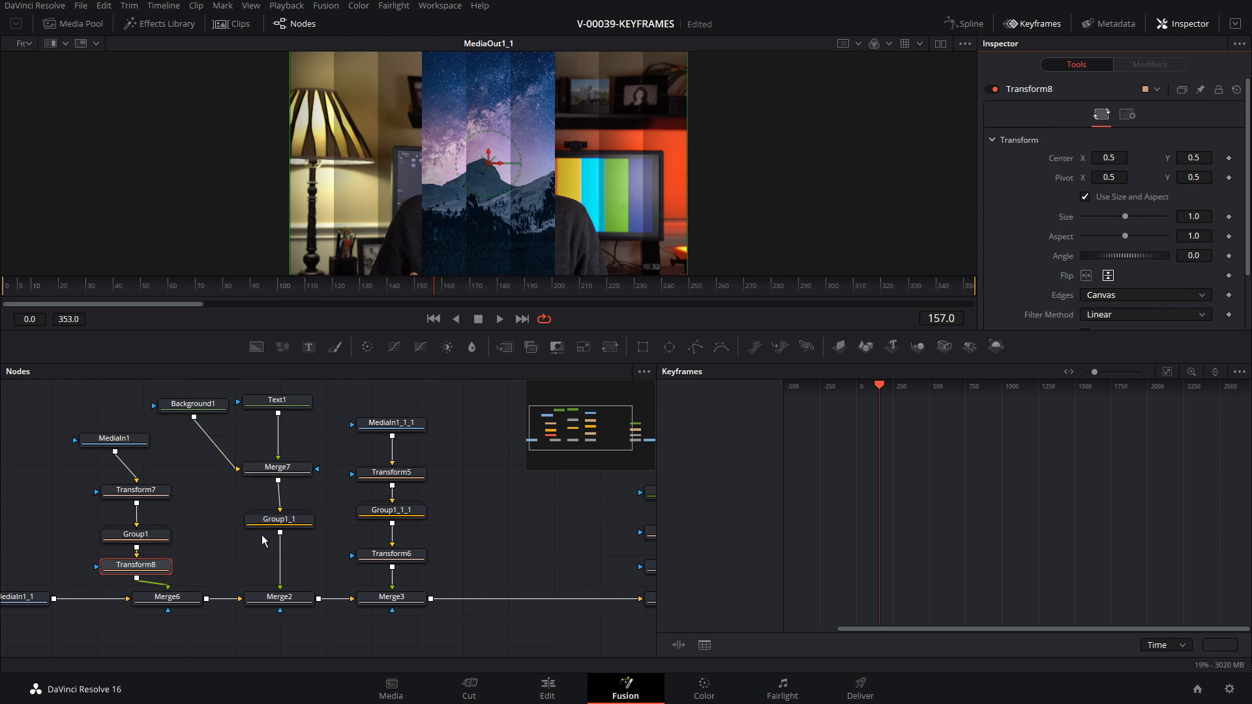
- Expand Group1 in the Keyframes editor and zoom in on the keyframes of Transform2, Transform3 and Transform4
click(135, 534)
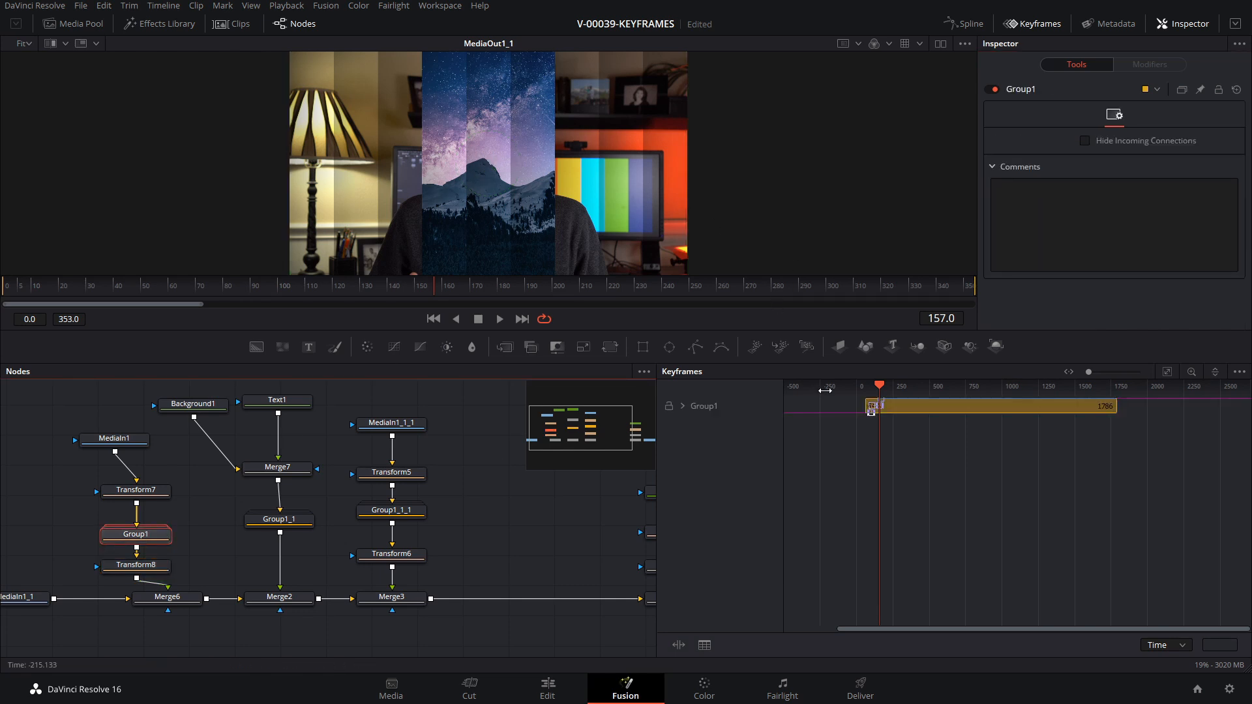
click(682, 407)
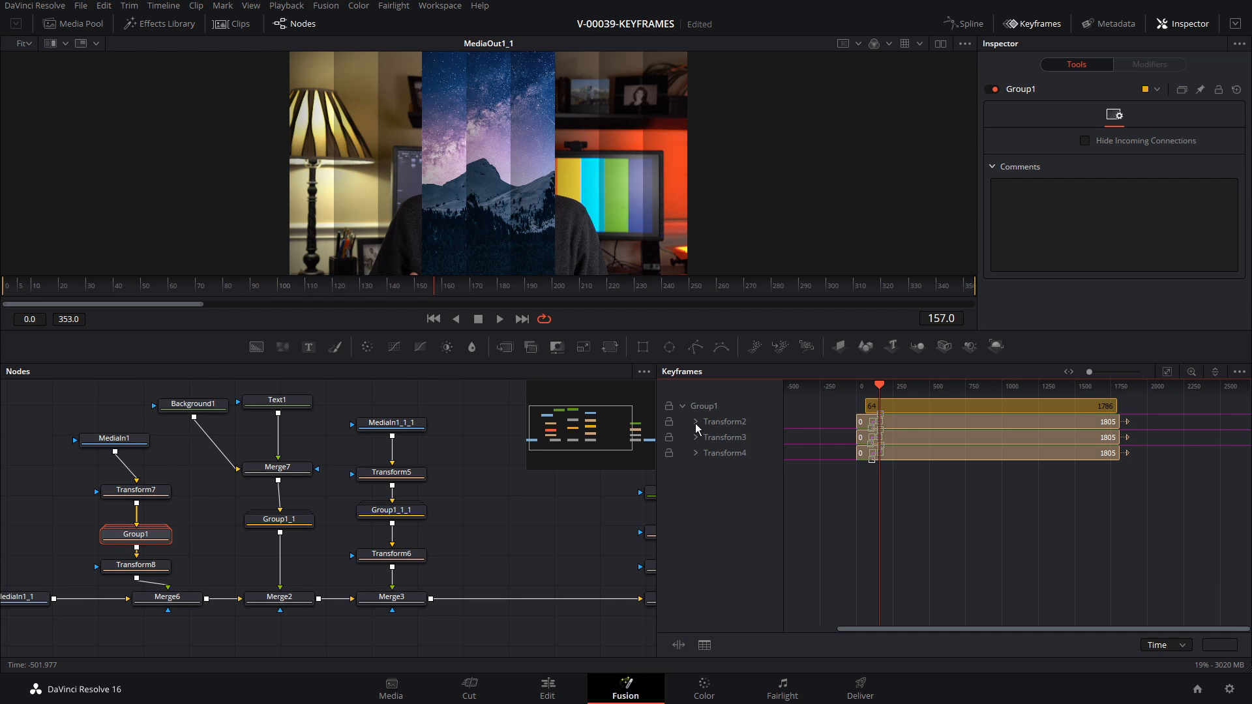
click(695, 422)
click(695, 422)
drag(913, 529, 1036, 524)
drag(1089, 372, 1117, 373)
drag(854, 527, 994, 389)
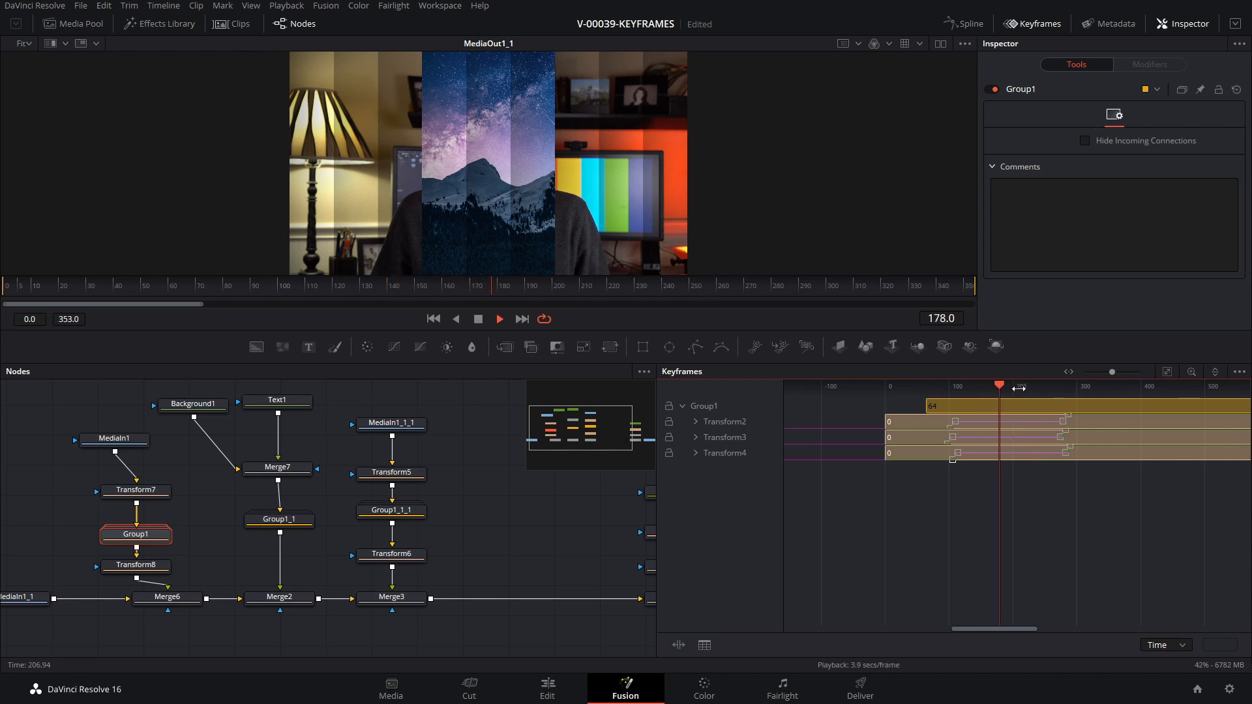
- Replay the strip animation and scrub to frame 101
key(space)
key(space)
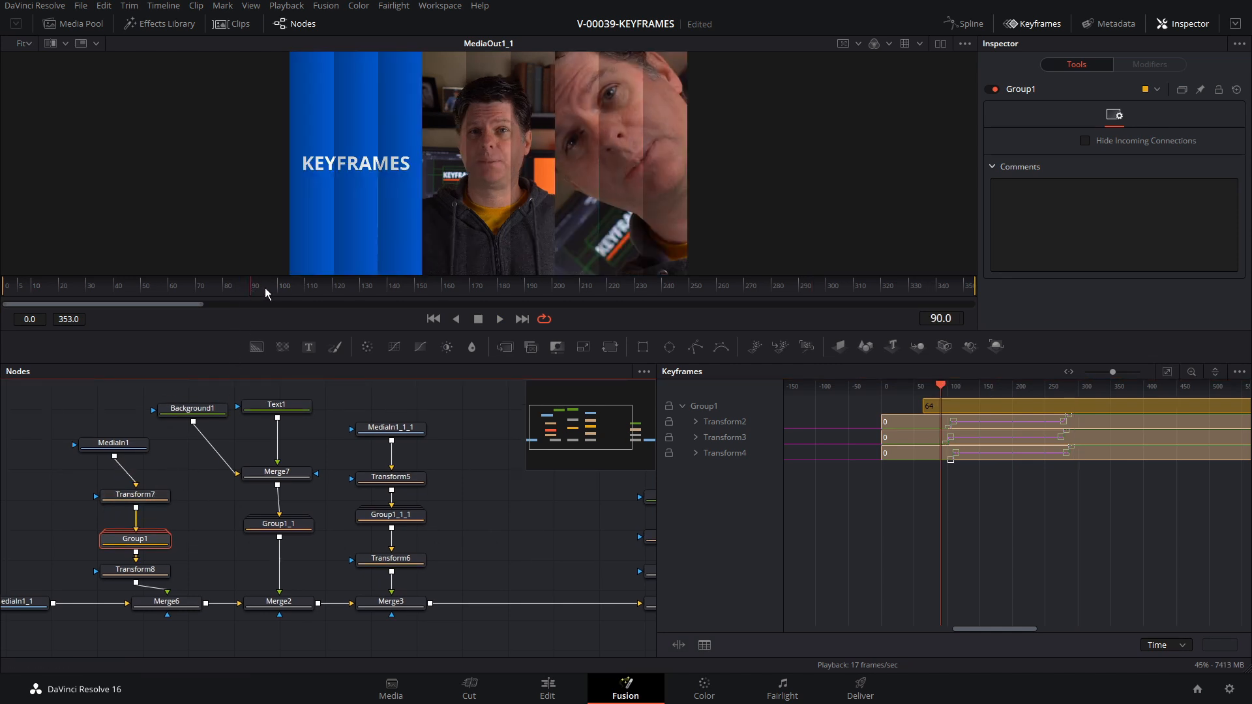
drag(268, 287, 282, 288)
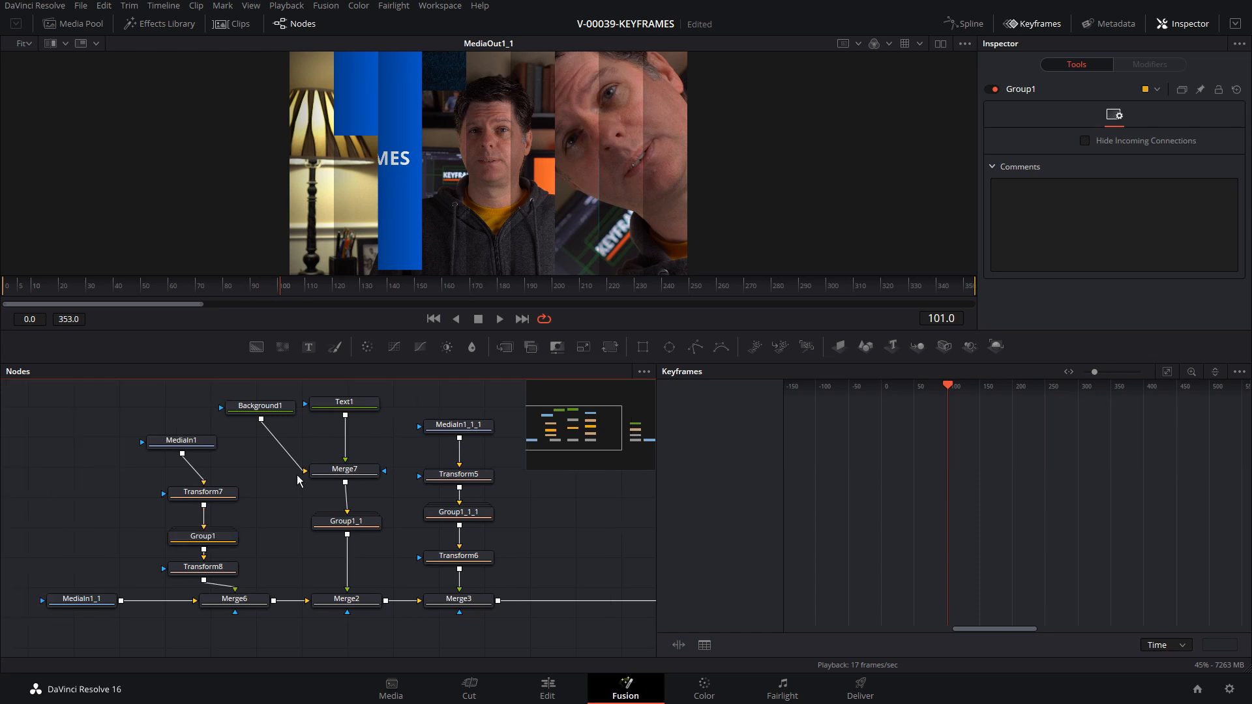
- Detach Transform7 and connect MediaIn1 directly to Group1, and look inside Group1 at its nodes before collapsing it again
click(205, 539)
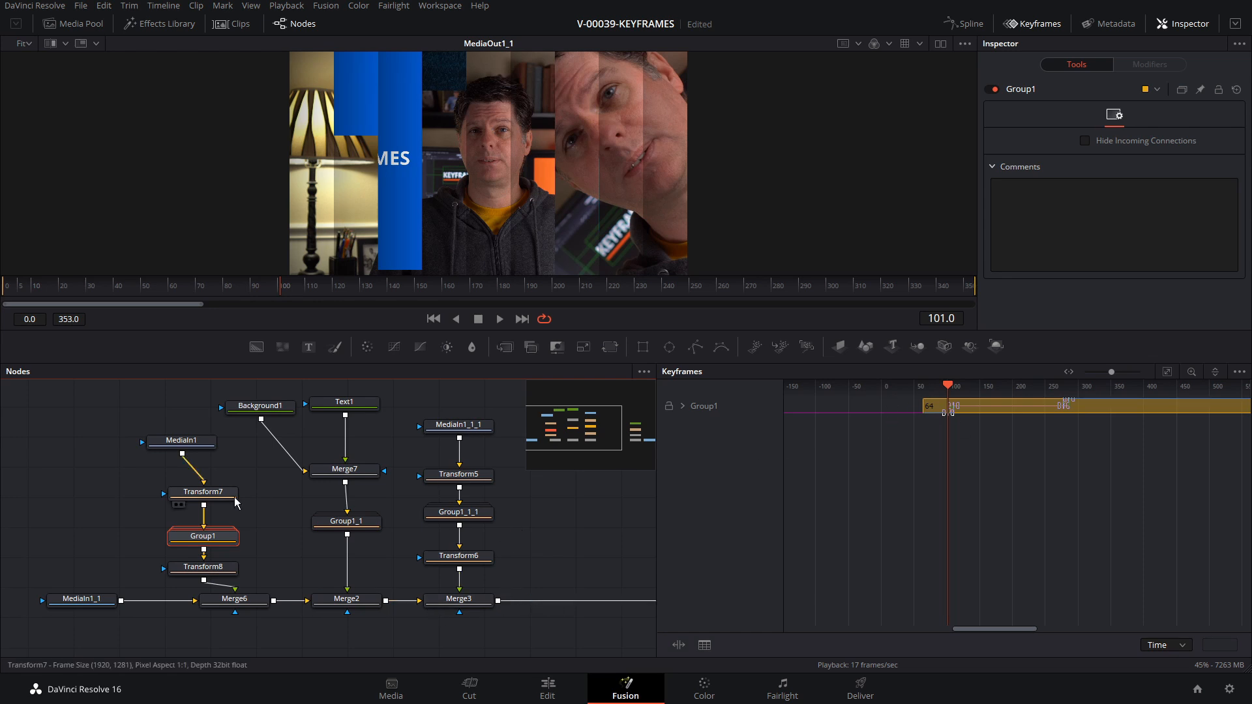
drag(205, 520, 86, 447)
drag(168, 442, 121, 413)
drag(207, 549, 190, 530)
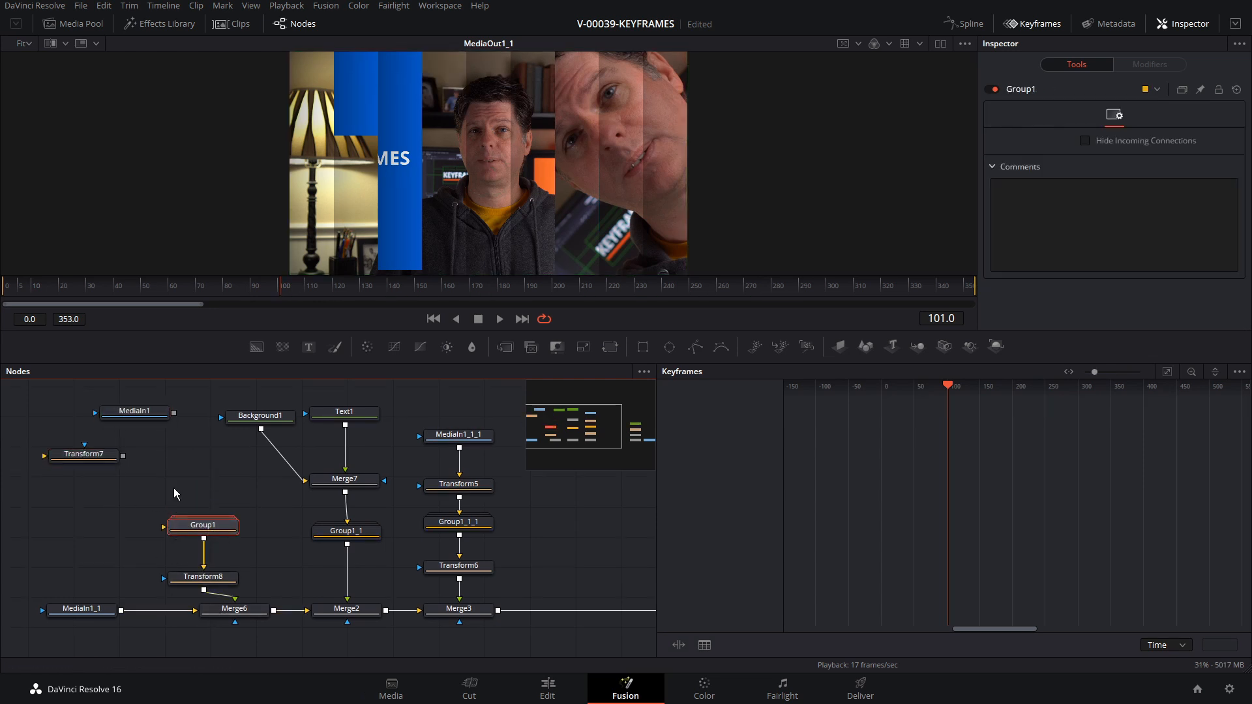
drag(162, 413, 168, 527)
double_click(196, 527)
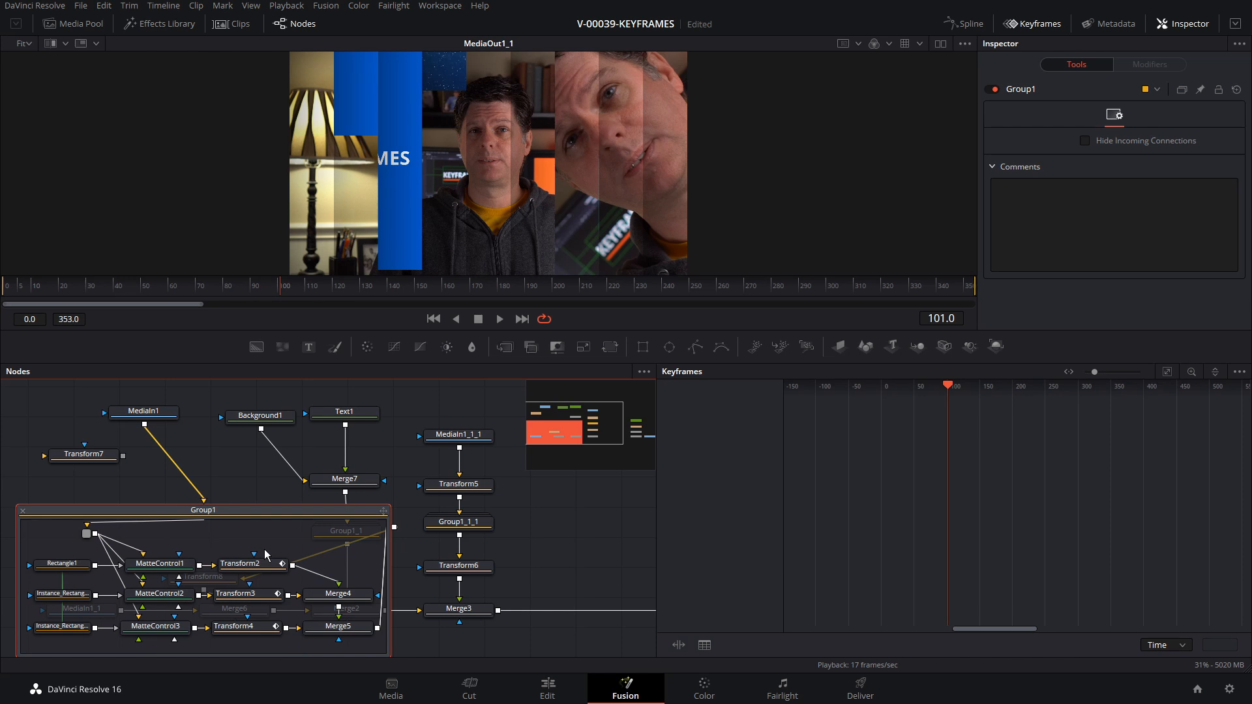
click(23, 511)
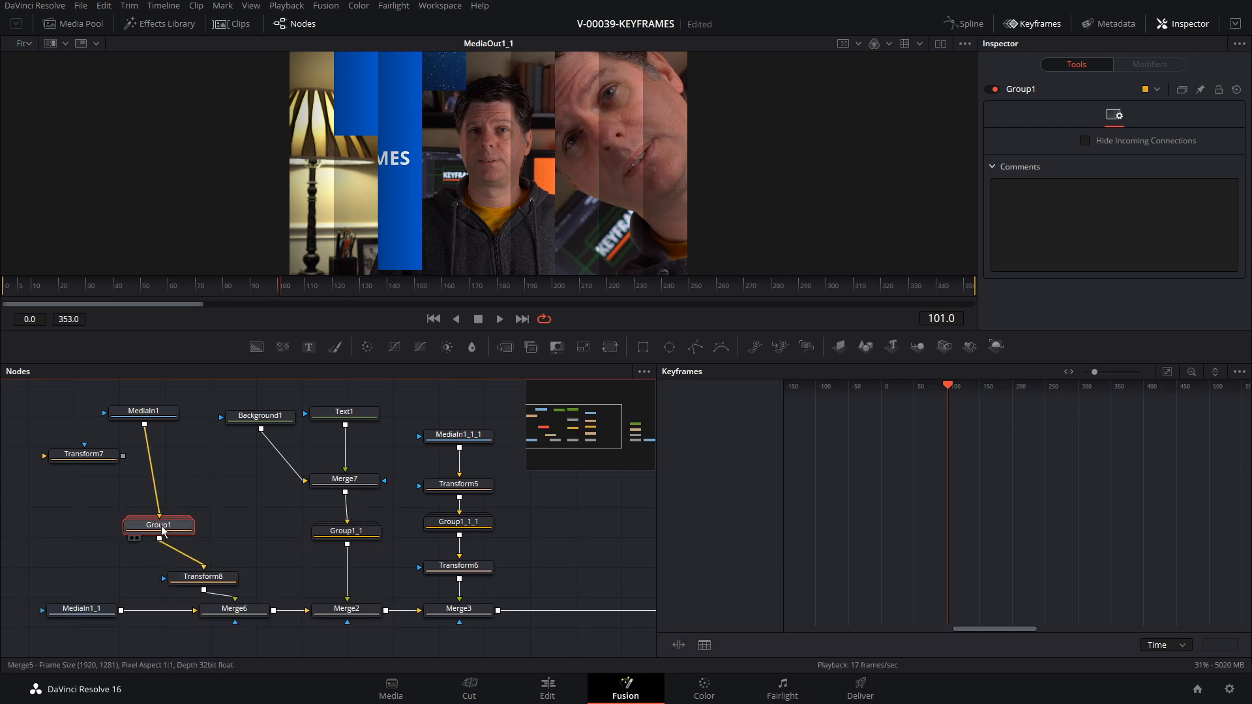